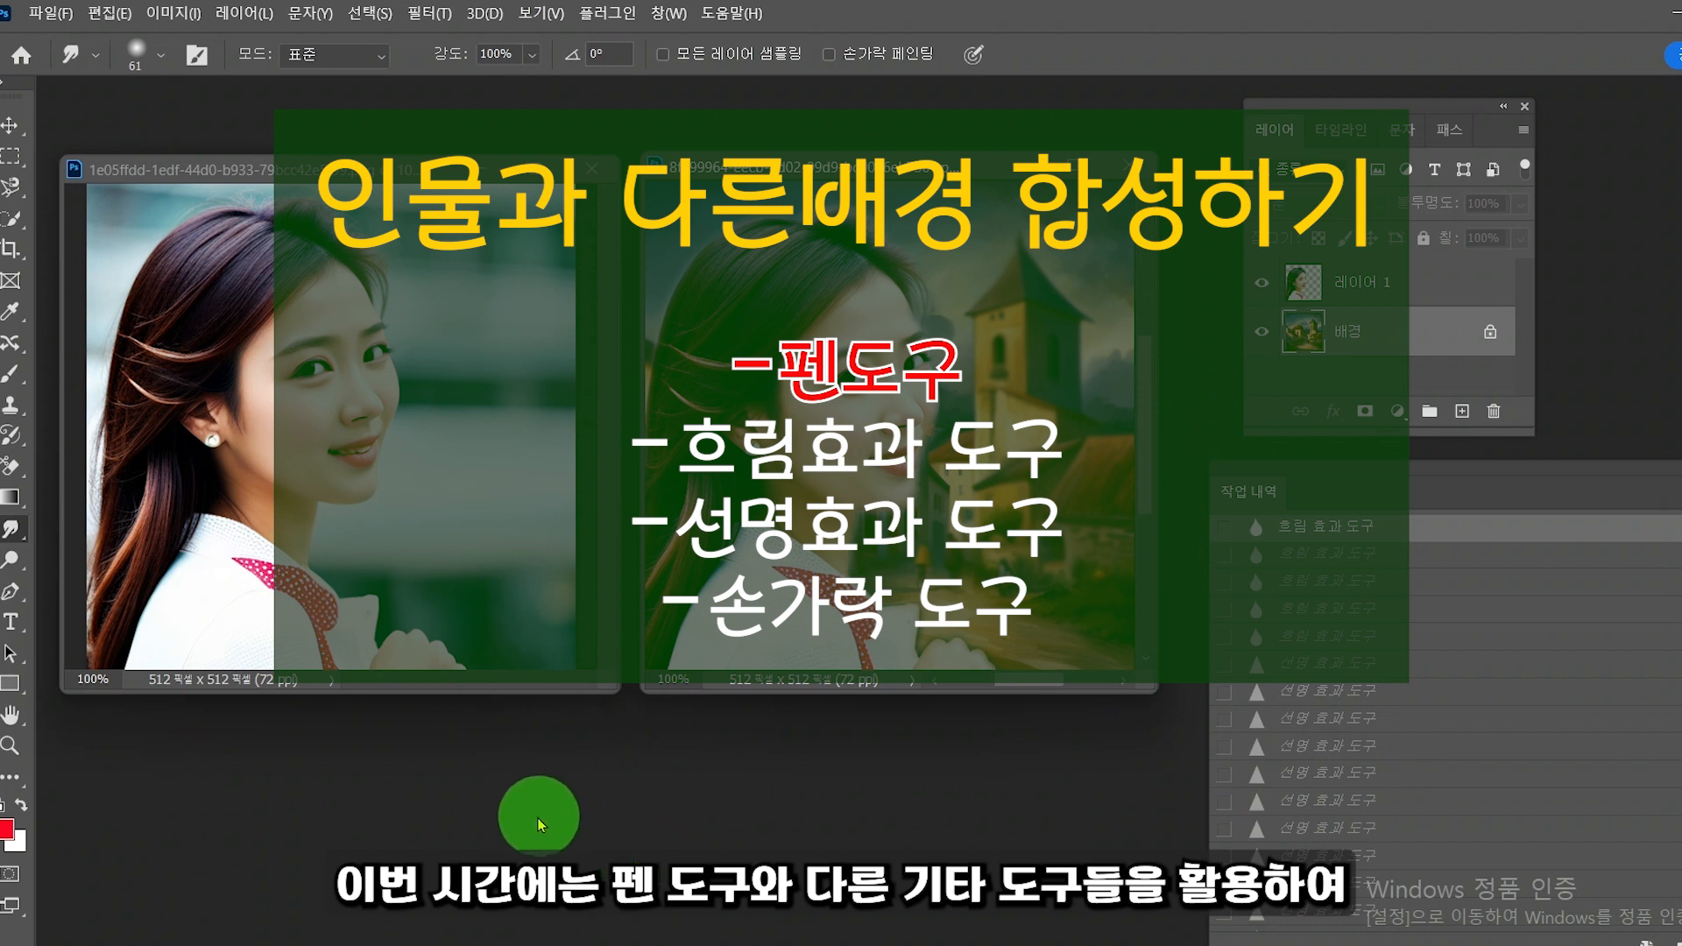
right_click(5, 536)
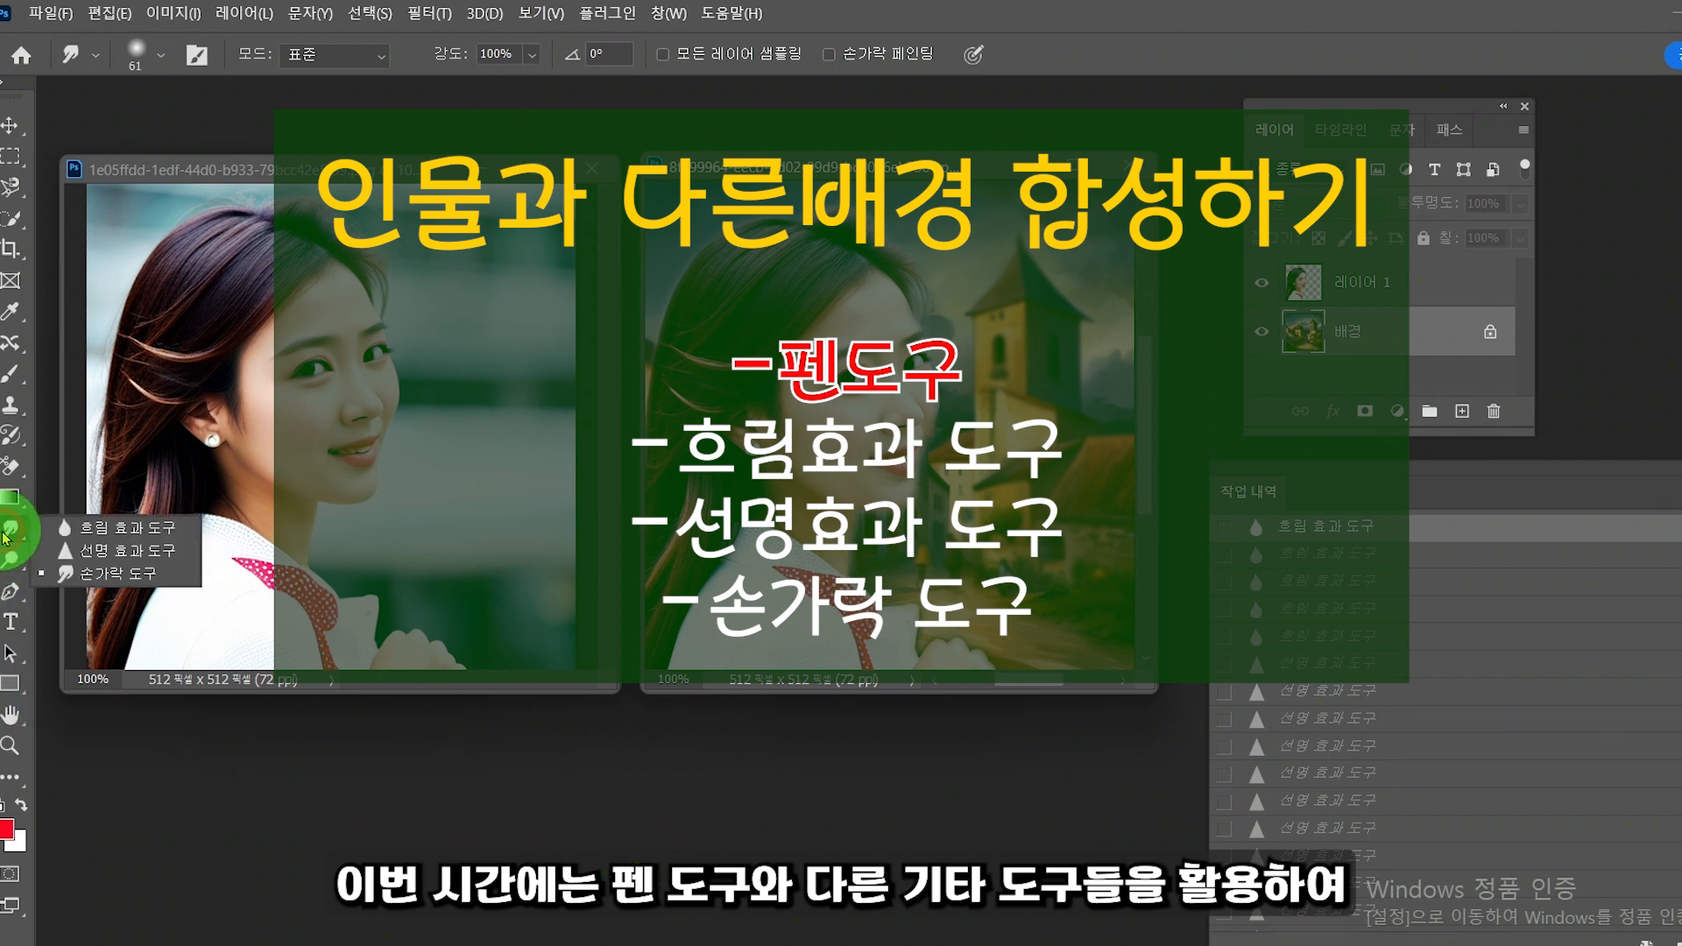
click(4, 536)
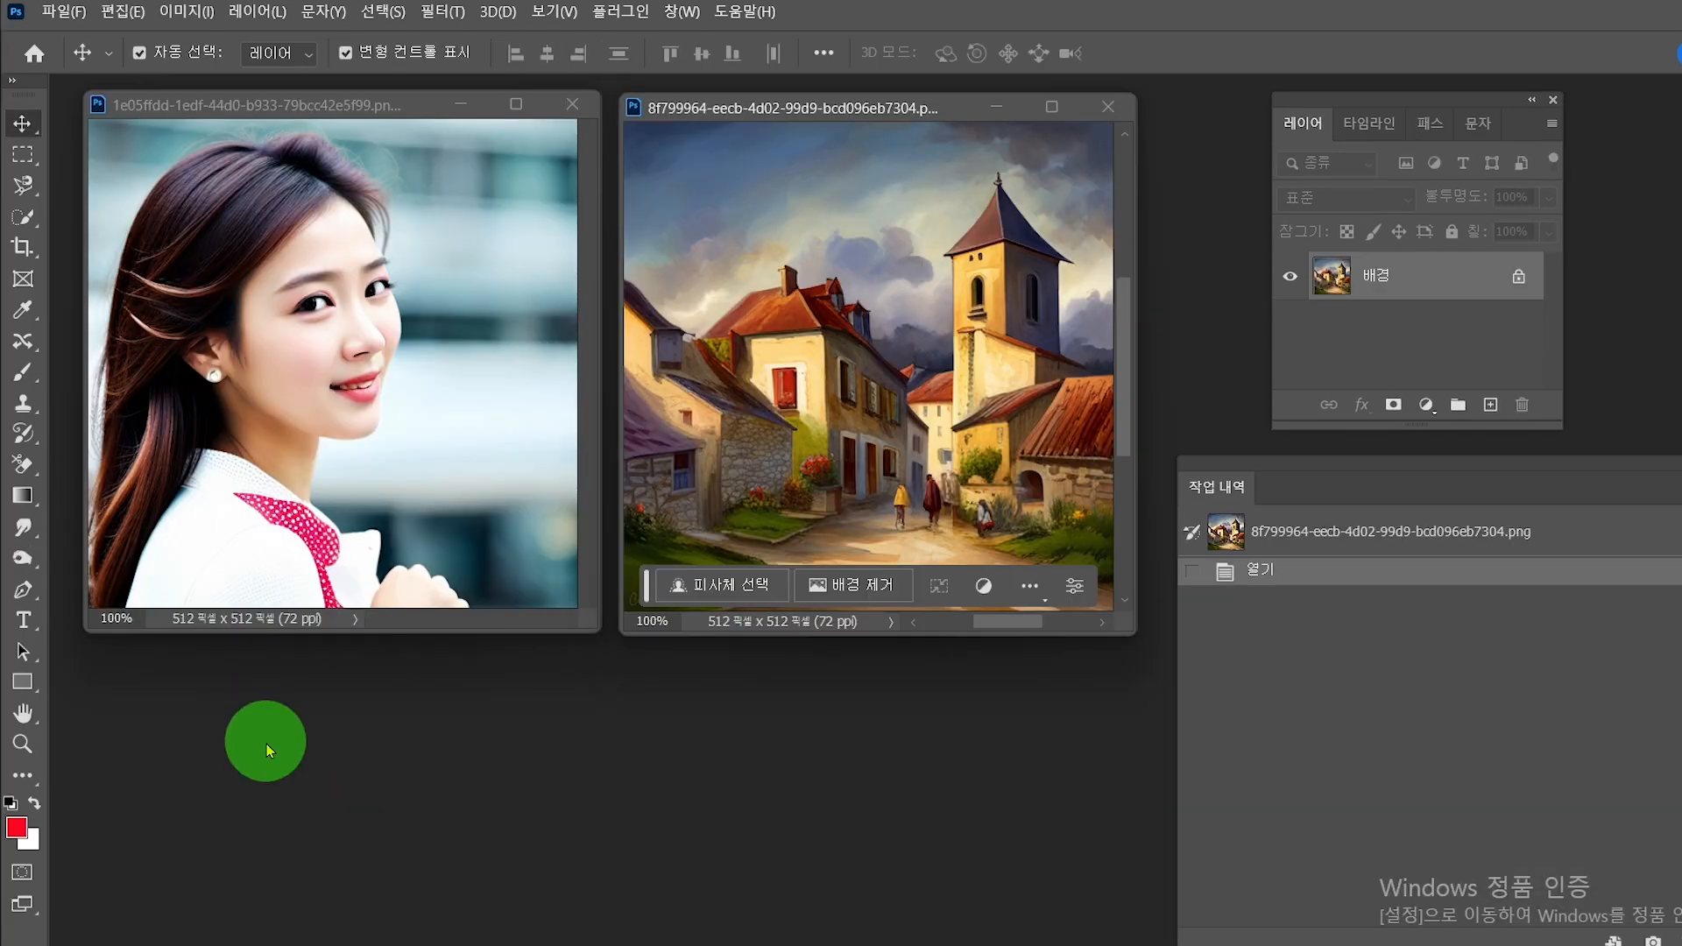
click(266, 744)
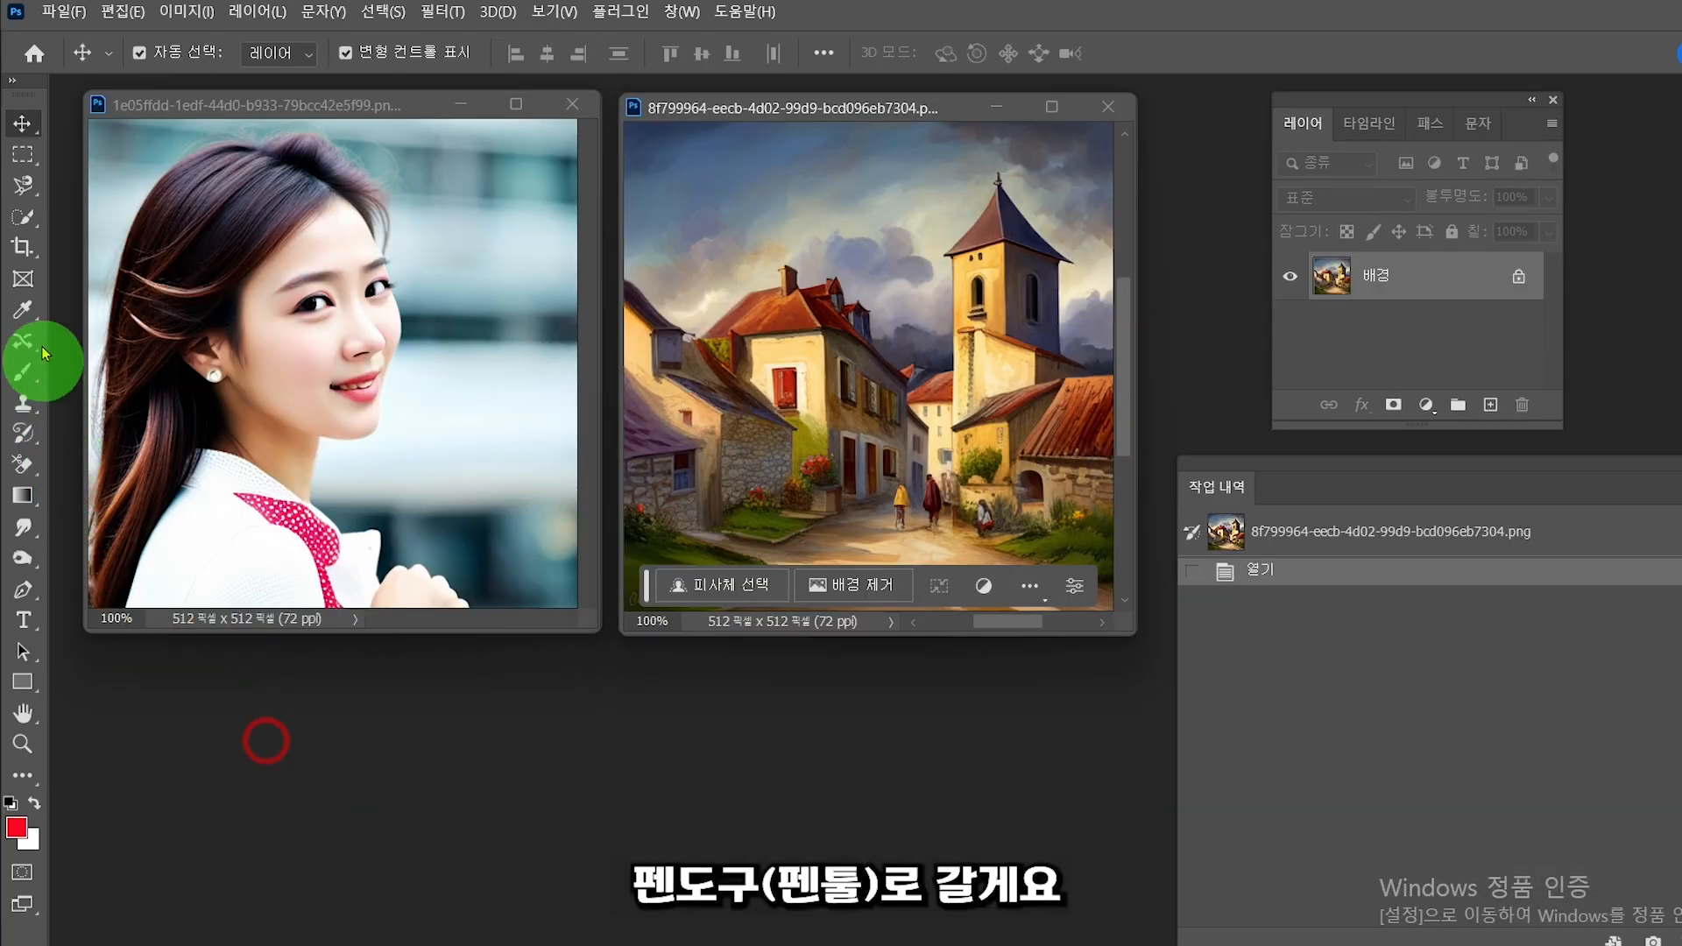
Step: Zoom the portrait photo to 200% and enlarge its document window over the village painting
click(26, 605)
click(87, 580)
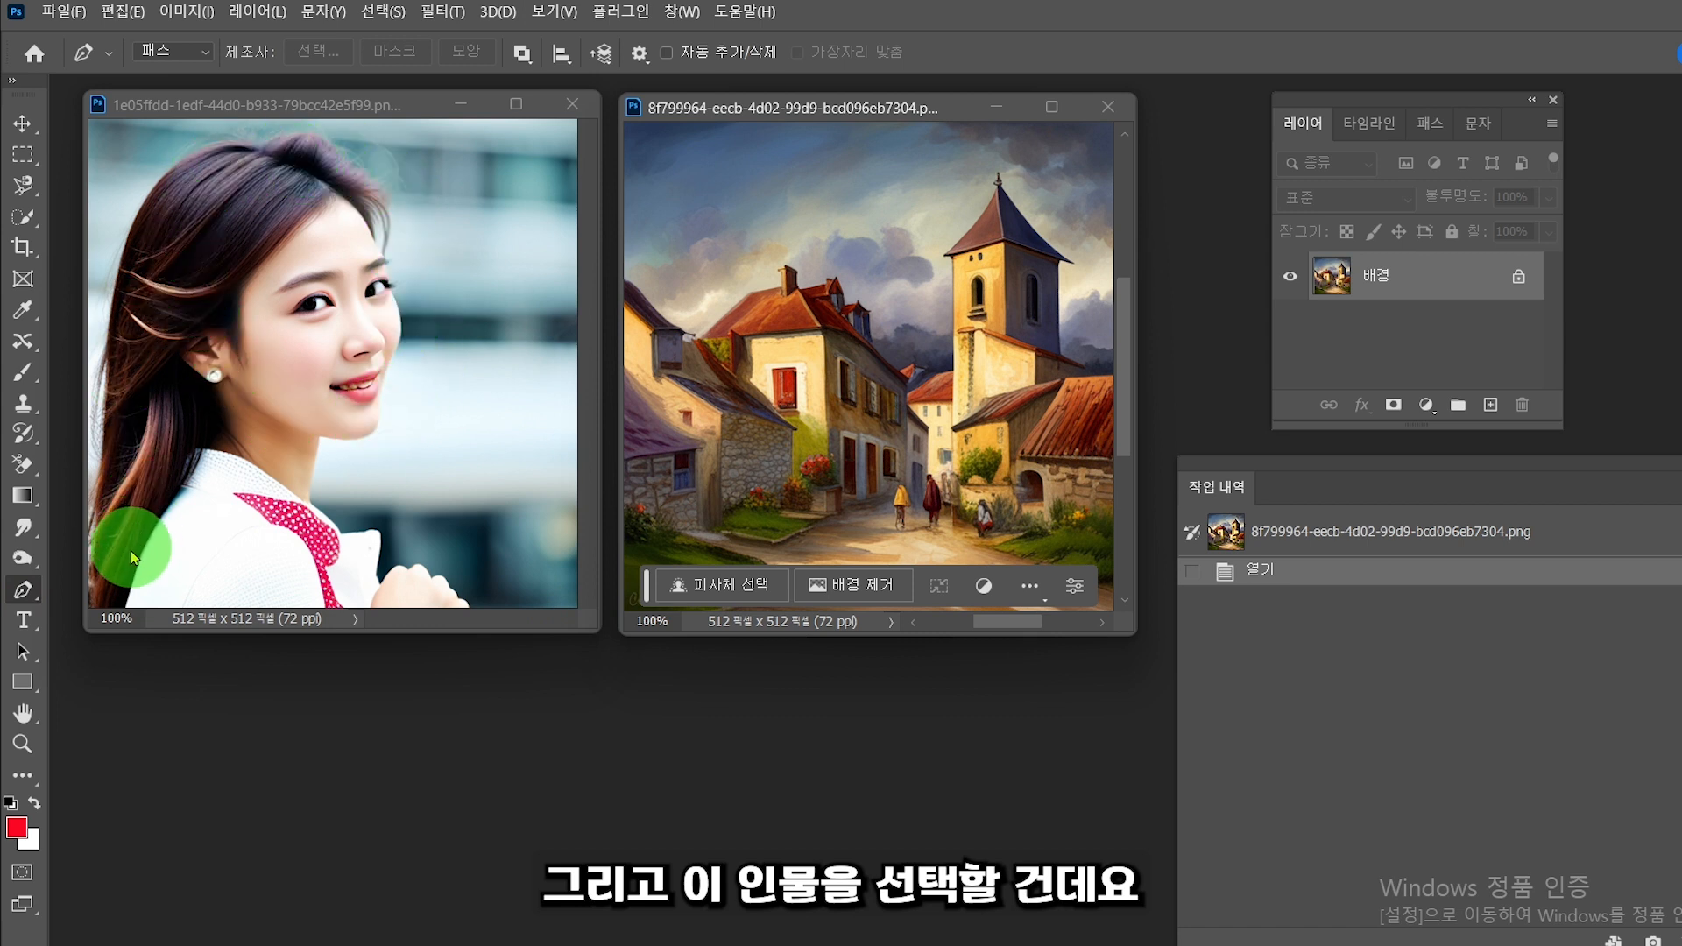
click(23, 745)
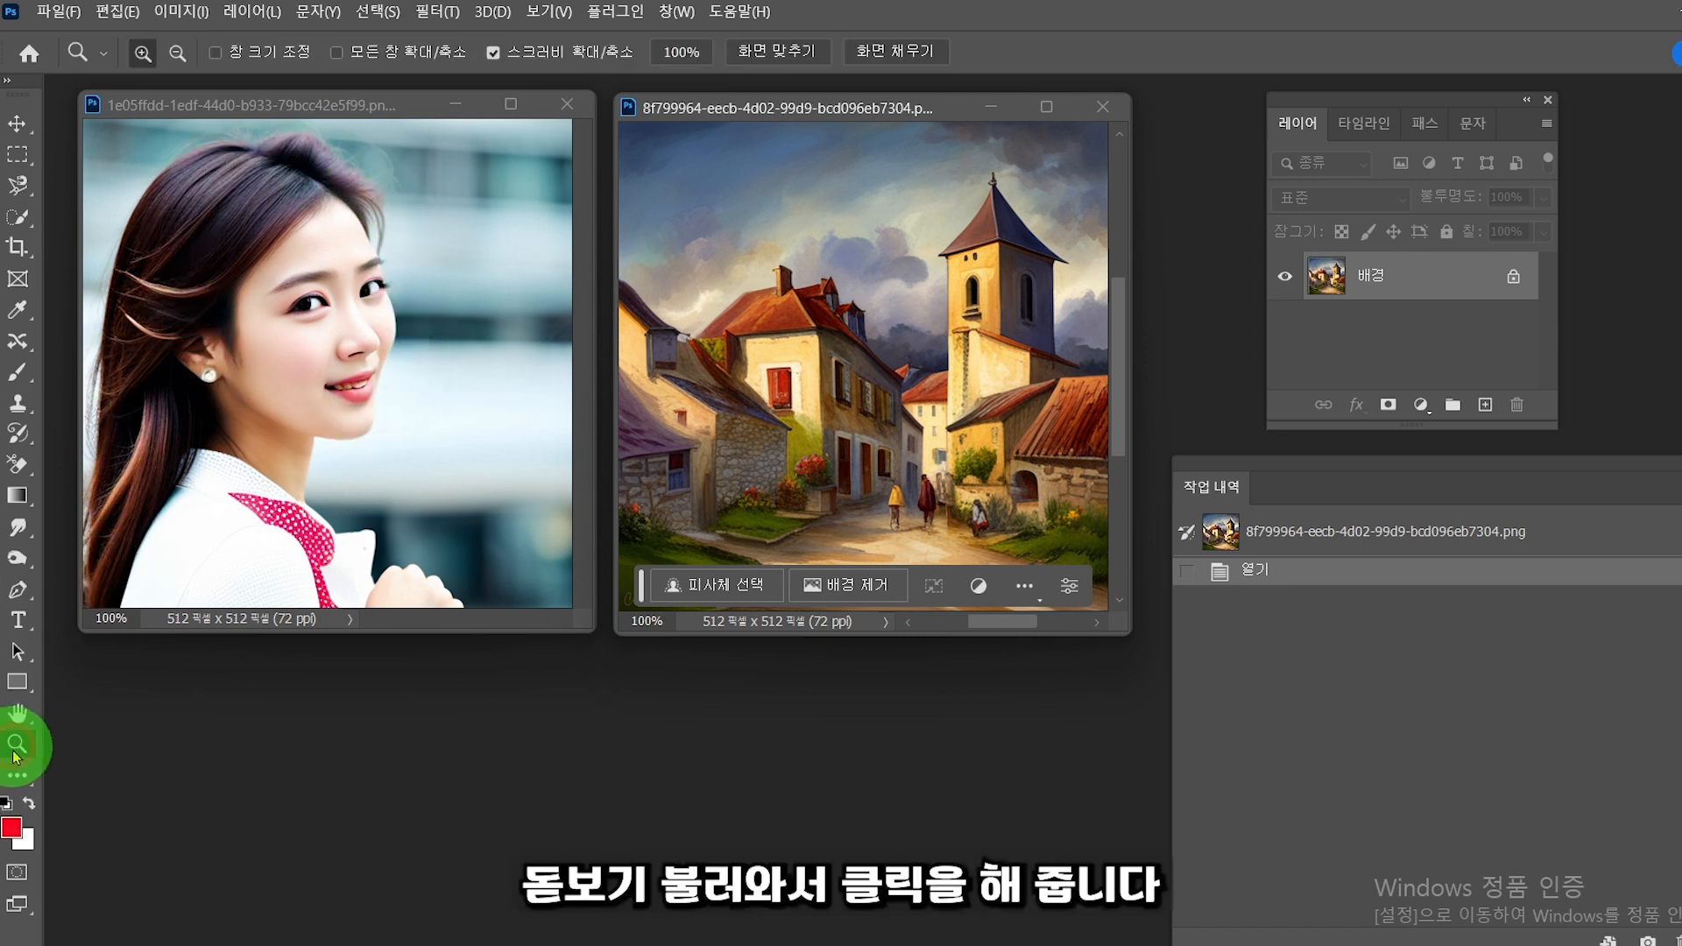
click(327, 372)
click(327, 371)
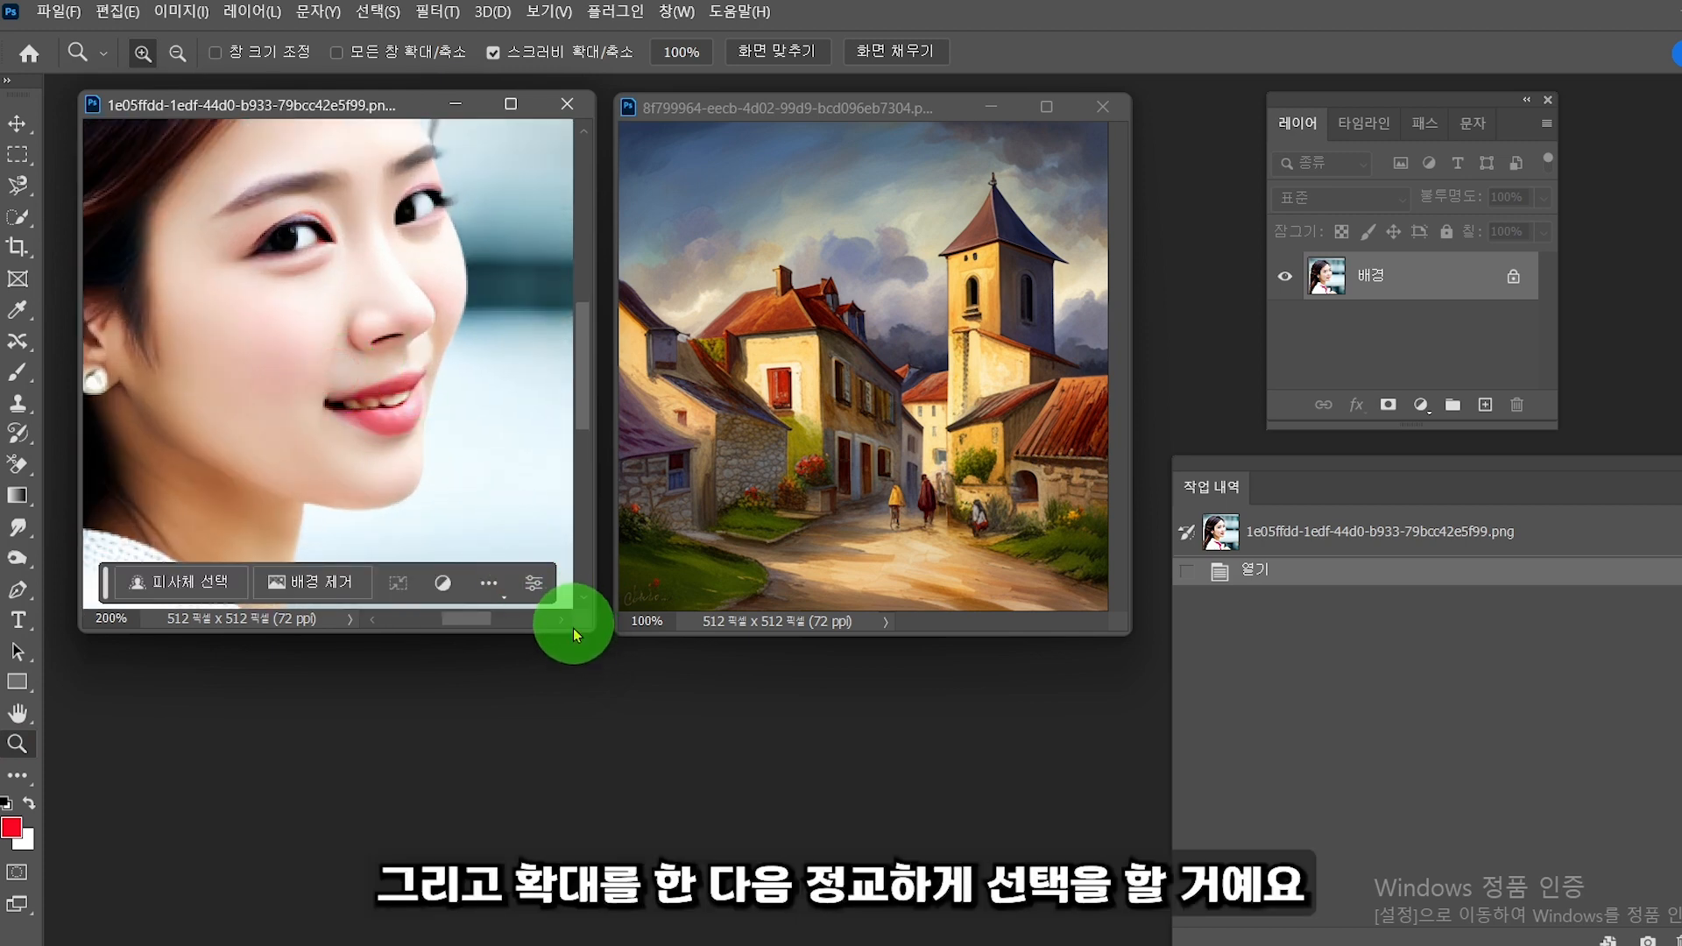
drag(576, 625, 792, 926)
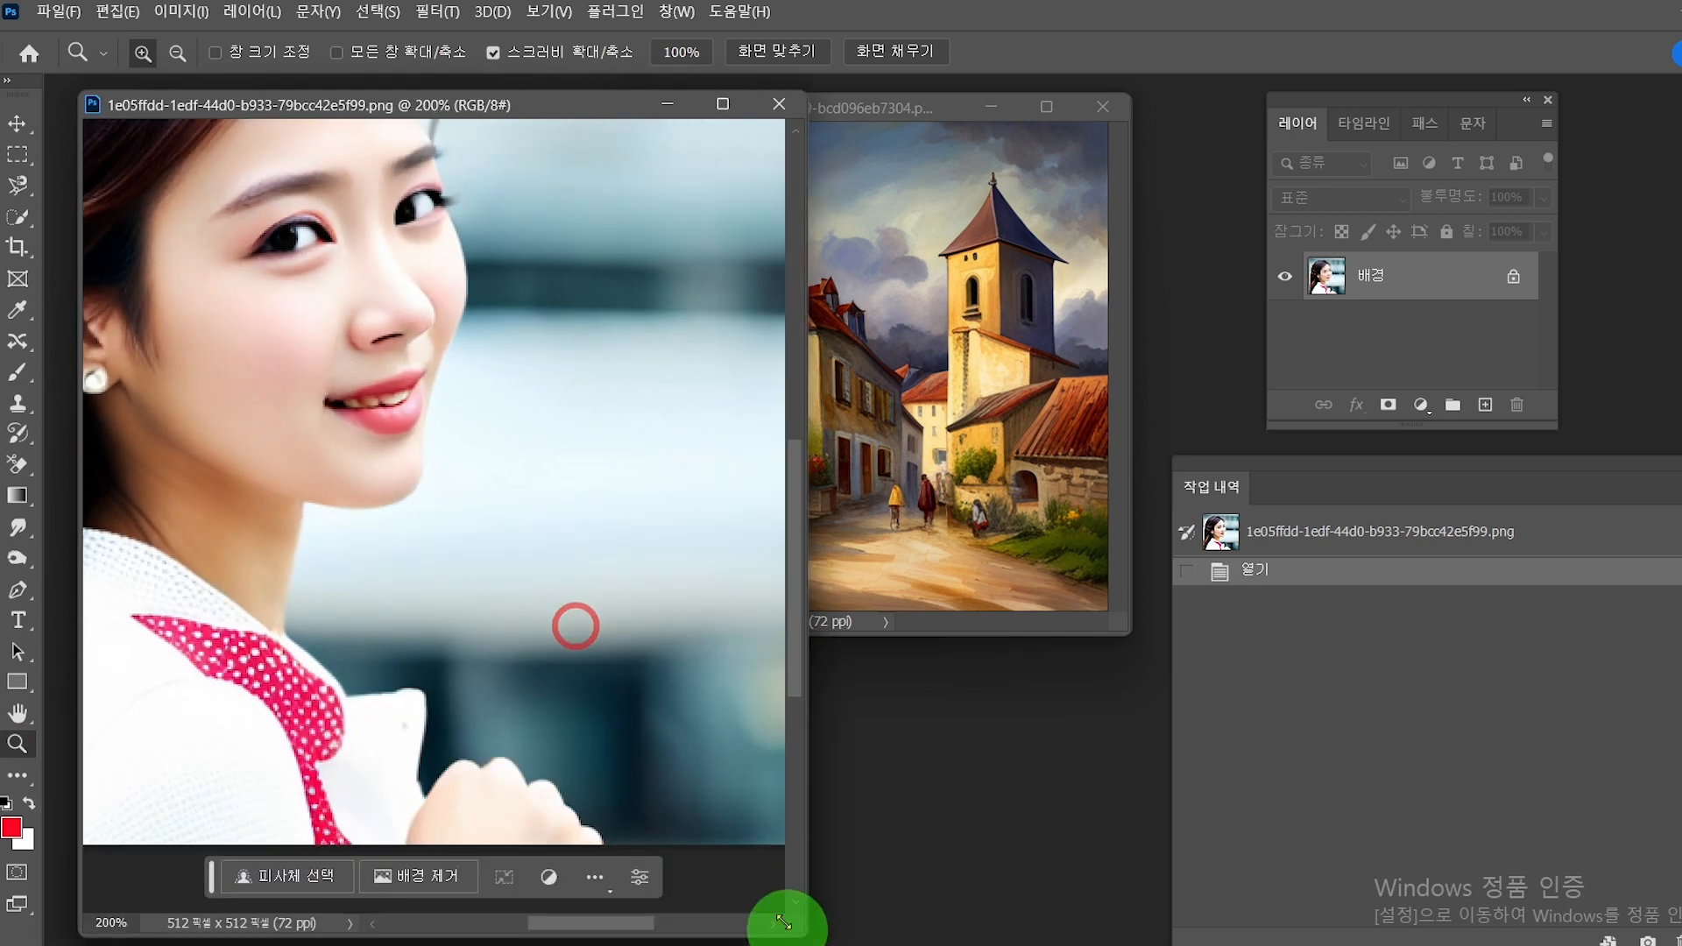
drag(795, 644, 790, 548)
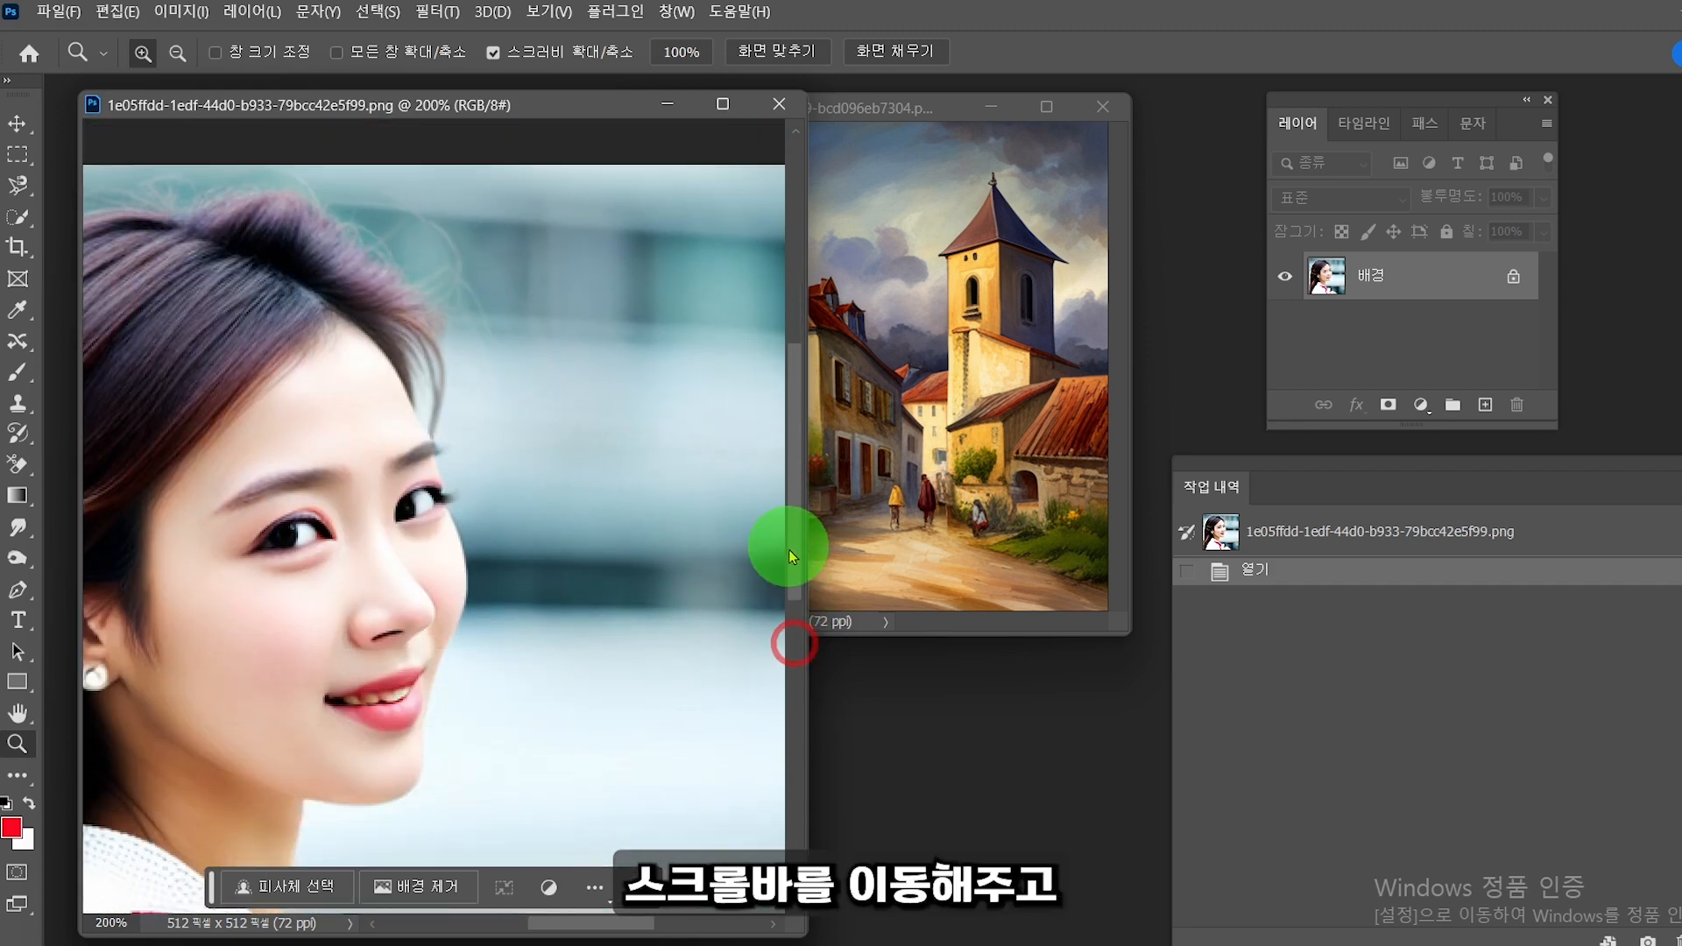
Step: Inspect the portrait at 300%, then return to 200% with the whole head framed
click(555, 908)
drag(561, 922, 495, 927)
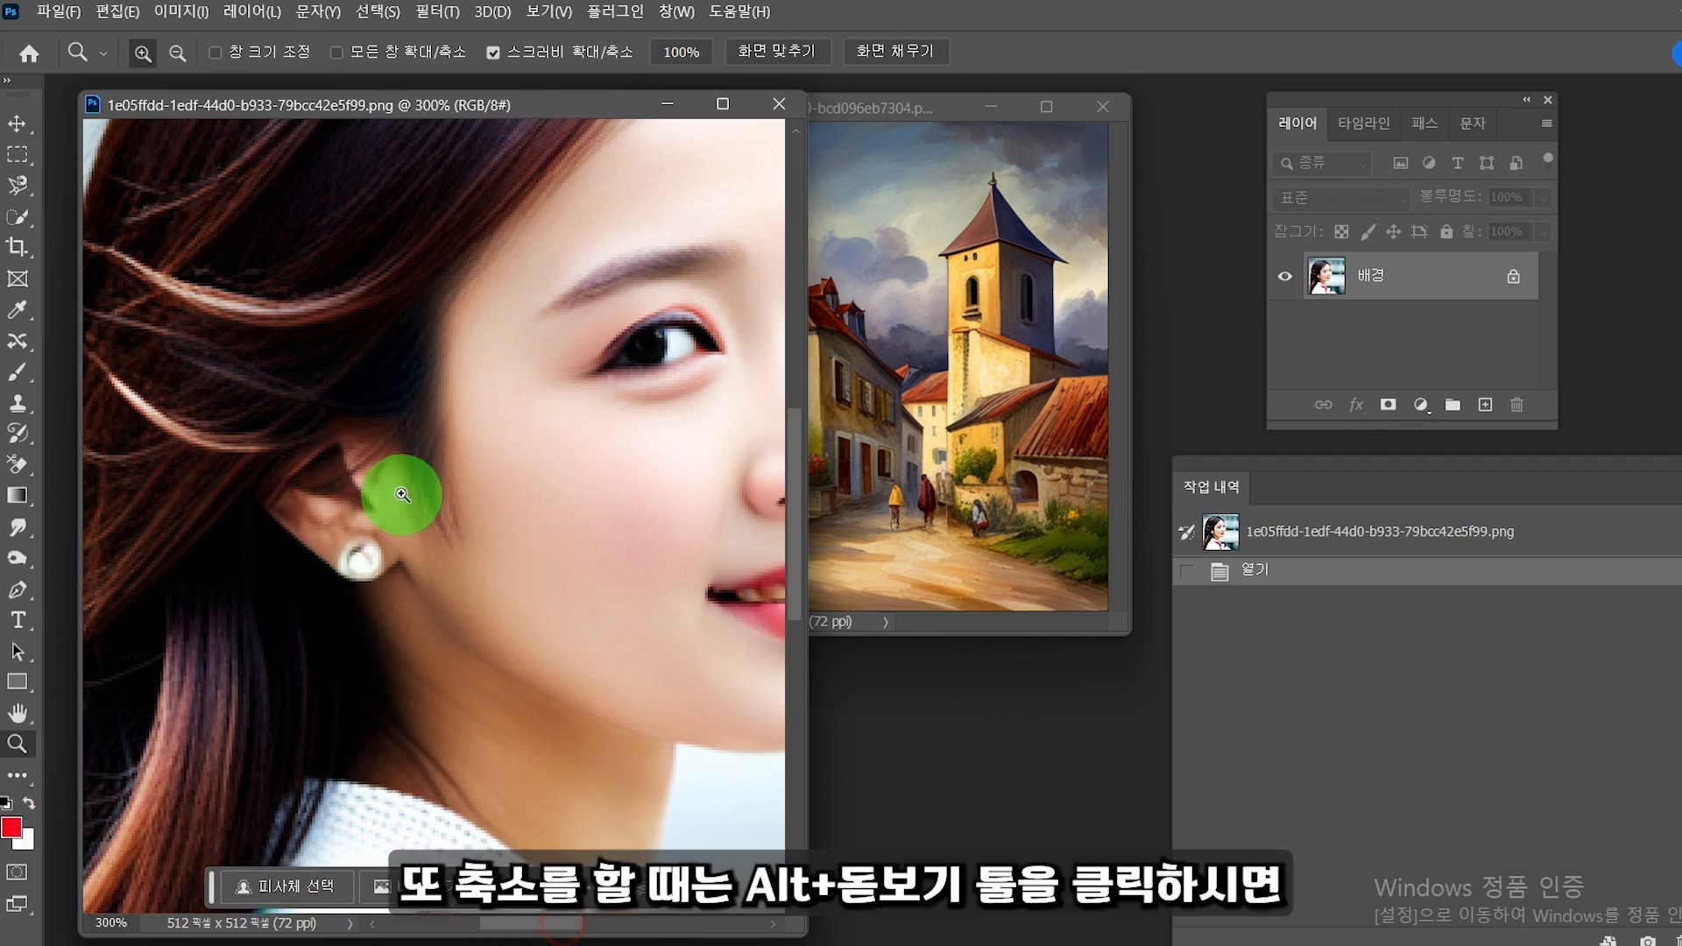
key(alt)
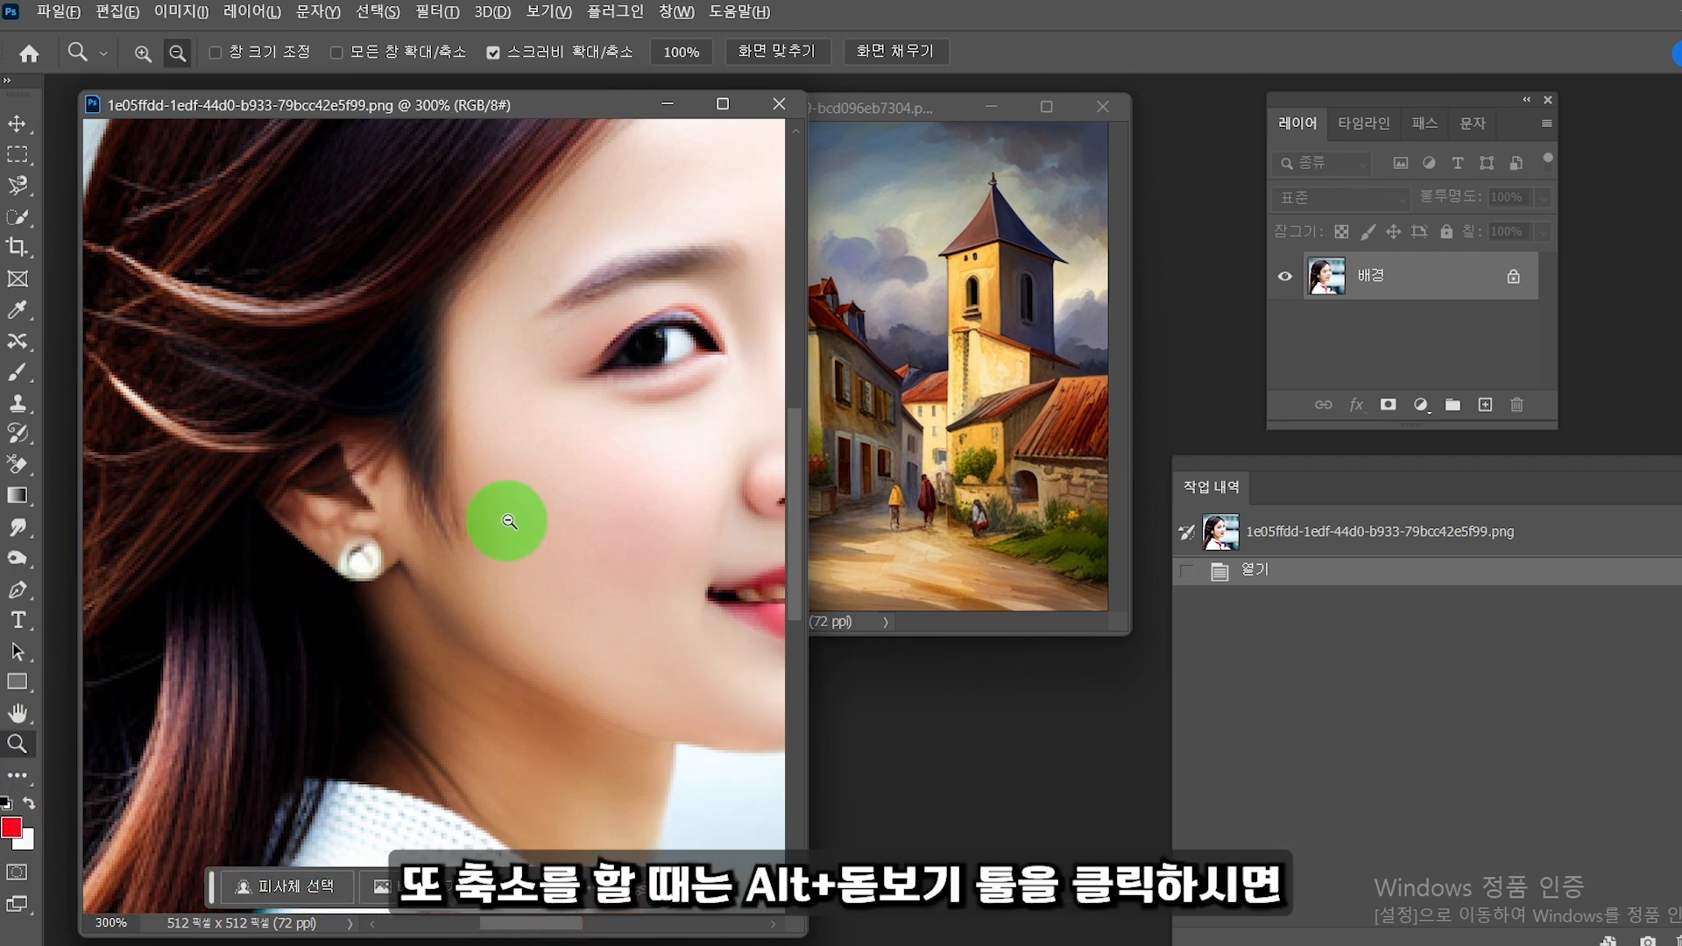
alt+click(508, 521)
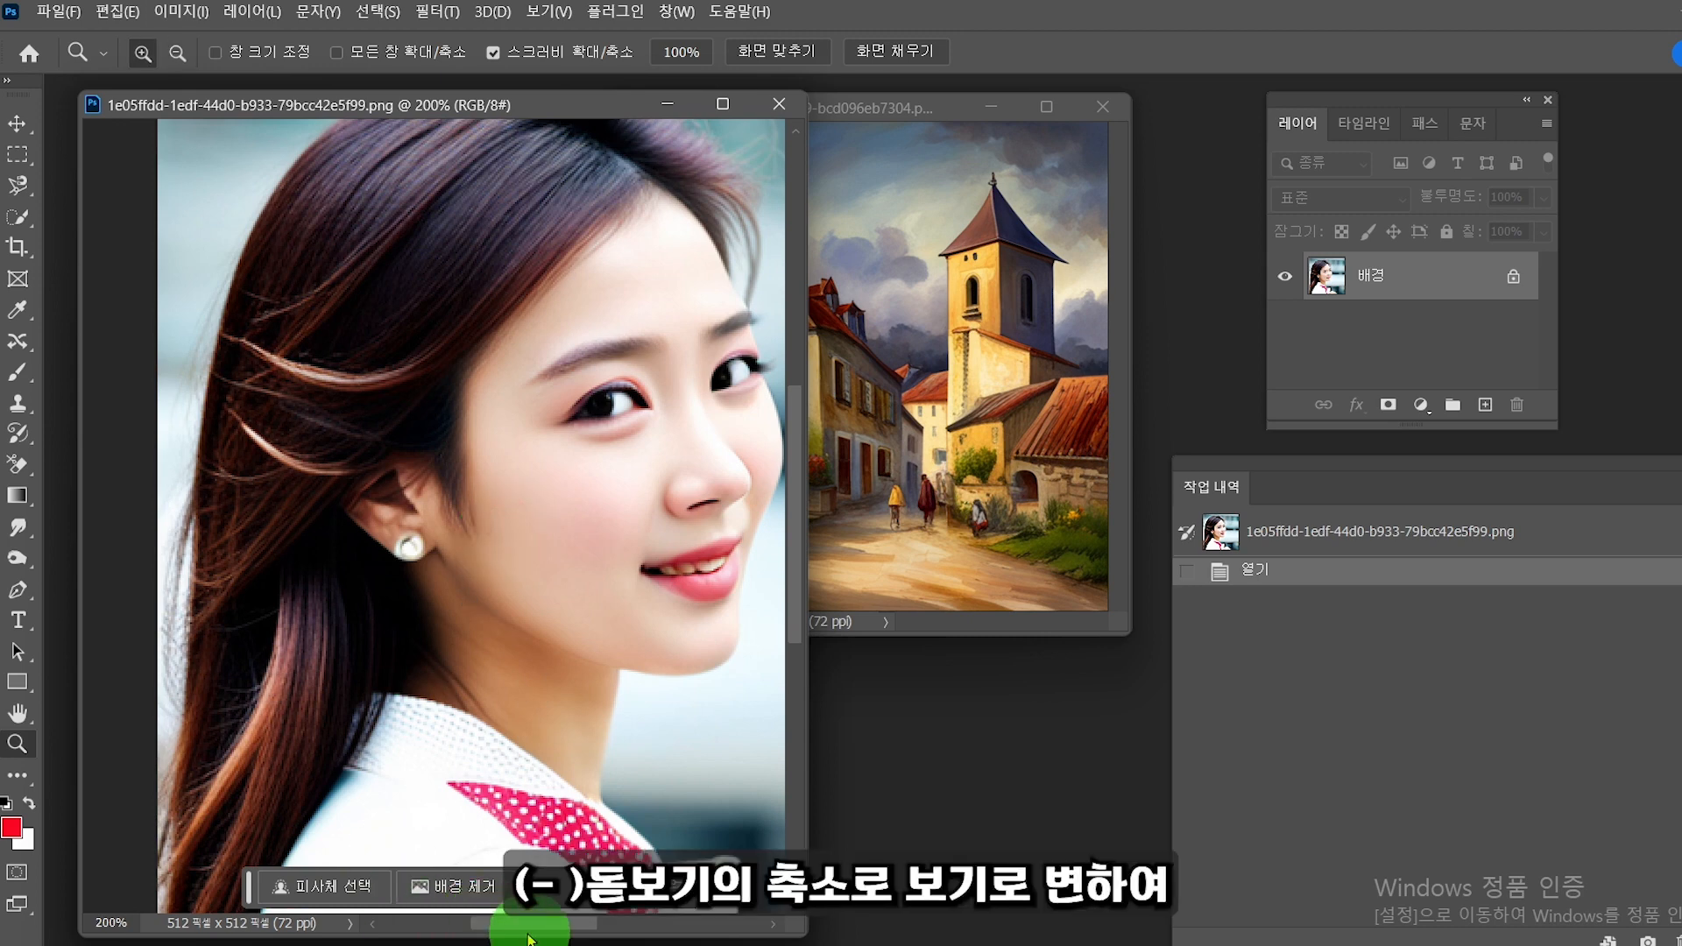
drag(529, 933, 547, 927)
mouse_move(789, 544)
mouse_down()
mouse_move(804, 456)
mouse_move(777, 548)
mouse_move(777, 517)
mouse_up()
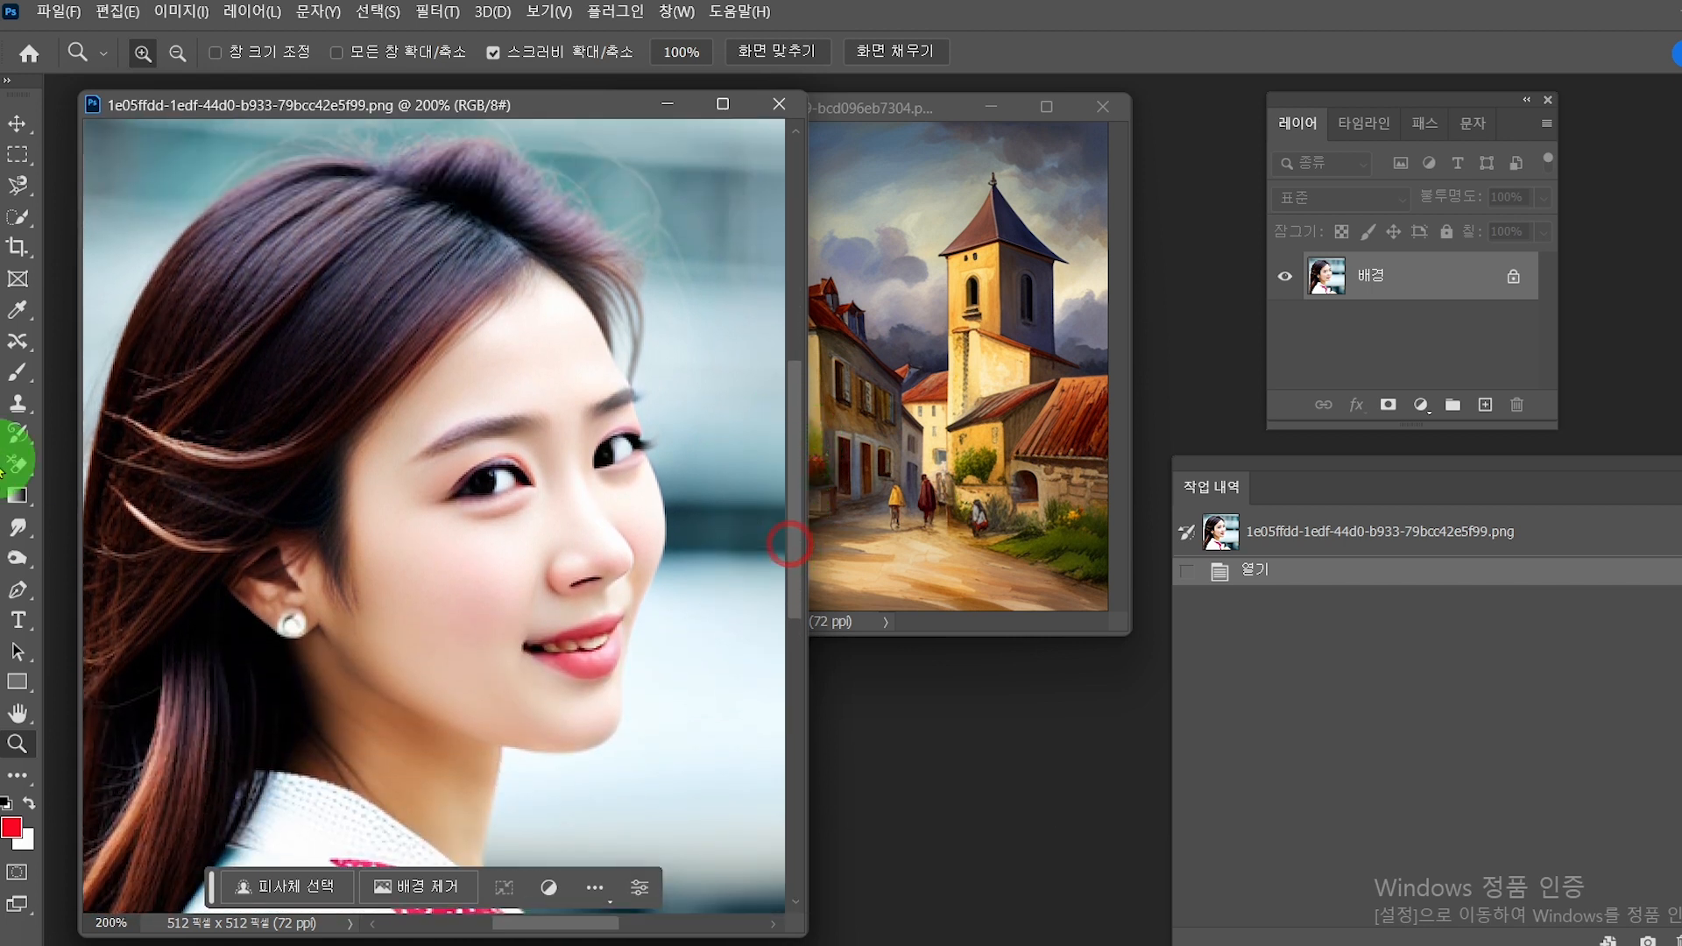
Step: Start a Pen tool path at the top of the woman's hair and curve it to an anchor on the back of the head
click(35, 600)
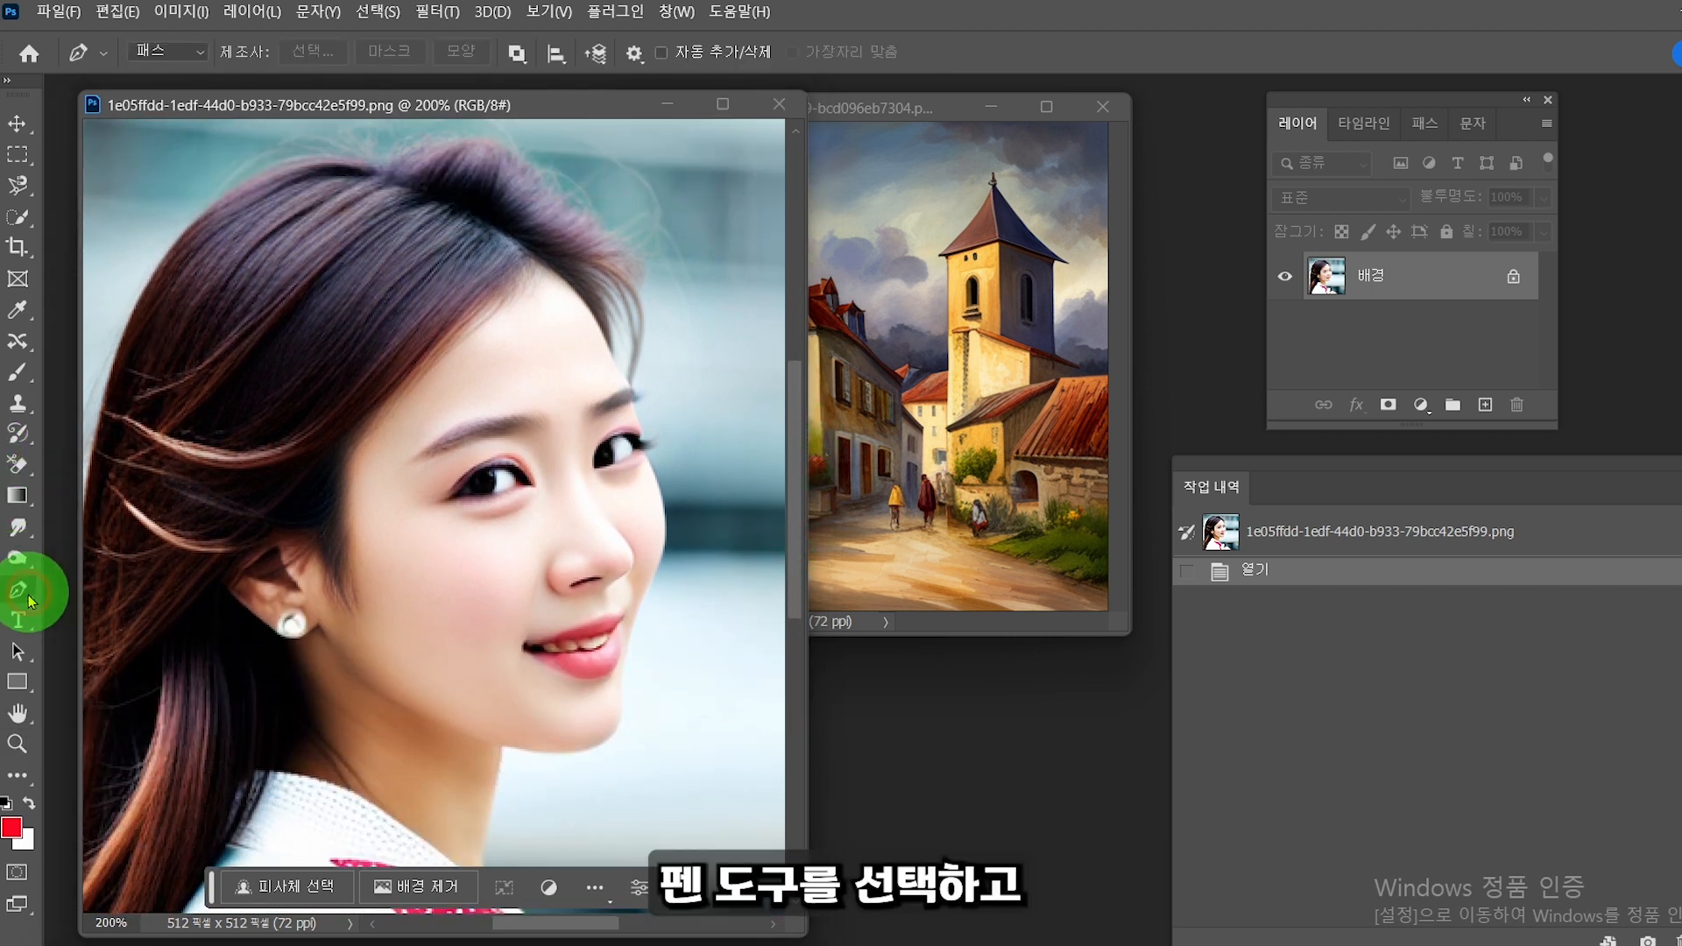
right_click(35, 601)
click(114, 589)
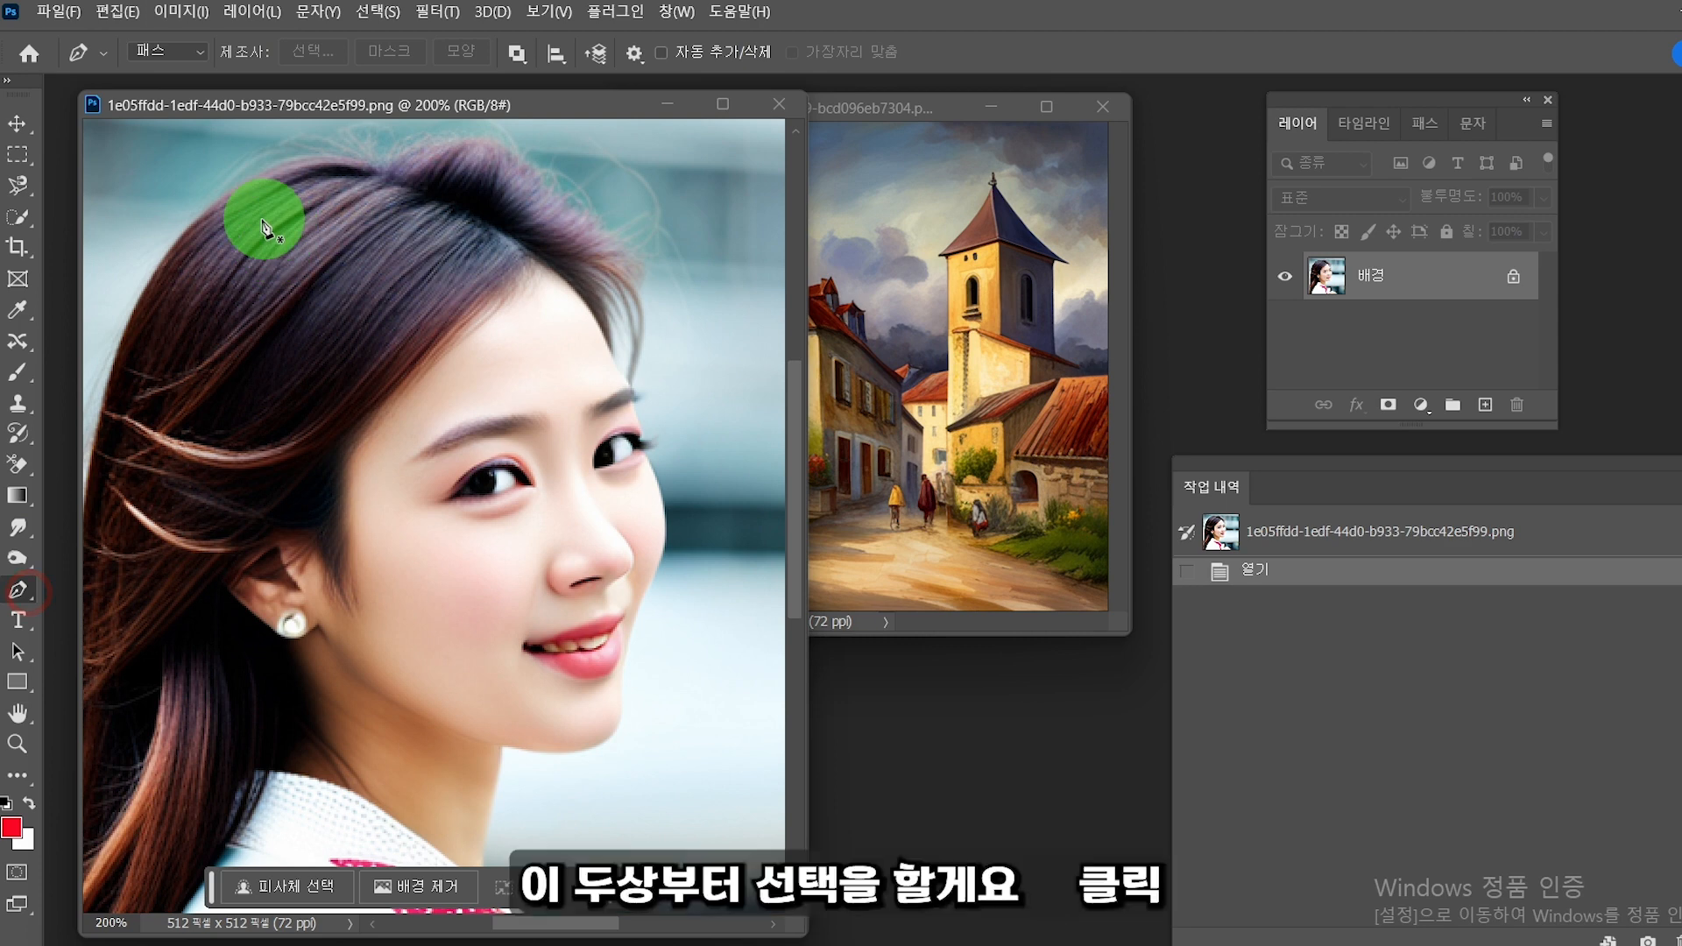
click(378, 166)
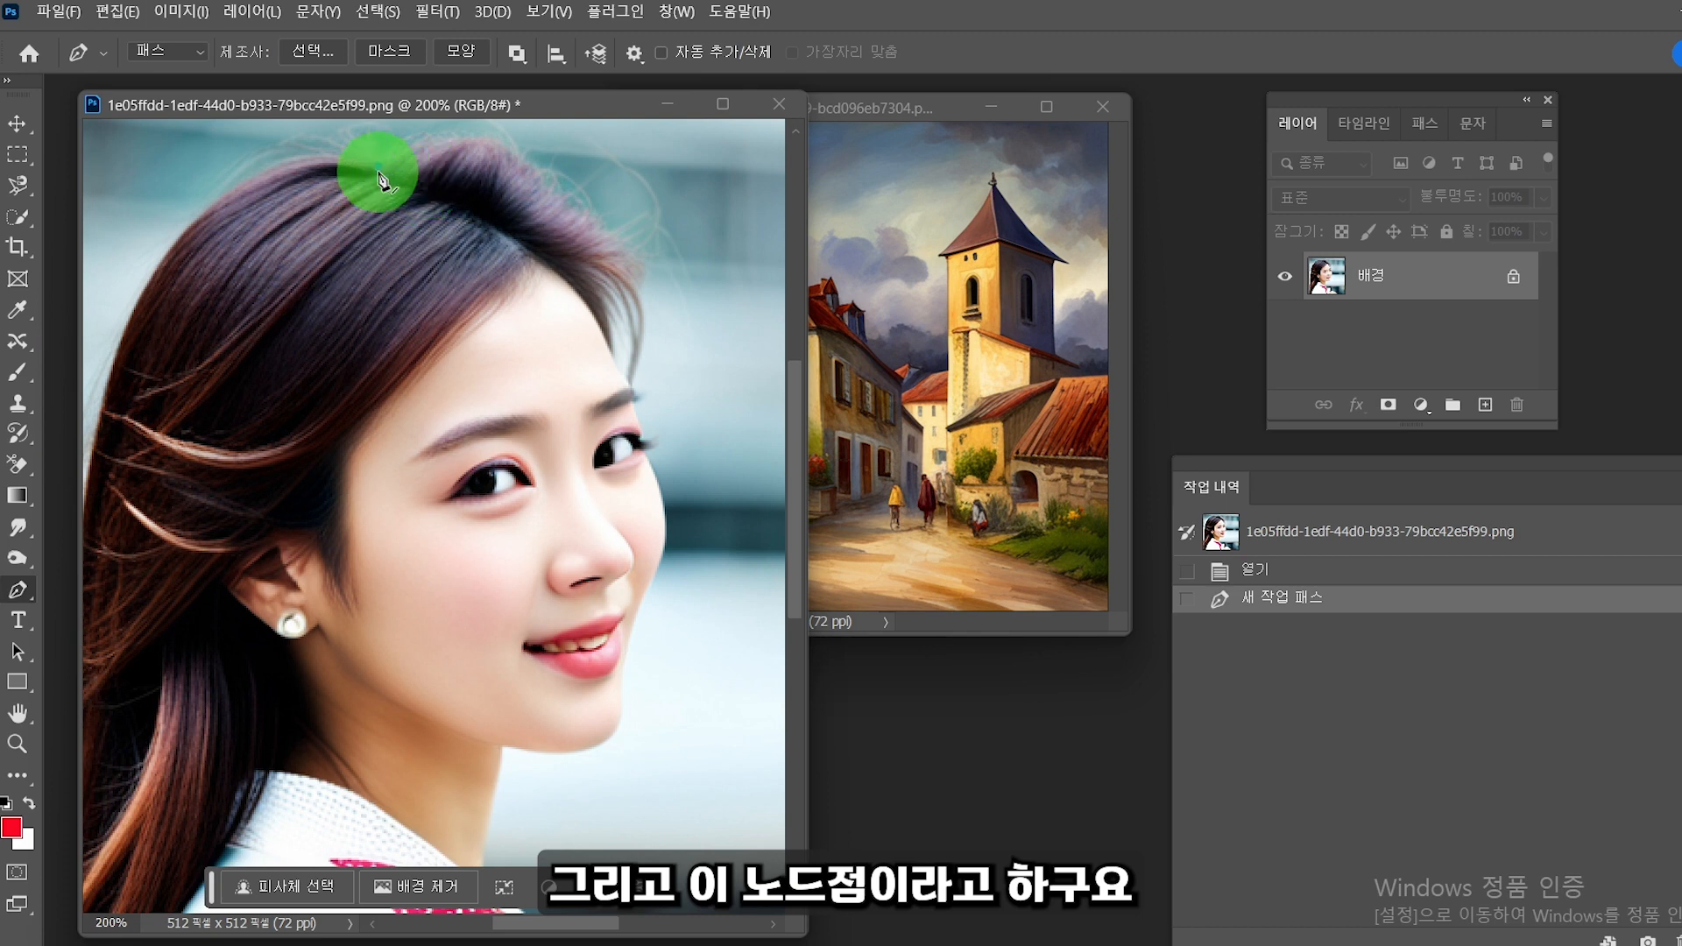
click(121, 351)
drag(121, 351, 173, 594)
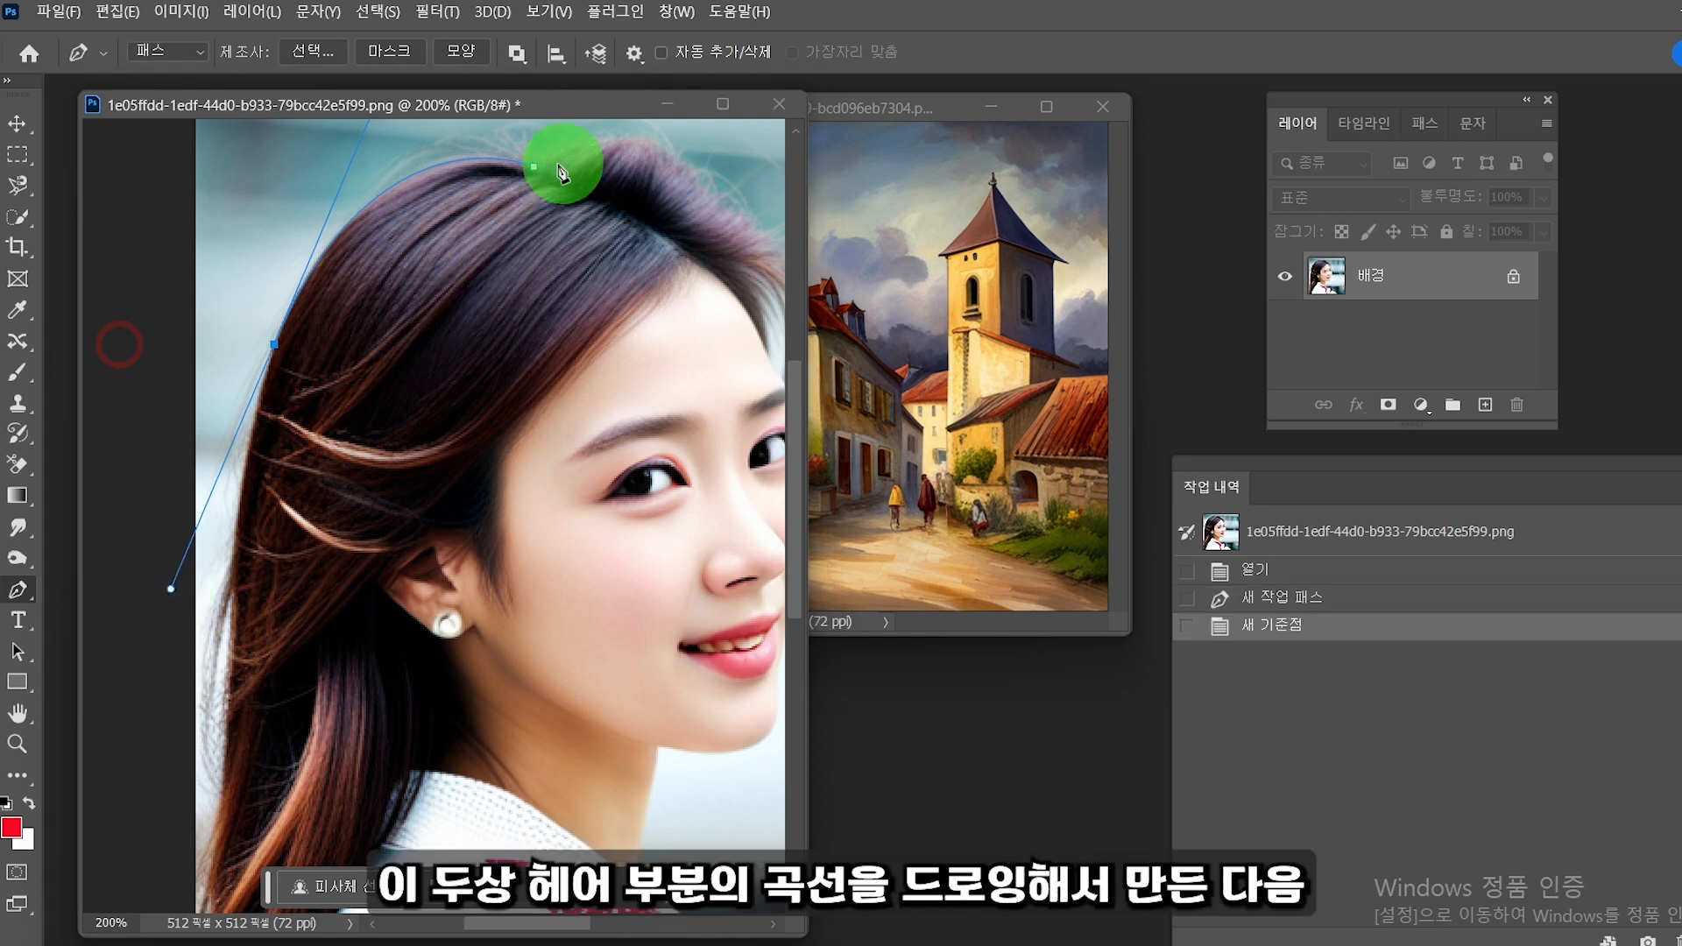
alt+click(275, 346)
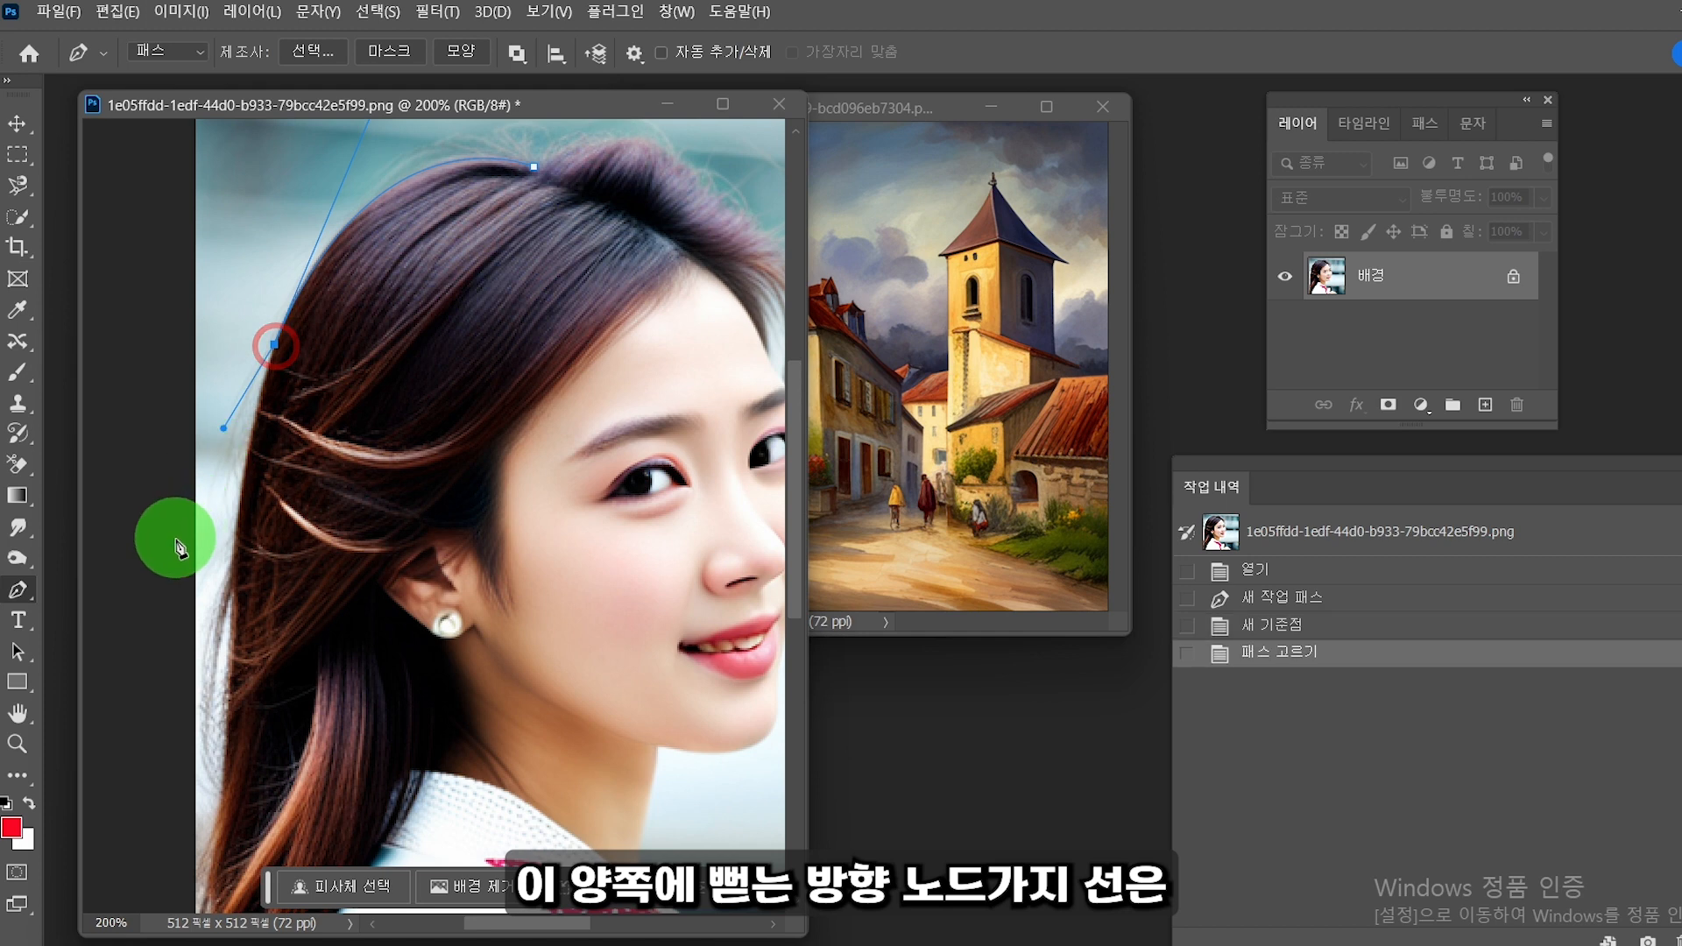
click(255, 390)
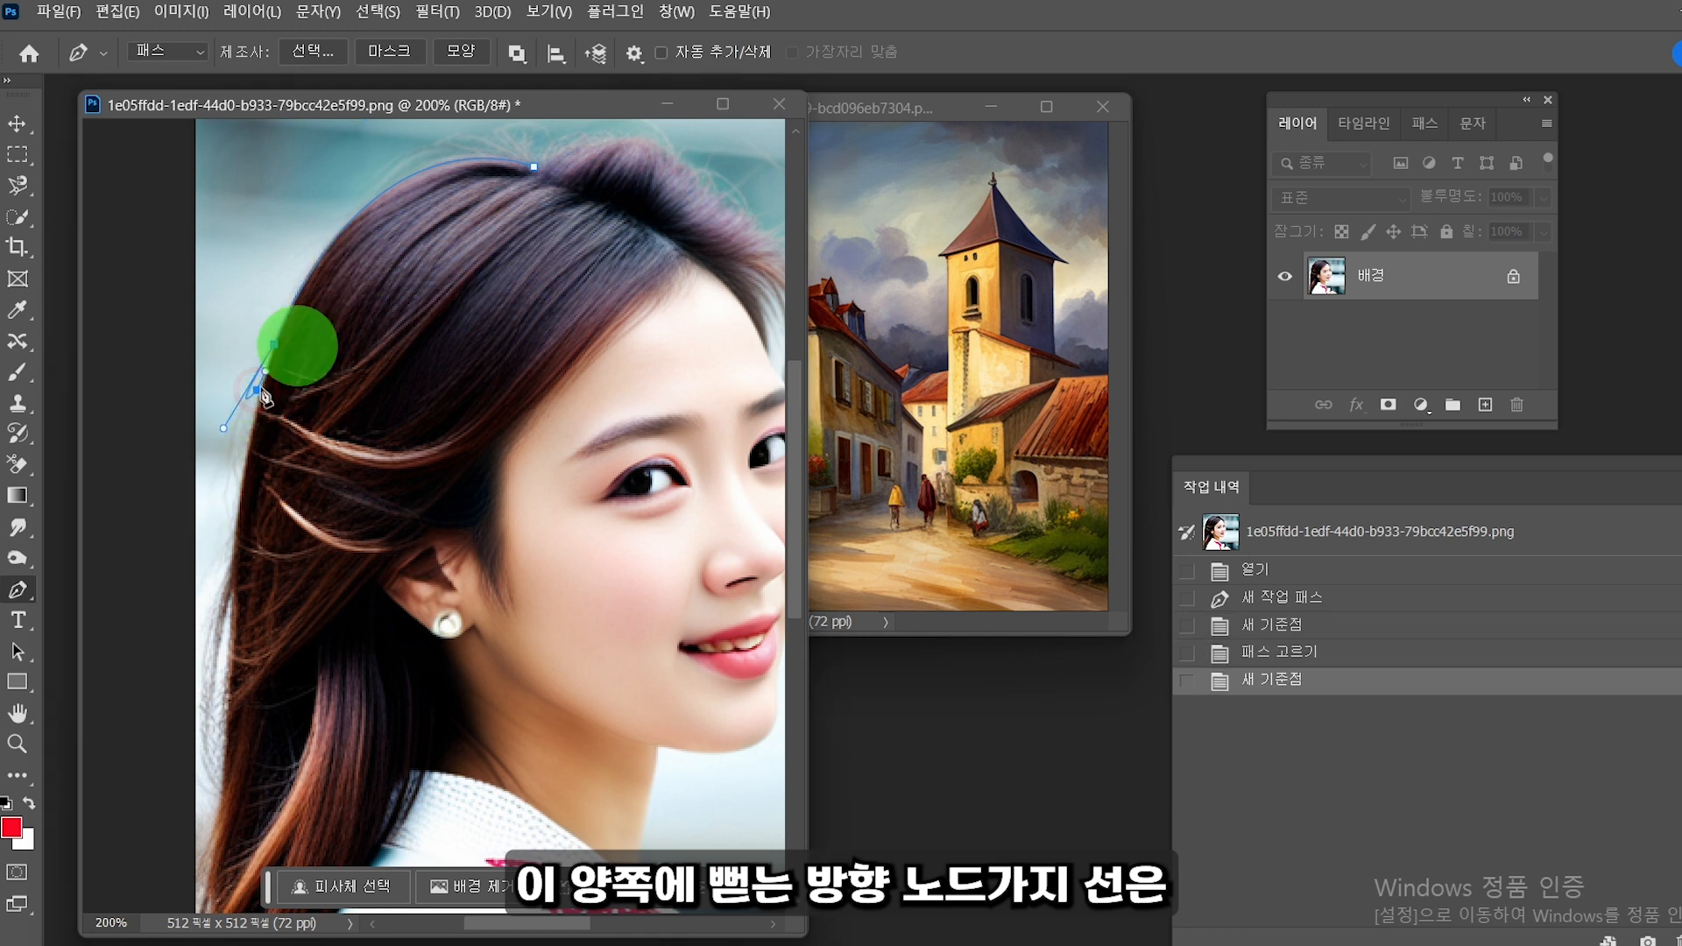
click(297, 335)
key(ctrl+z)
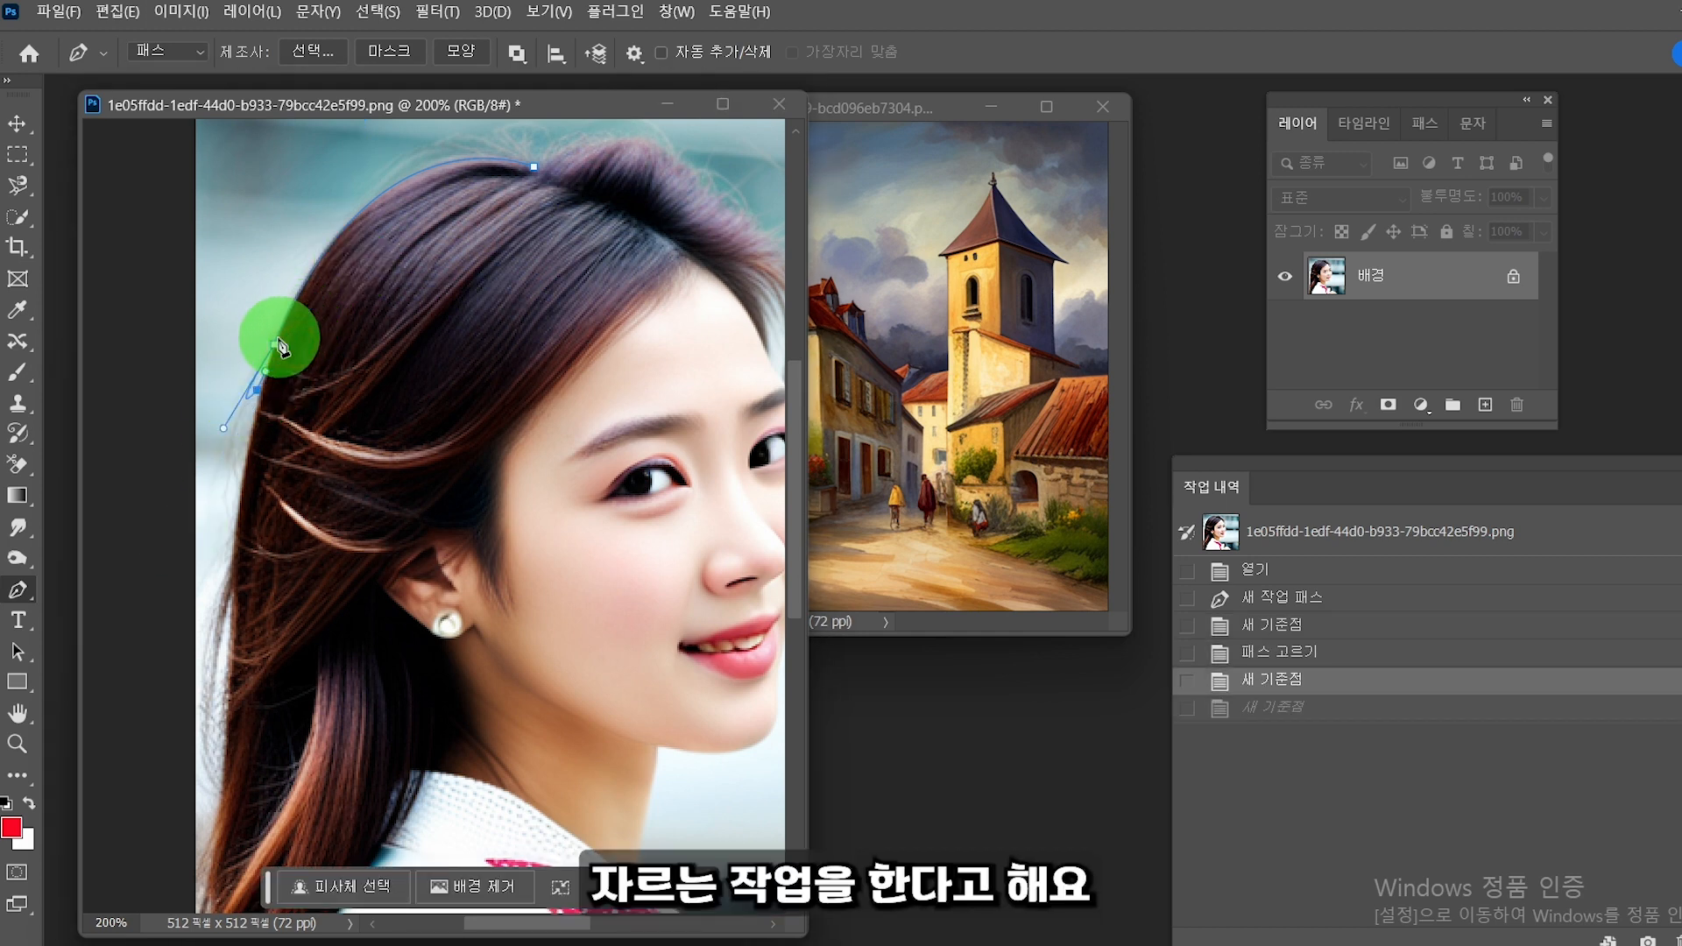
key(ctrl+z)
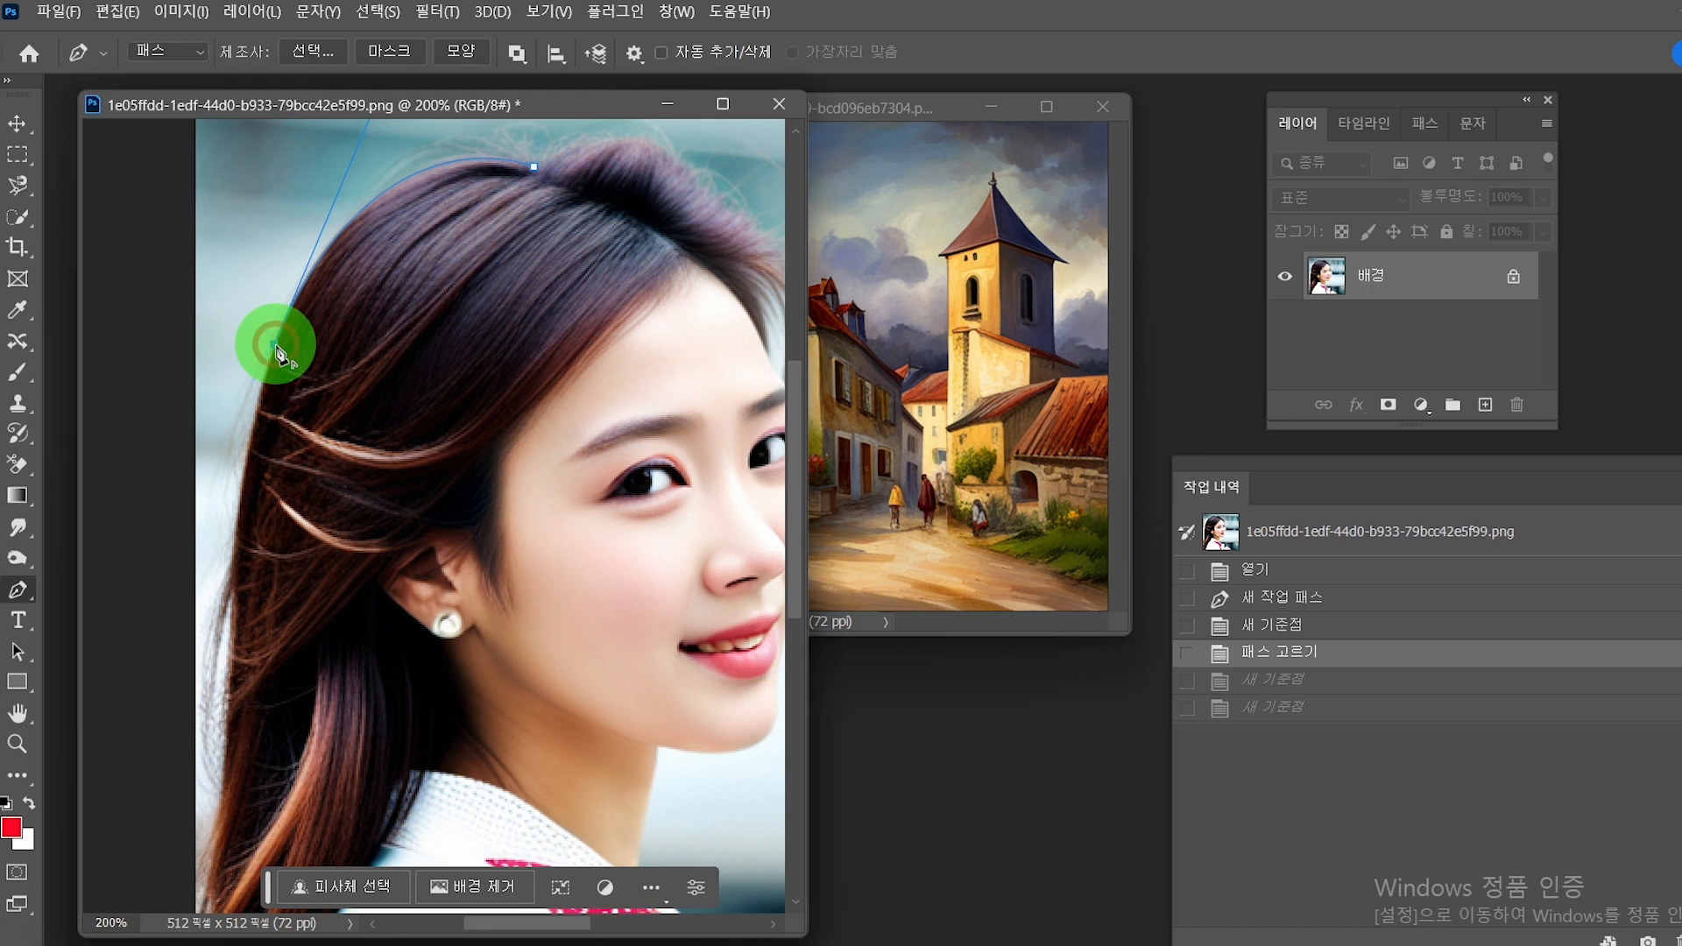
Step: Remove the outgoing handle at the back-of-head anchor, add a curved anchor lower along the hair edge, and remove that anchor's outgoing handle too
alt+click(274, 345)
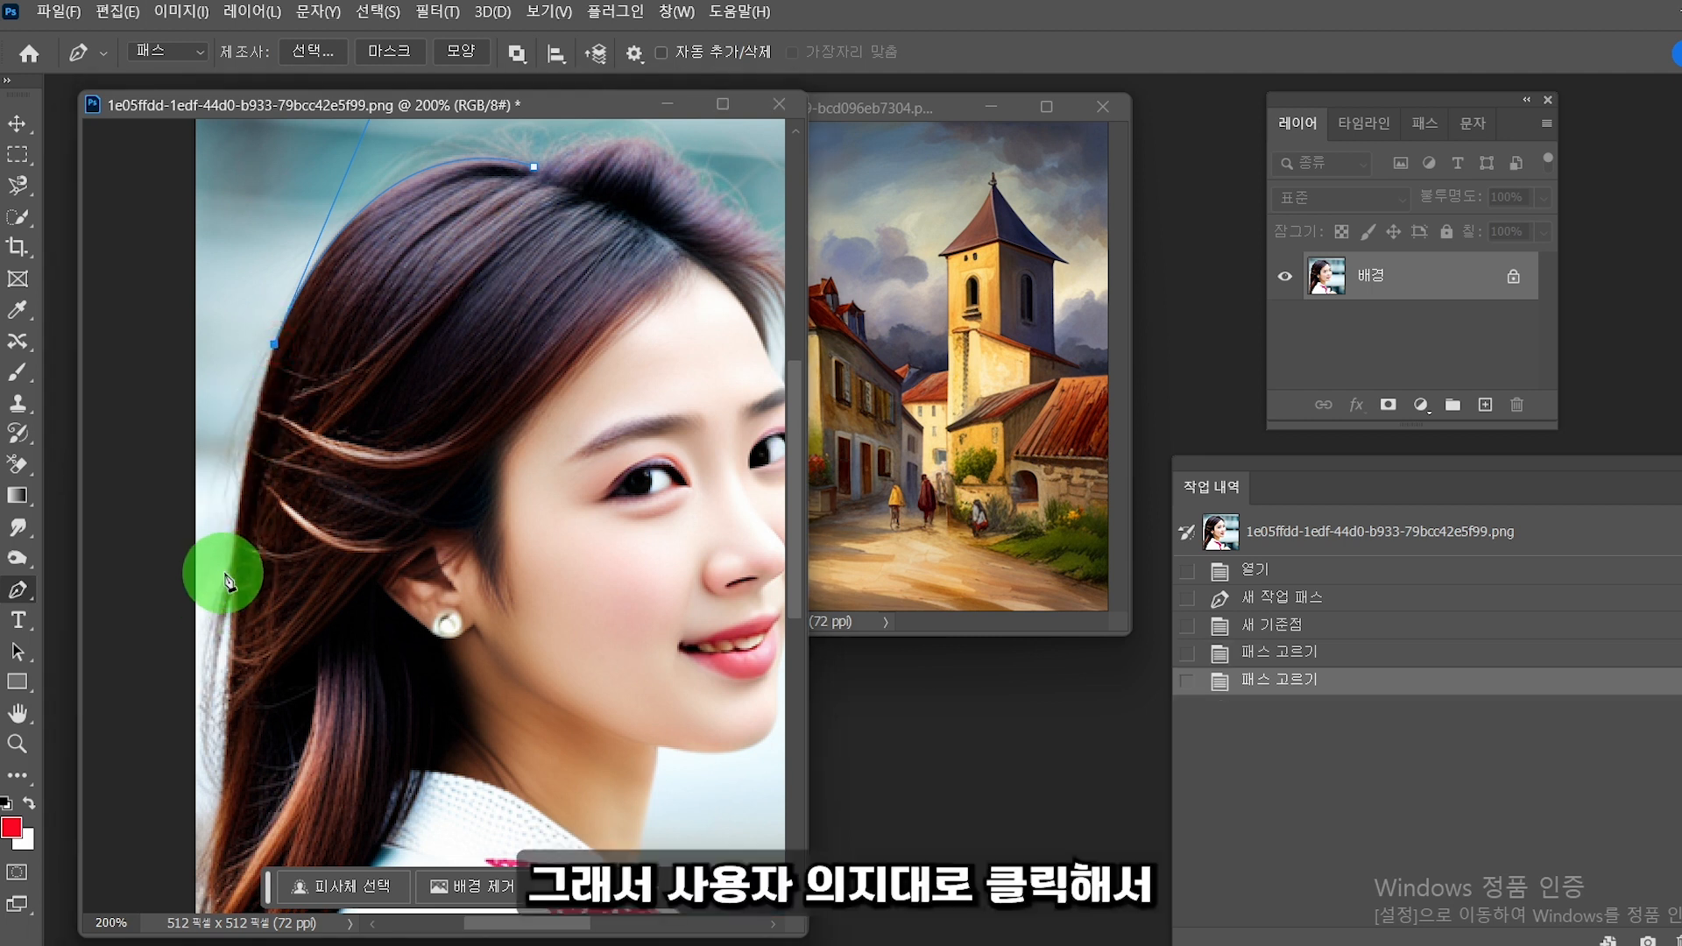
drag(233, 568, 226, 651)
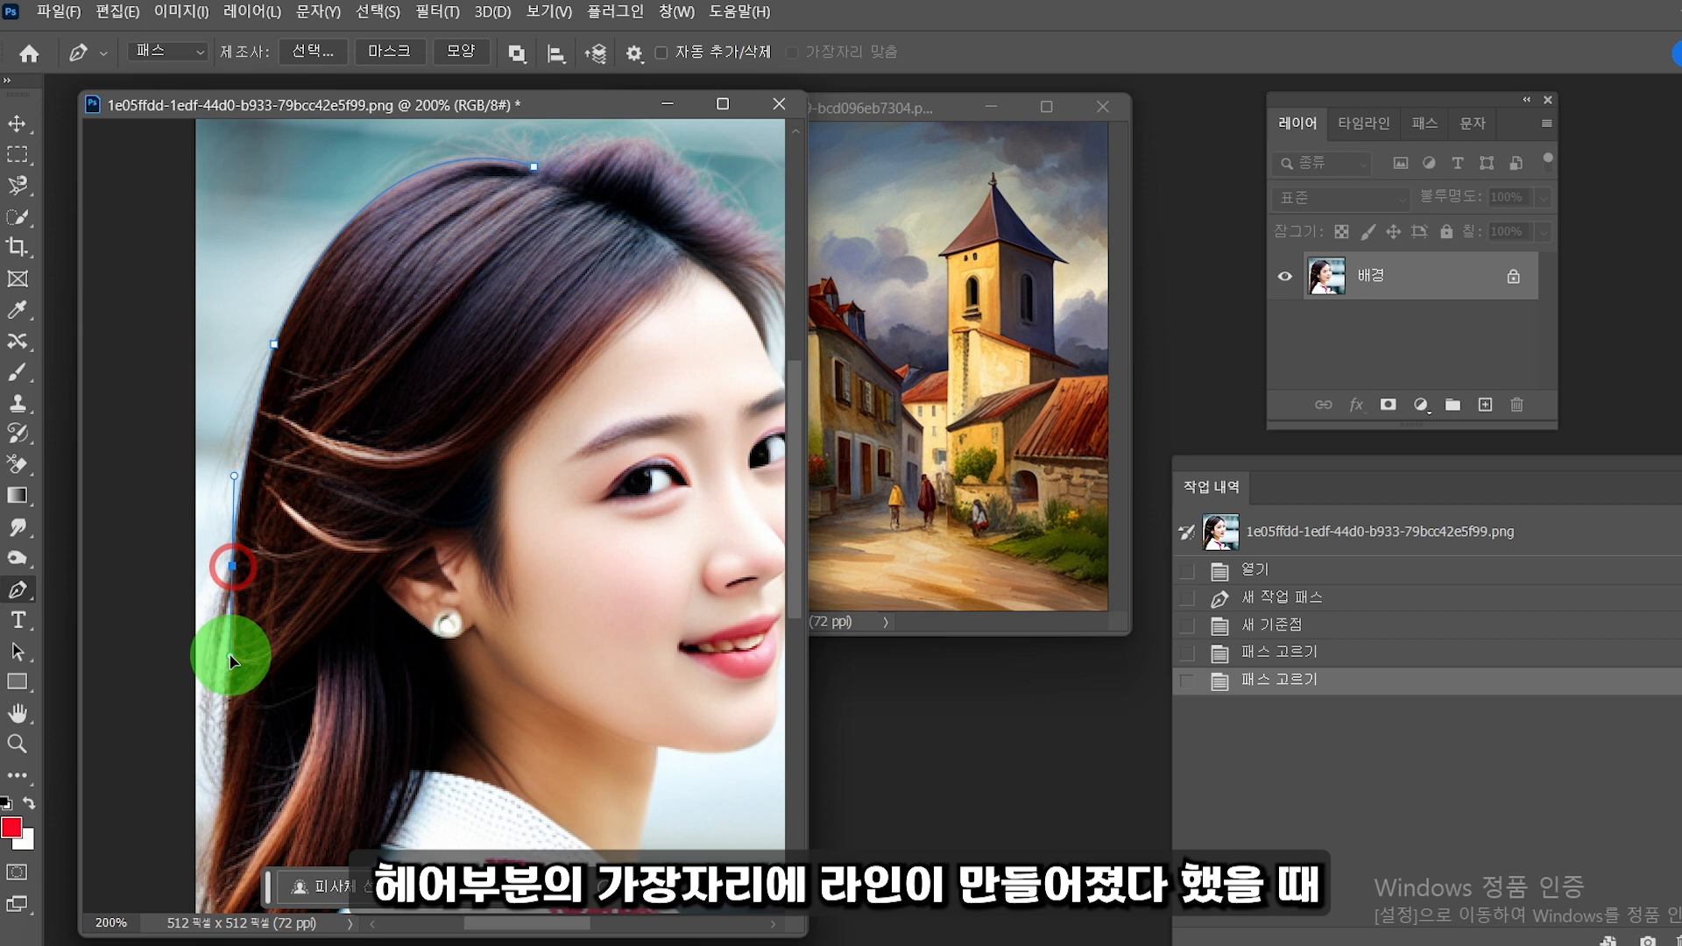
drag(233, 659, 229, 655)
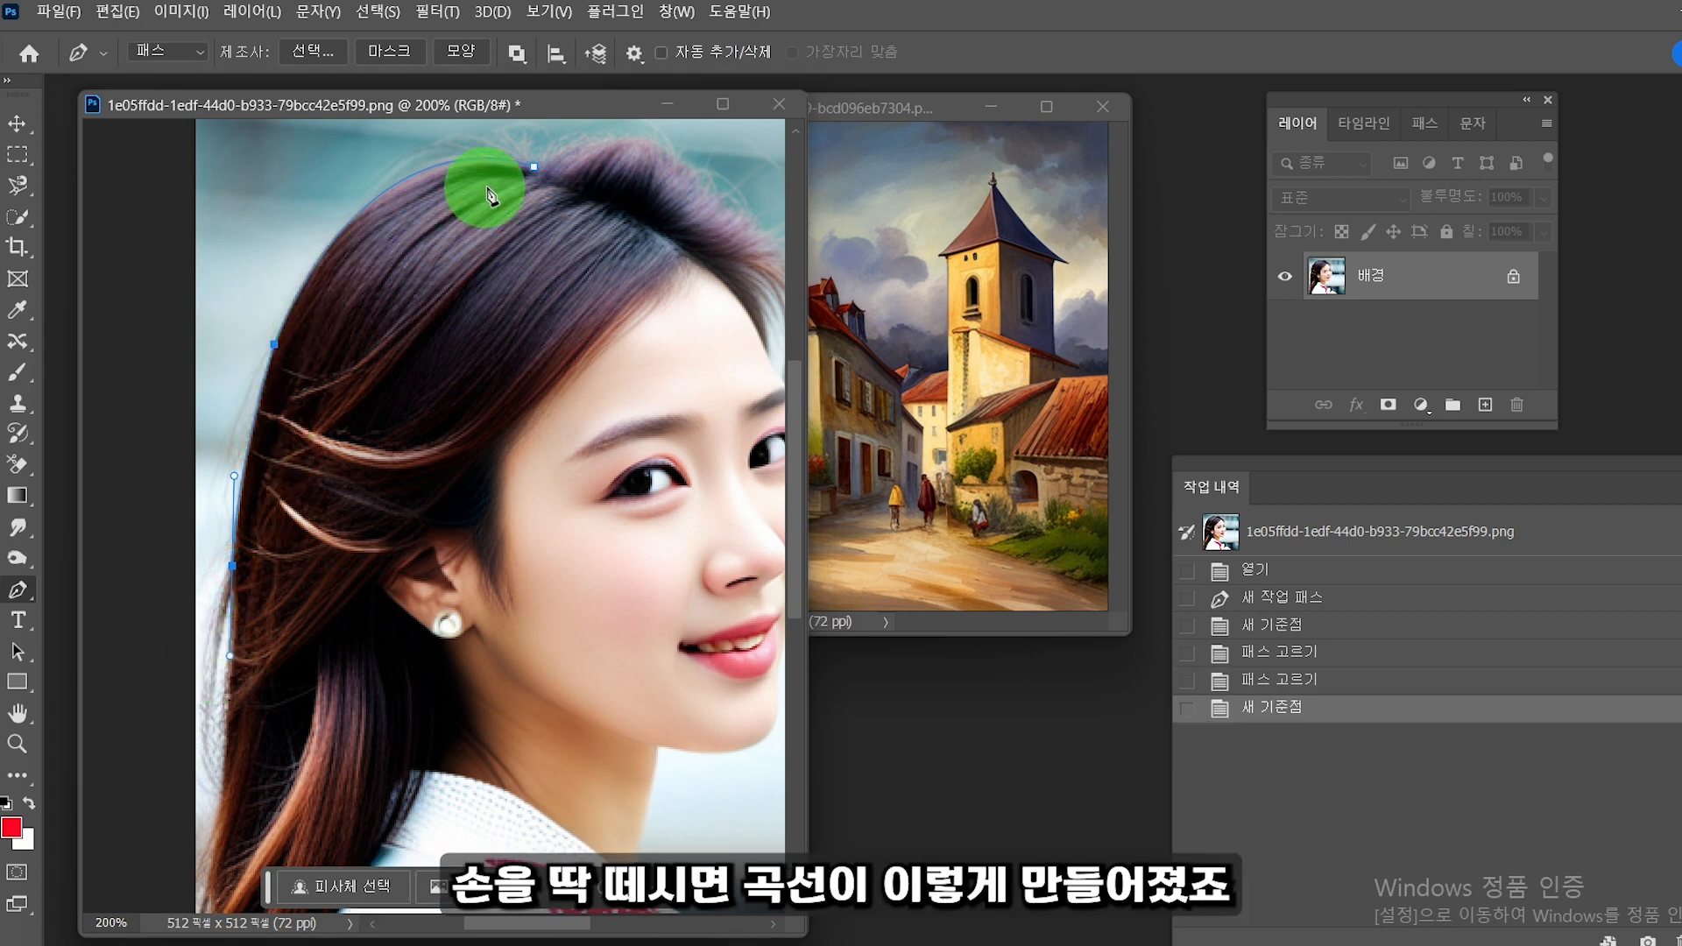
alt+click(234, 571)
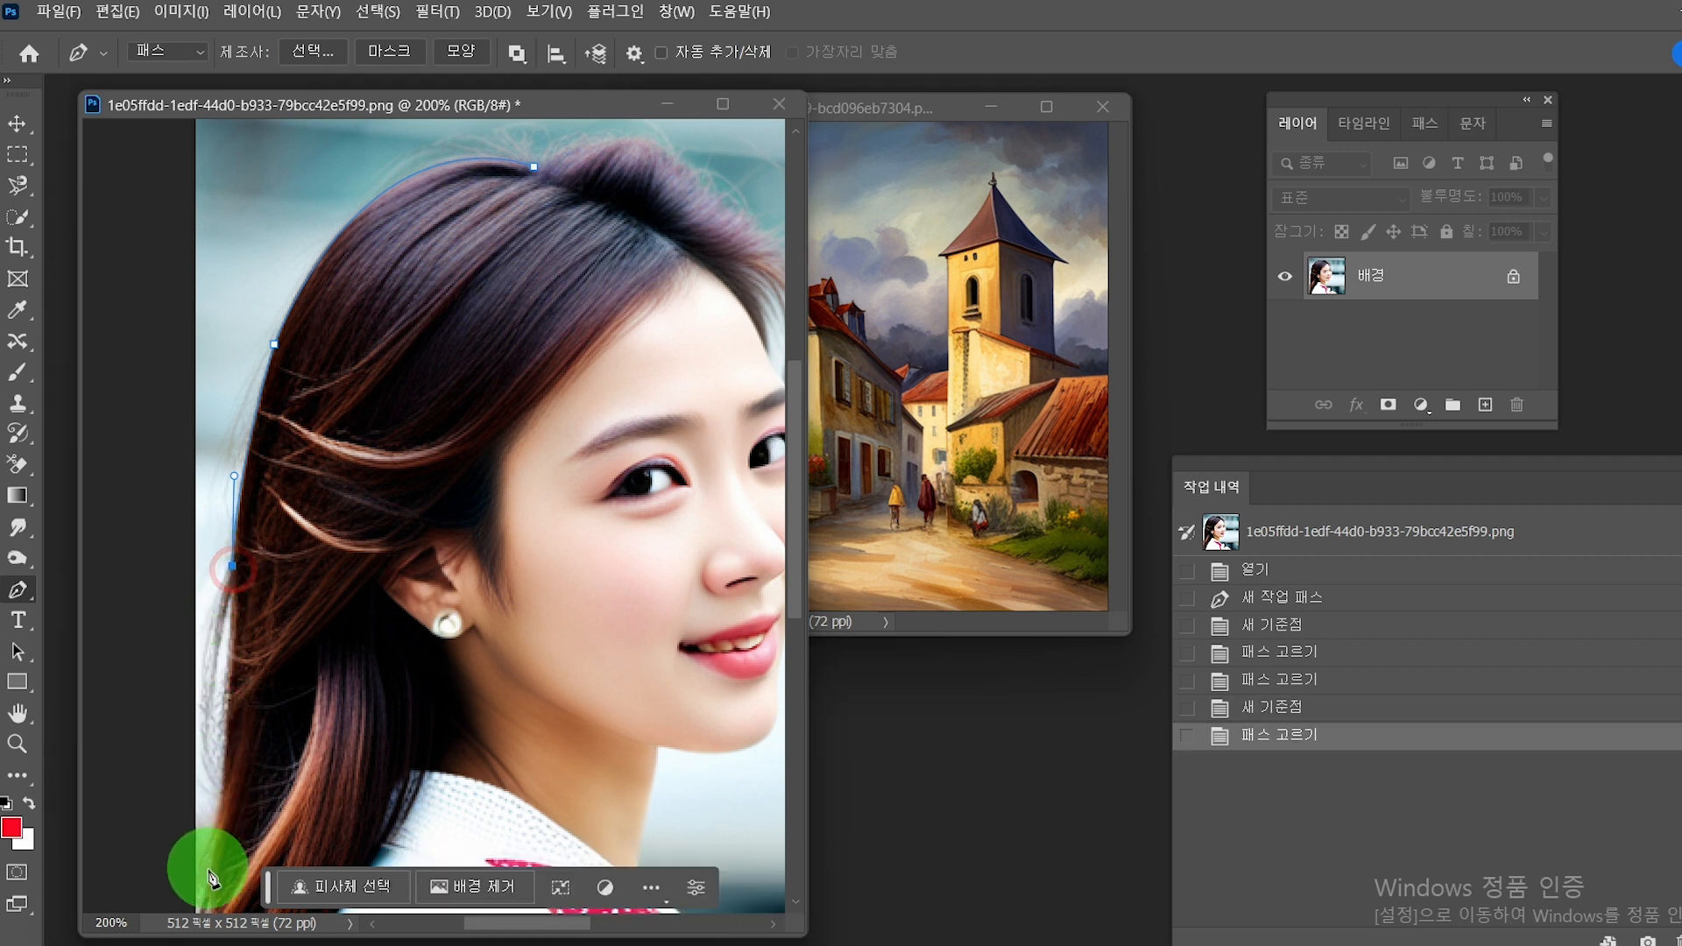
drag(198, 899, 158, 901)
alt+click(157, 901)
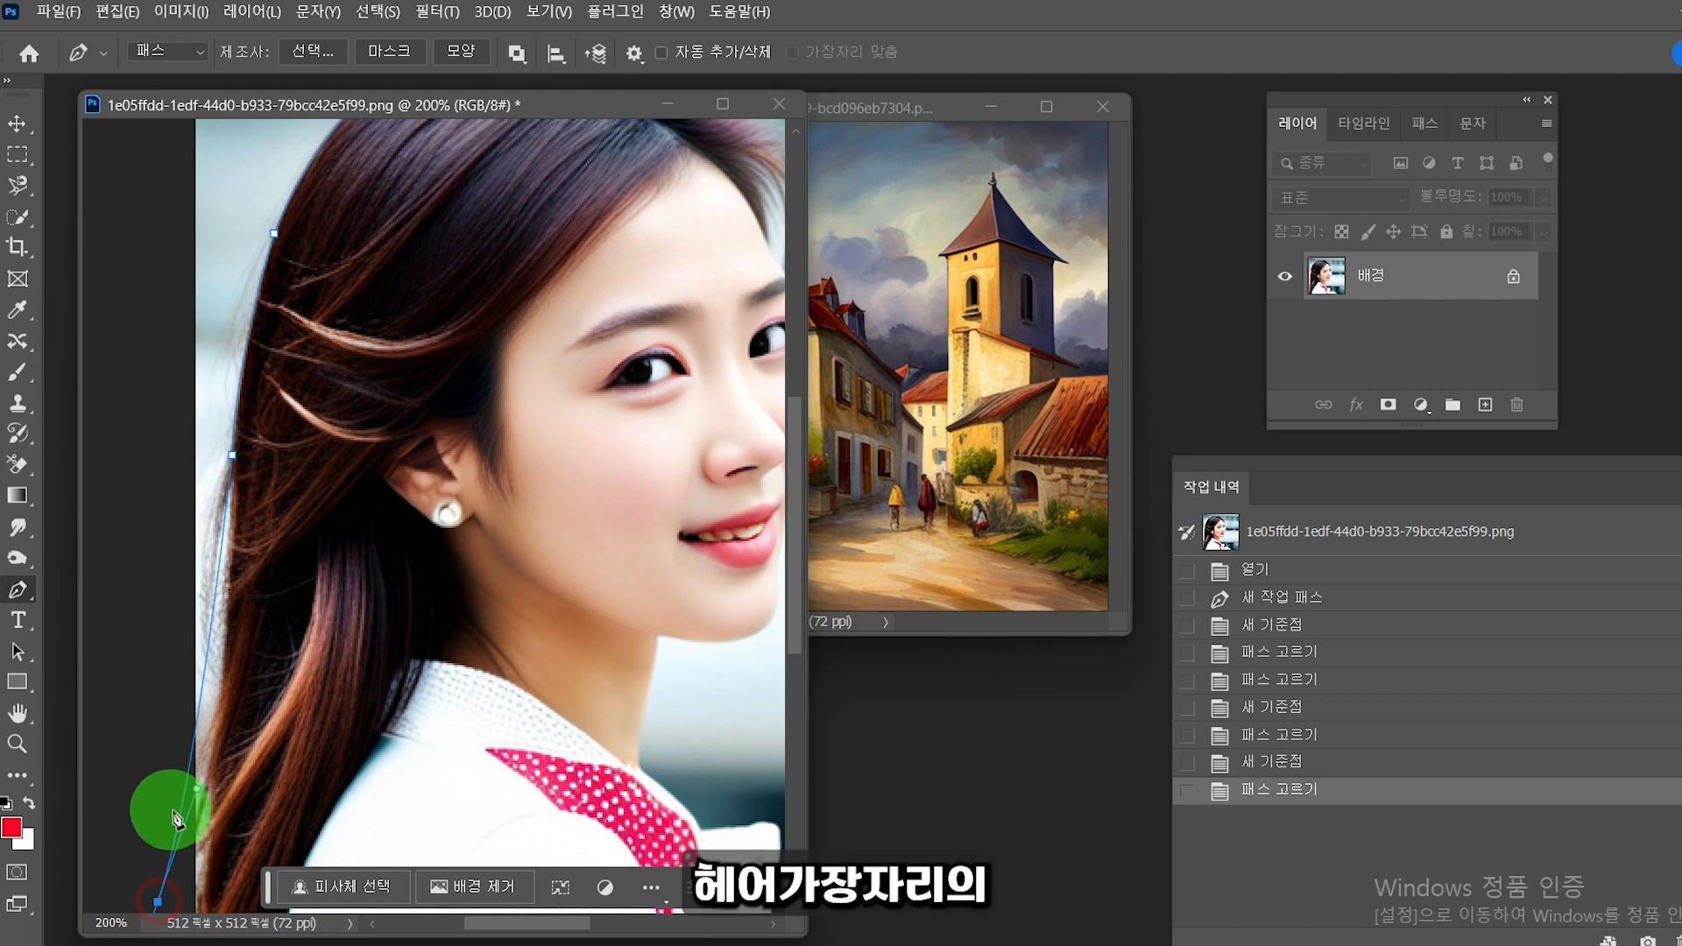
key(ctrl+z)
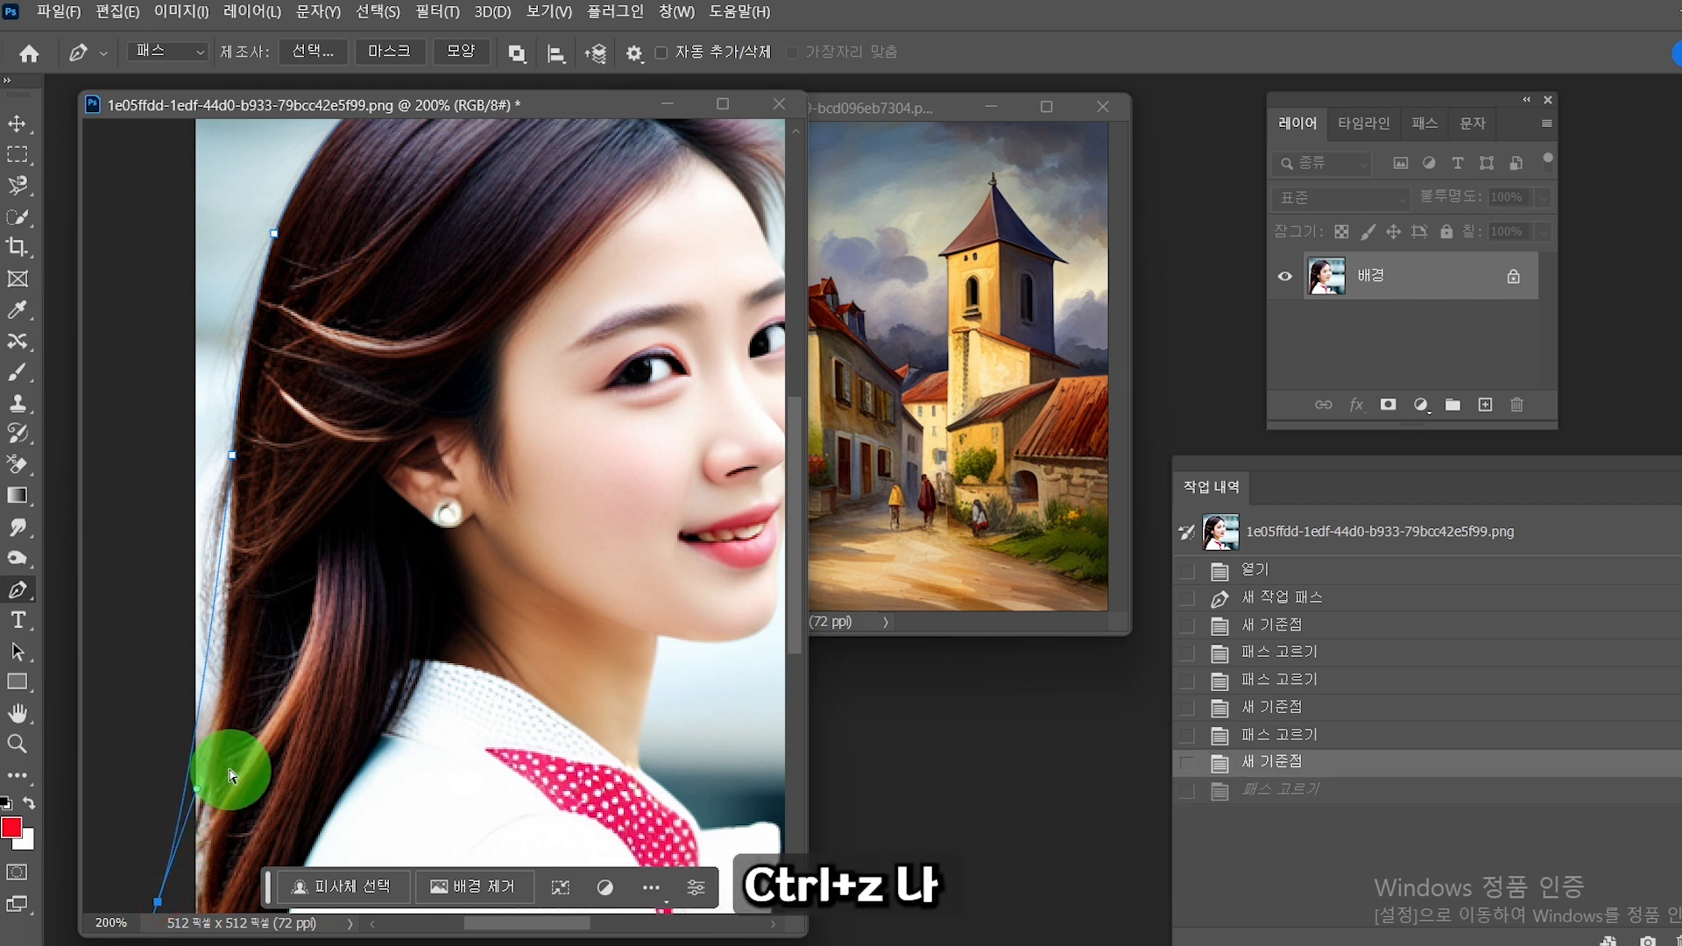
key(ctrl+z)
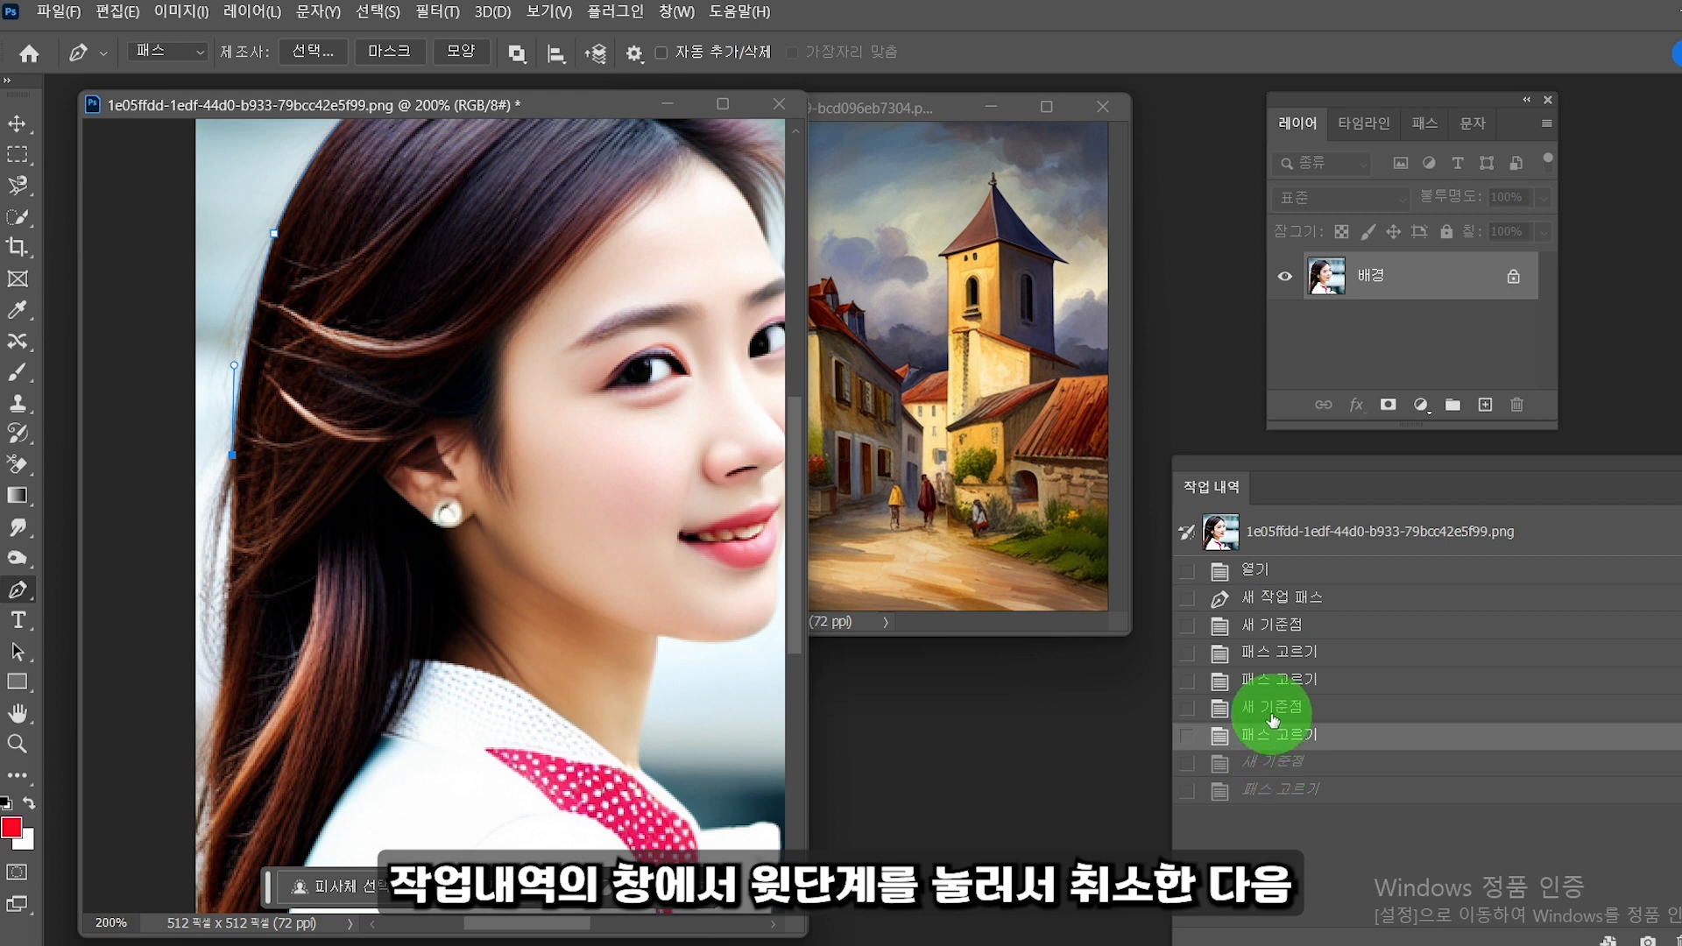
Step: Continue the path with a curved anchor where the hair meets the photo's left edge and remove its outgoing handle
click(233, 457)
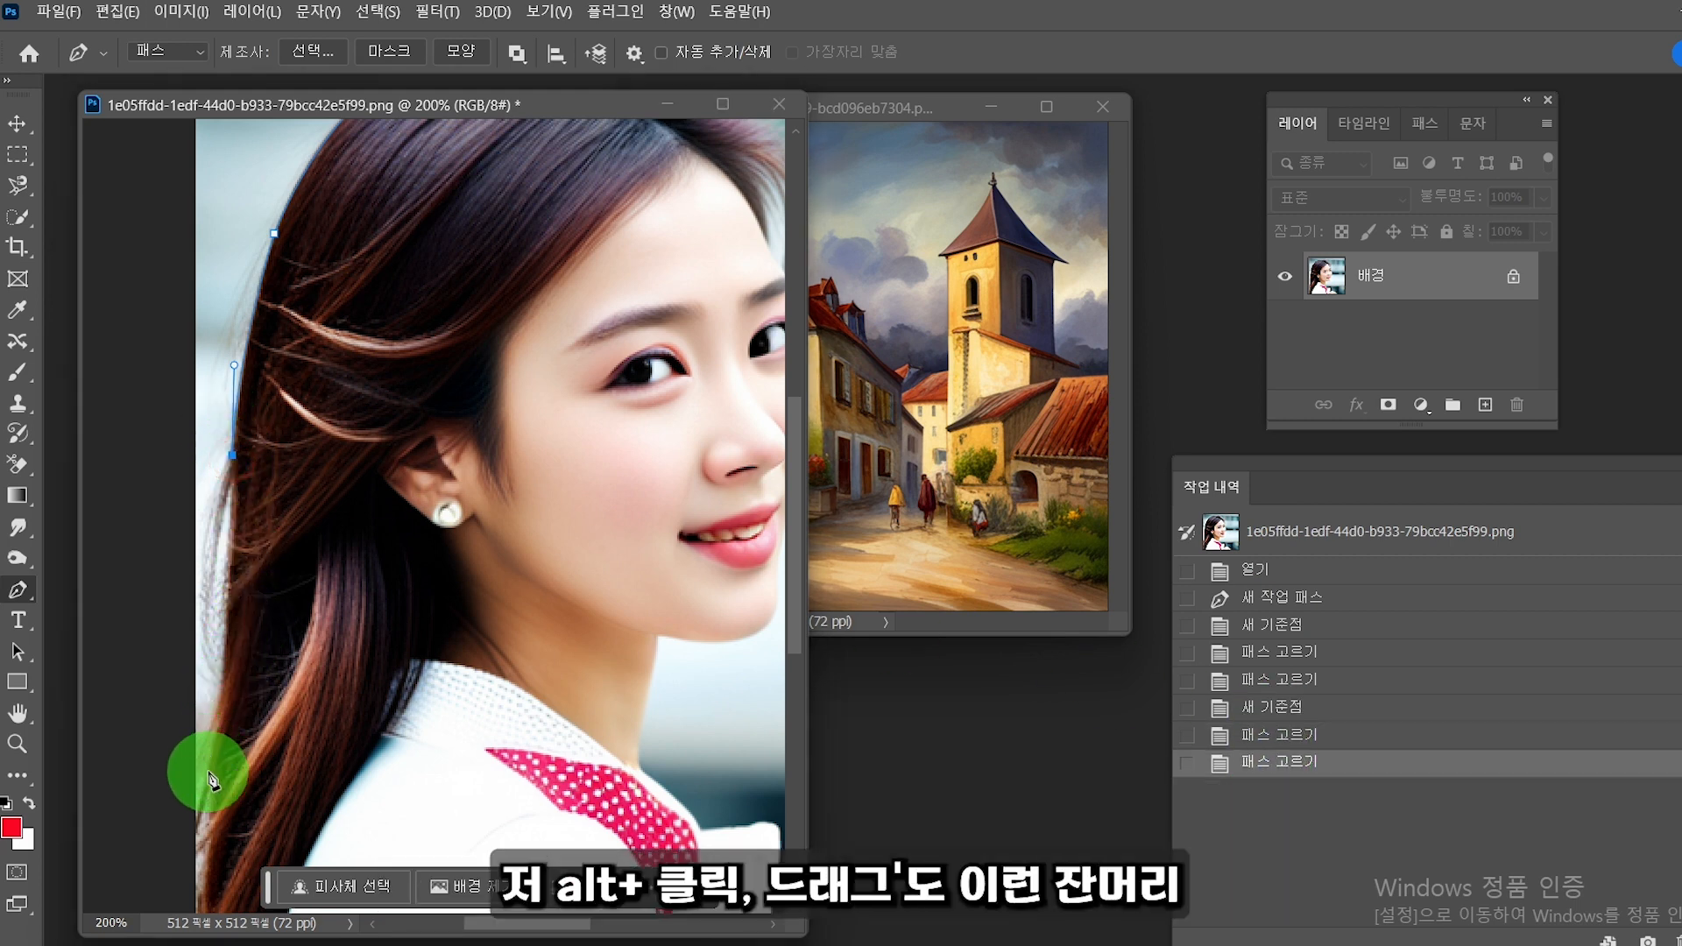
drag(202, 747, 161, 817)
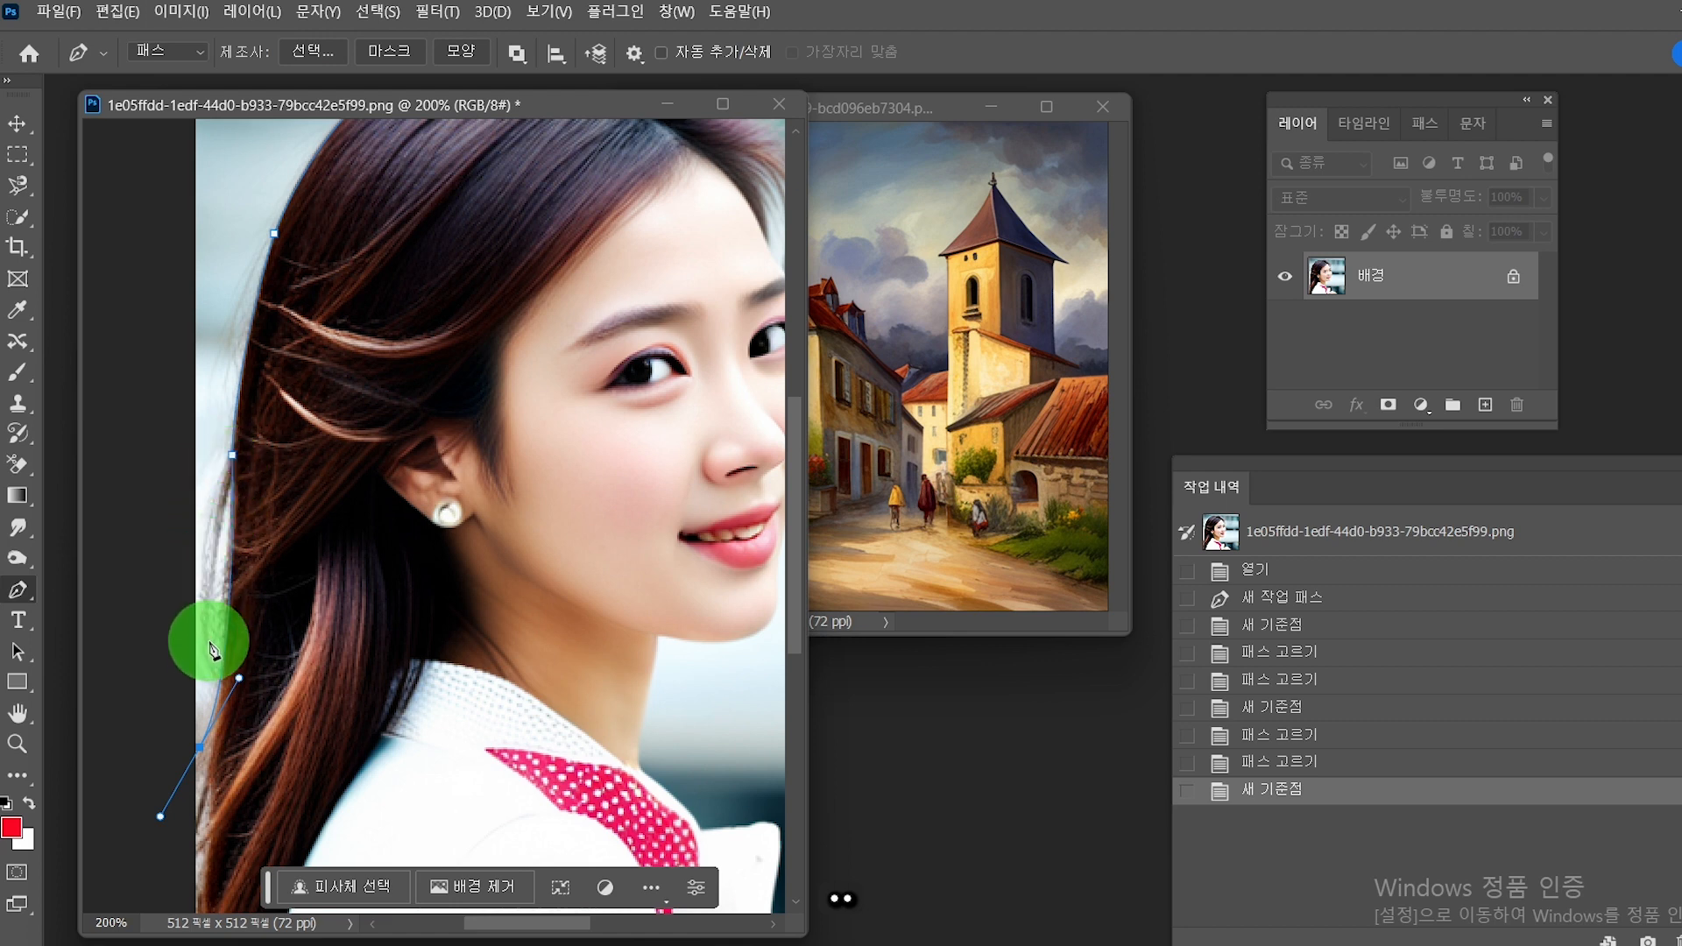
alt+click(201, 749)
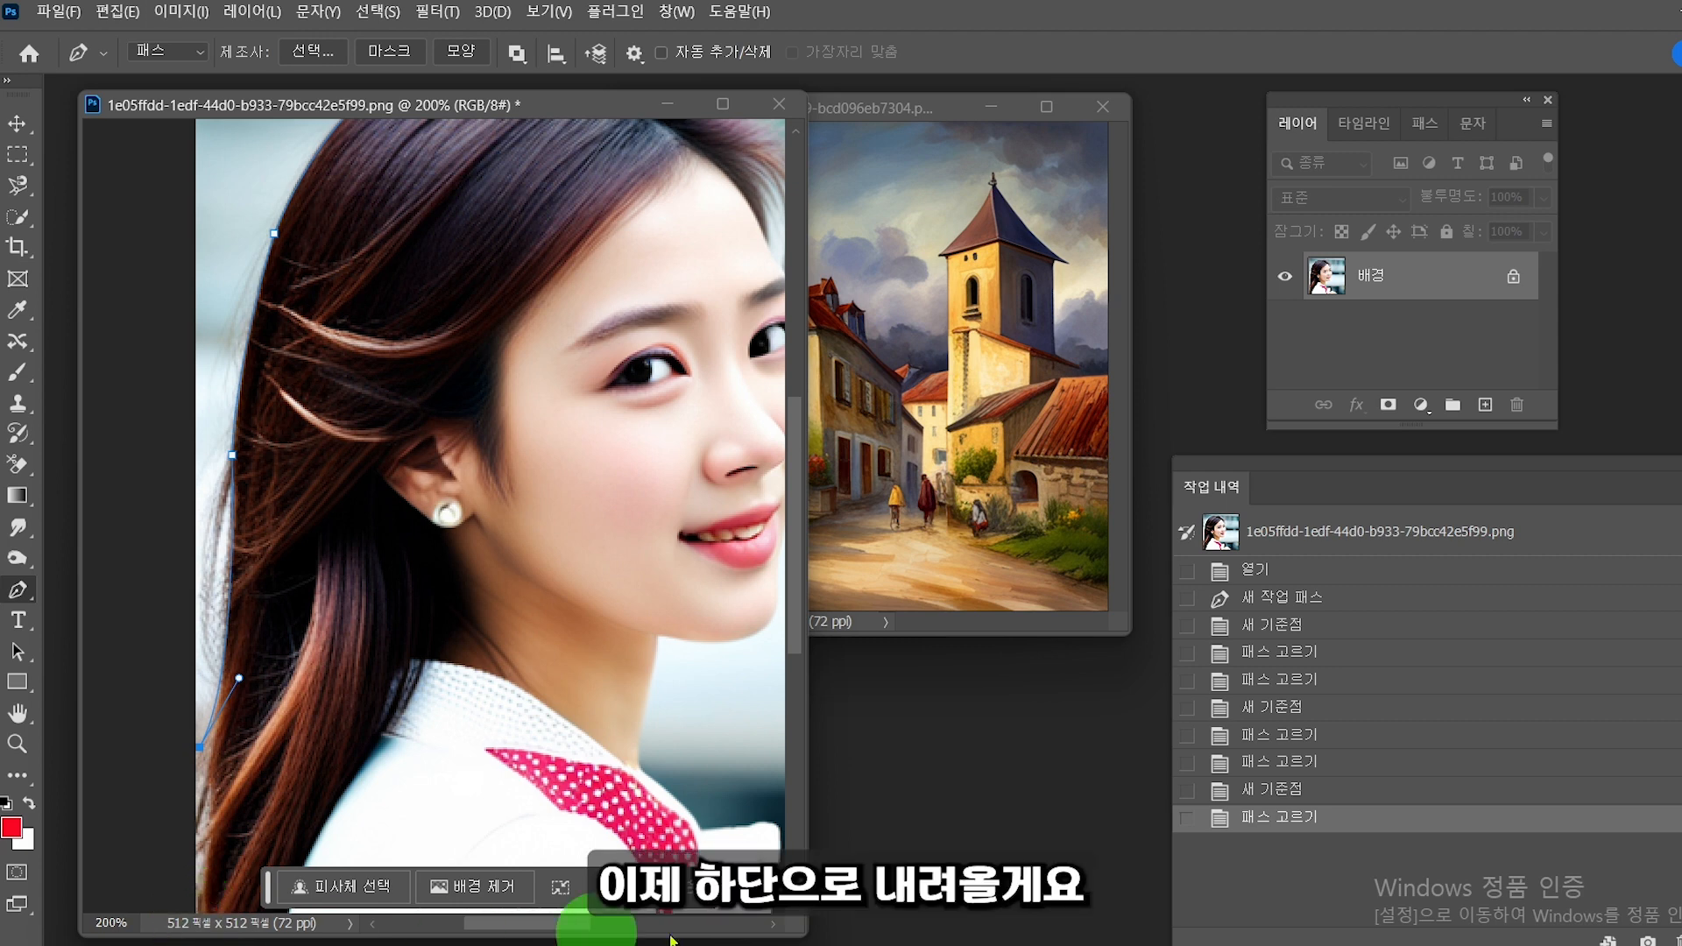
Step: Extend the path with a straight vertical segment down to the photo's bottom edge
scroll(793, 613, down, 3)
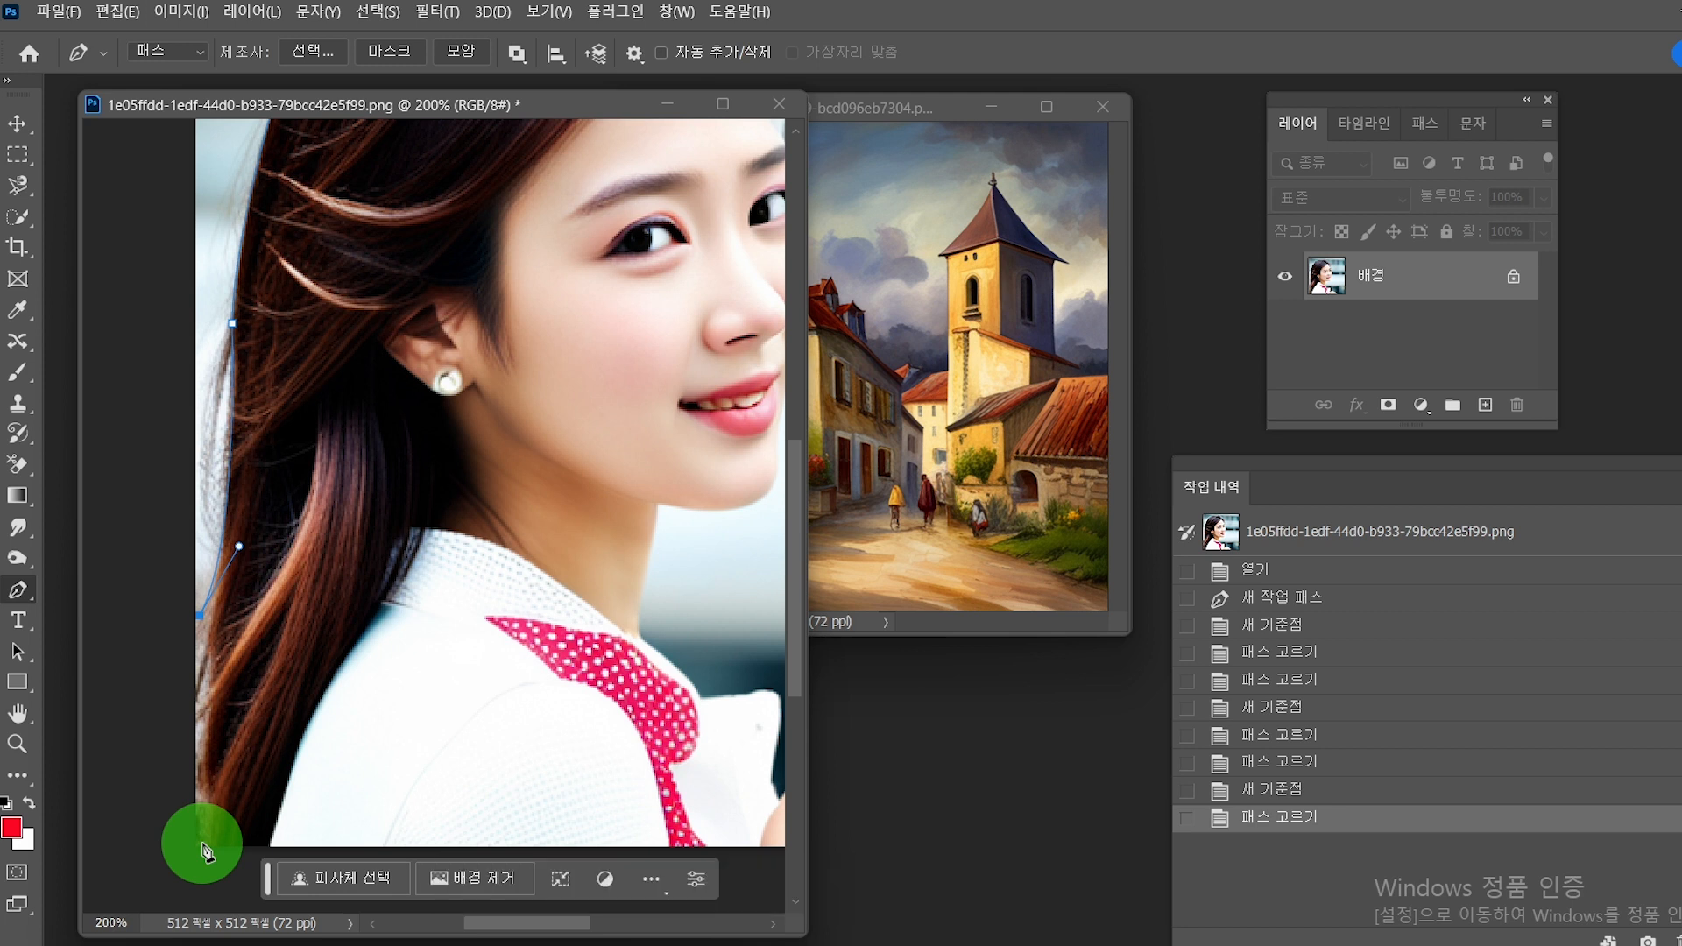
click(201, 623)
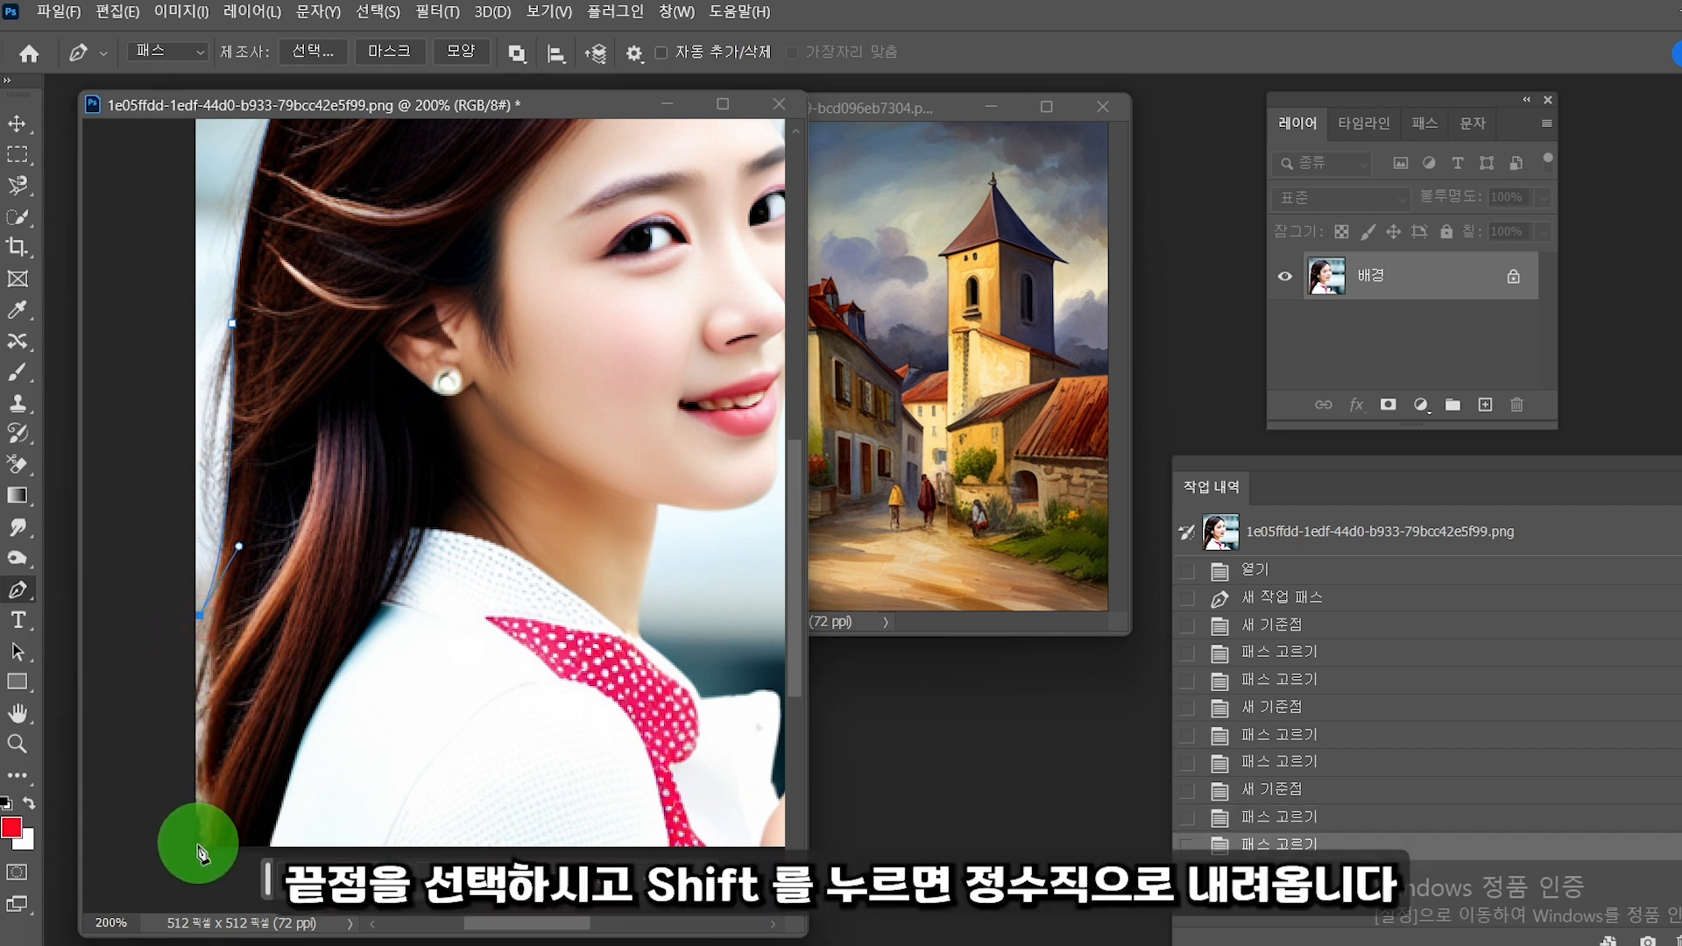
shift+click(201, 848)
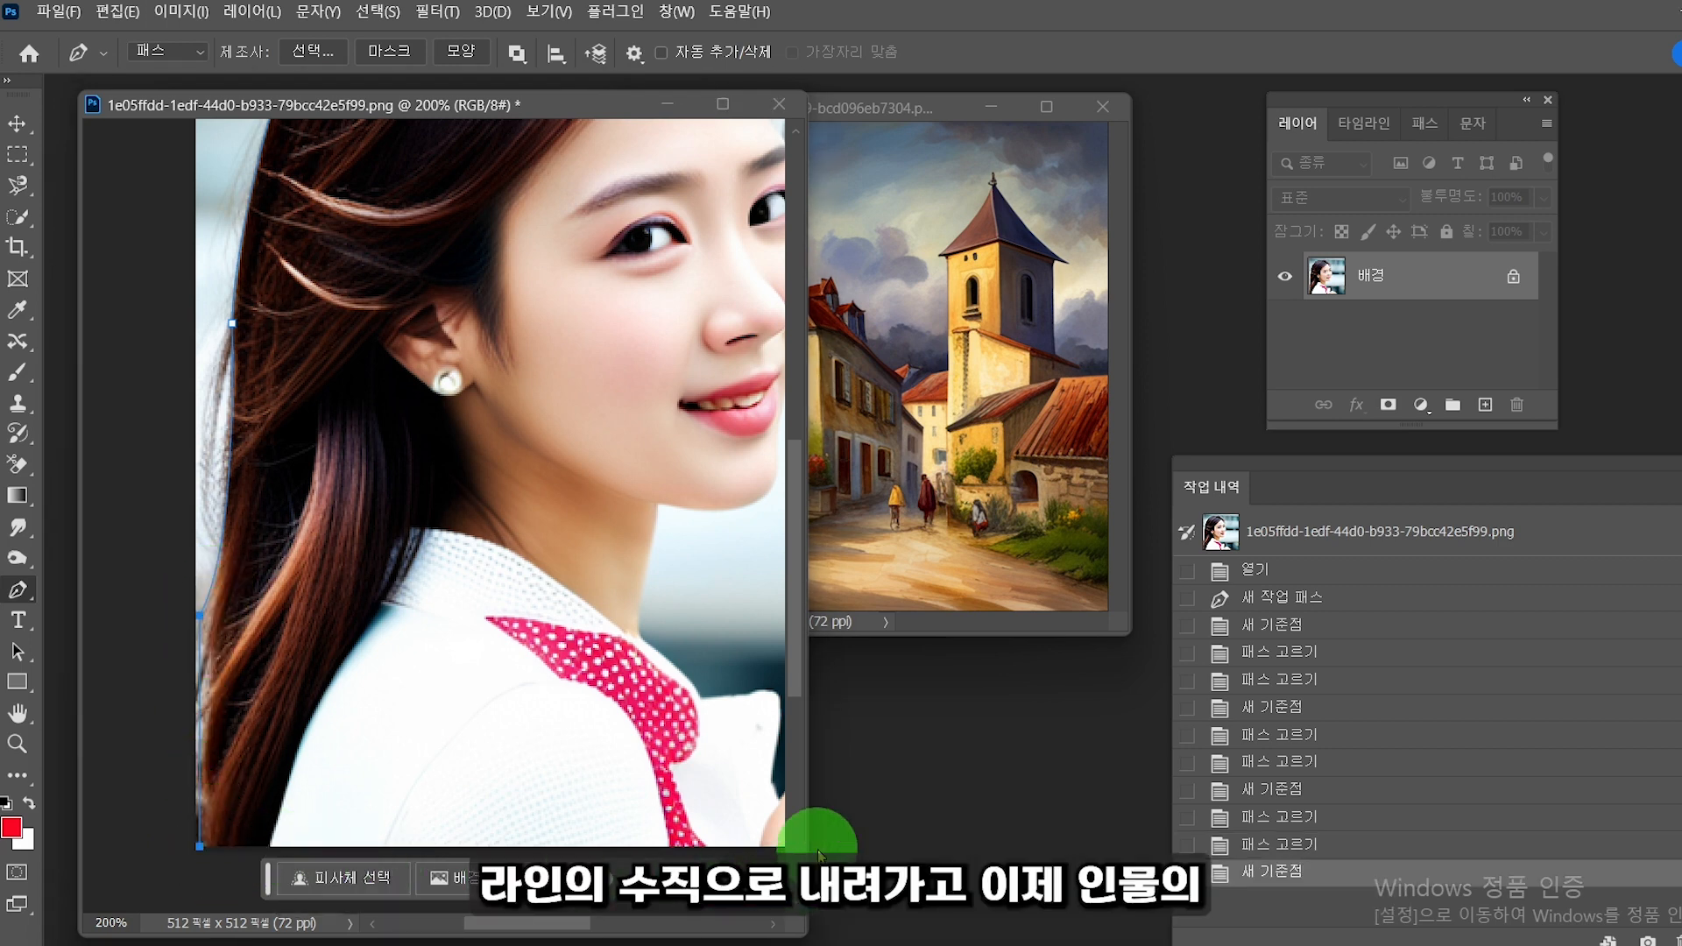
Step: Widen the portrait window and extend the path with a straight horizontal segment along the photo's bottom edge to the woman's little finger
drag(807, 845, 1059, 874)
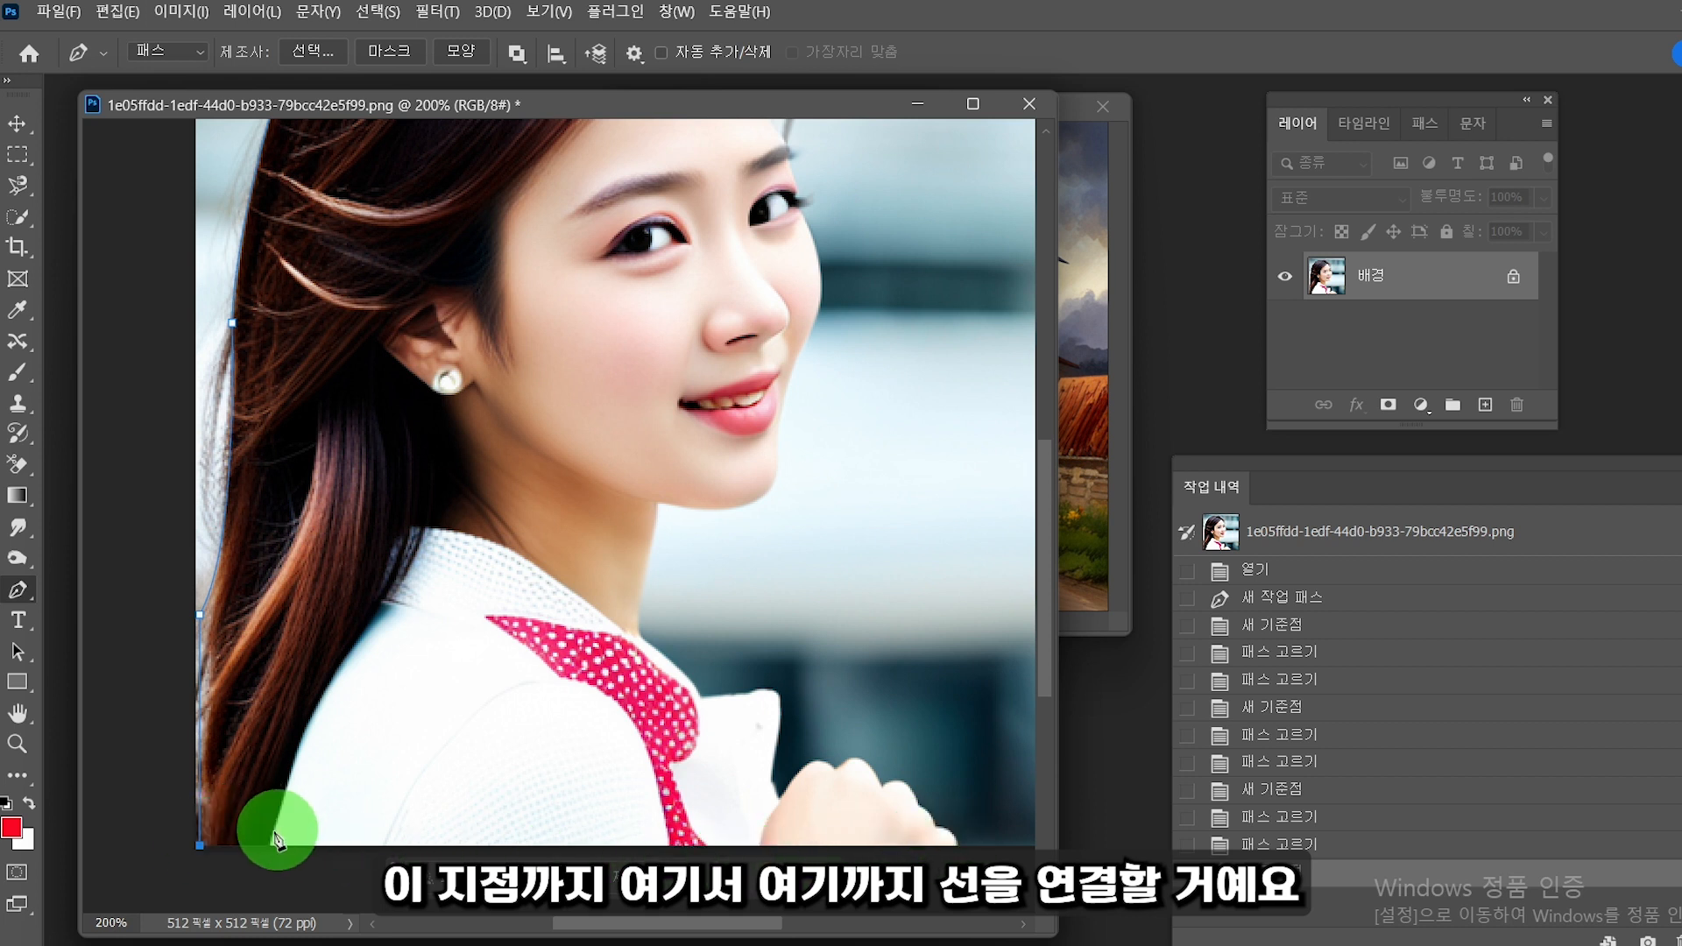
click(199, 845)
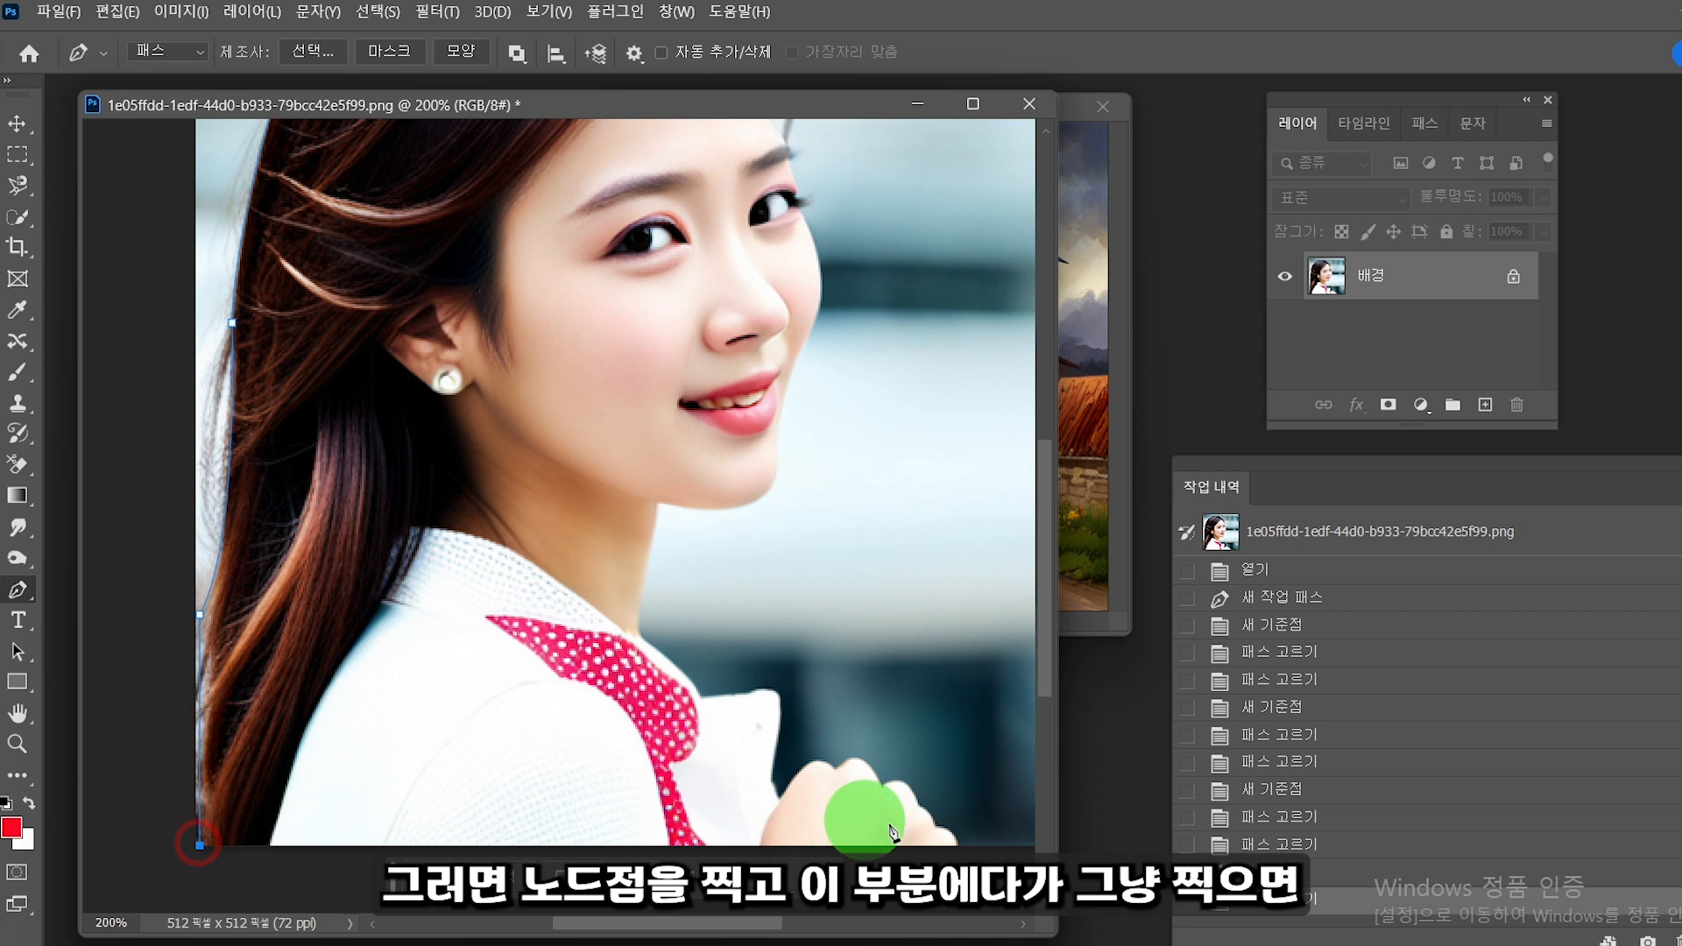
click(955, 841)
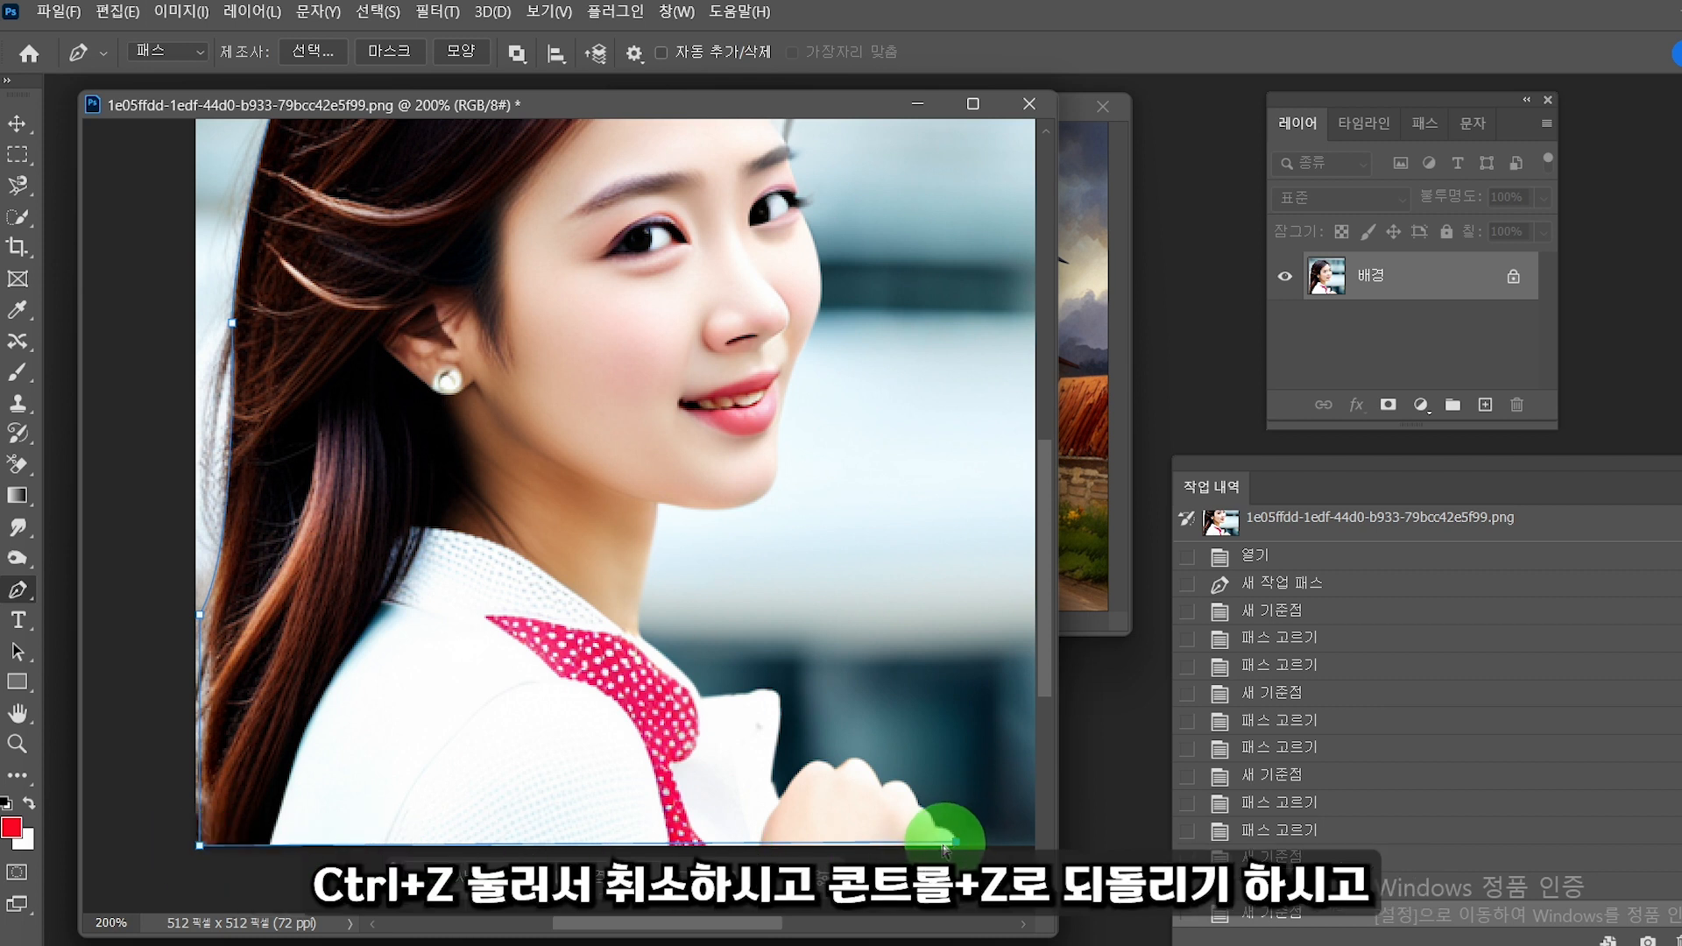
key(ctrl+z)
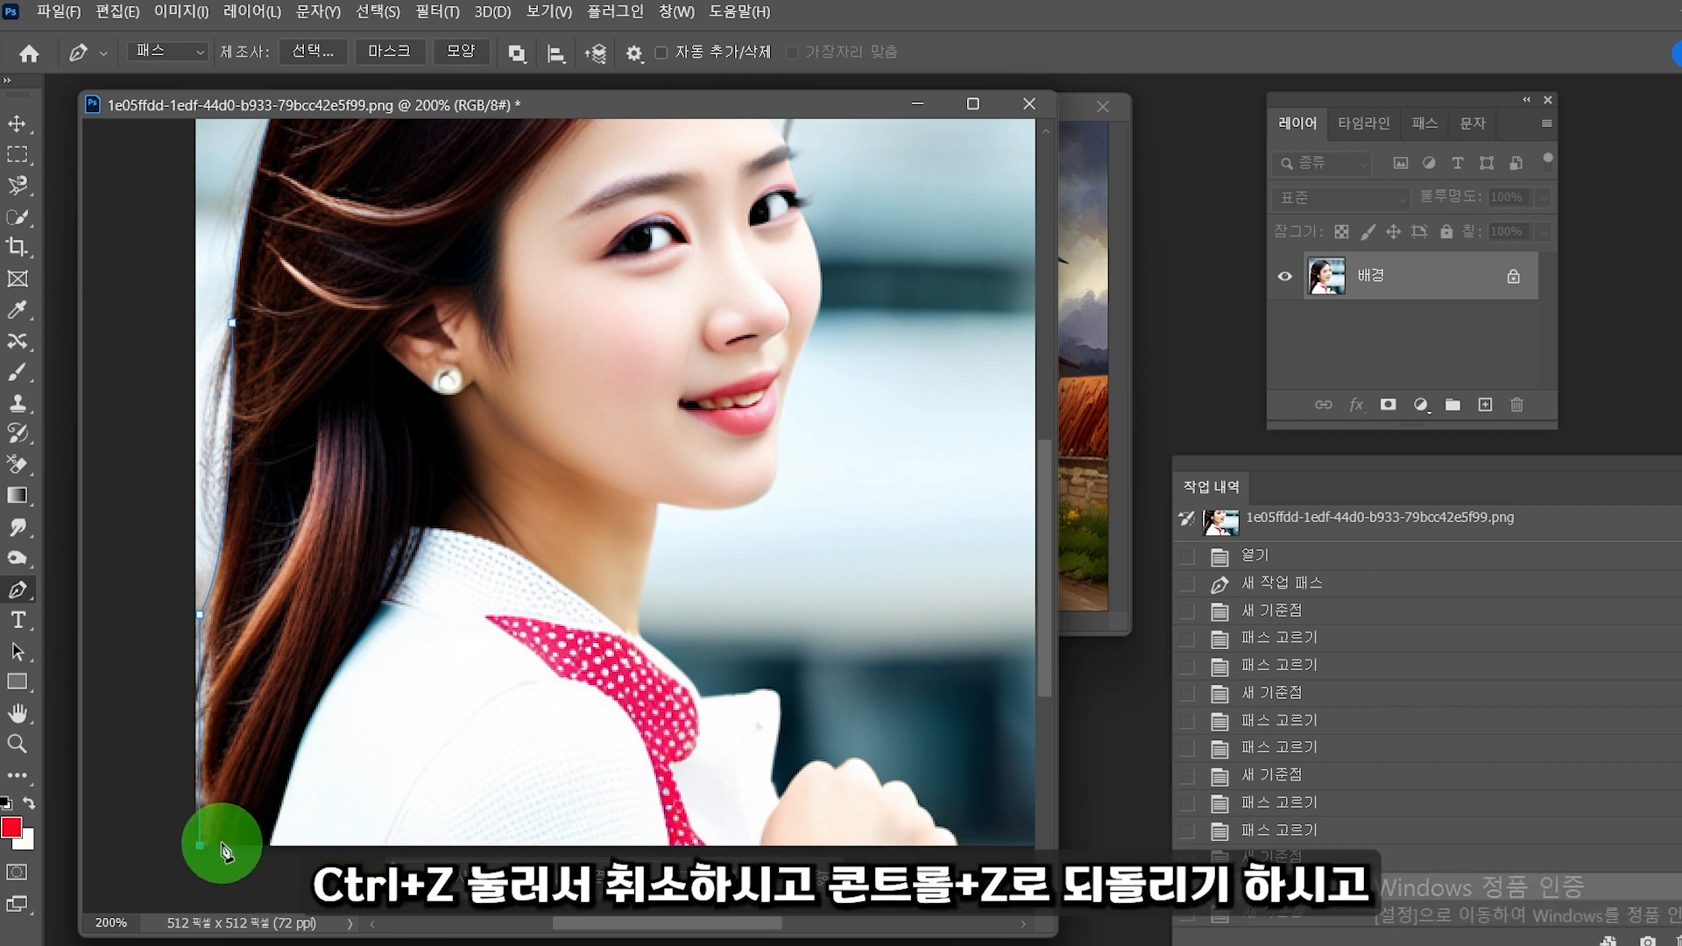
shift+click(956, 846)
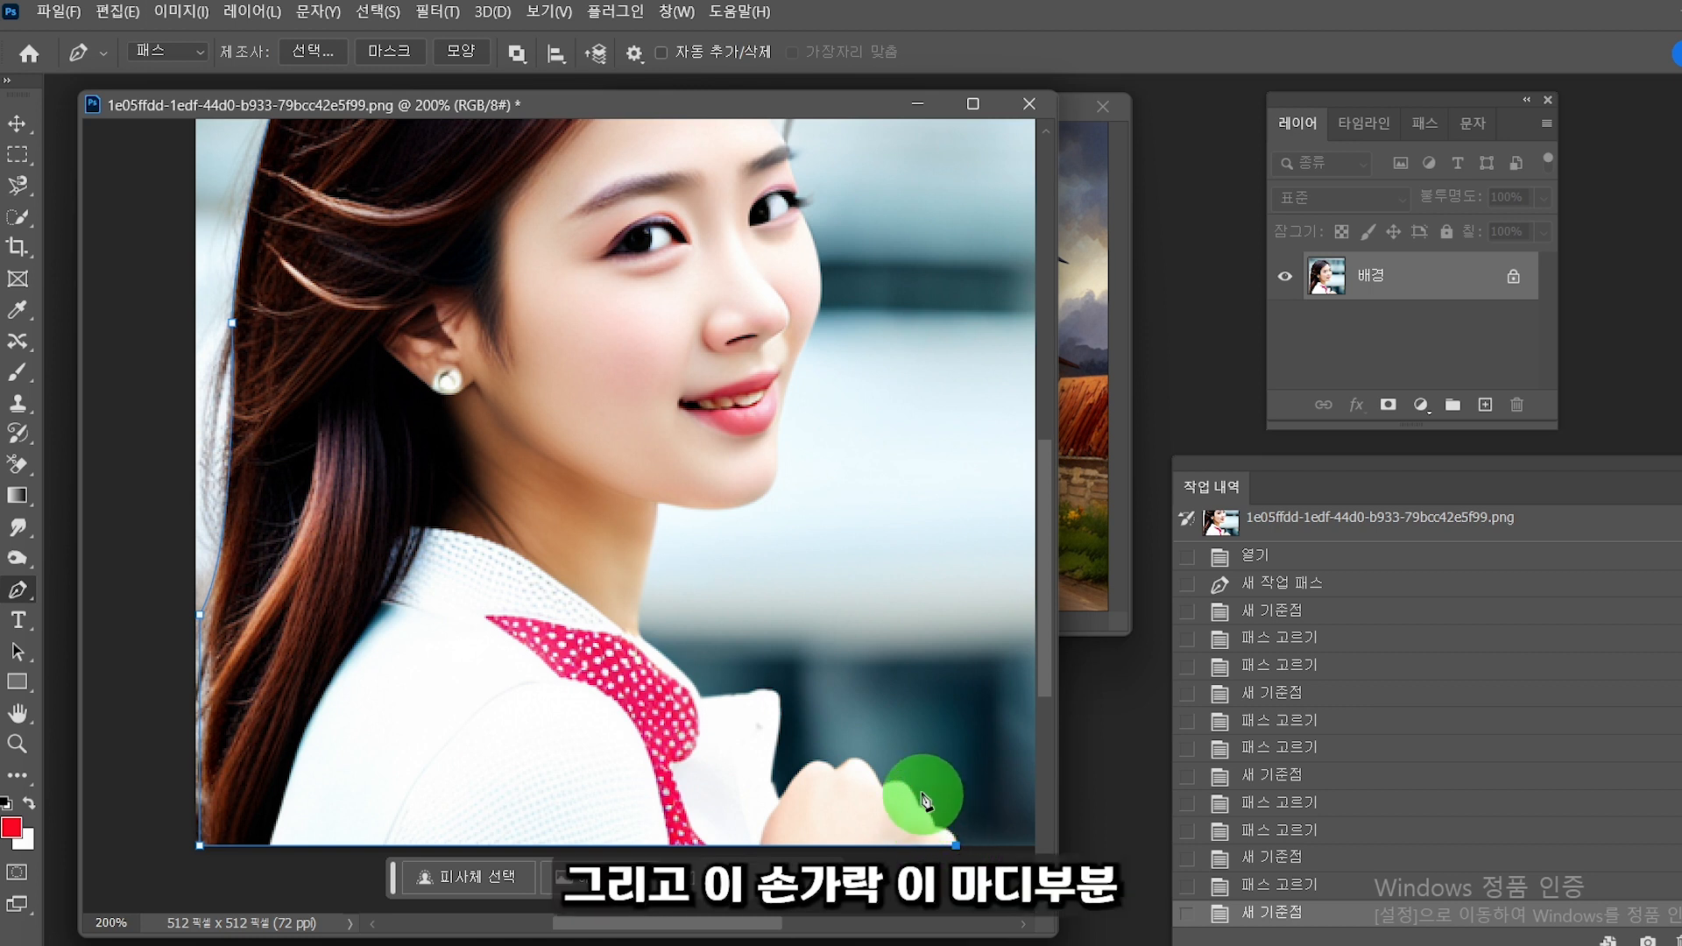
Step: Continue the path with two small curved anchors up the outer edge of the little finger, removing their outgoing handles
click(958, 848)
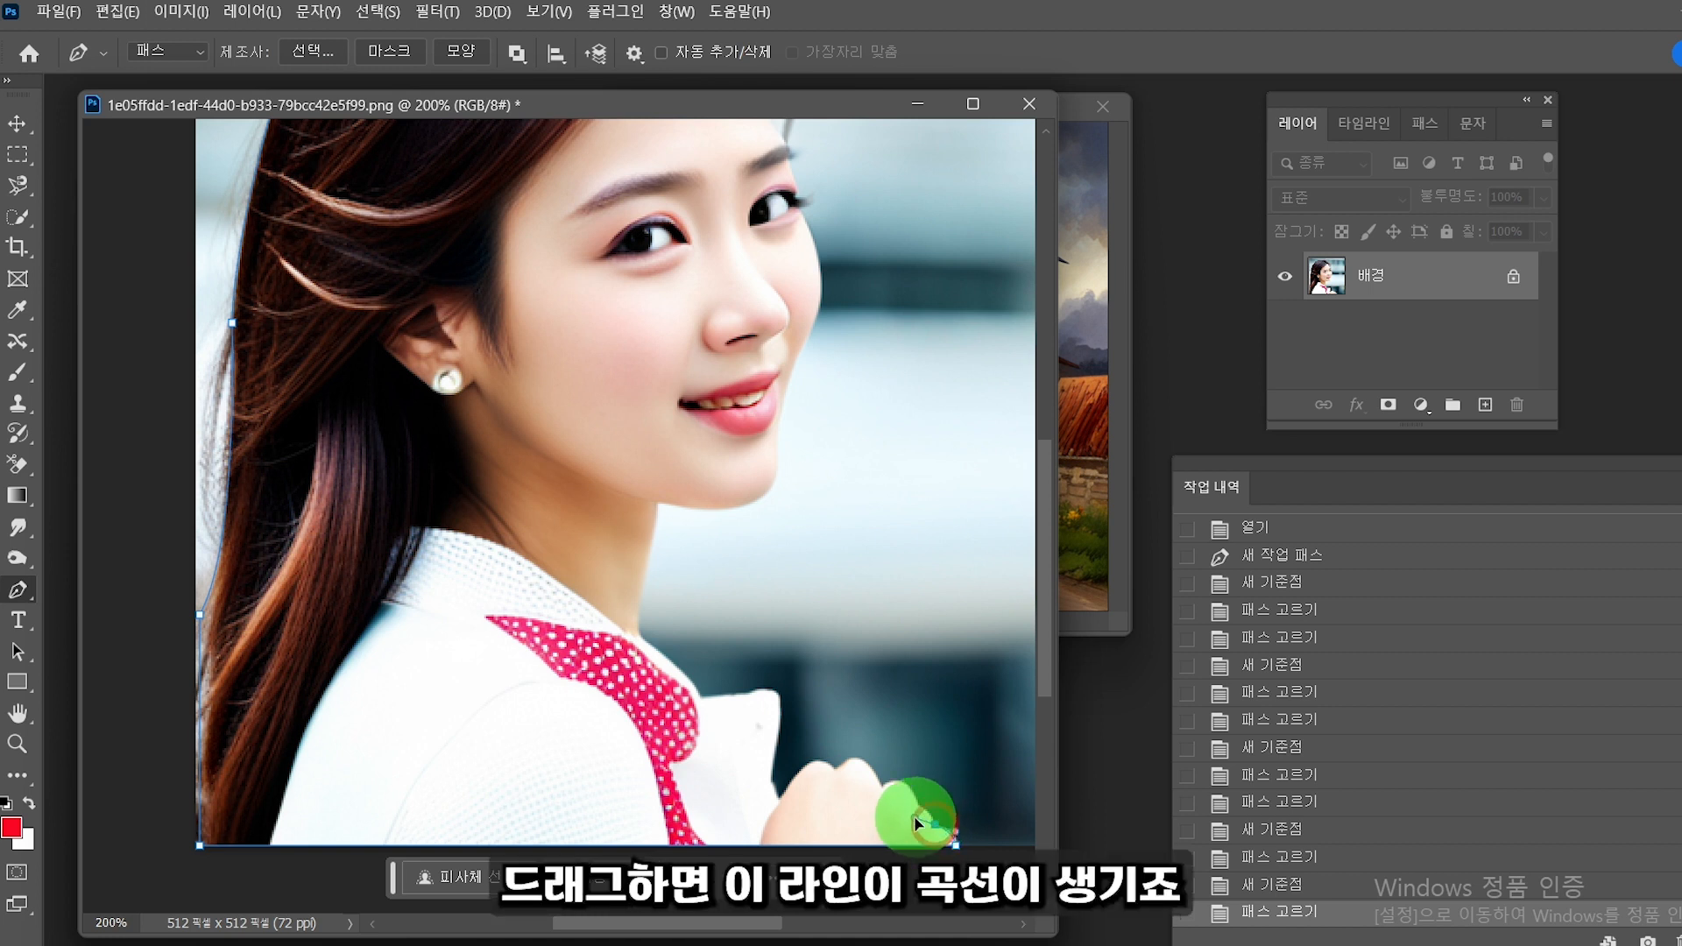
drag(913, 823, 910, 820)
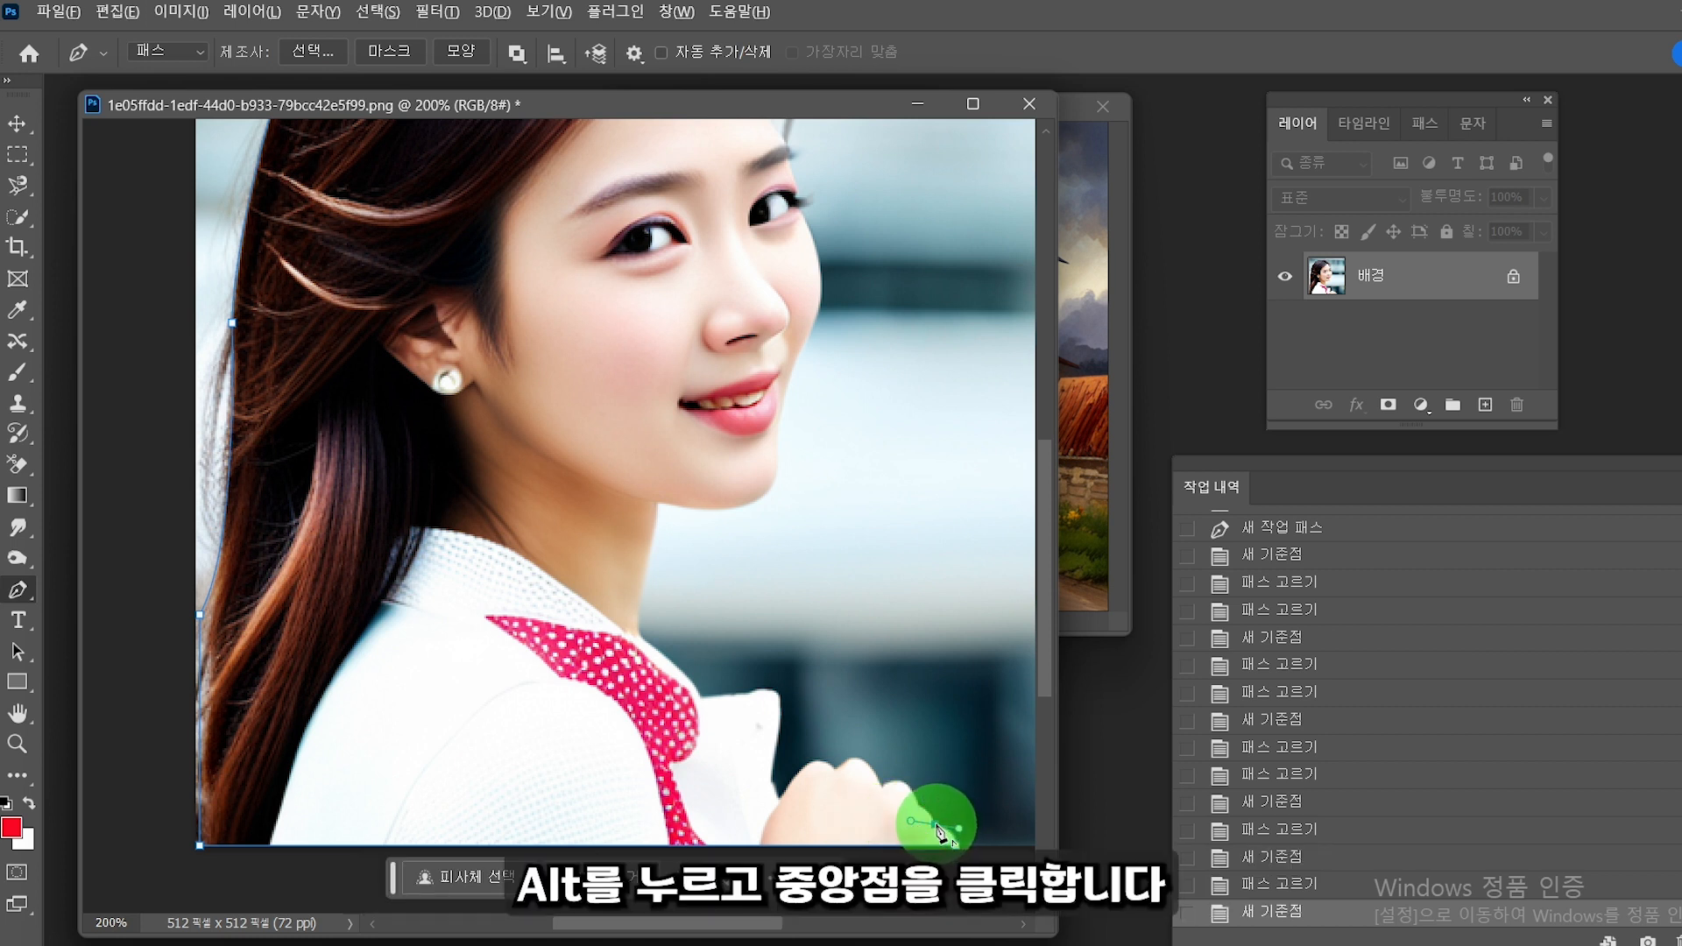
alt+click(933, 823)
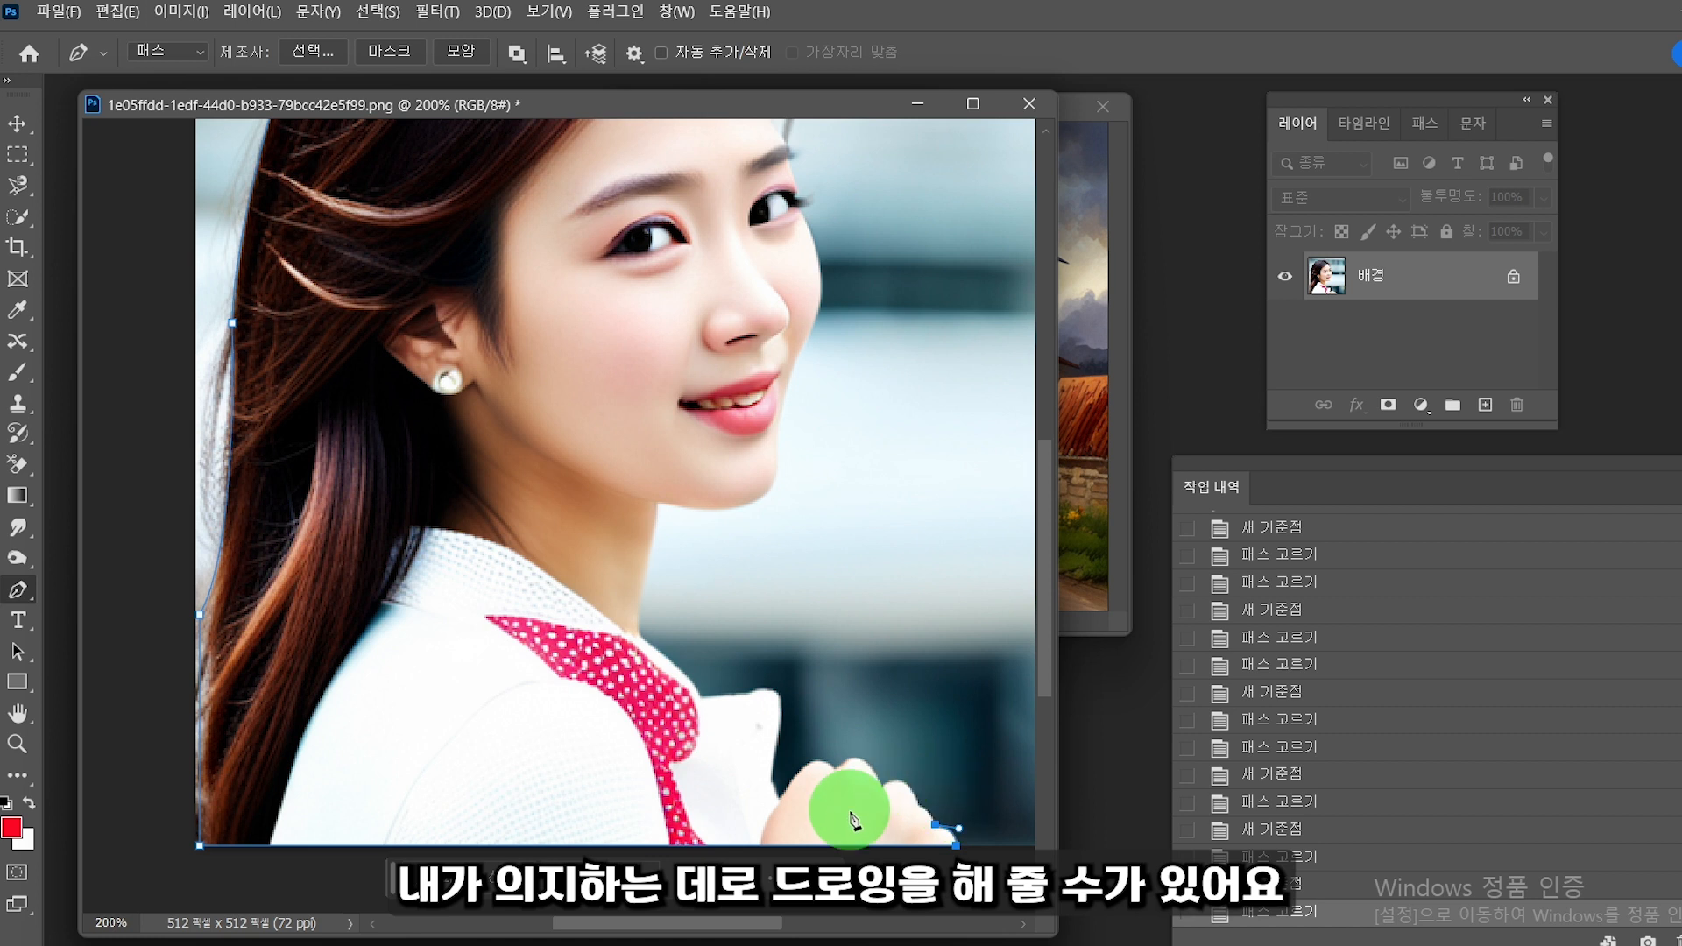
click(913, 806)
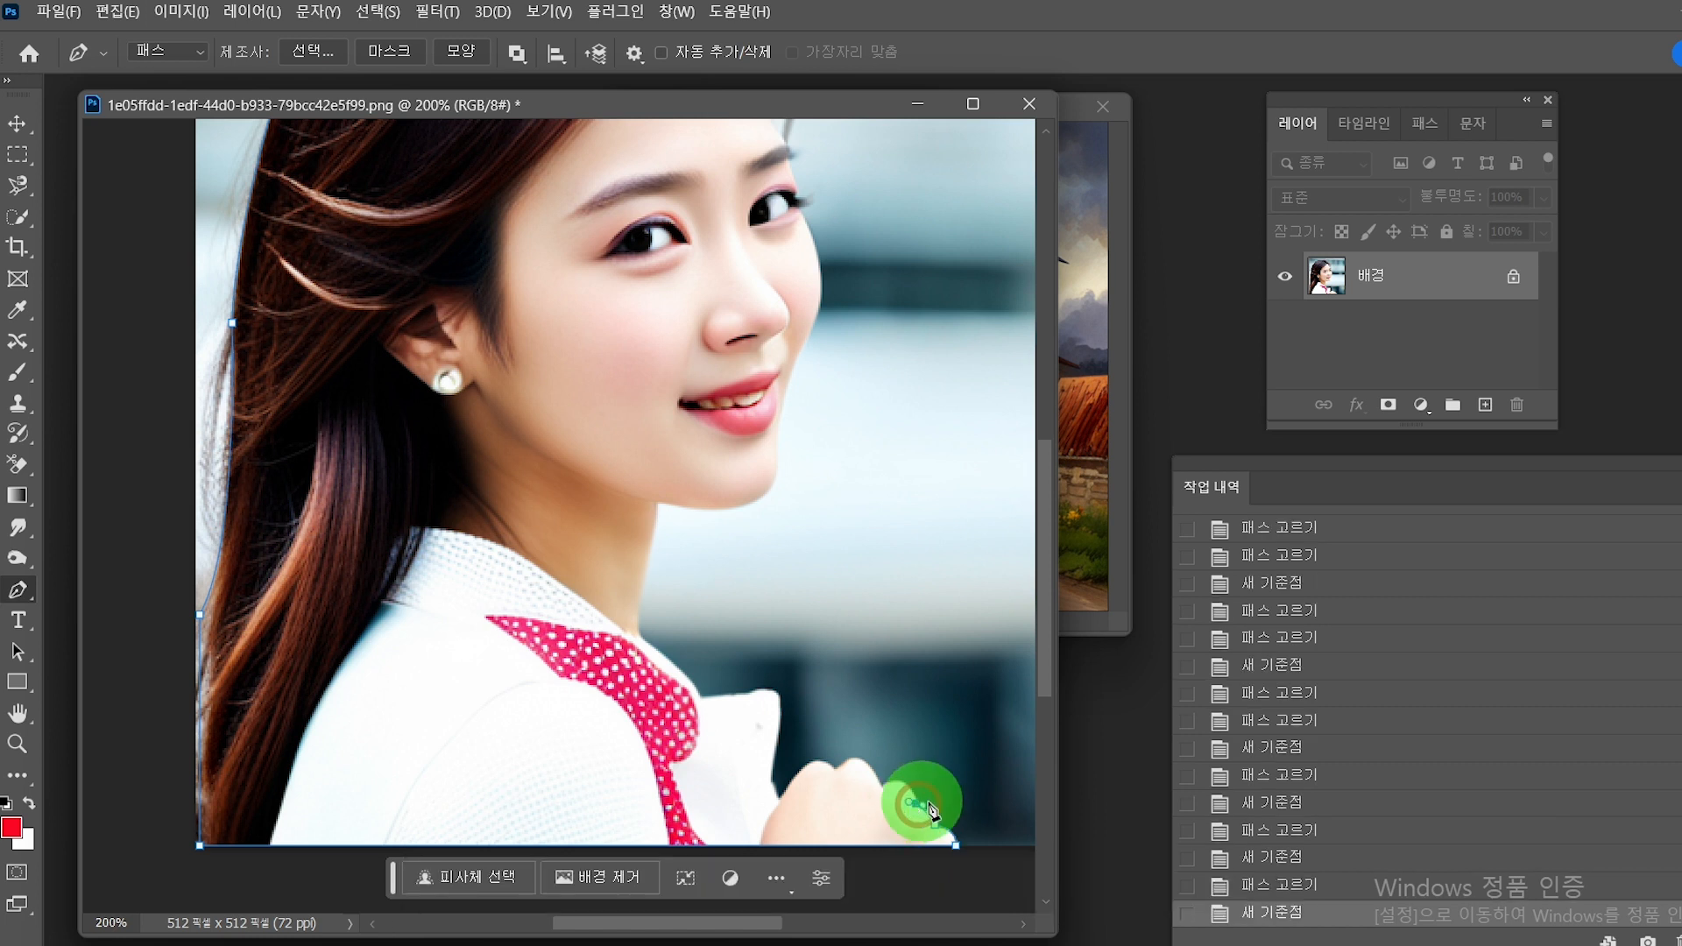
click(916, 812)
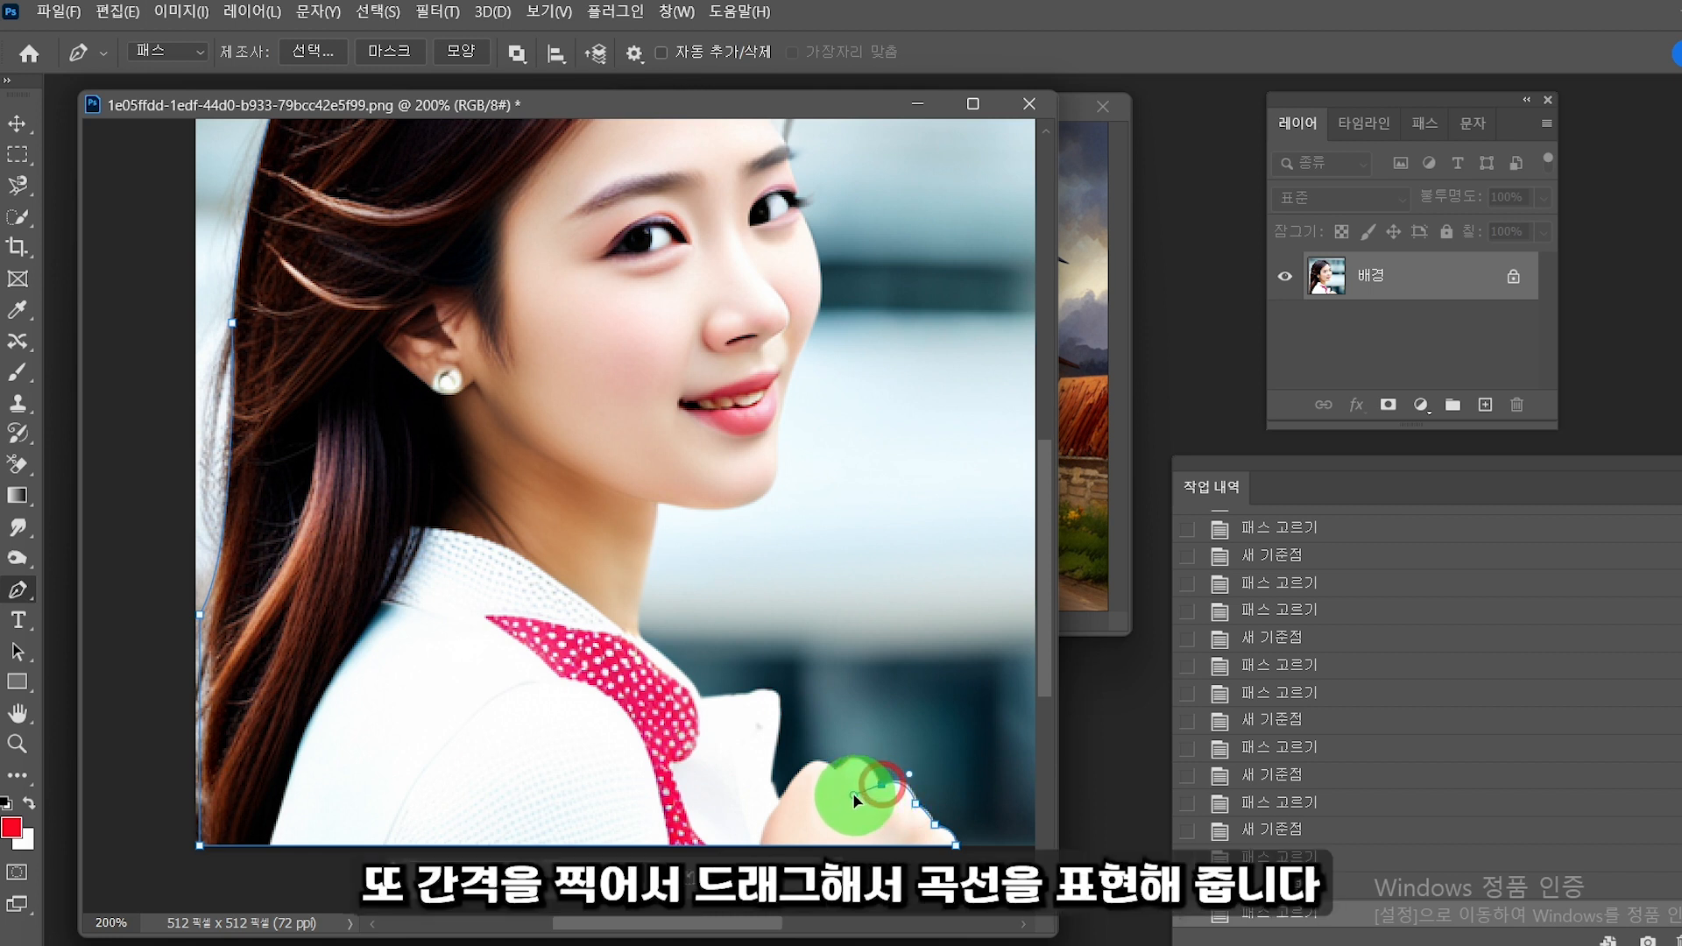
Step: Curve the path over the knuckles with two more anchors along the top of the hand, removing each outgoing handle
drag(851, 797, 850, 798)
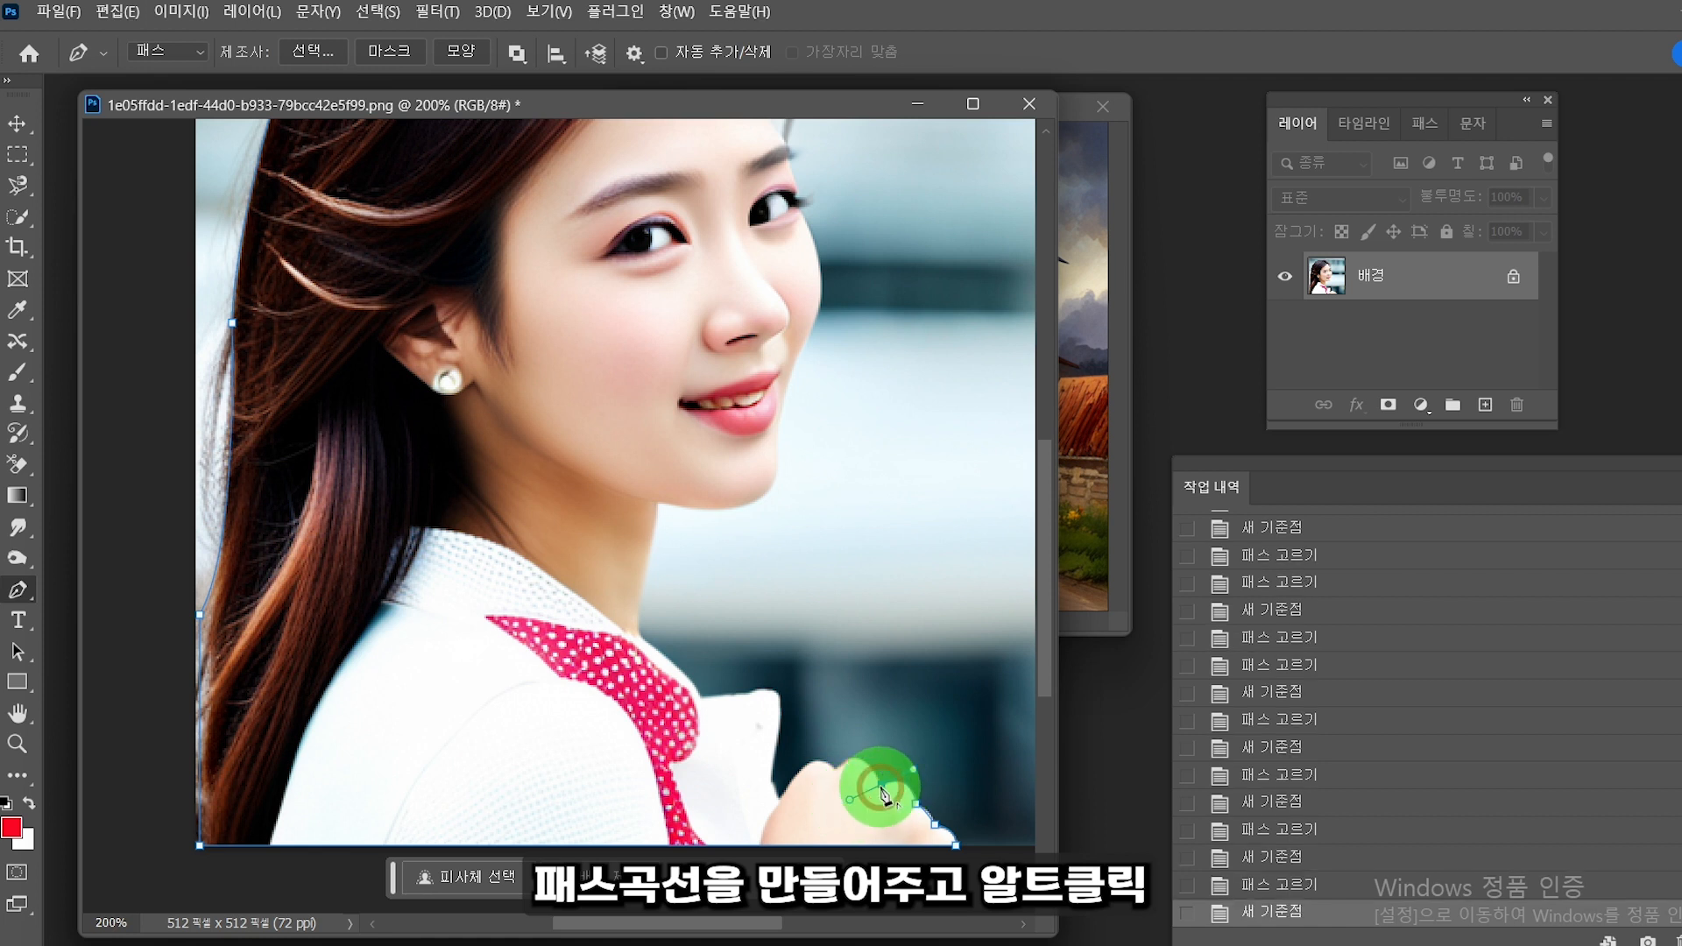
alt+click(881, 786)
drag(836, 769, 806, 803)
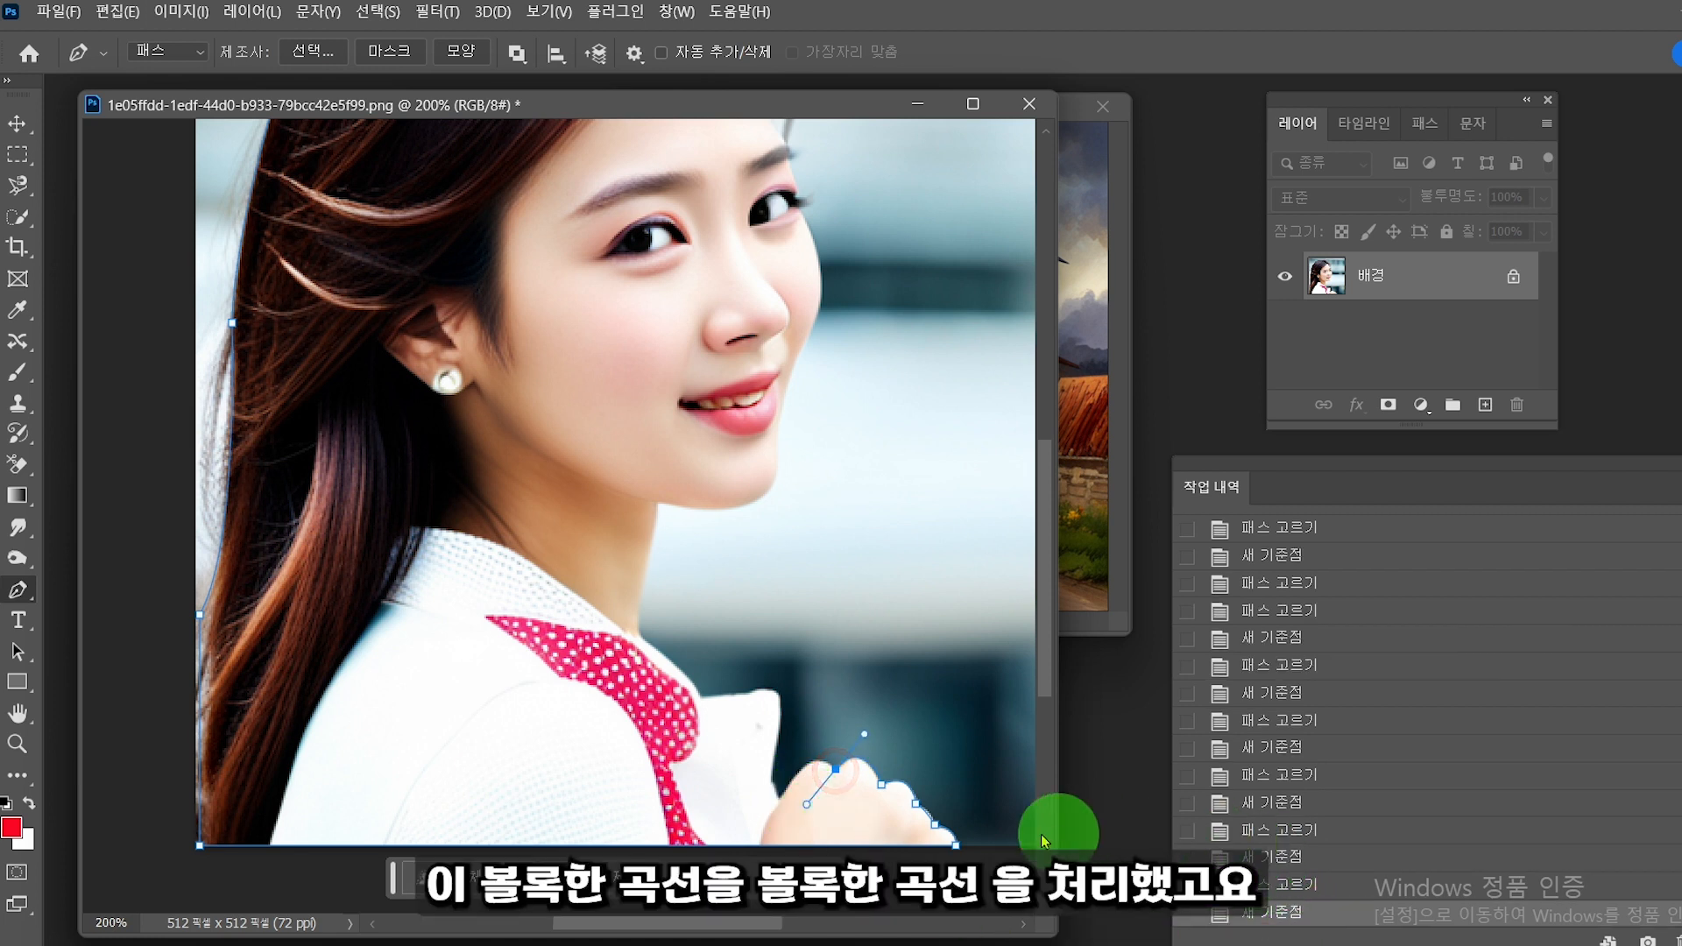
alt+click(836, 771)
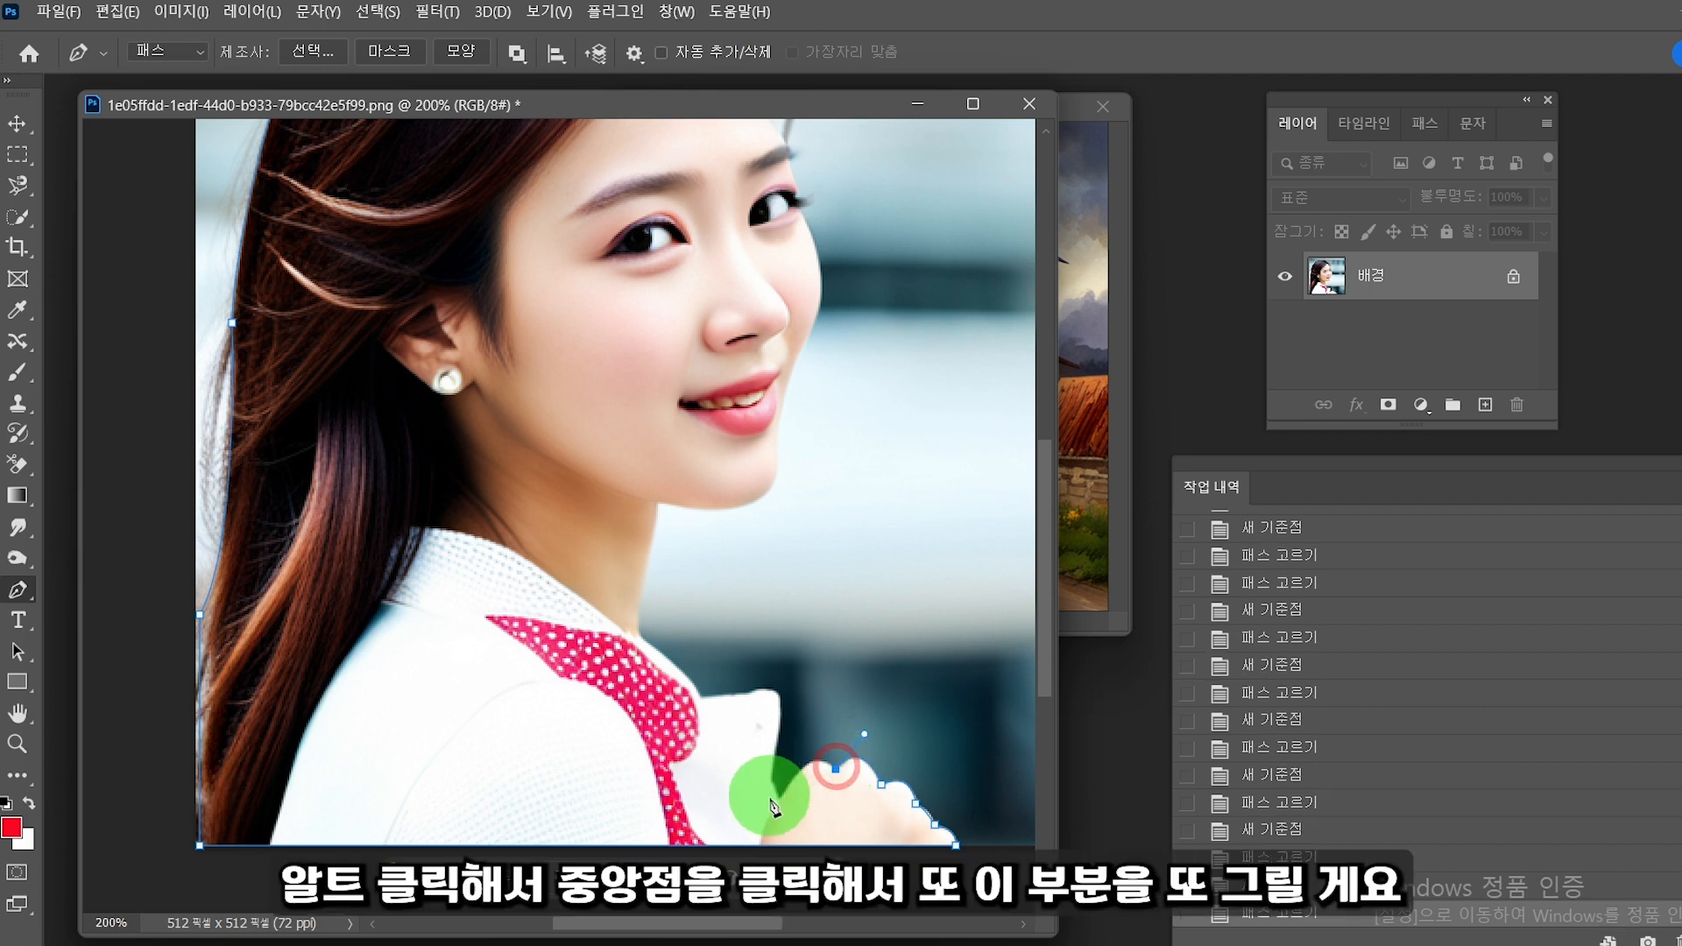
Step: Curve the path down to where the hand meets the jacket, remove the outgoing handle, and add an anchor on the jacket edge
drag(758, 820, 751, 855)
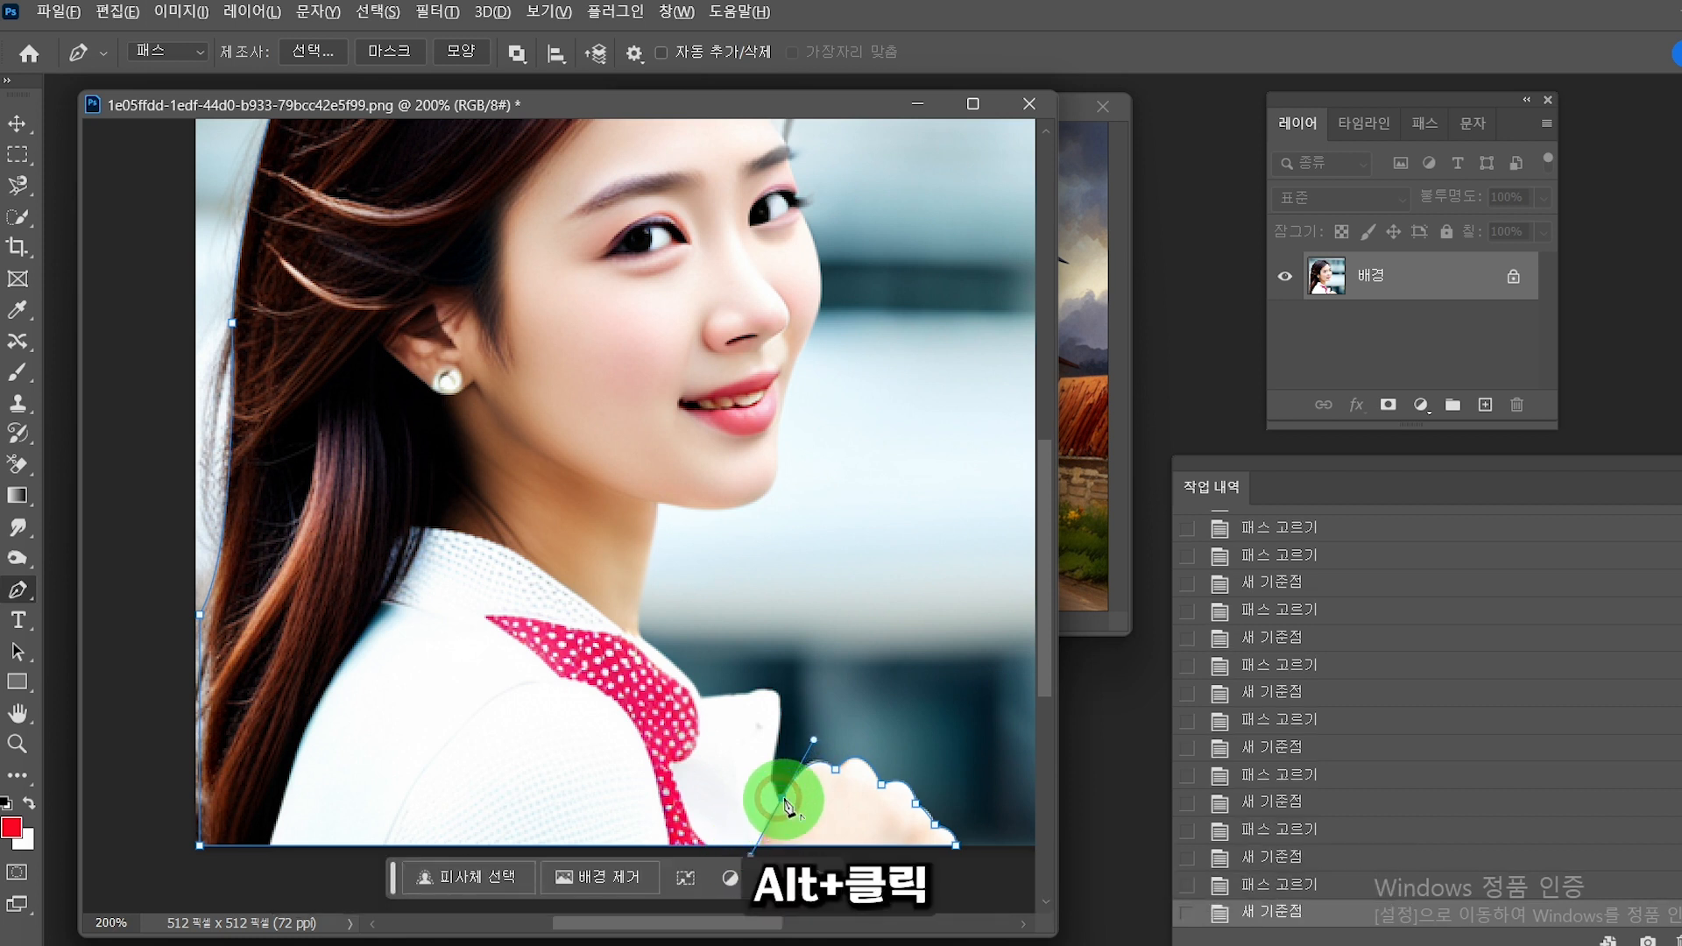
alt+click(784, 801)
alt+click(773, 785)
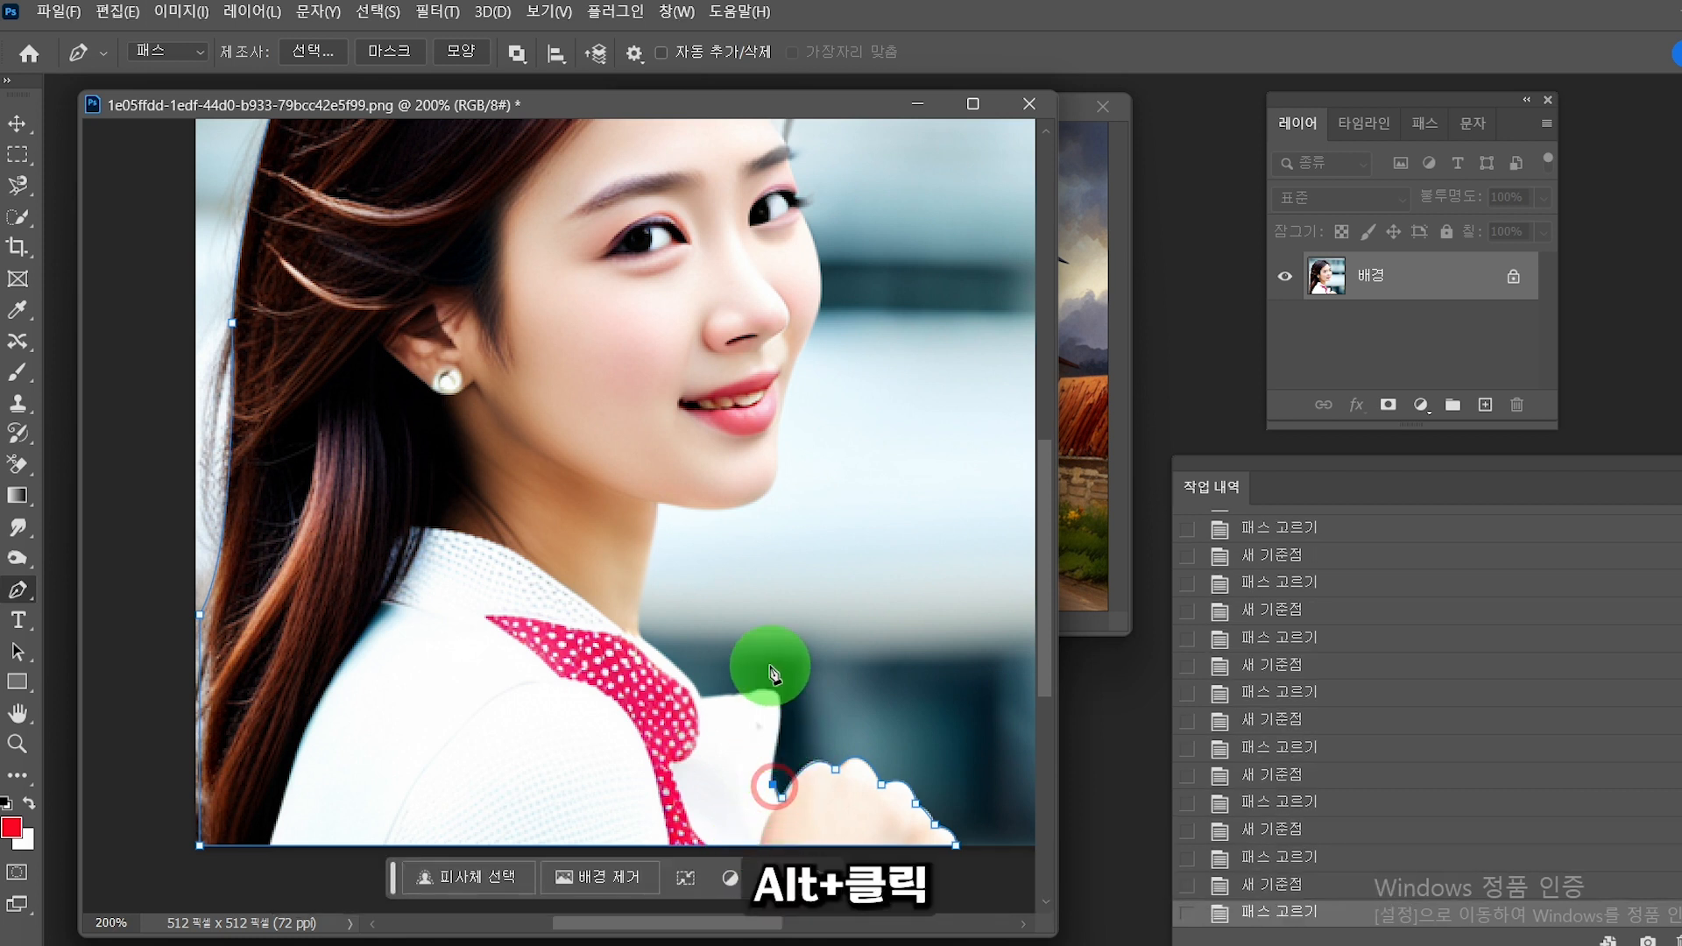
click(780, 694)
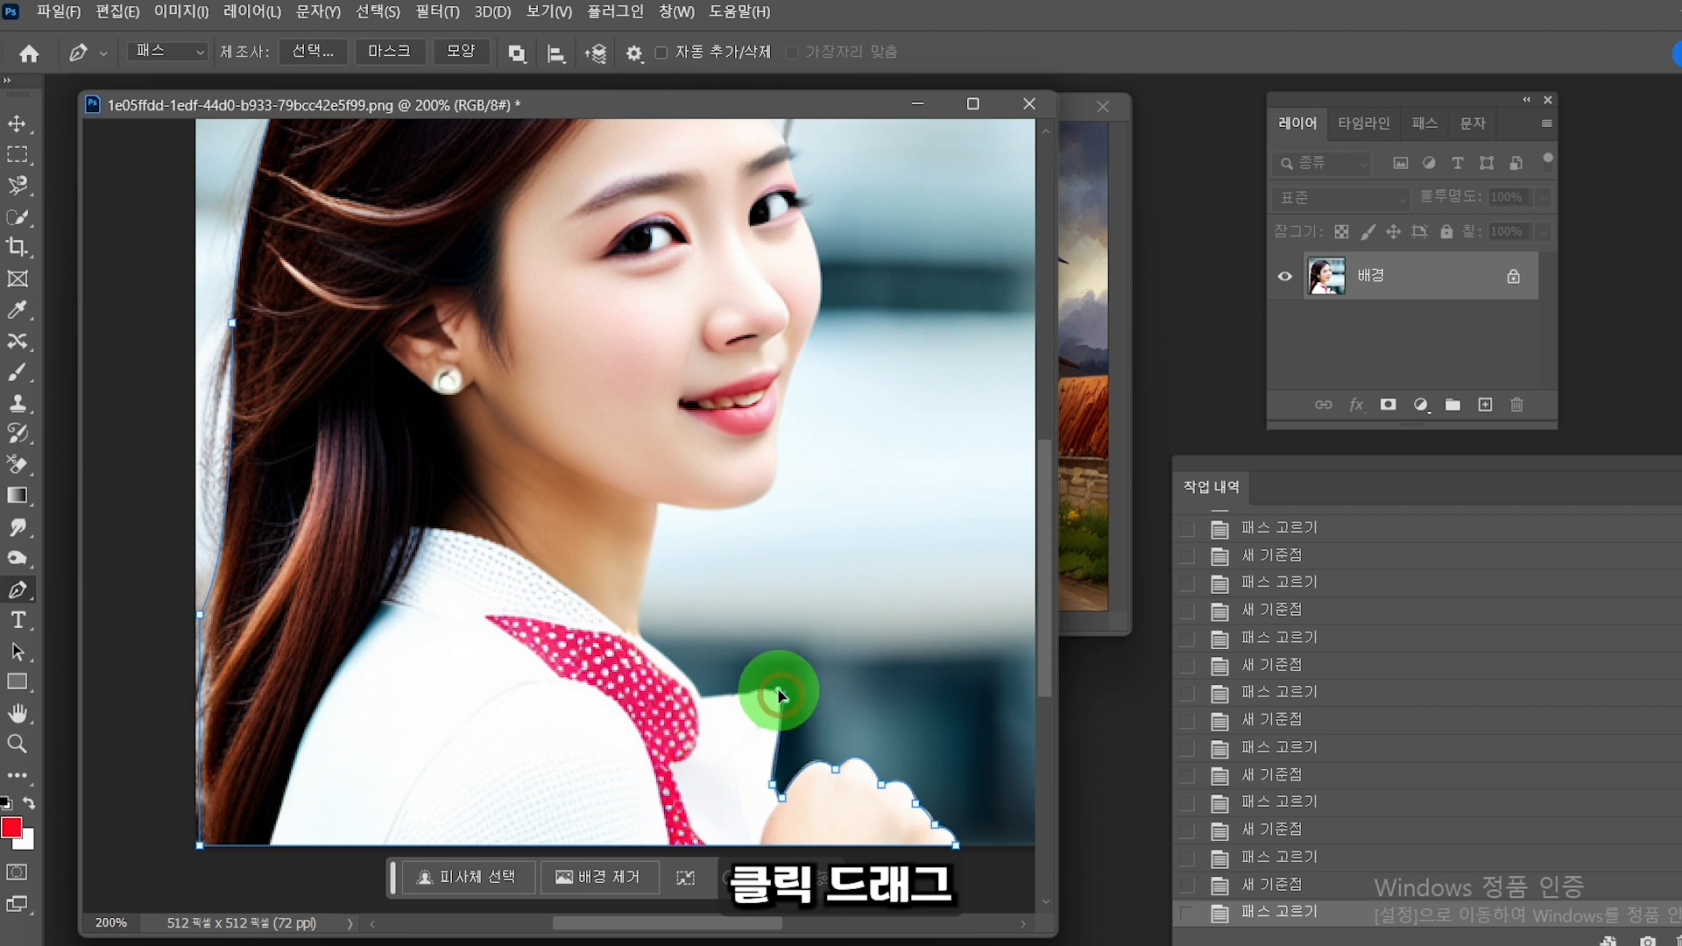
click(780, 699)
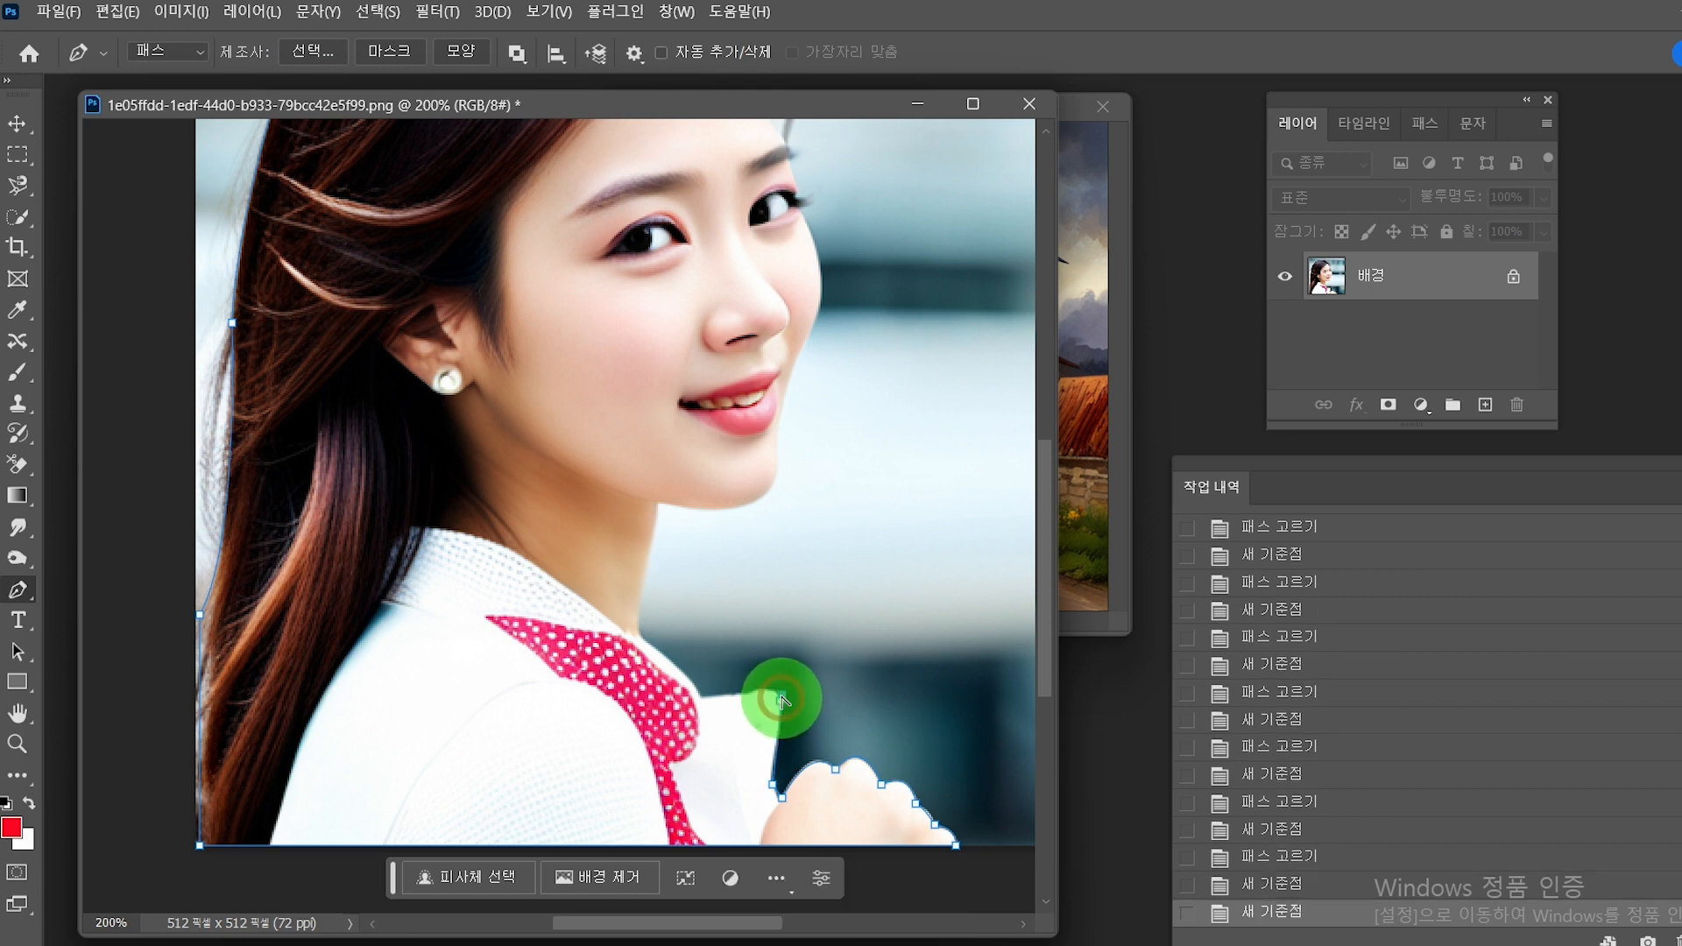
alt+click(781, 698)
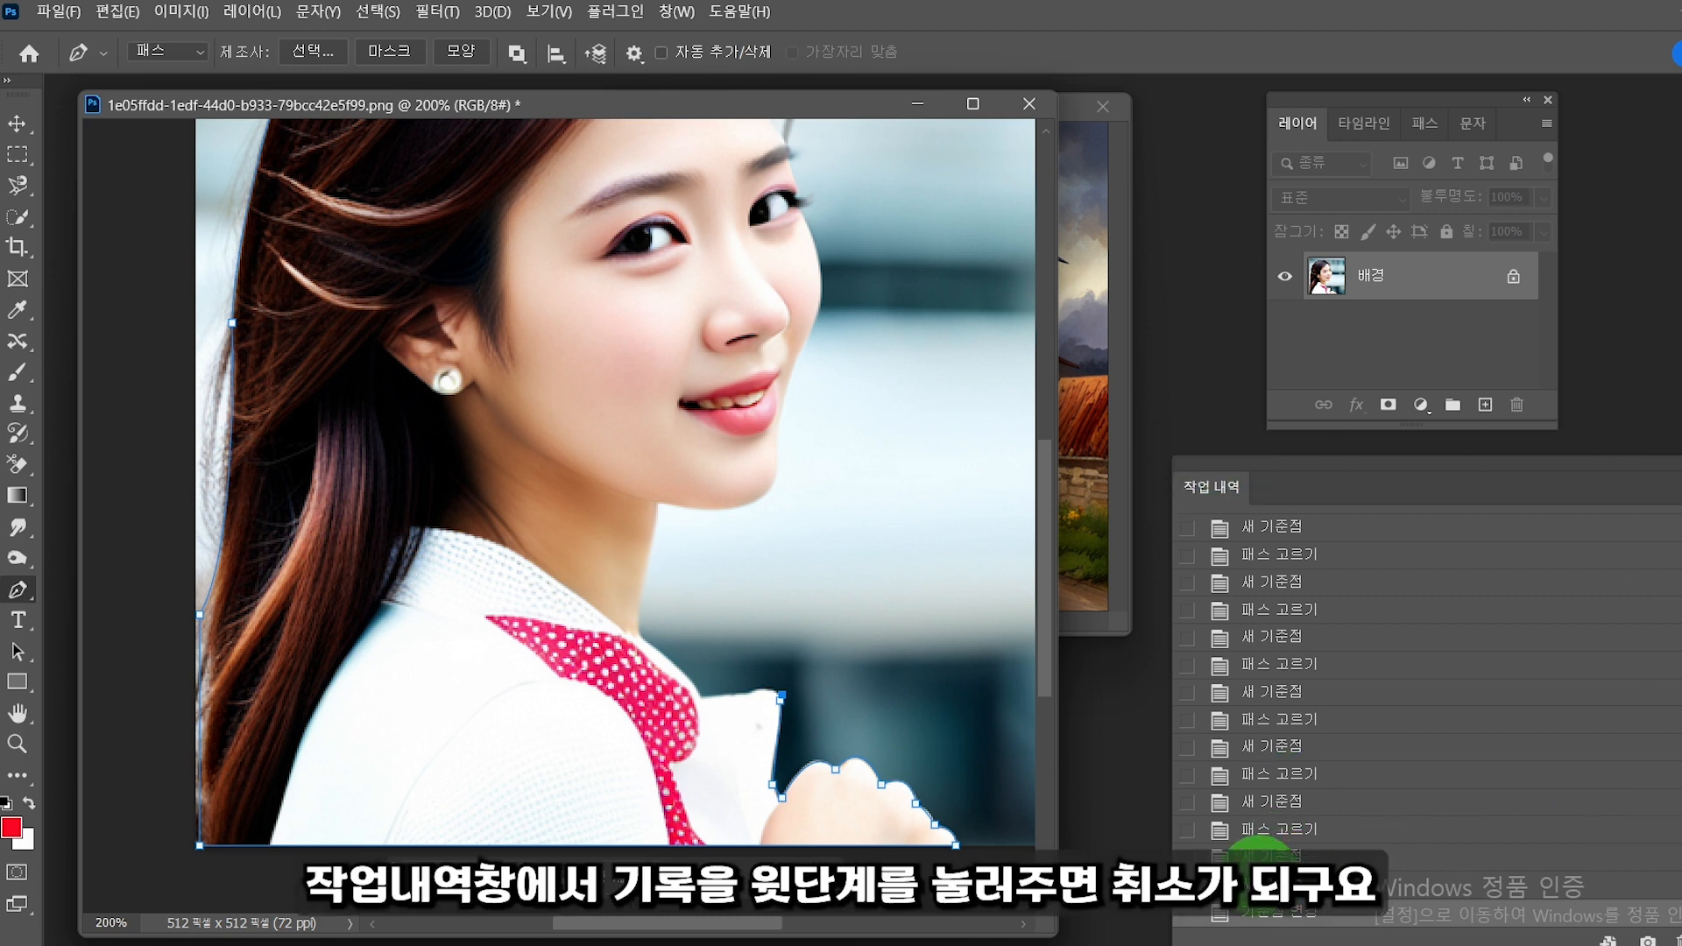
click(1261, 886)
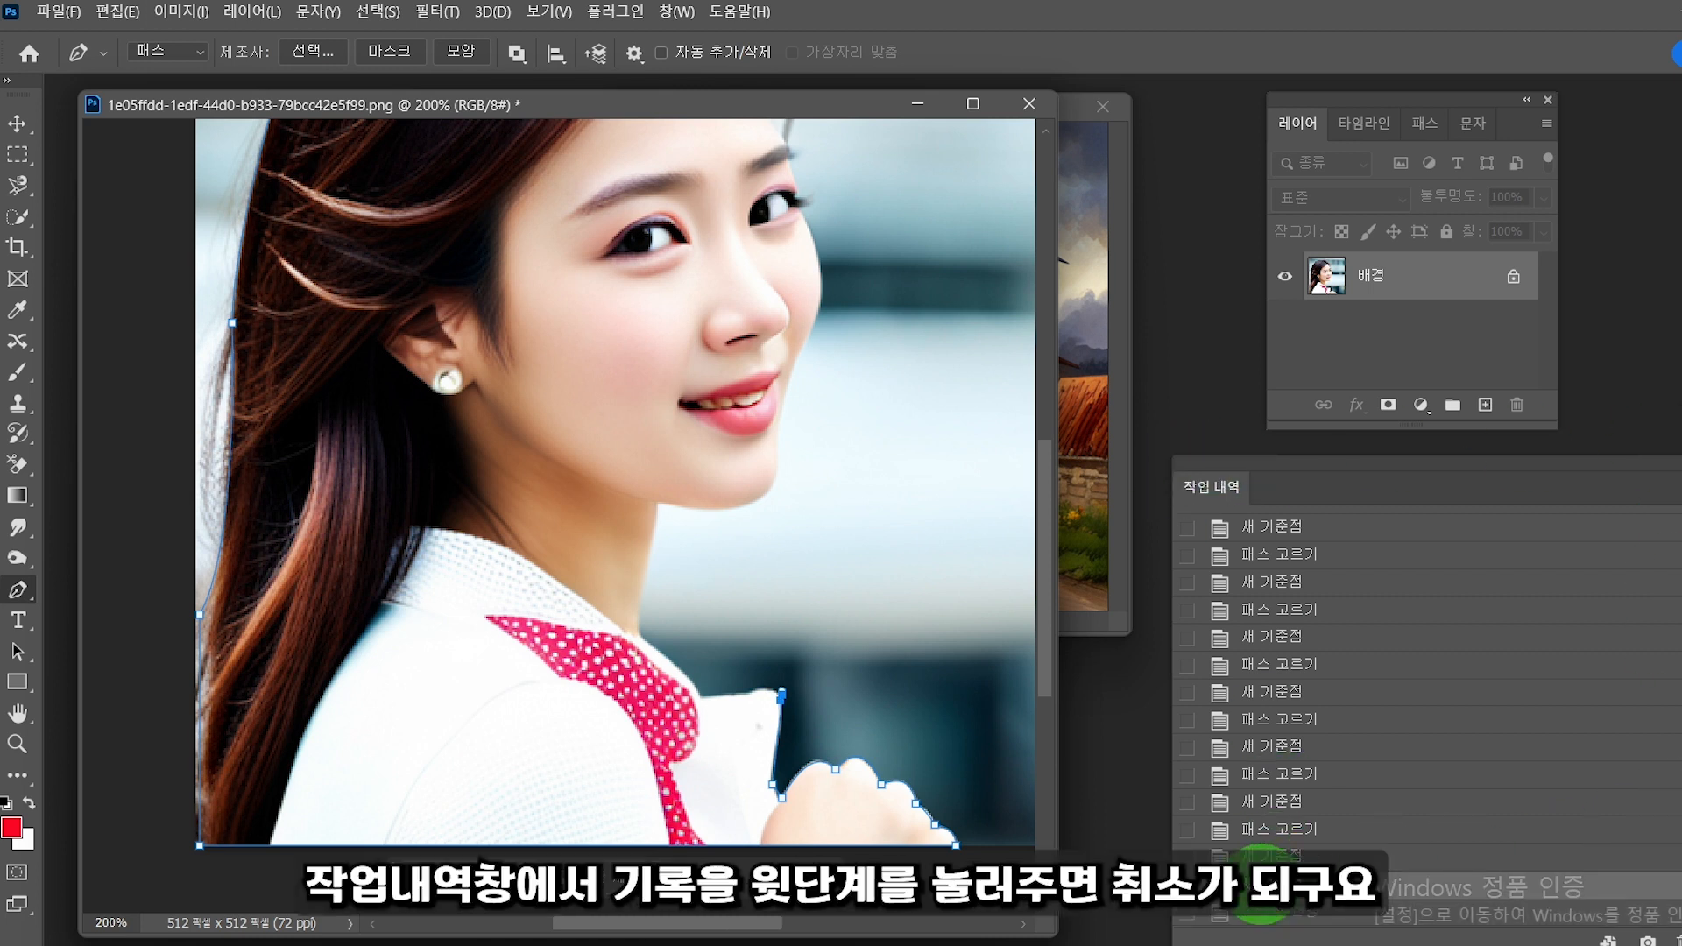
click(1266, 854)
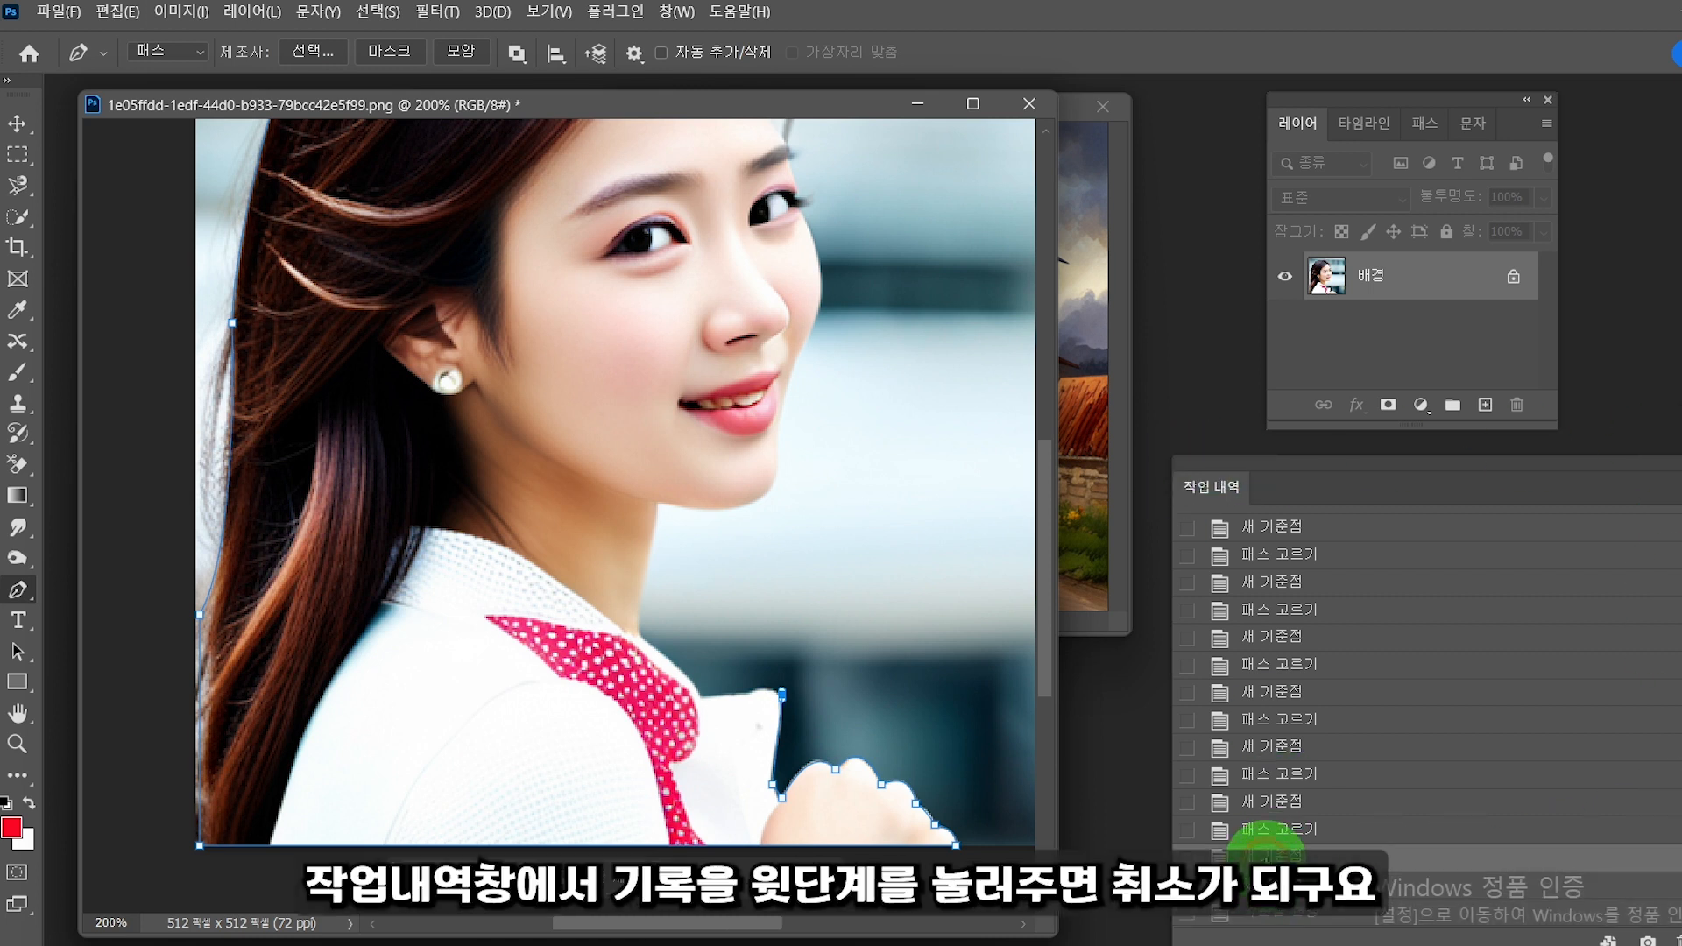
click(1270, 829)
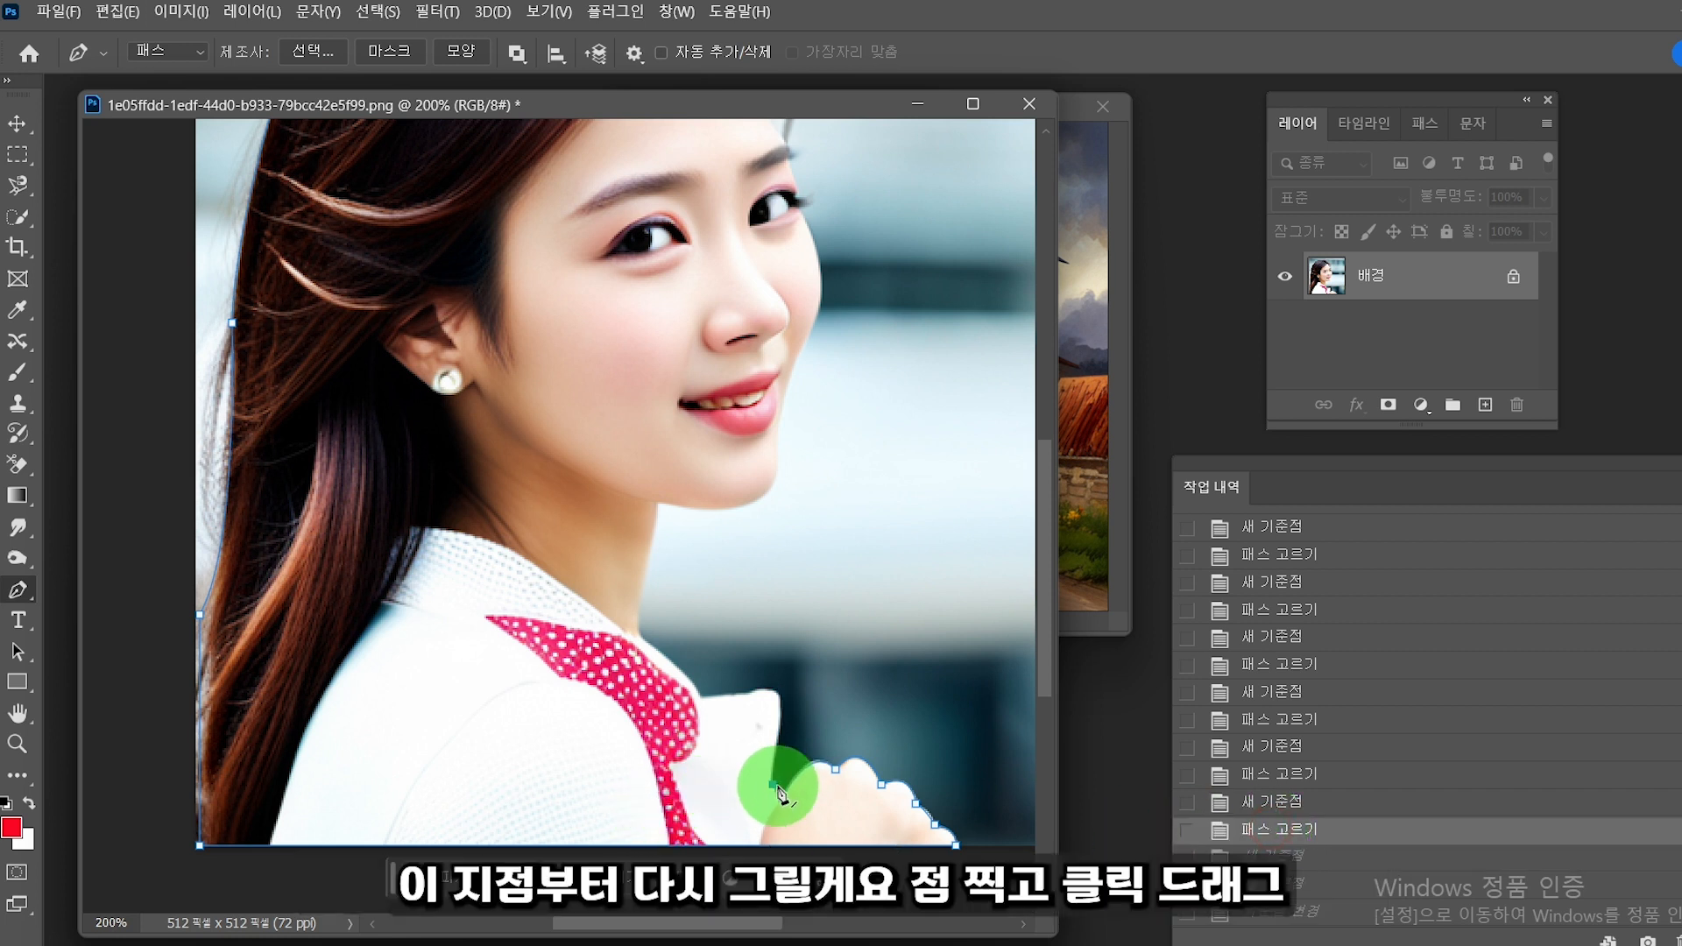
Step: Trace the path up the jacket edge to the lapel tip, remove its outgoing handle, and add anchors along the lapel's top edge to the scarf
drag(774, 788, 761, 680)
alt+click(776, 692)
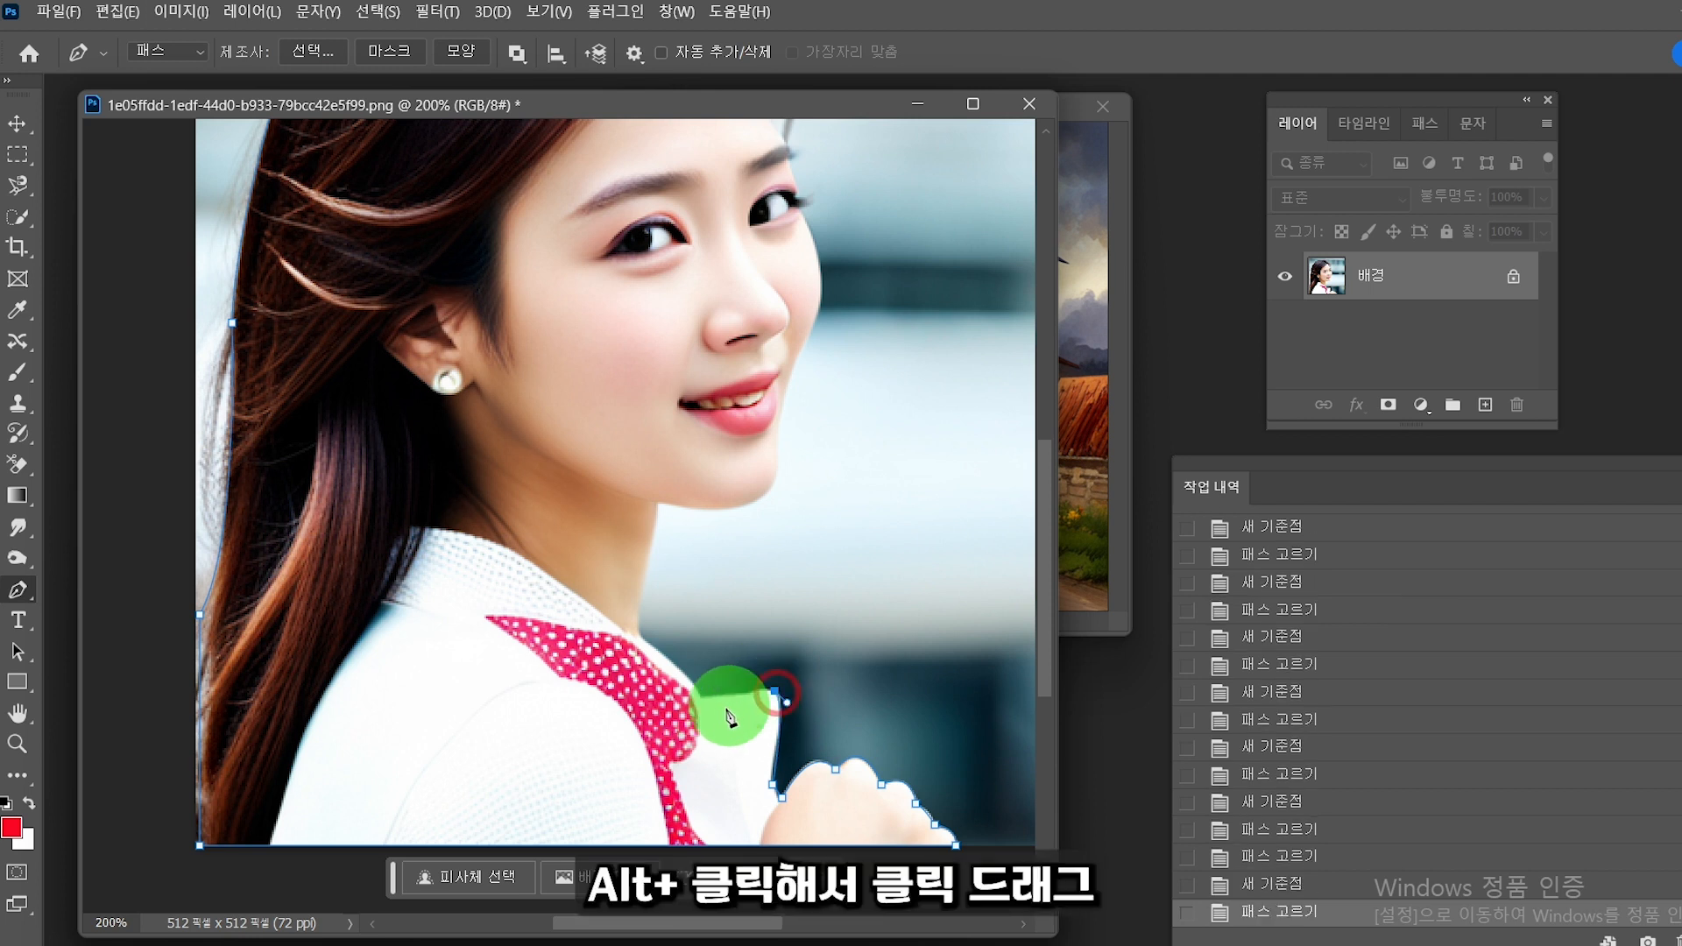
click(757, 695)
click(749, 694)
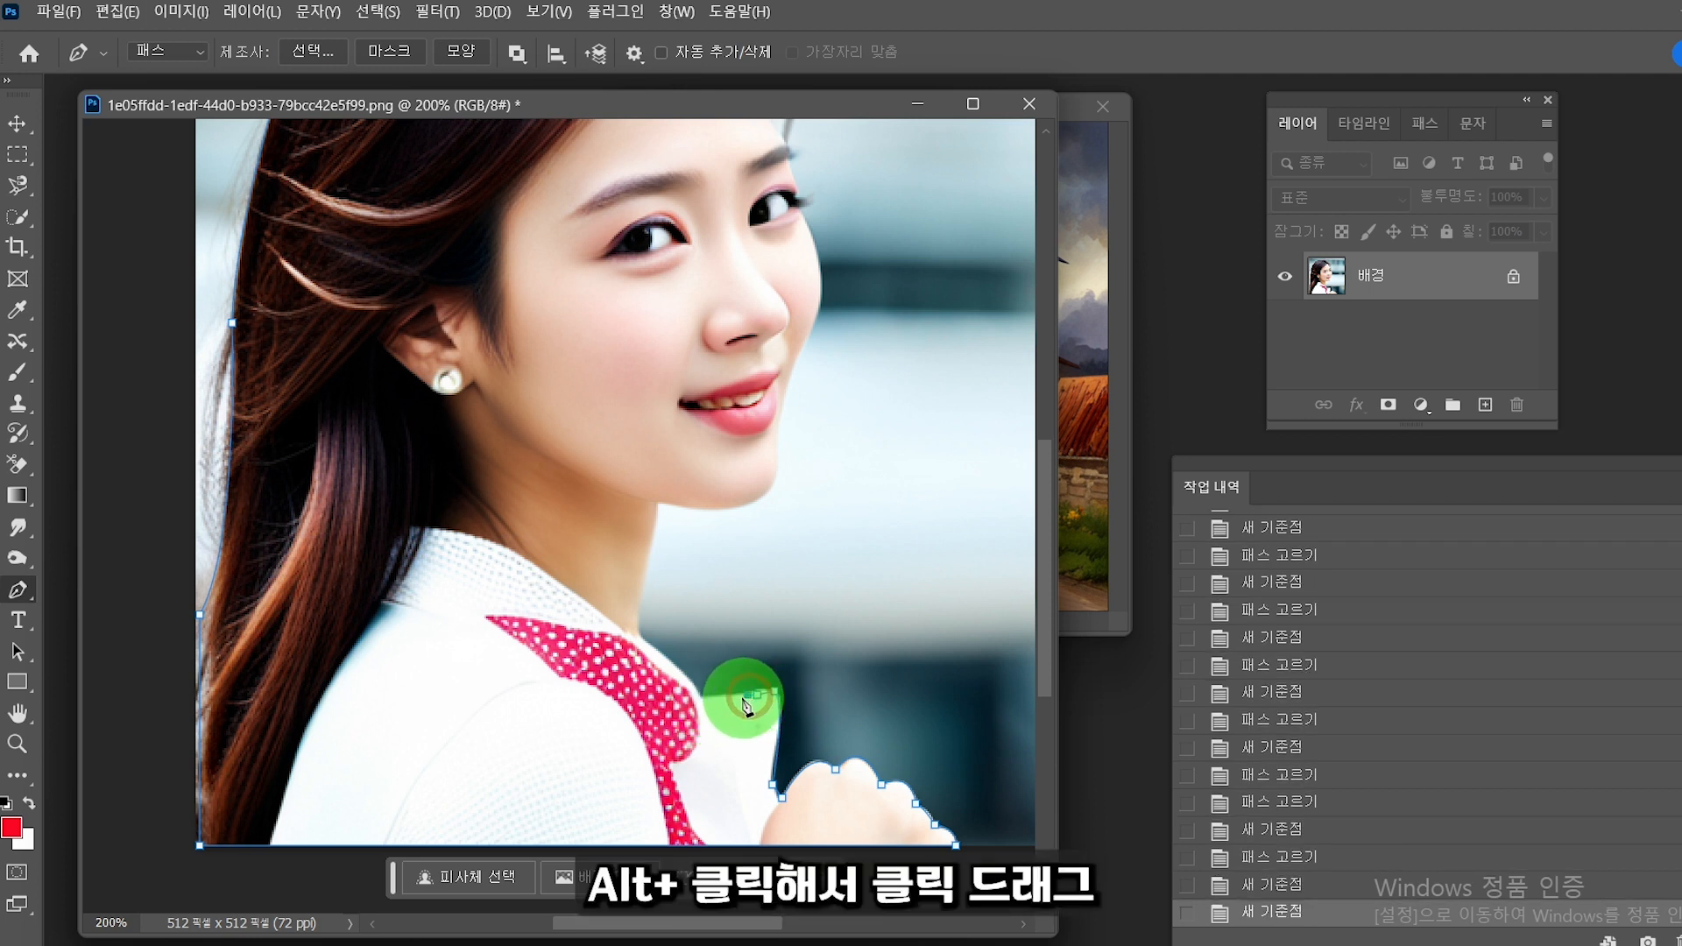
click(699, 693)
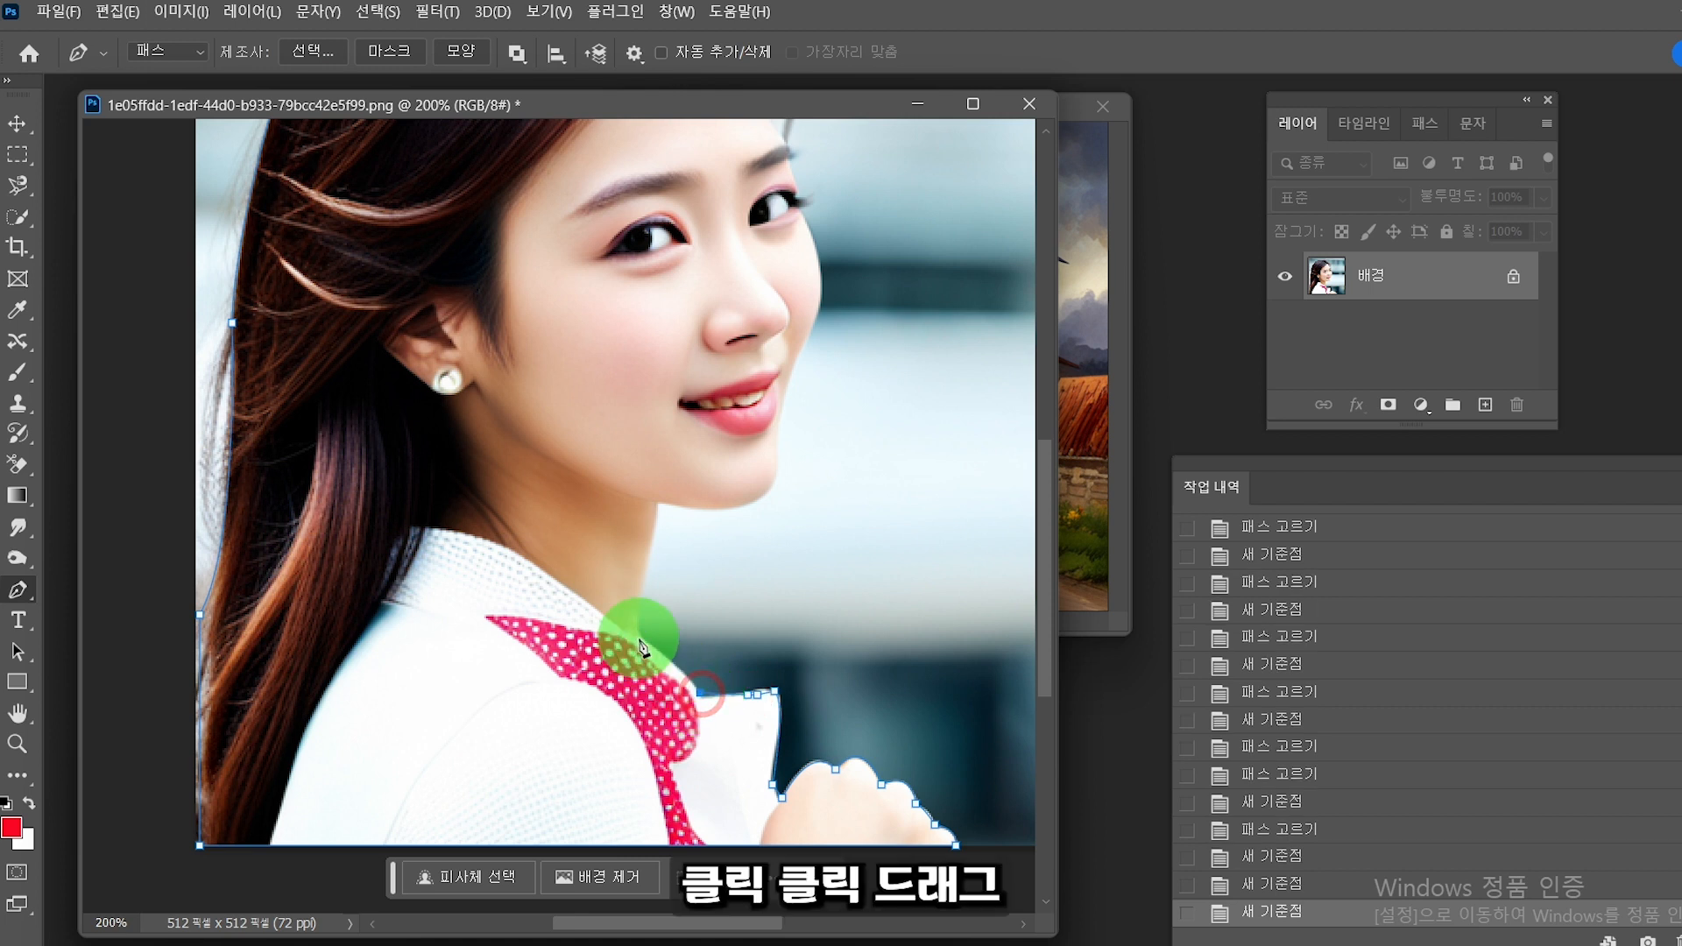
Step: Extend the path along the collar to the base of the neck and up the throat with two curved anchors, removing their outgoing handles
drag(633, 642, 642, 642)
alt+click(639, 638)
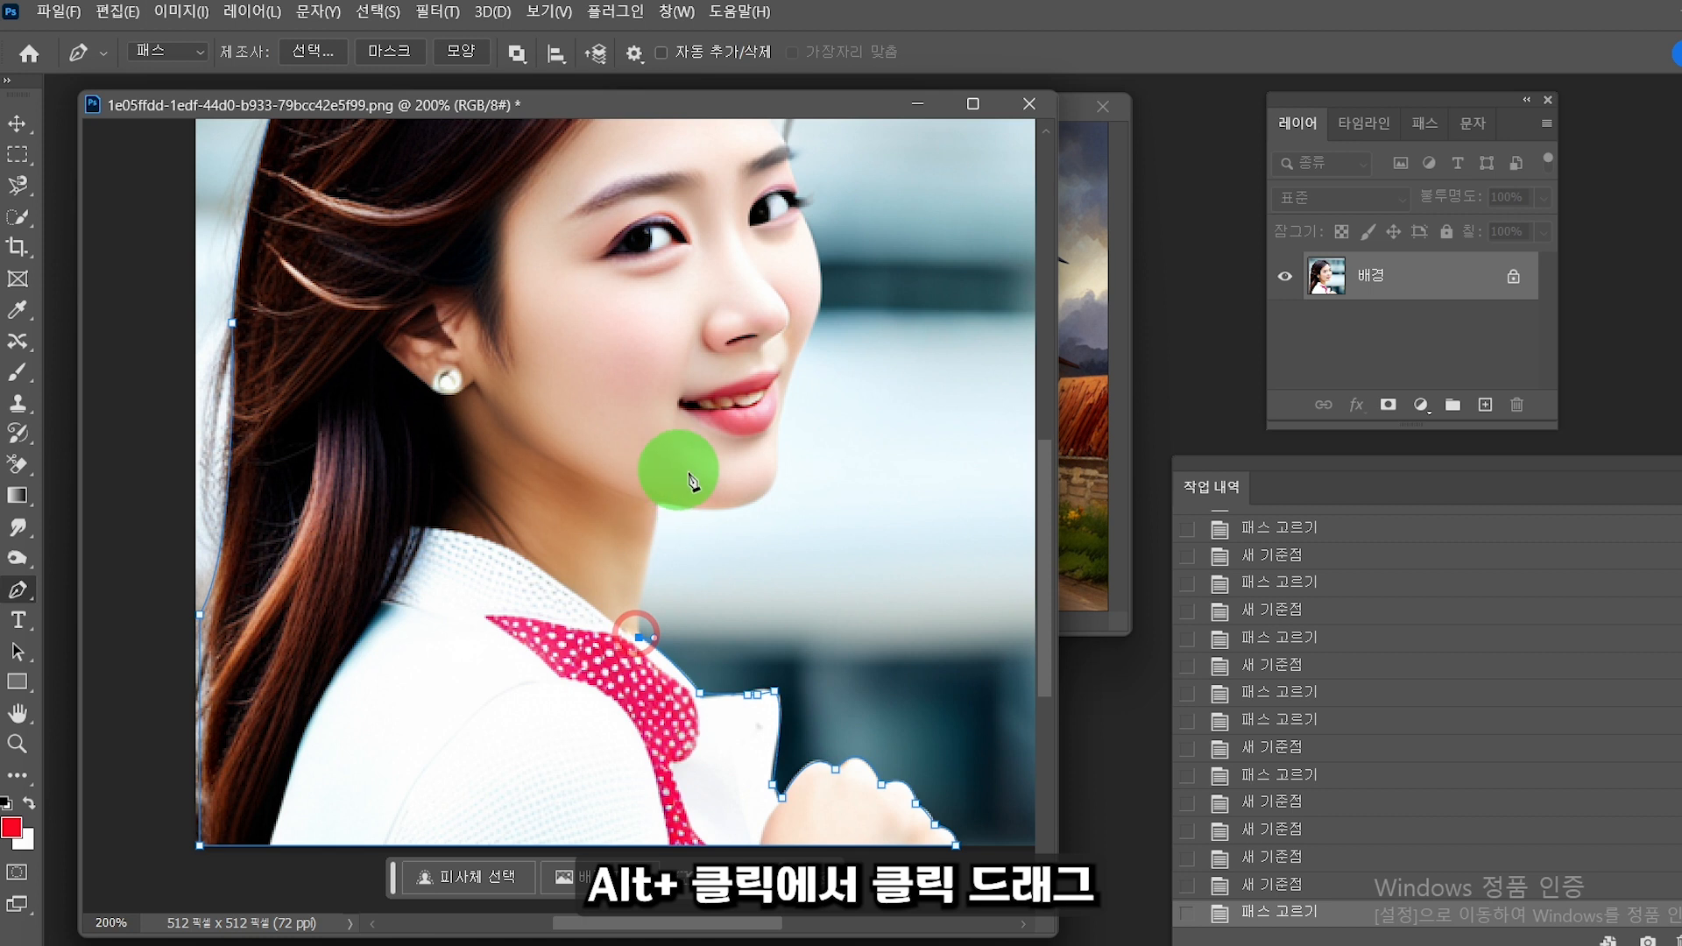
drag(653, 536, 662, 503)
alt+click(652, 537)
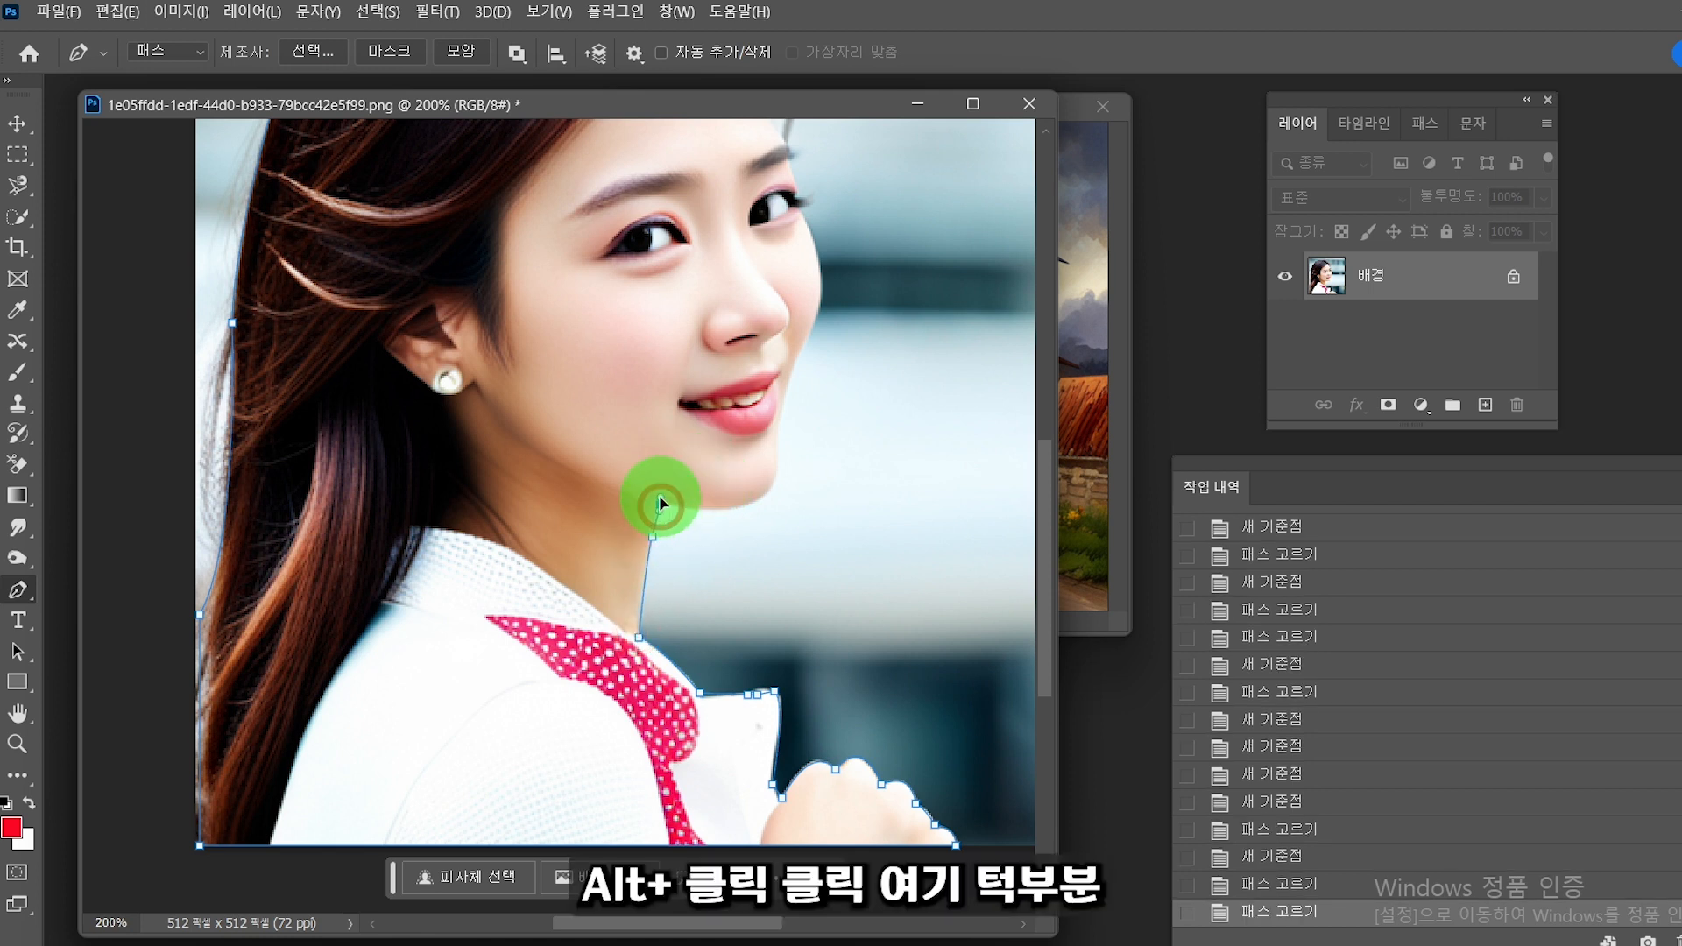
click(661, 506)
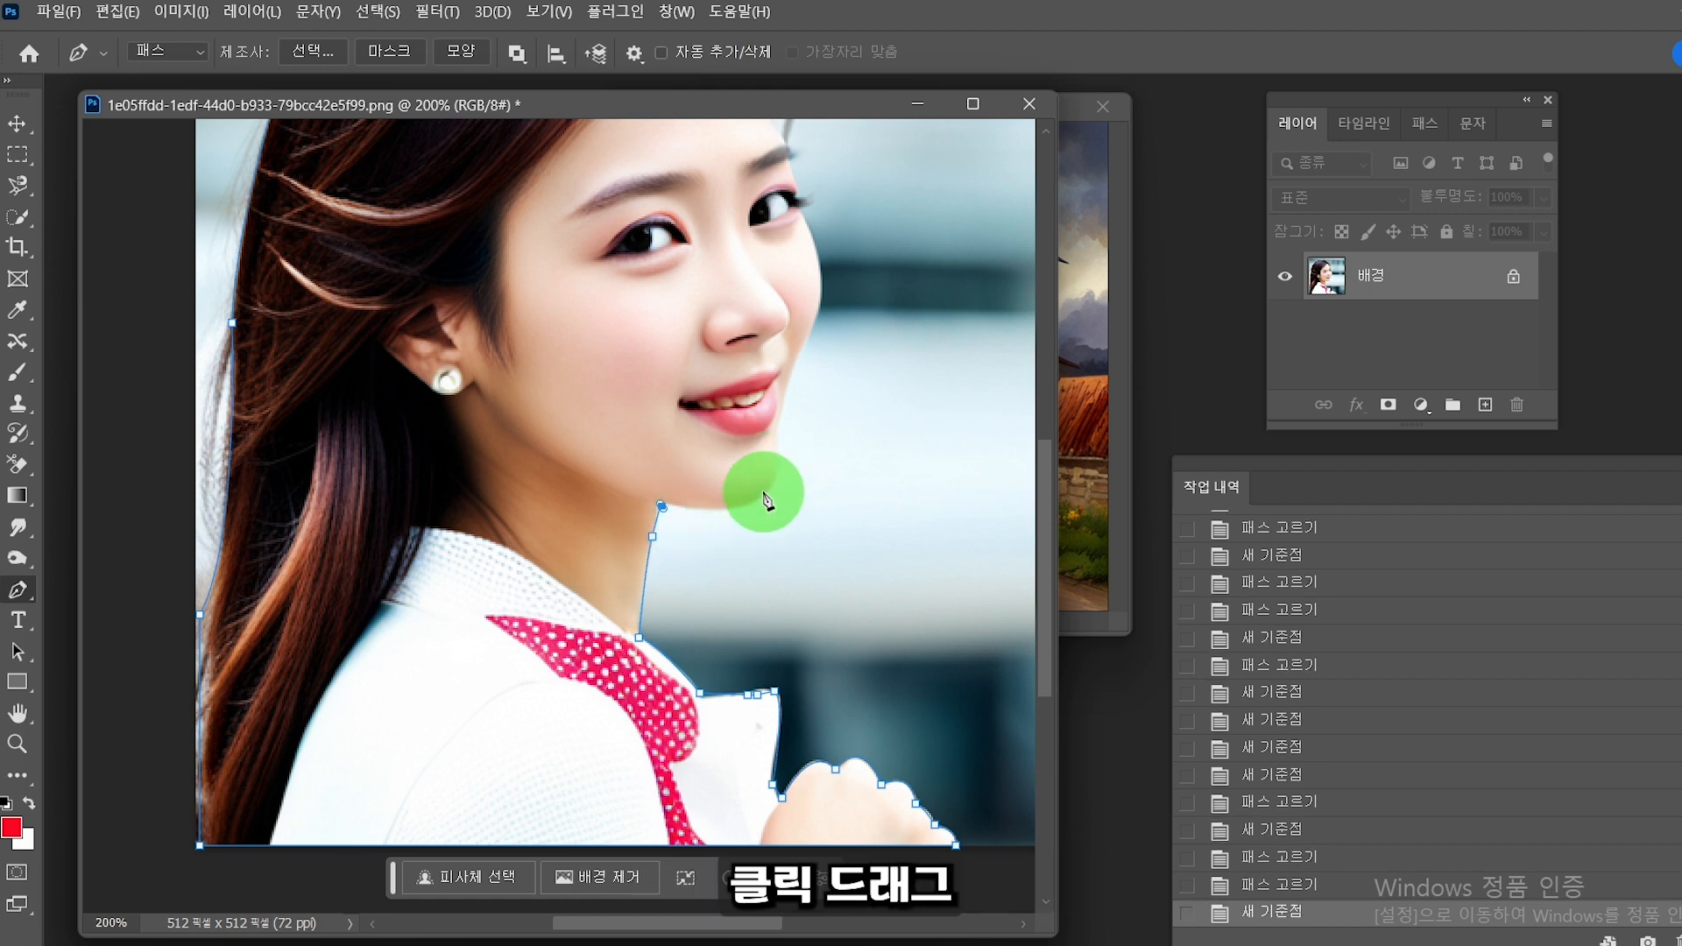
drag(764, 492, 793, 466)
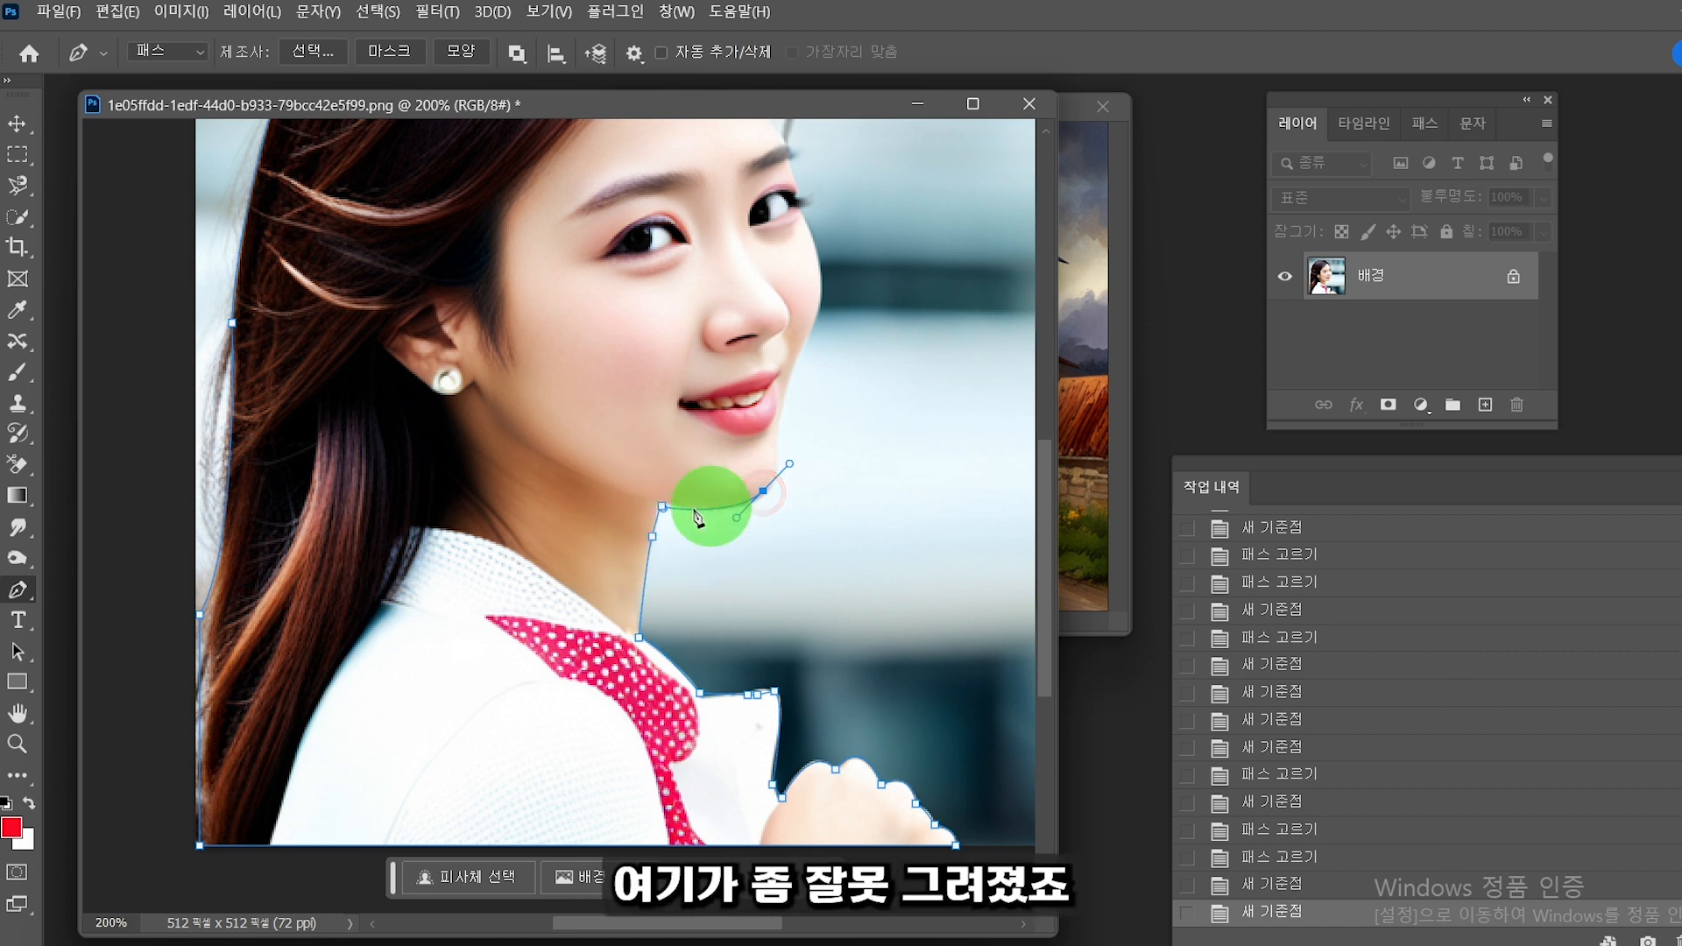
key(ctrl+z)
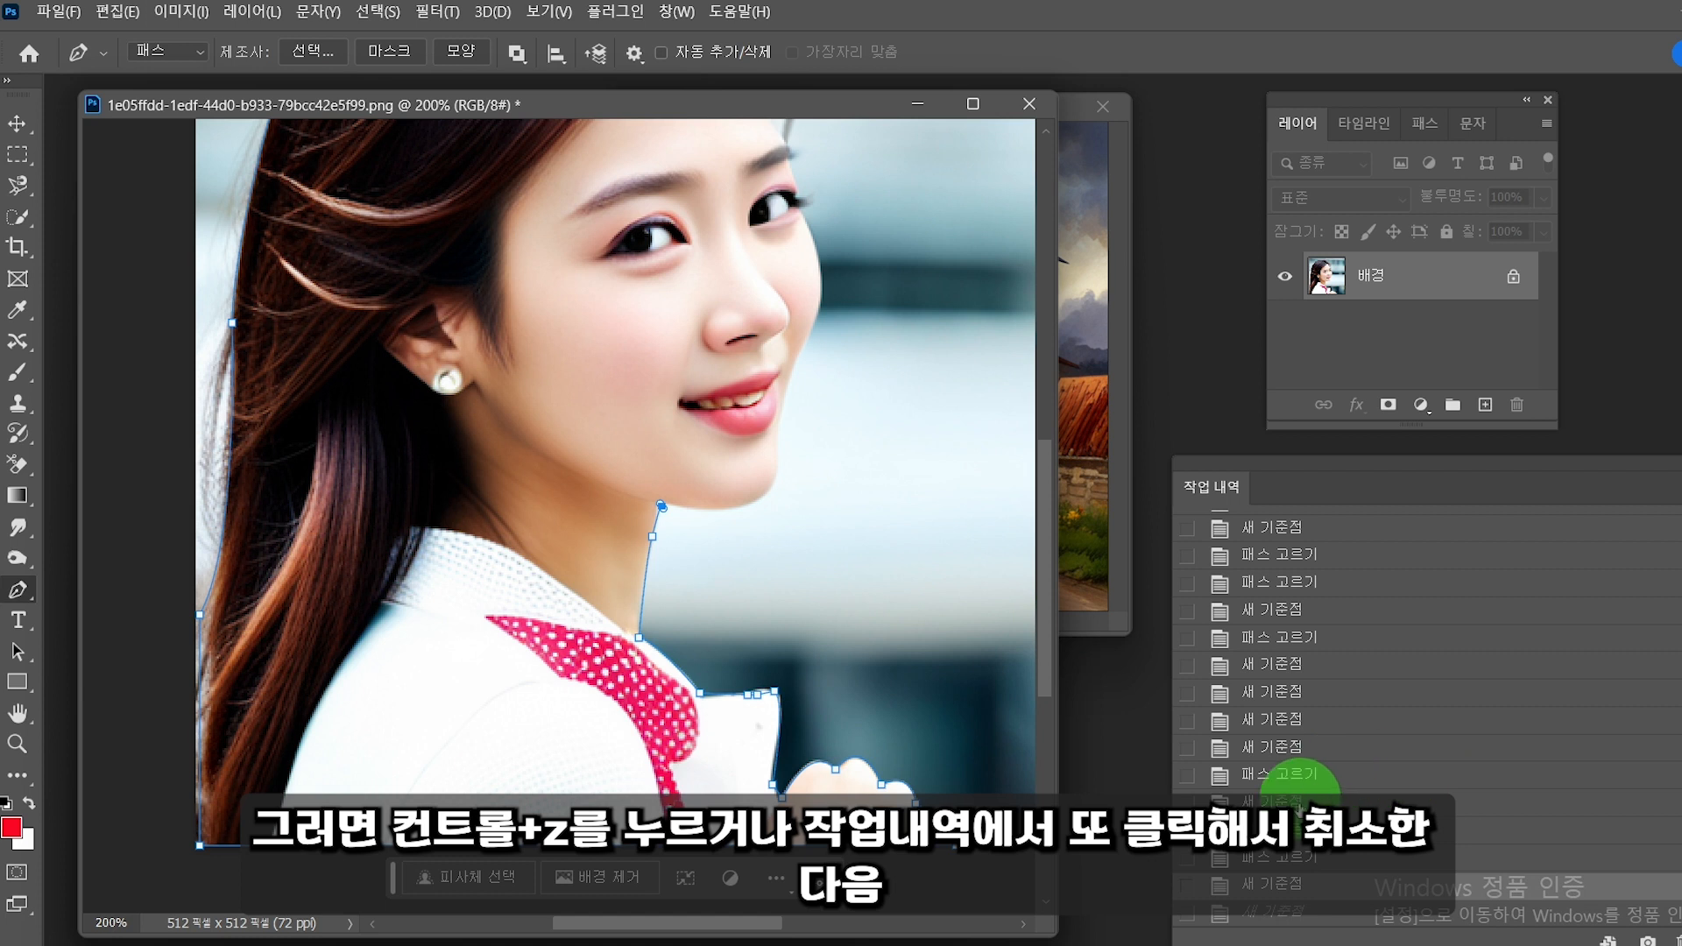
click(1261, 856)
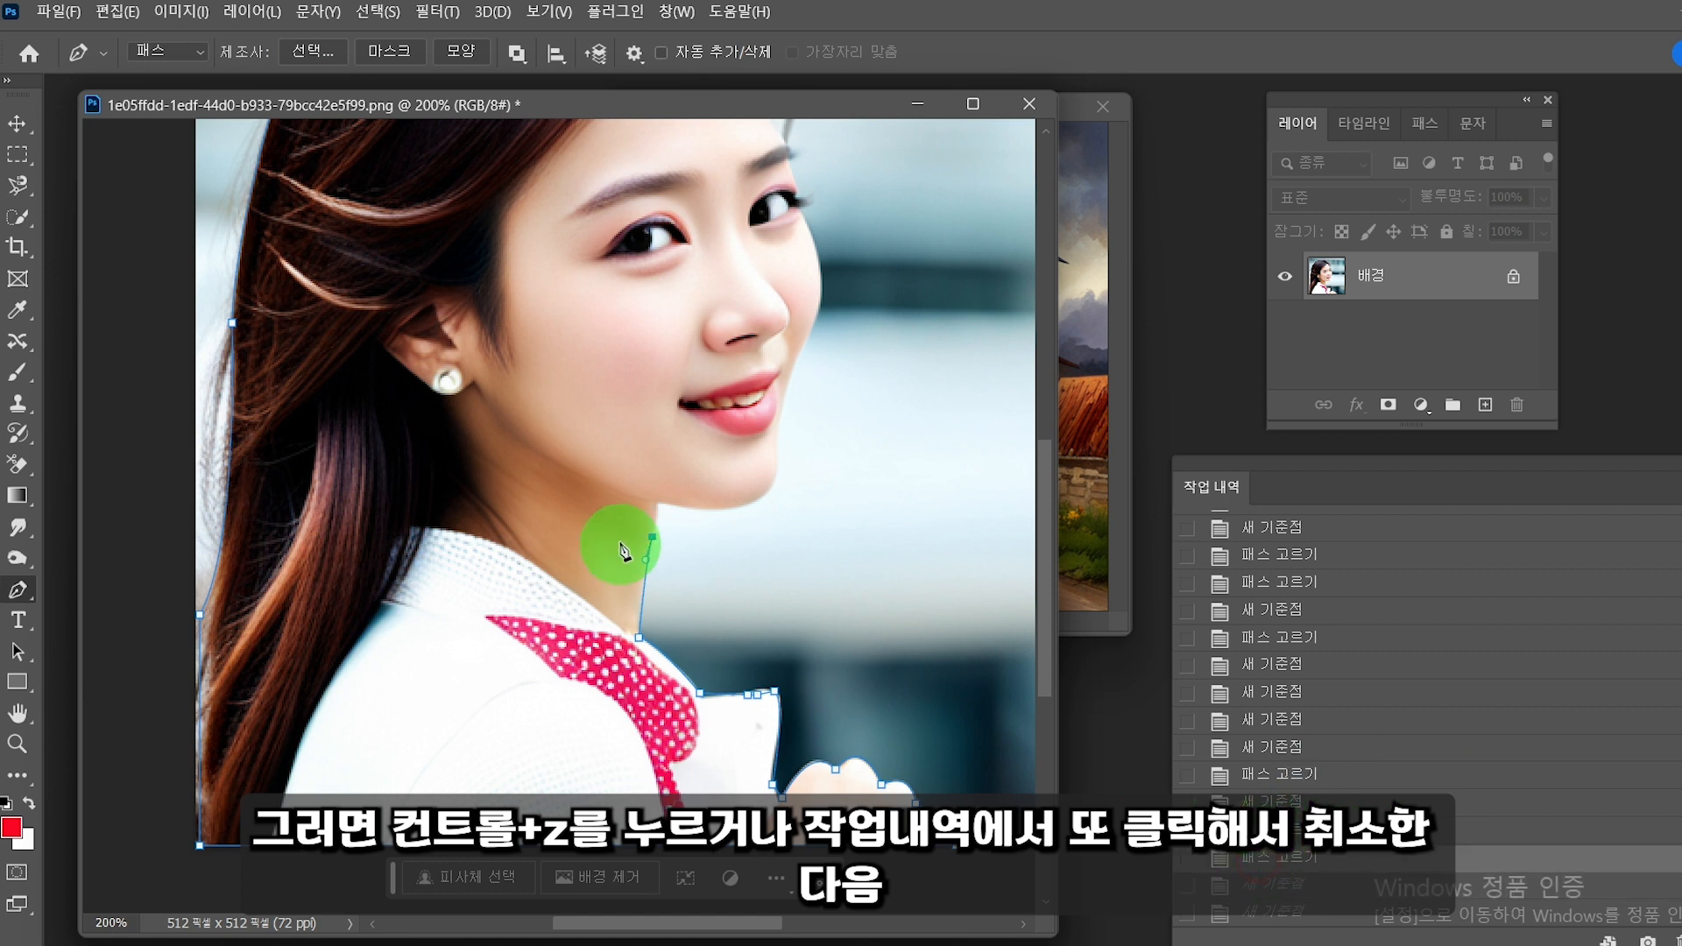
Step: Continue the path with a corner anchor where neck meets jaw and curved anchors at the chin and below the lower lip, removing their outgoing handles
click(653, 536)
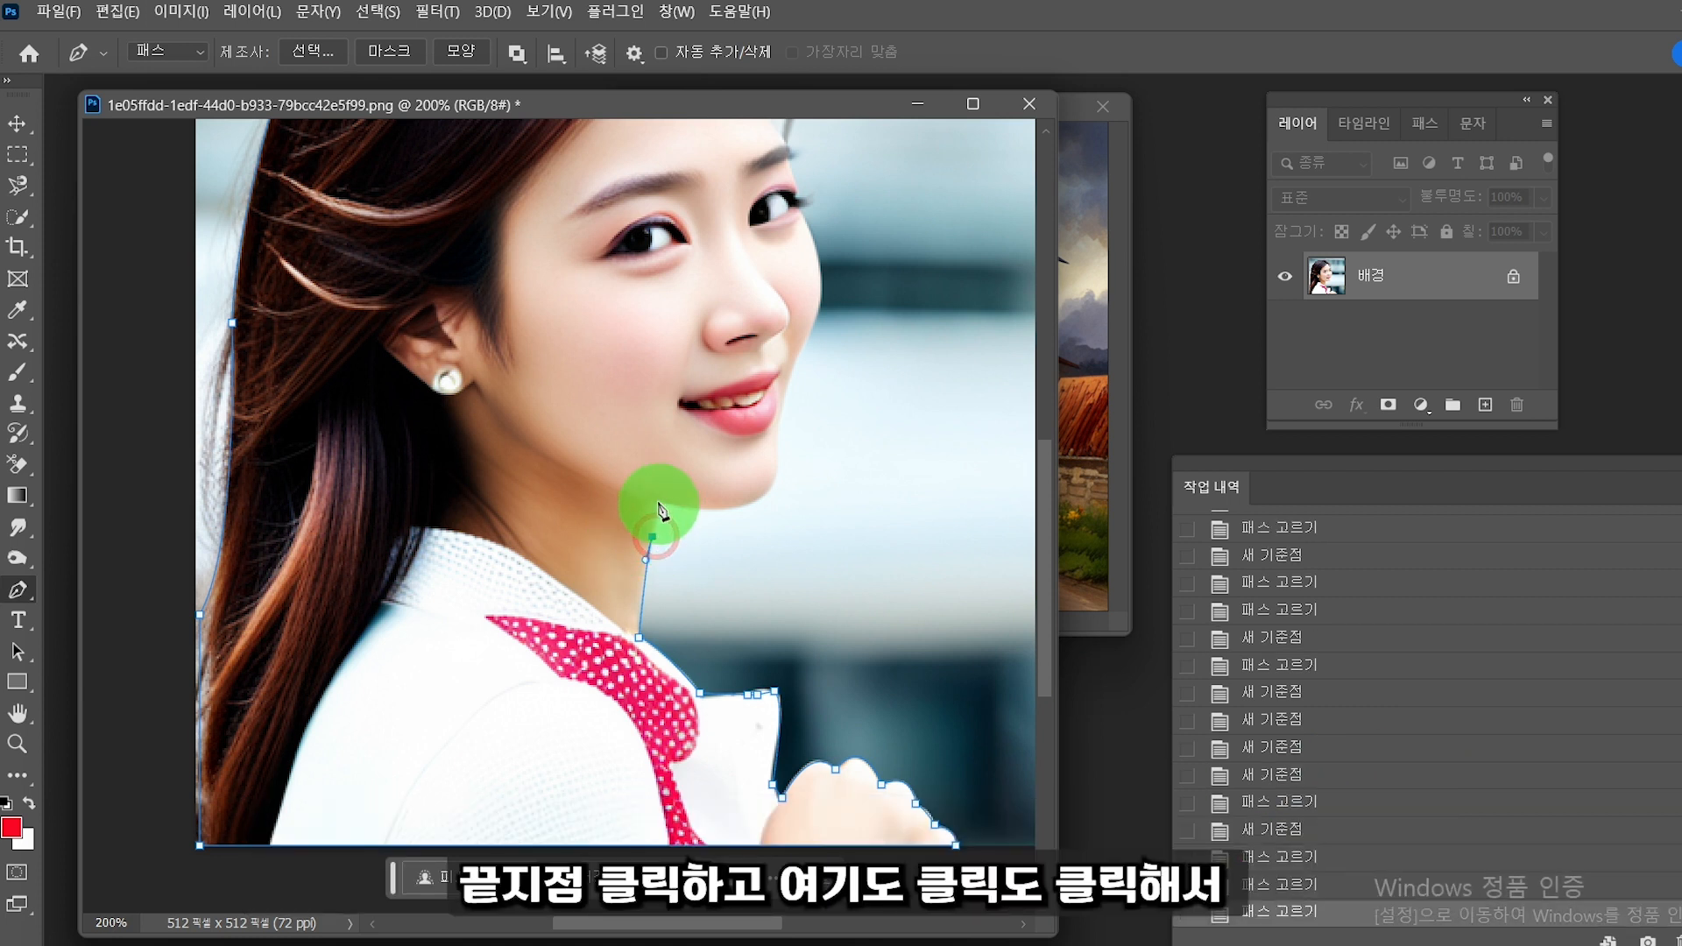
click(657, 501)
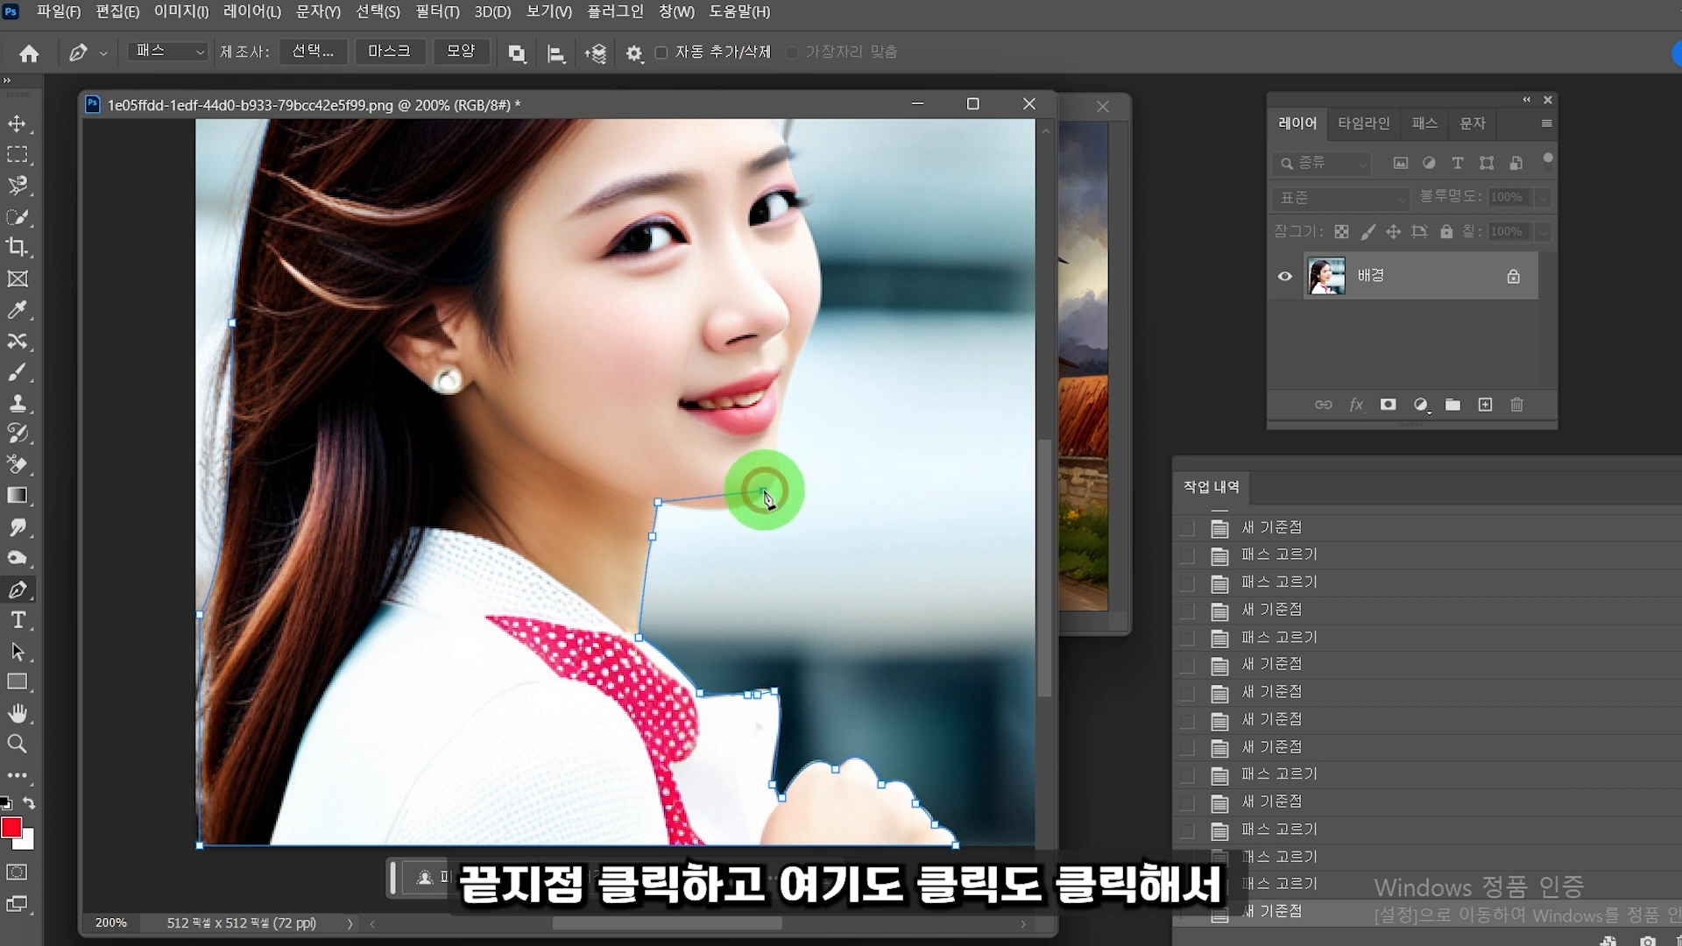
drag(763, 490, 782, 459)
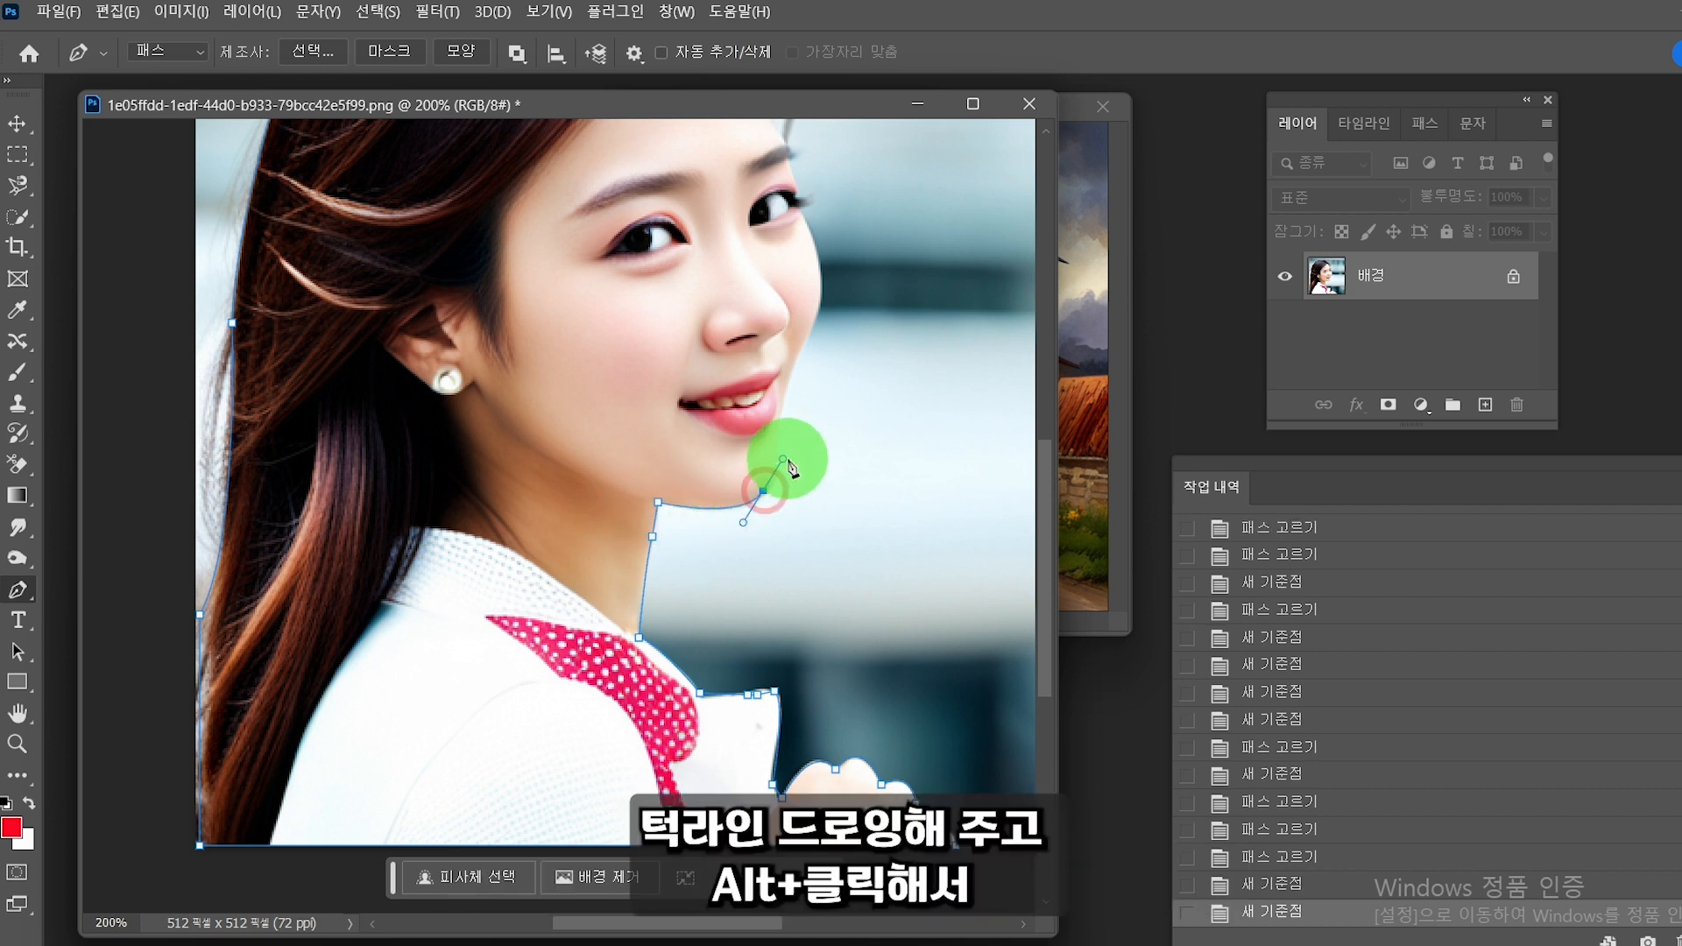
alt+click(762, 490)
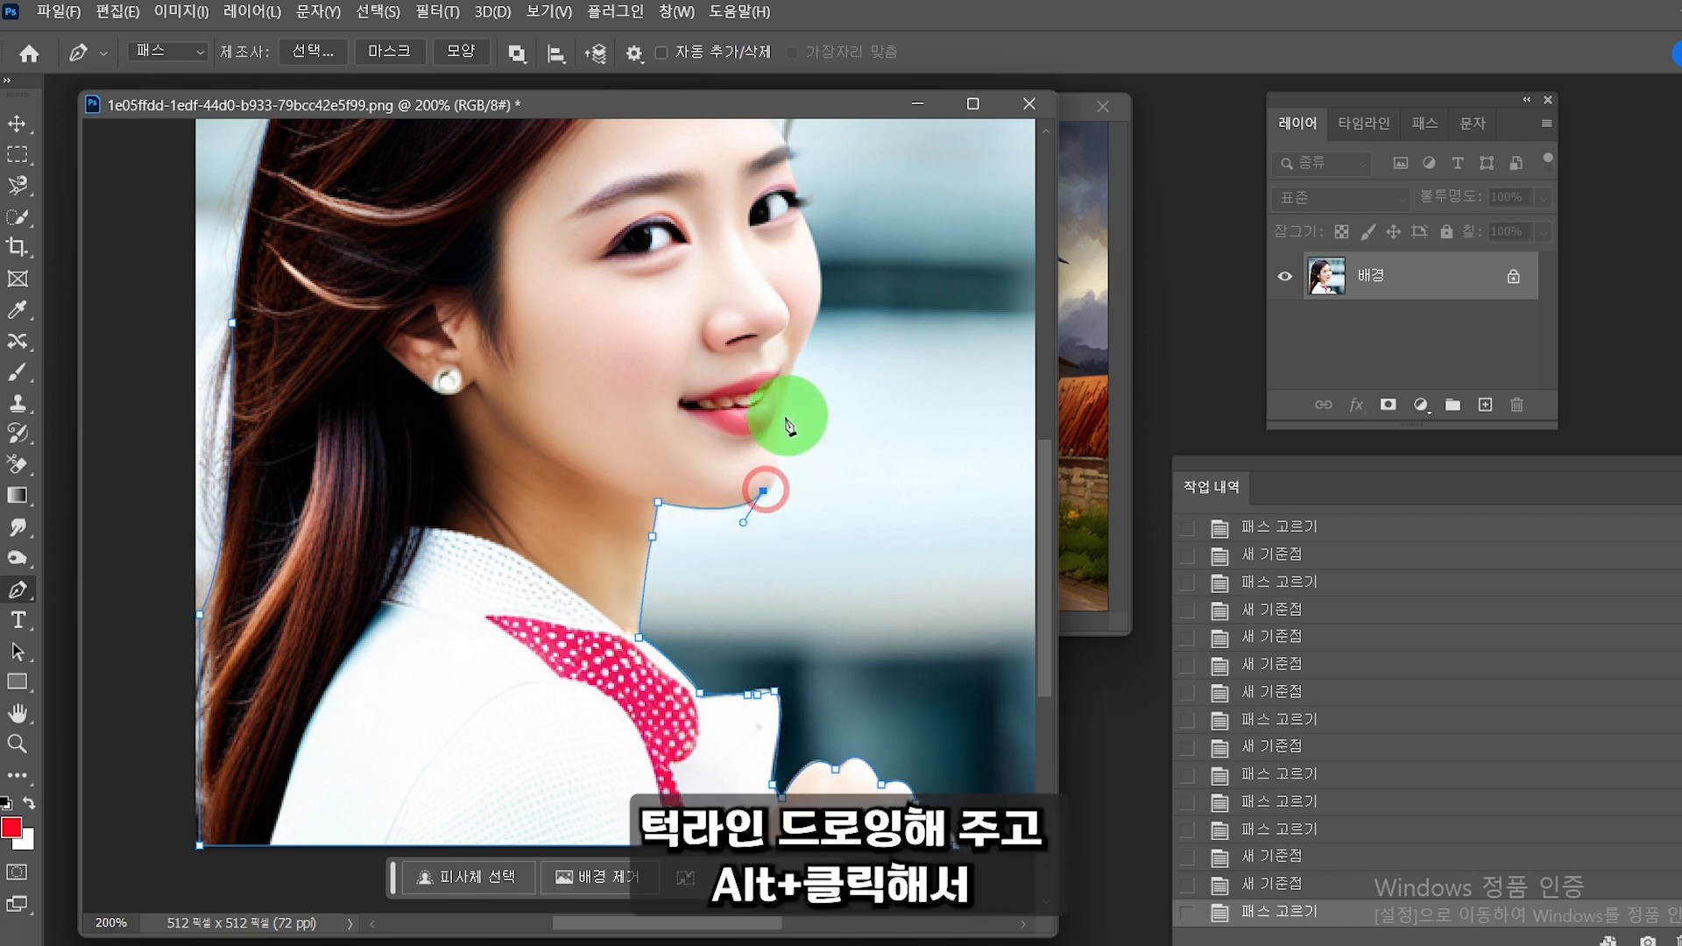
drag(778, 427, 779, 358)
alt+click(778, 427)
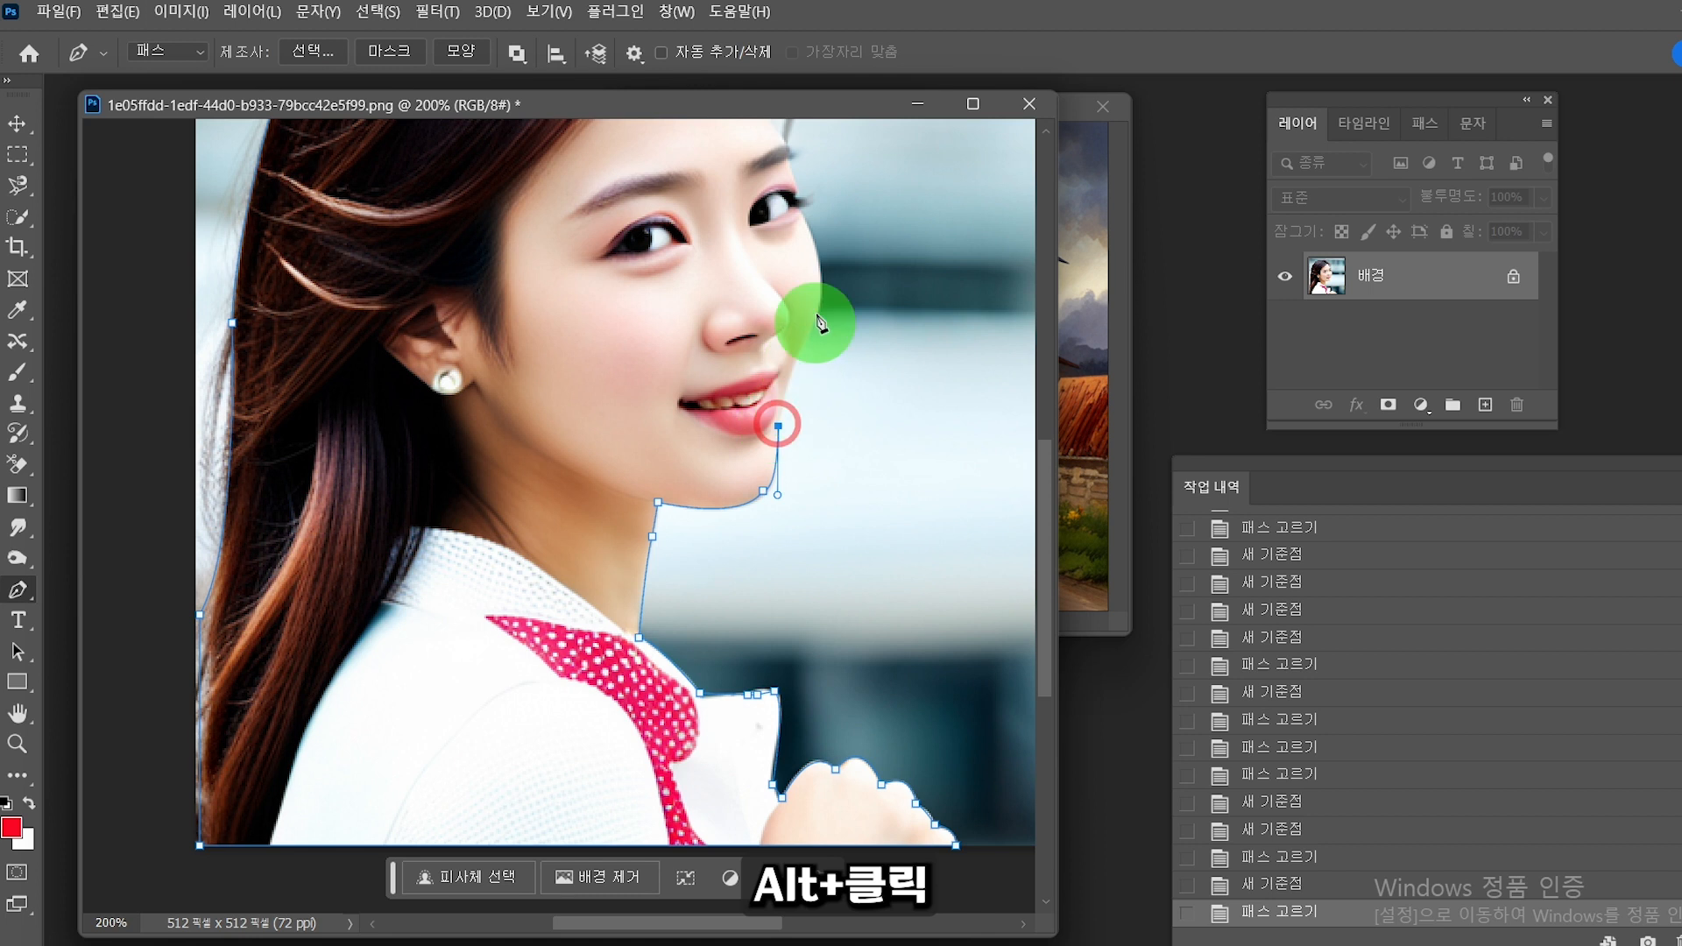
Step: Extend the path up the cheek to the outer corner of the far eye with two curved anchors, removing their outgoing handles
drag(819, 307, 851, 242)
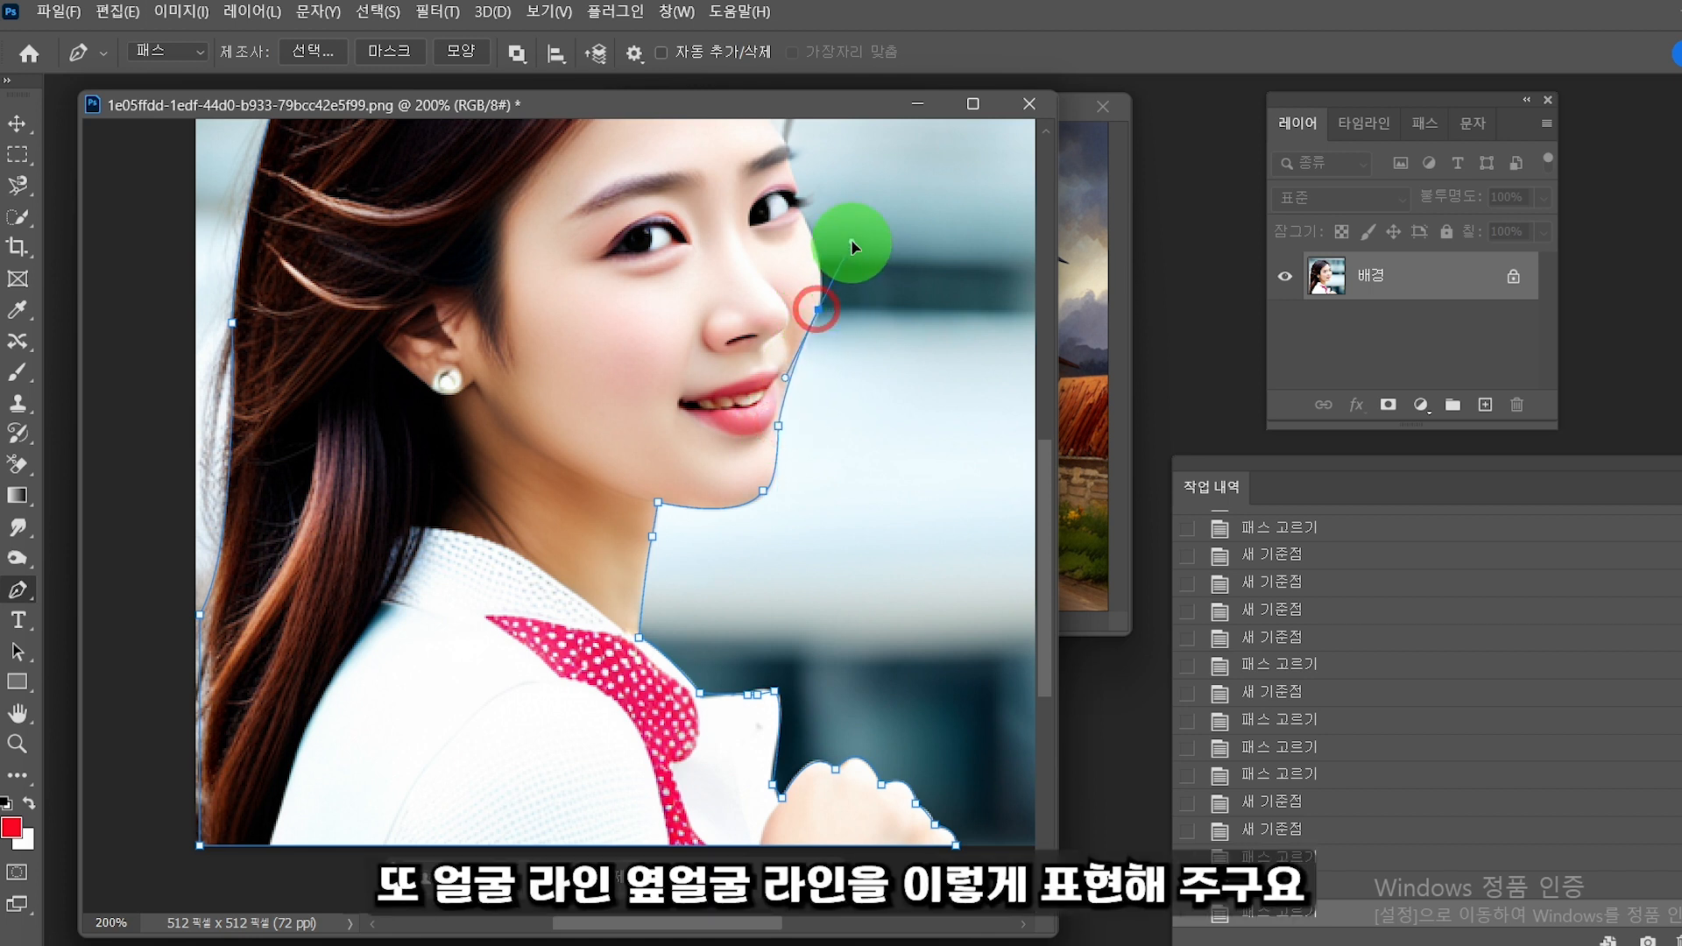
alt+click(819, 310)
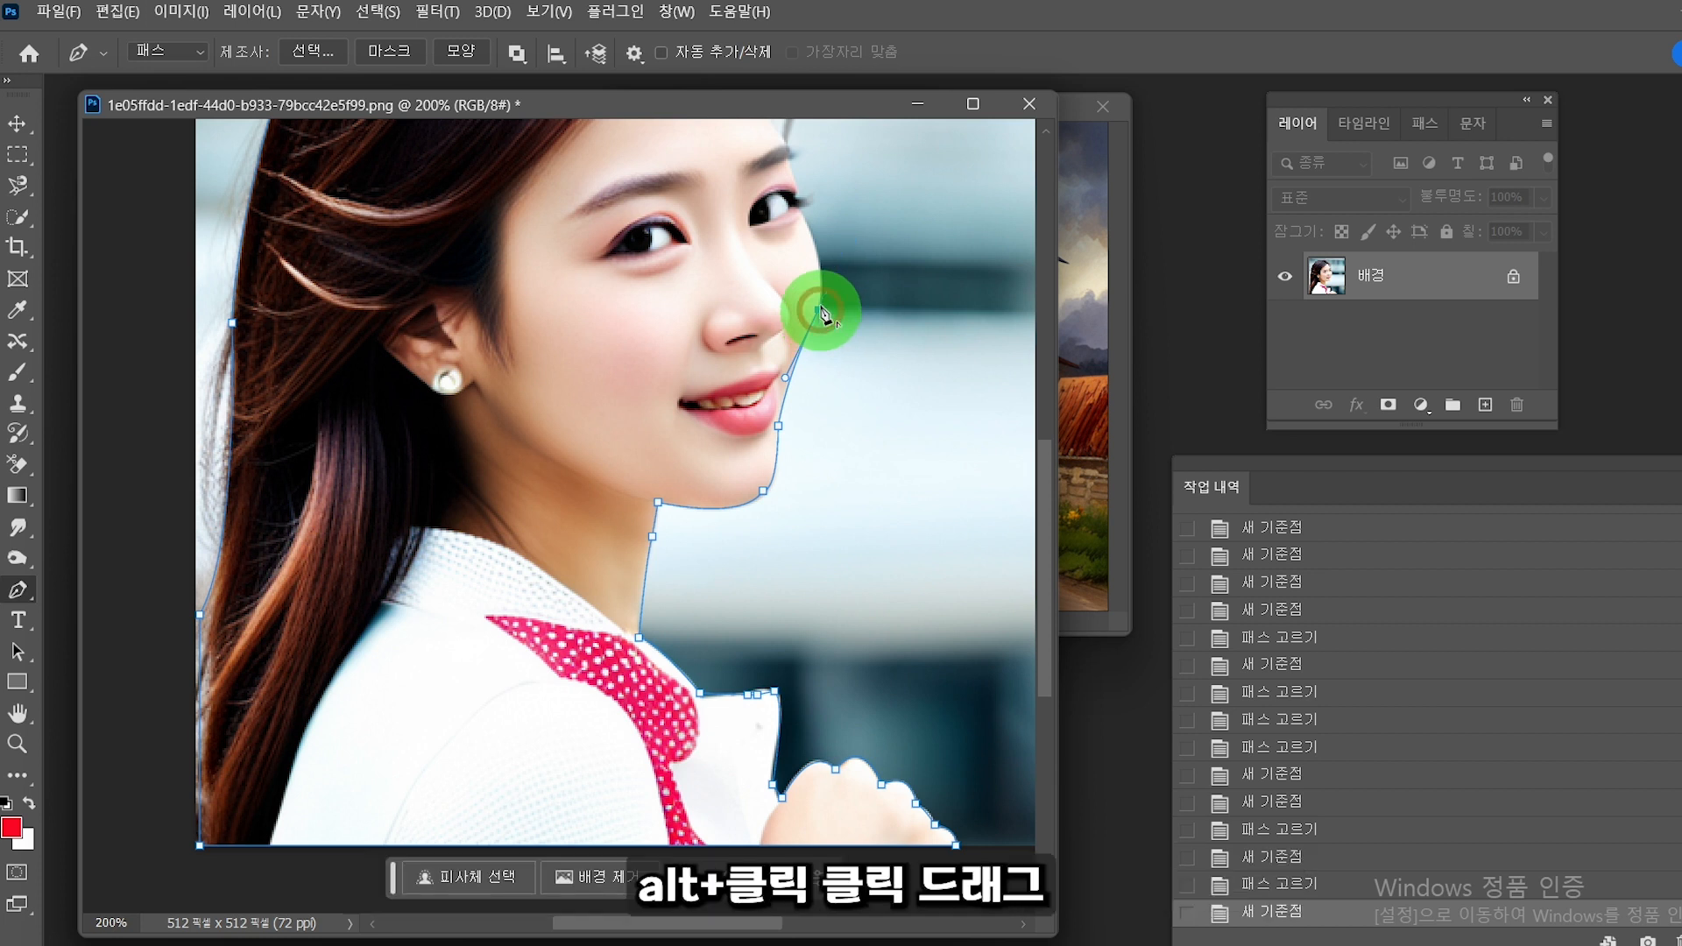
drag(797, 207, 764, 161)
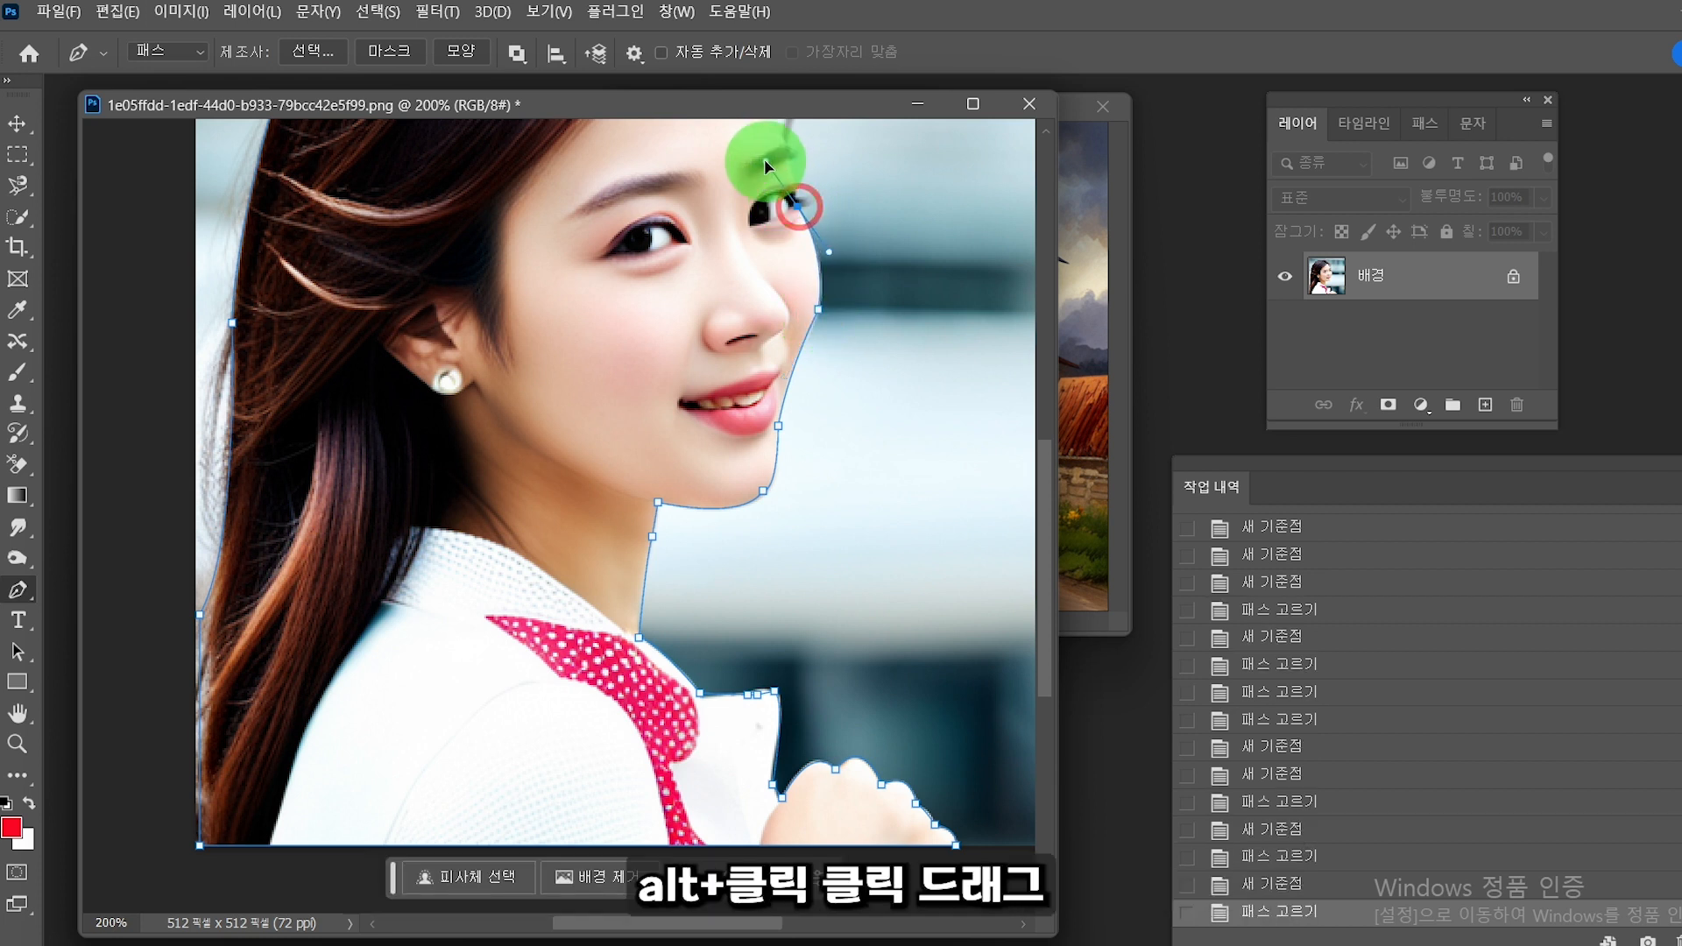
alt+click(798, 208)
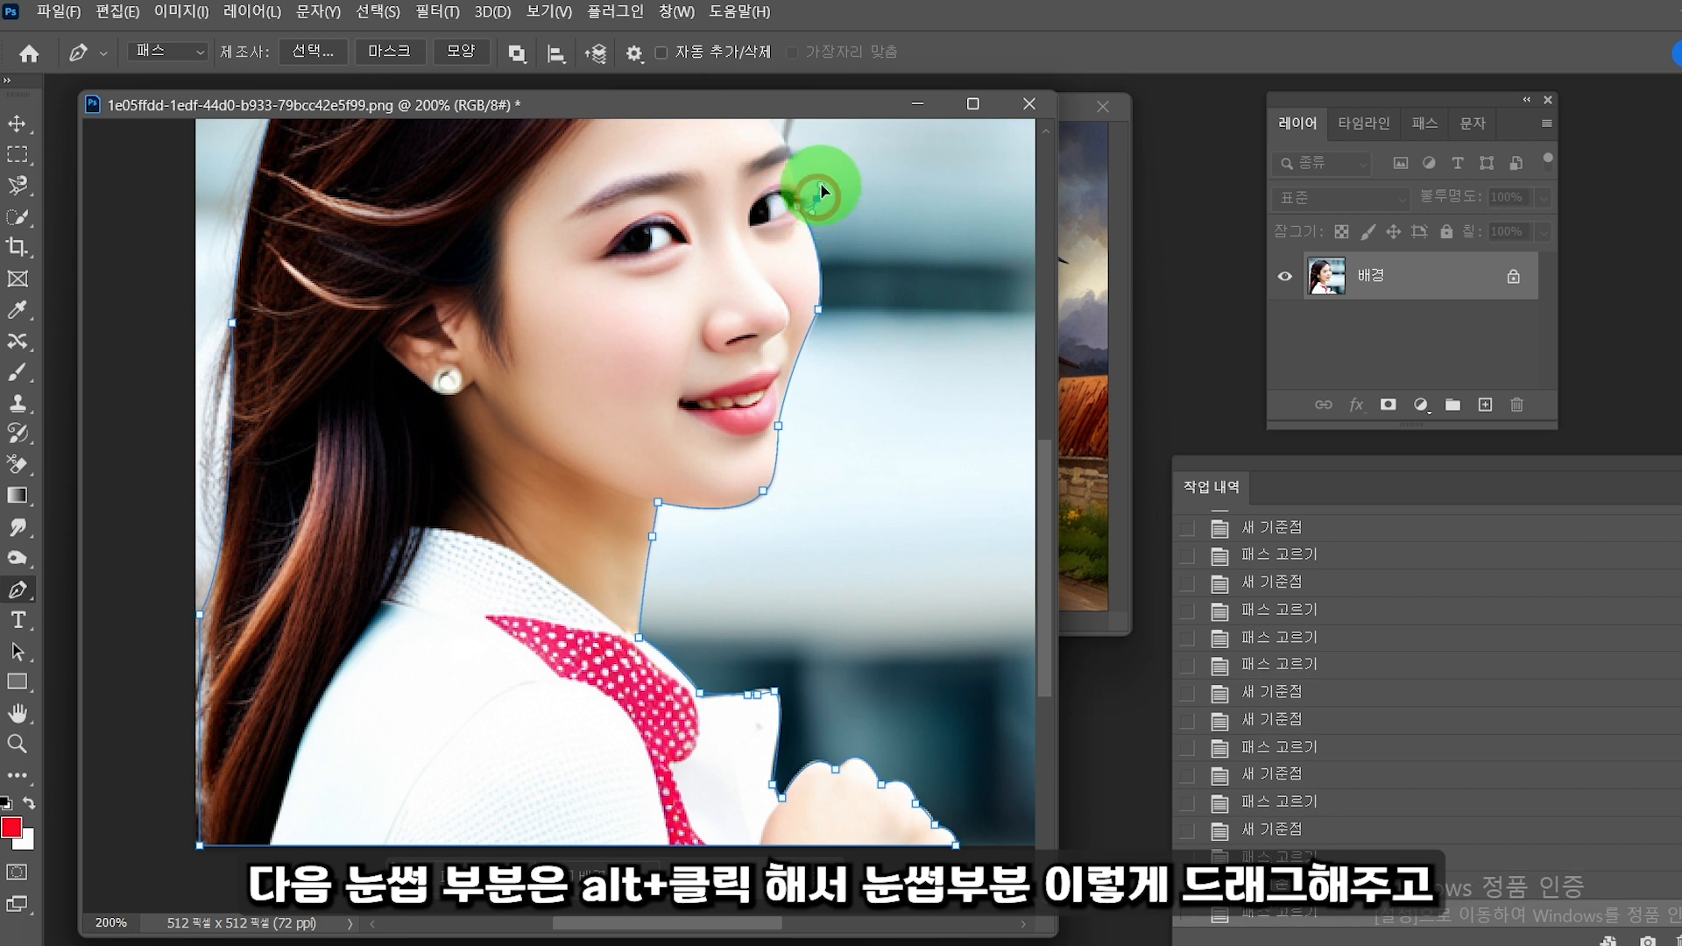
Step: Trace the protruding eyelashes out to their tip and back to the eyelid, removing the outgoing handles at both anchors
click(821, 209)
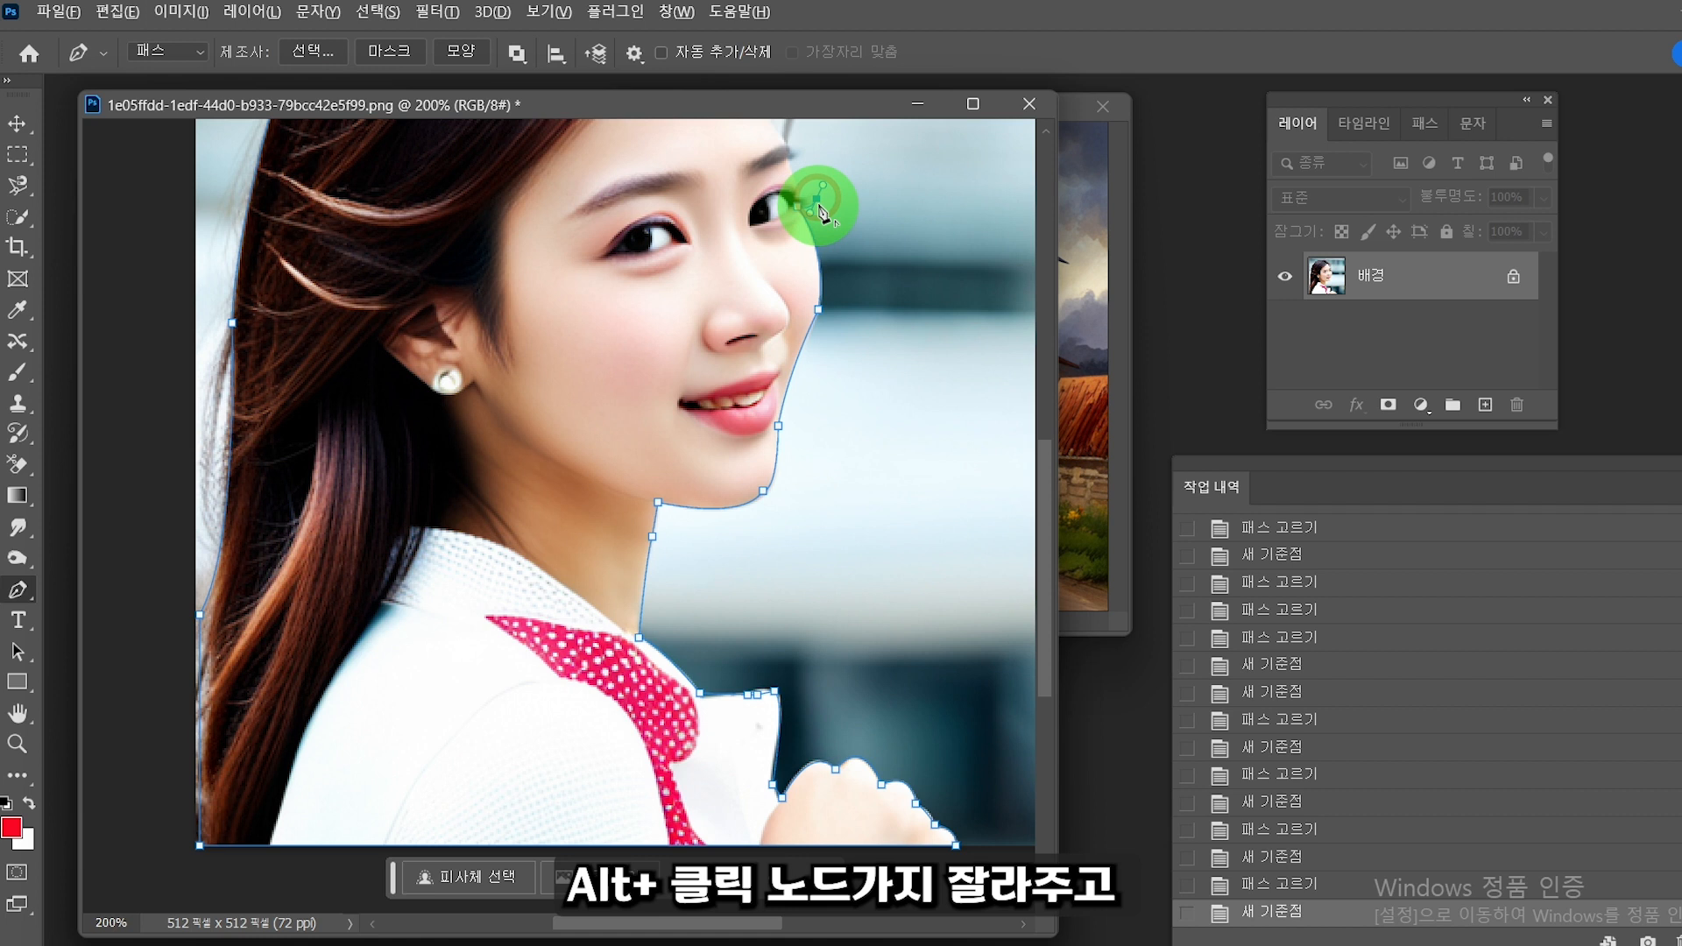
alt+click(818, 203)
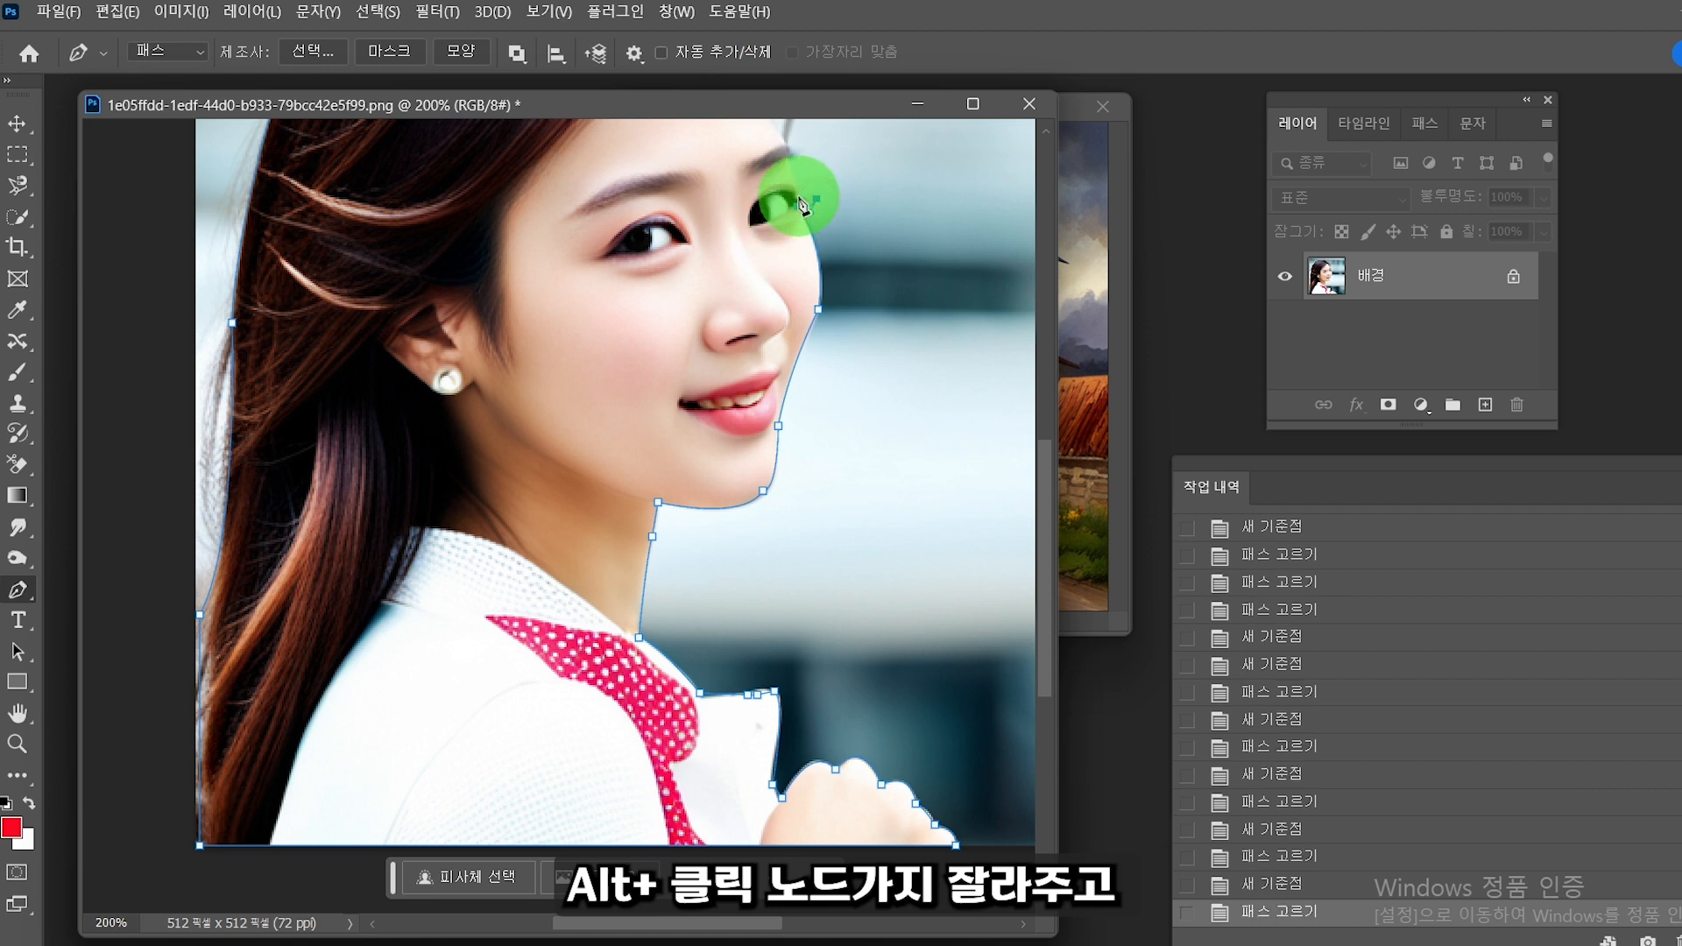
click(799, 199)
alt+click(799, 199)
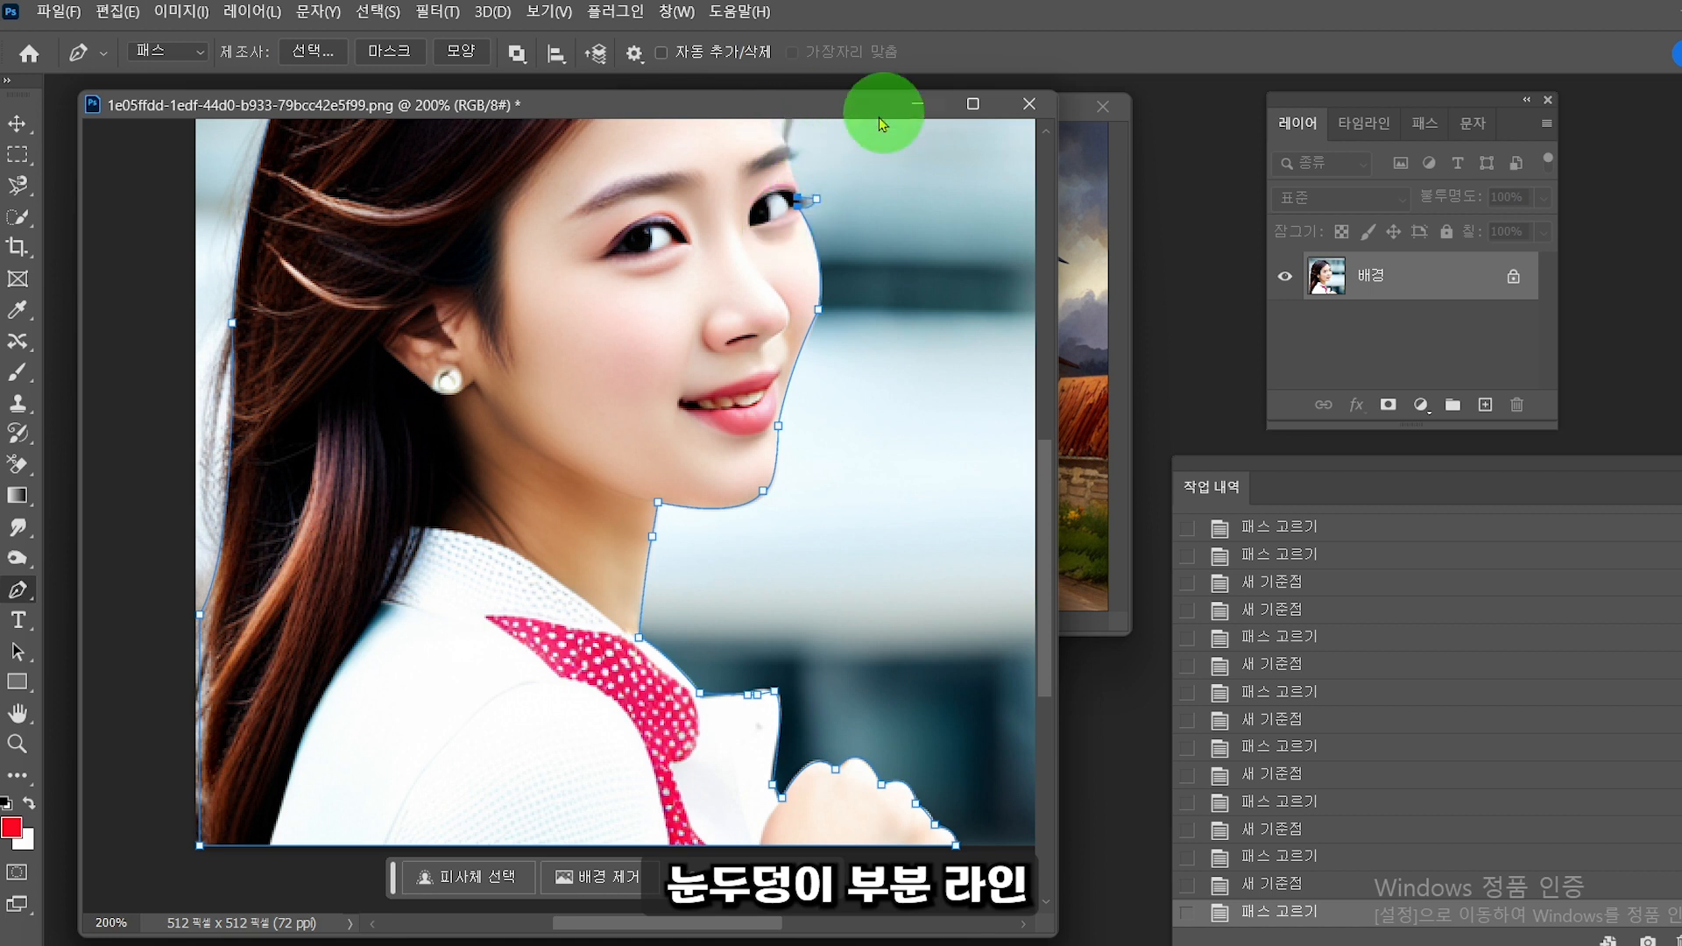
Step: Continue the path over the brow bone and up to the lower forehead with short curved segments, removing their outgoing handles
drag(789, 144, 795, 166)
alt+click(794, 161)
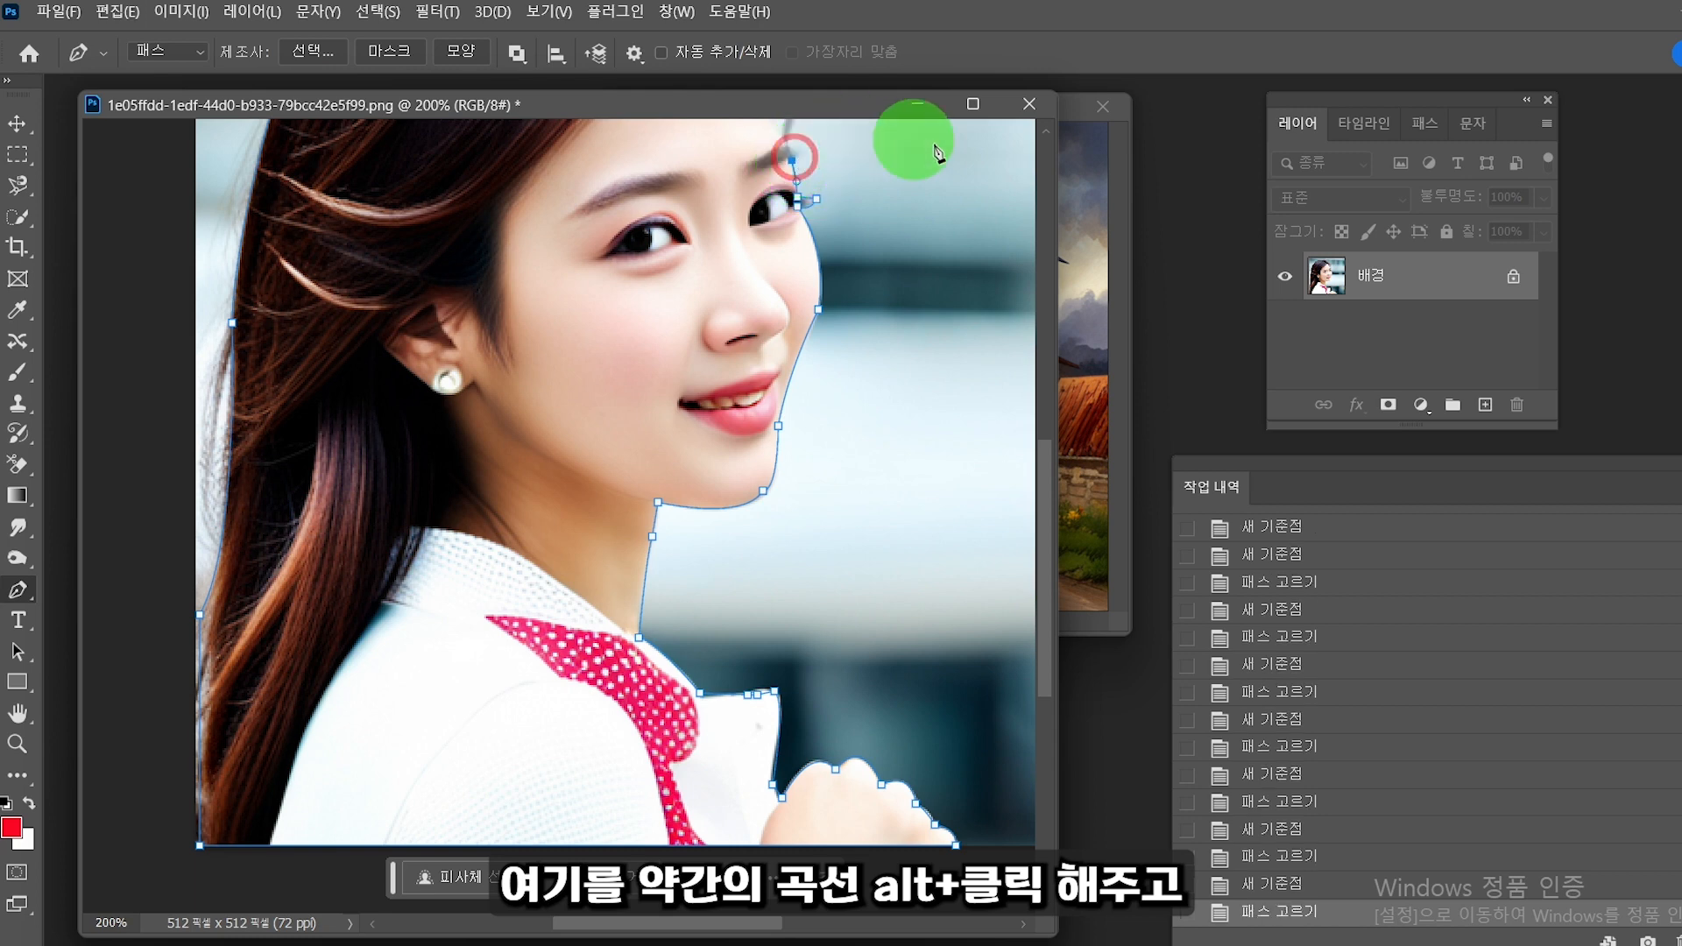
scroll(1045, 488, up, 5)
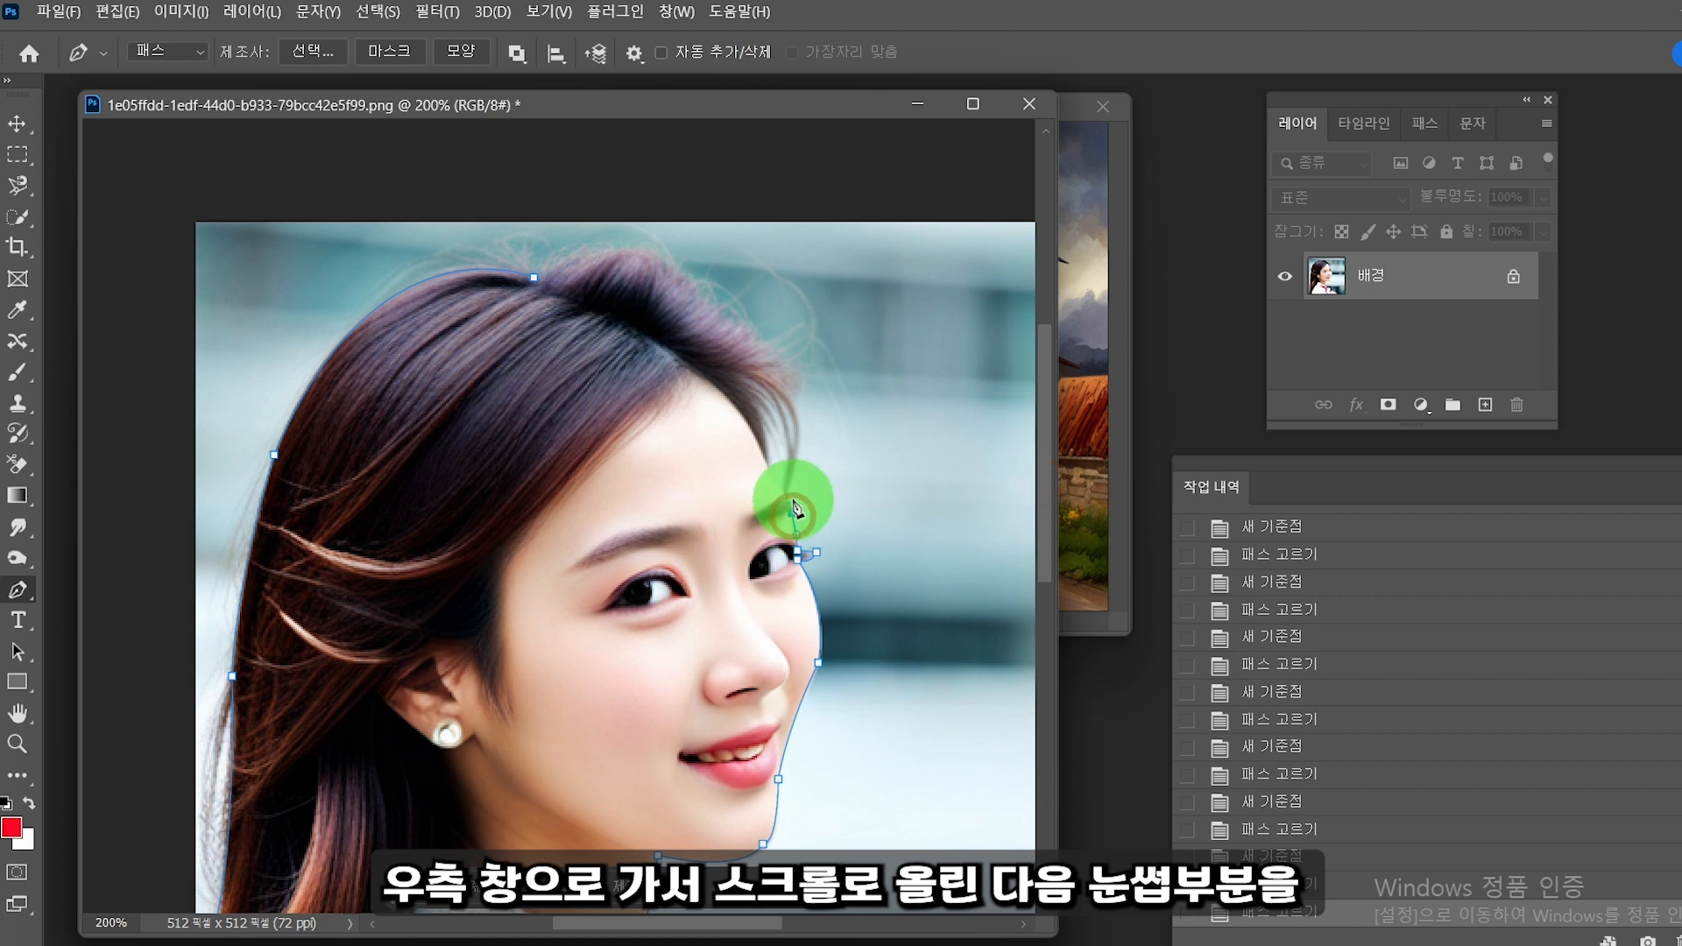
alt+click(787, 500)
drag(783, 486, 782, 485)
alt+click(786, 497)
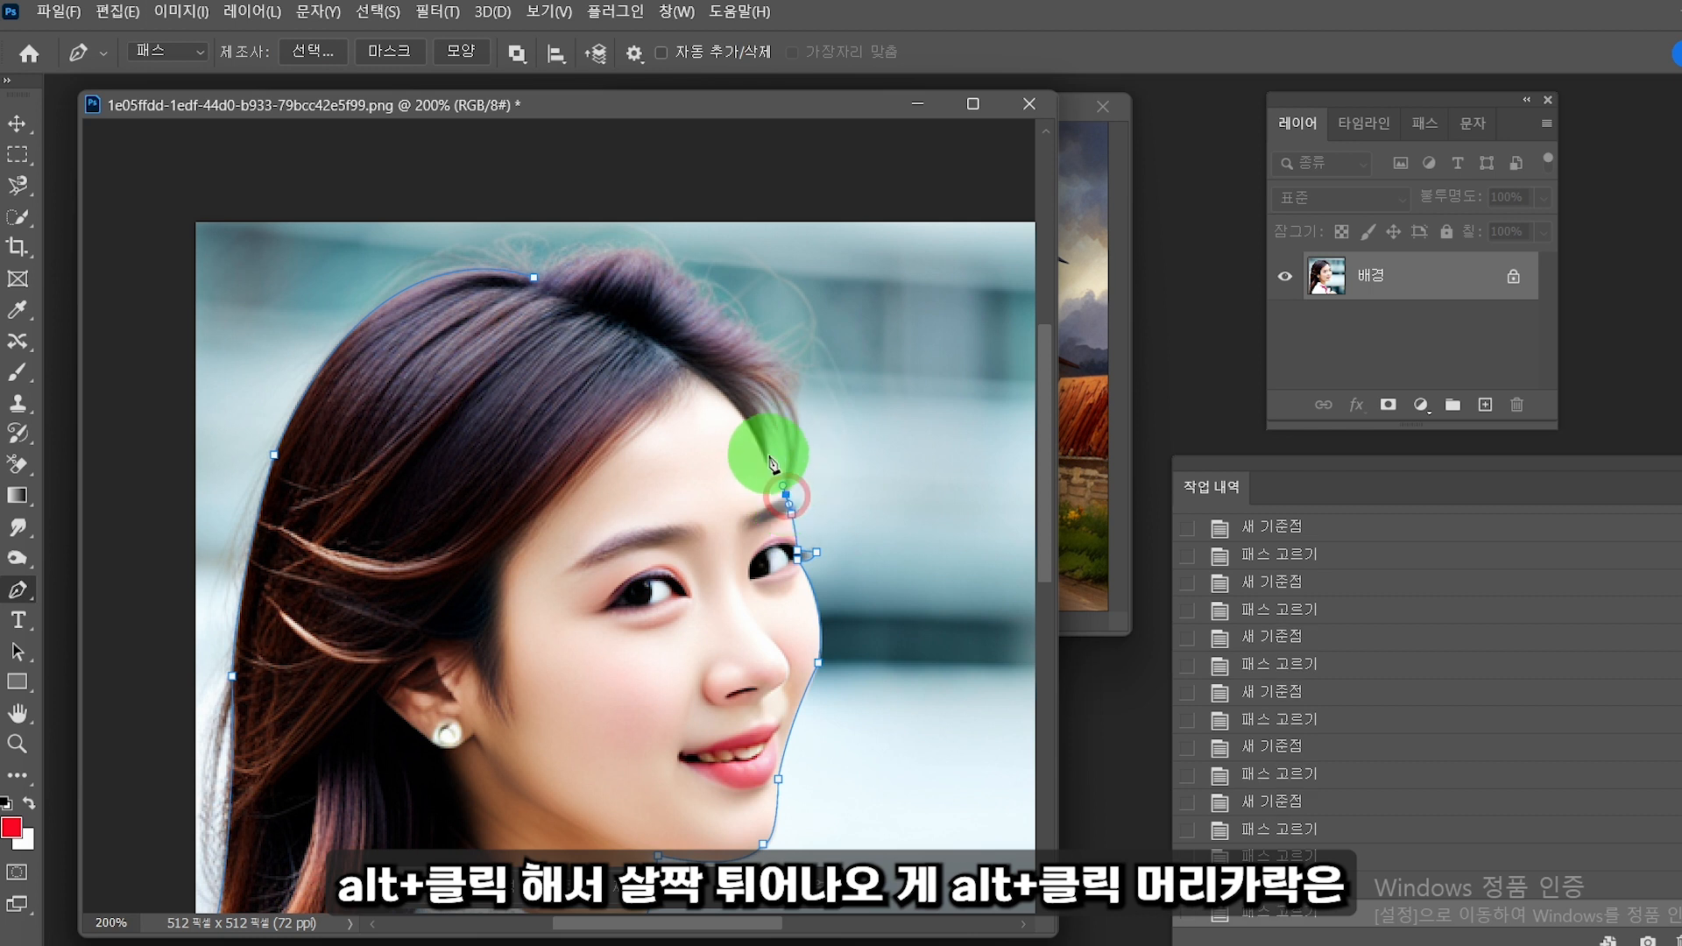
Step: Trace the gap between the forehead hairline and the loose hair strand, returning to the strand's lower tip with outgoing handles removed
drag(768, 465, 786, 495)
alt+click(765, 465)
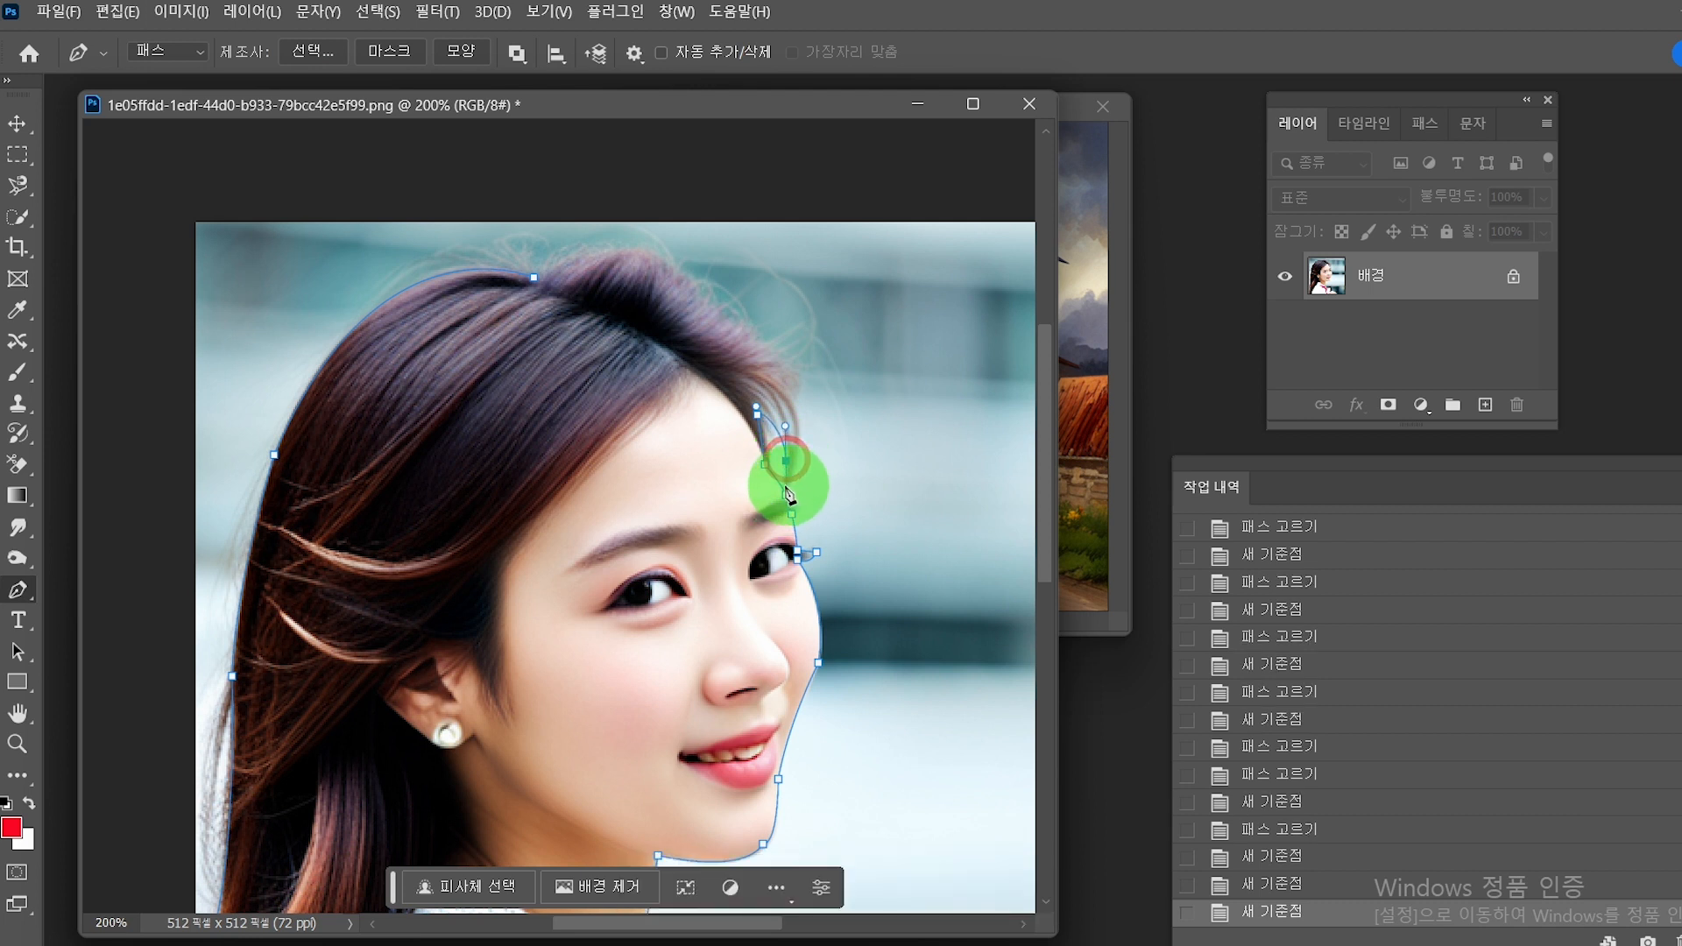
alt+click(786, 462)
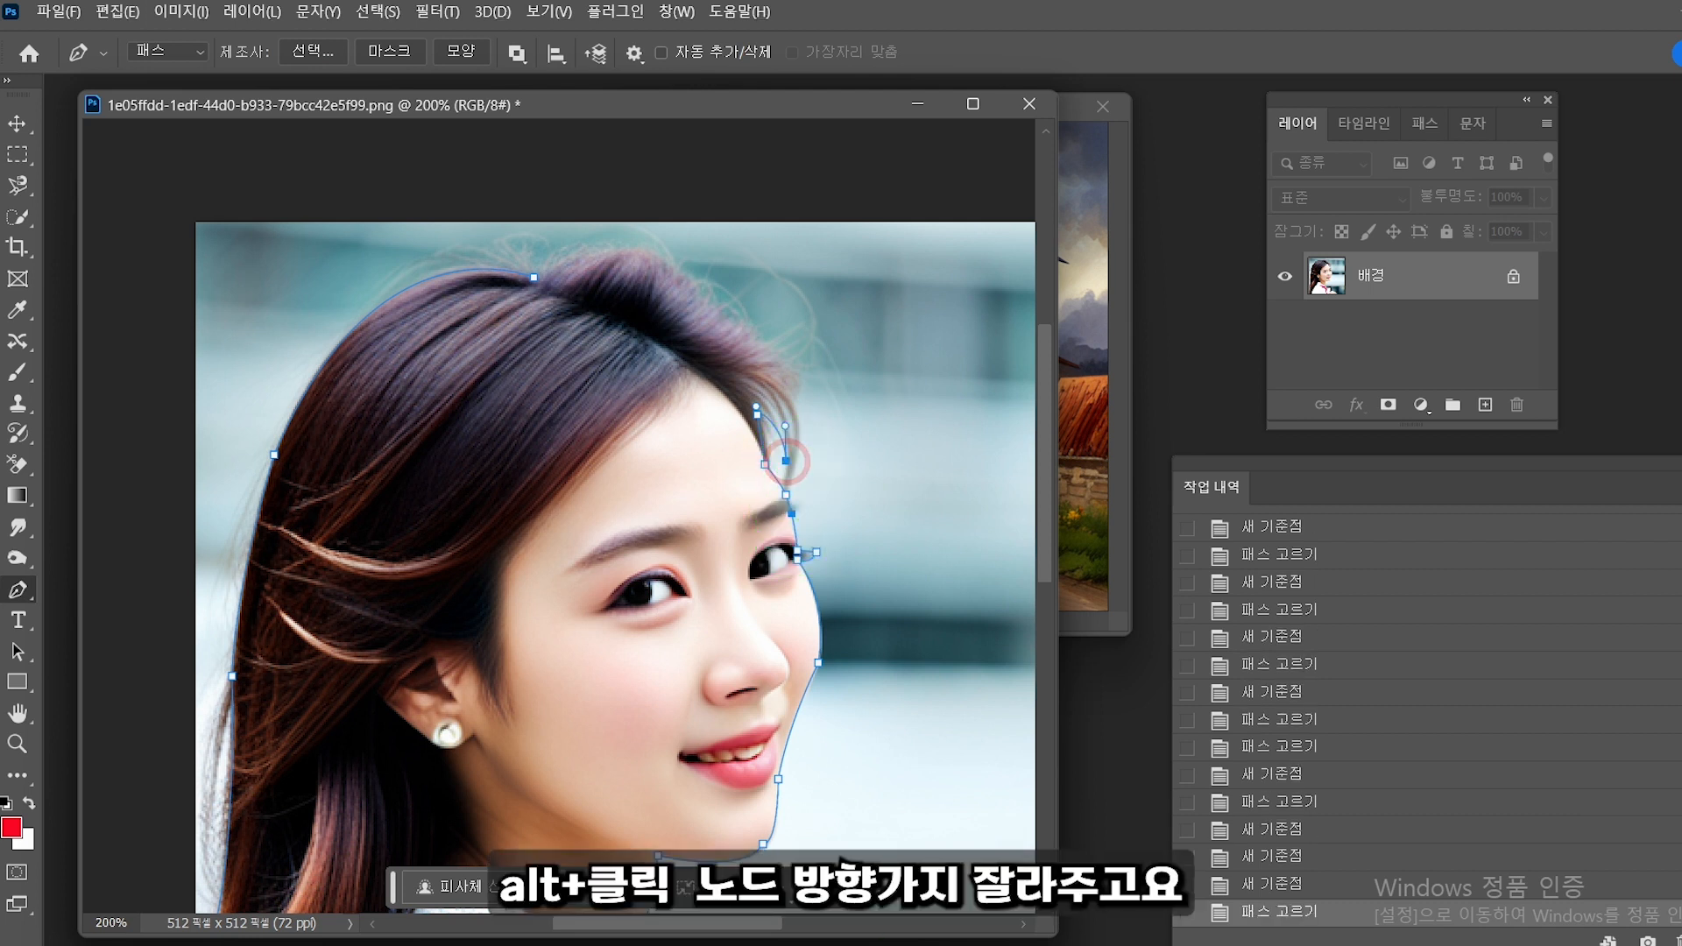
alt+click(791, 490)
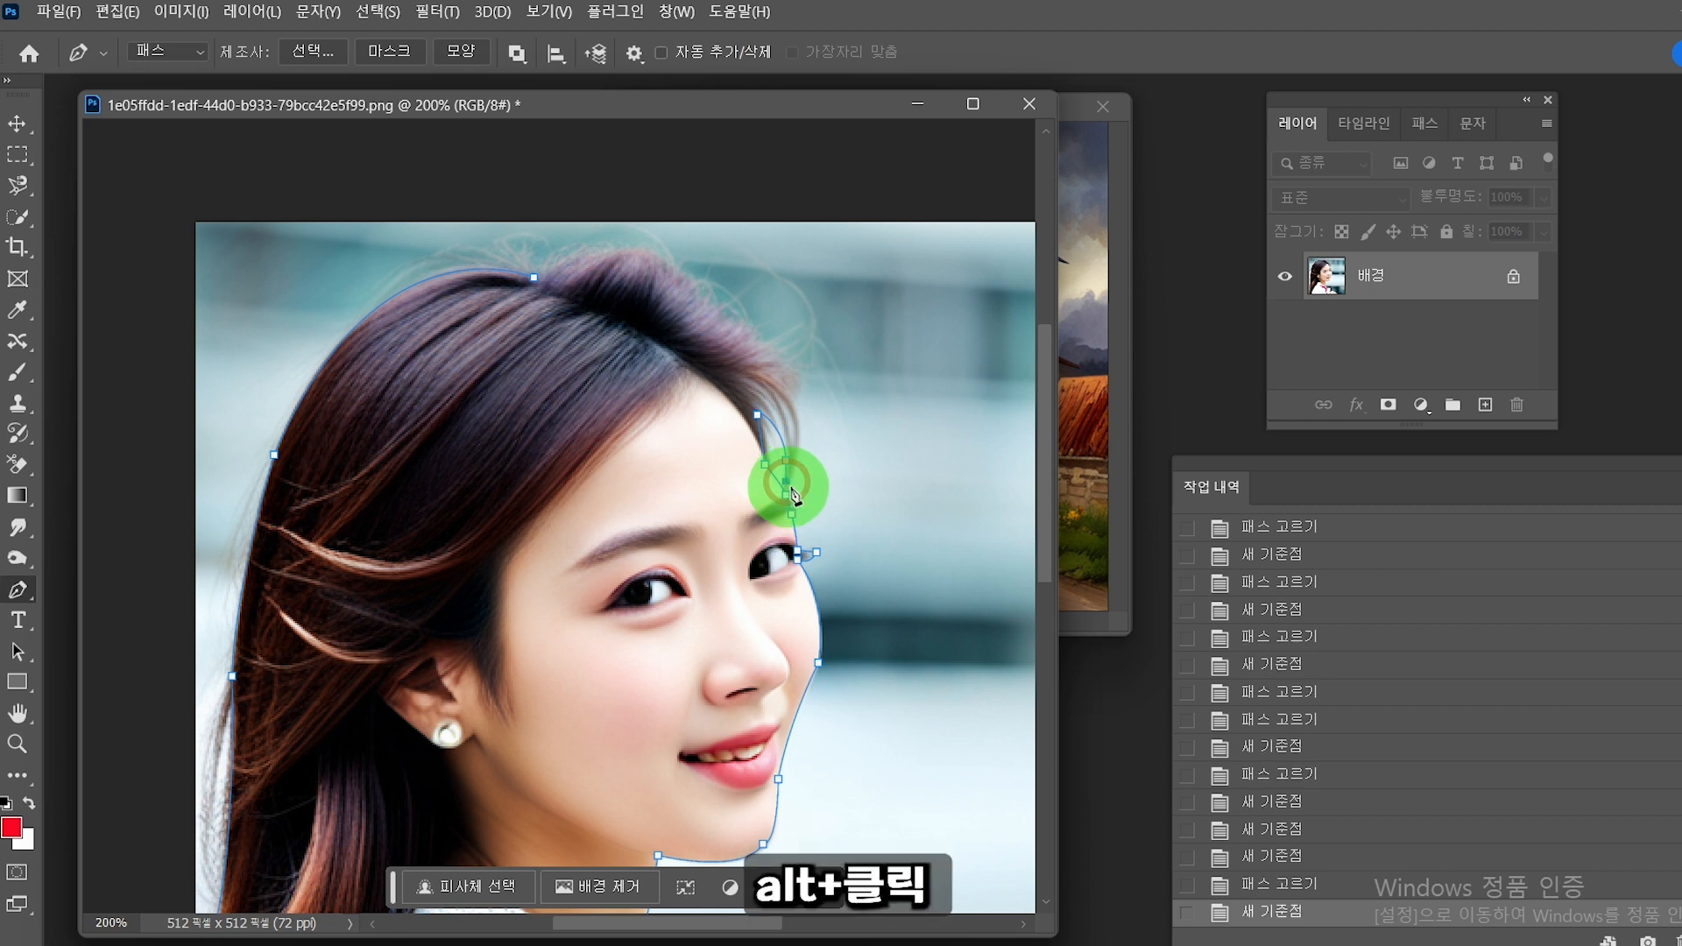
Step: Trace the outer edge of the front hair up toward the crown with curved anchors, removing the outgoing handle at the last one
drag(732, 366, 718, 317)
alt+click(777, 380)
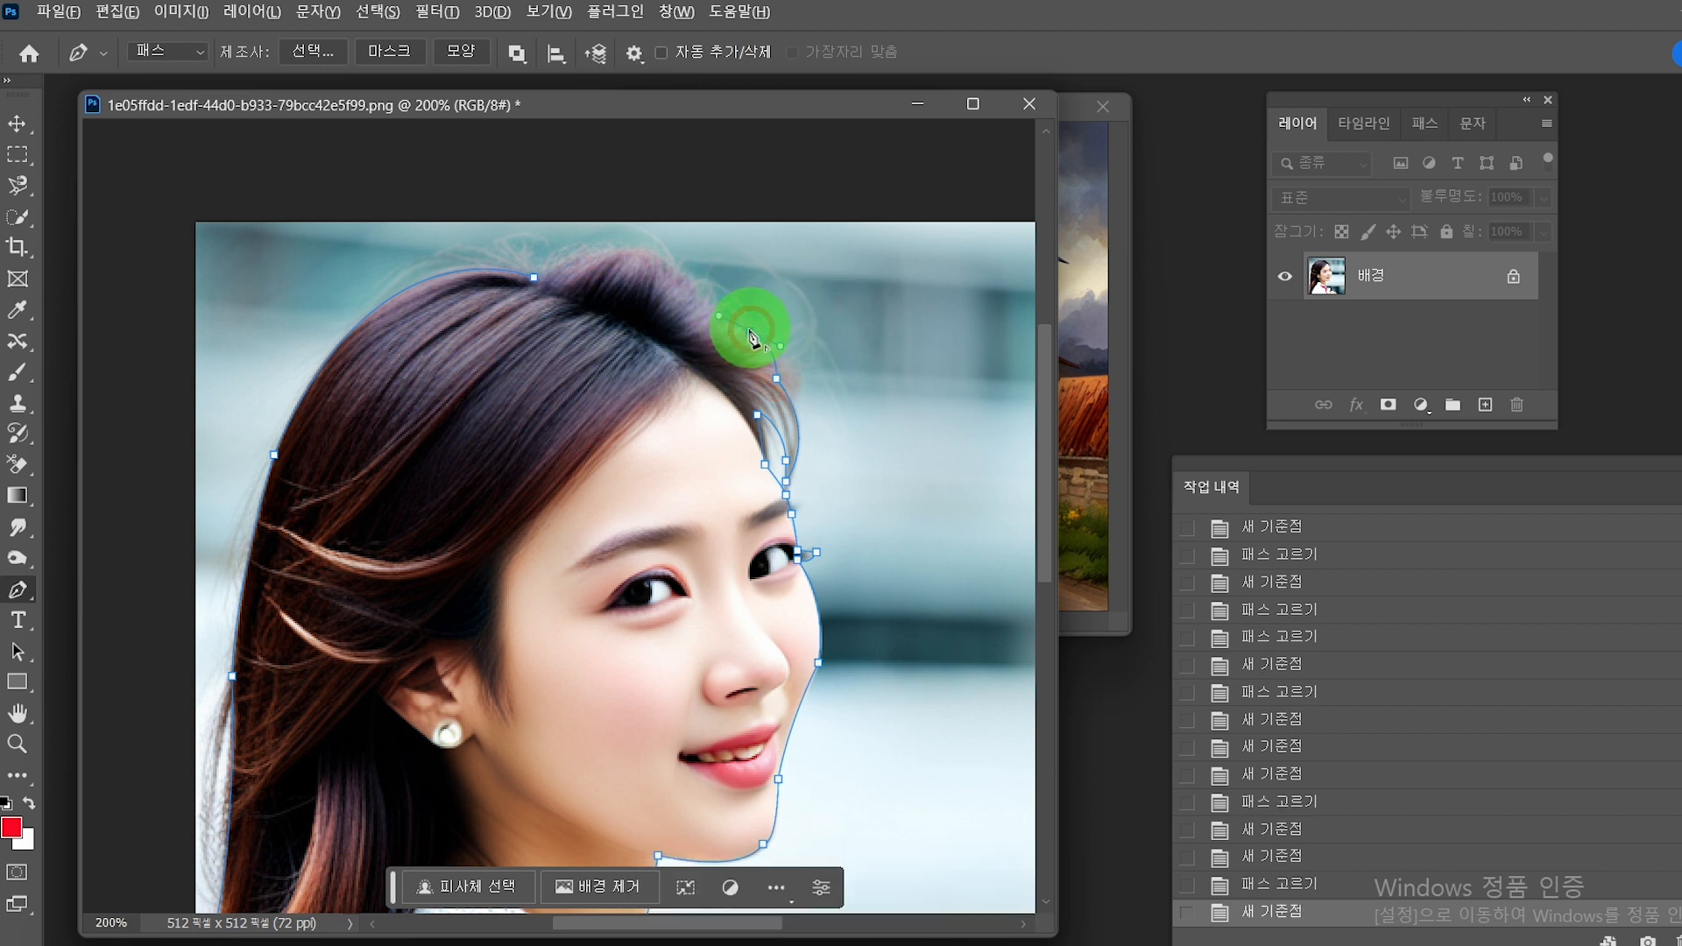
alt+click(751, 331)
click(718, 309)
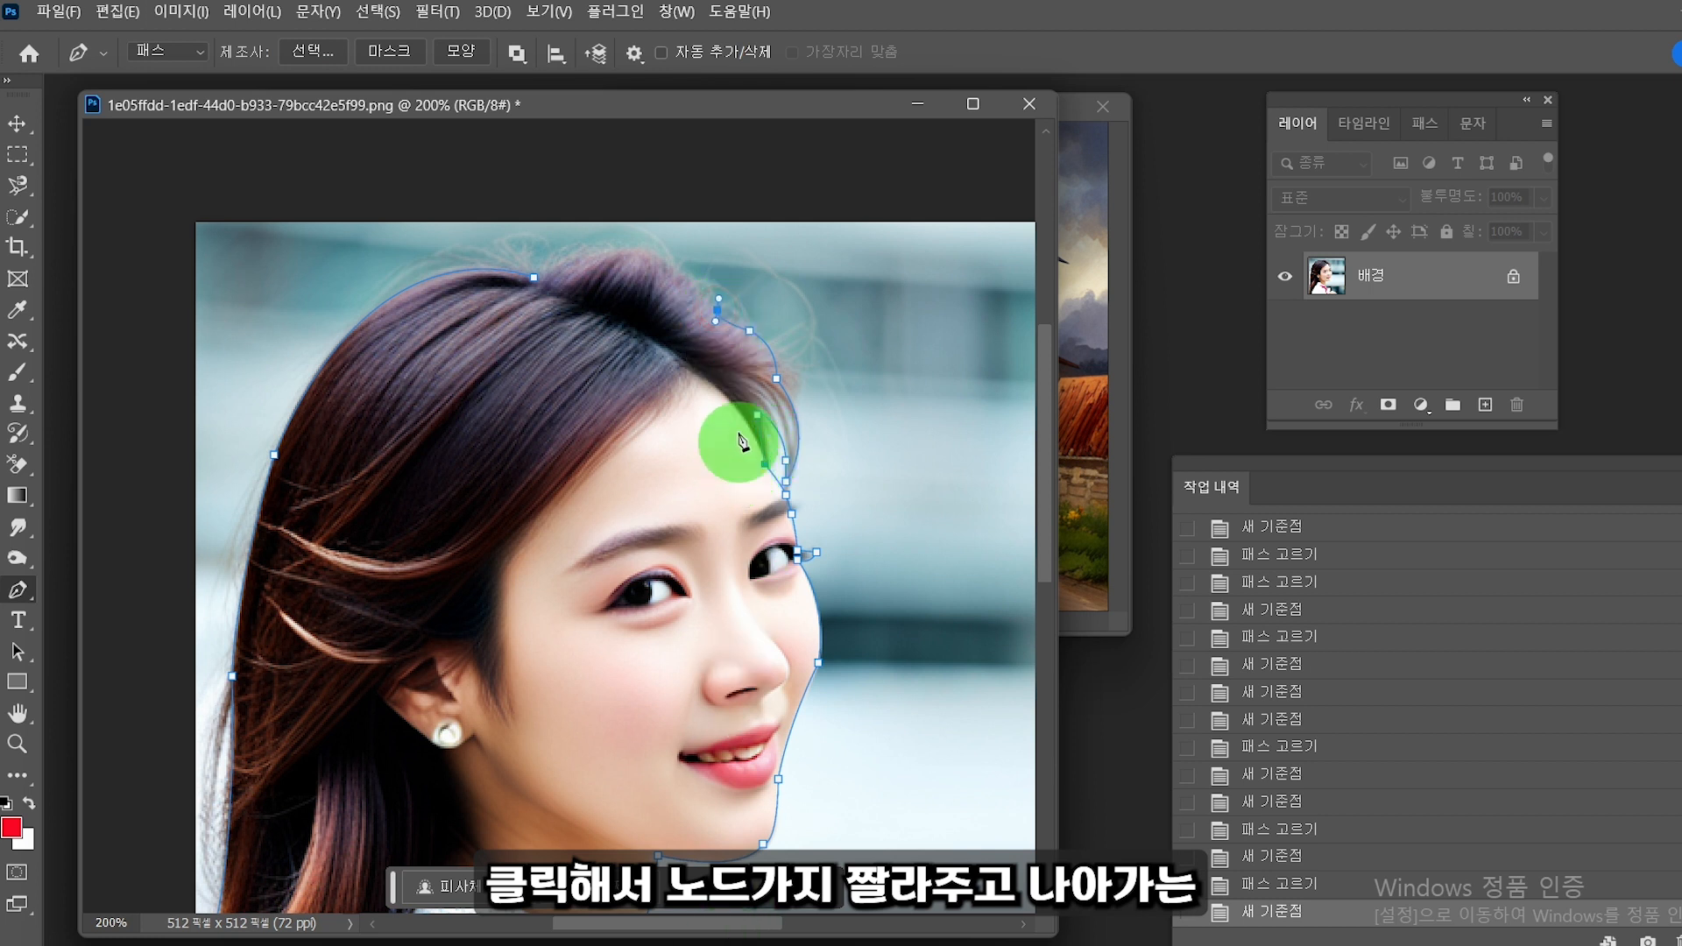
alt+click(718, 312)
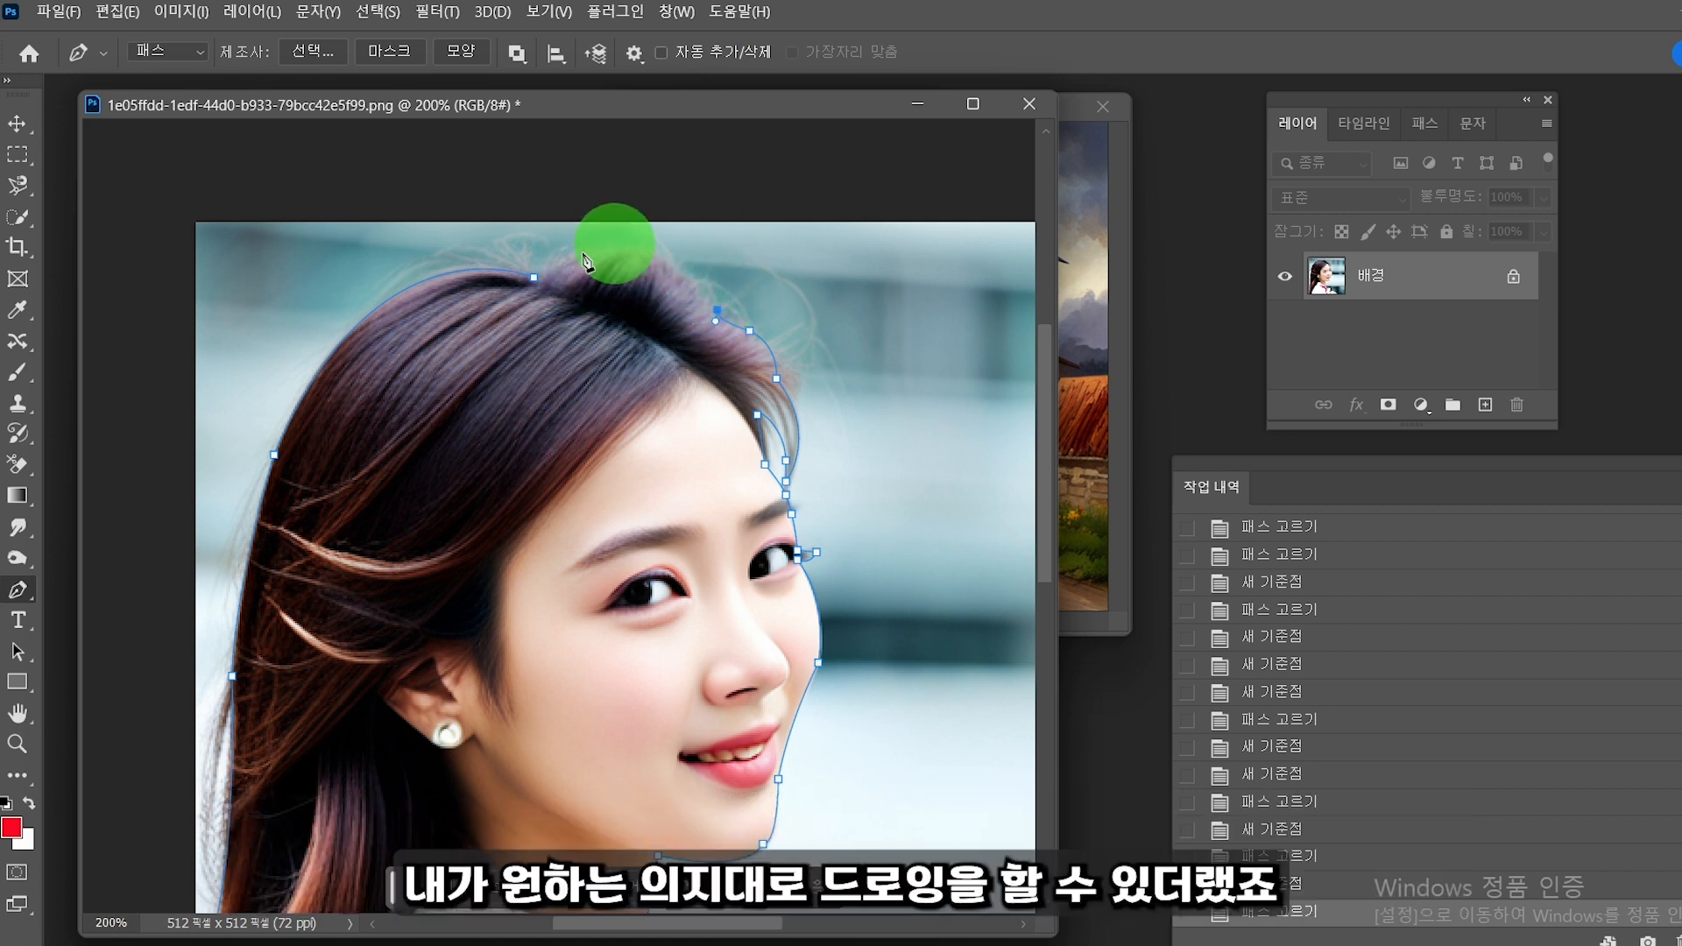
Step: Curve the path over the top of the hair and close it at the starting anchor on the crown
drag(666, 264, 537, 286)
alt+click(666, 264)
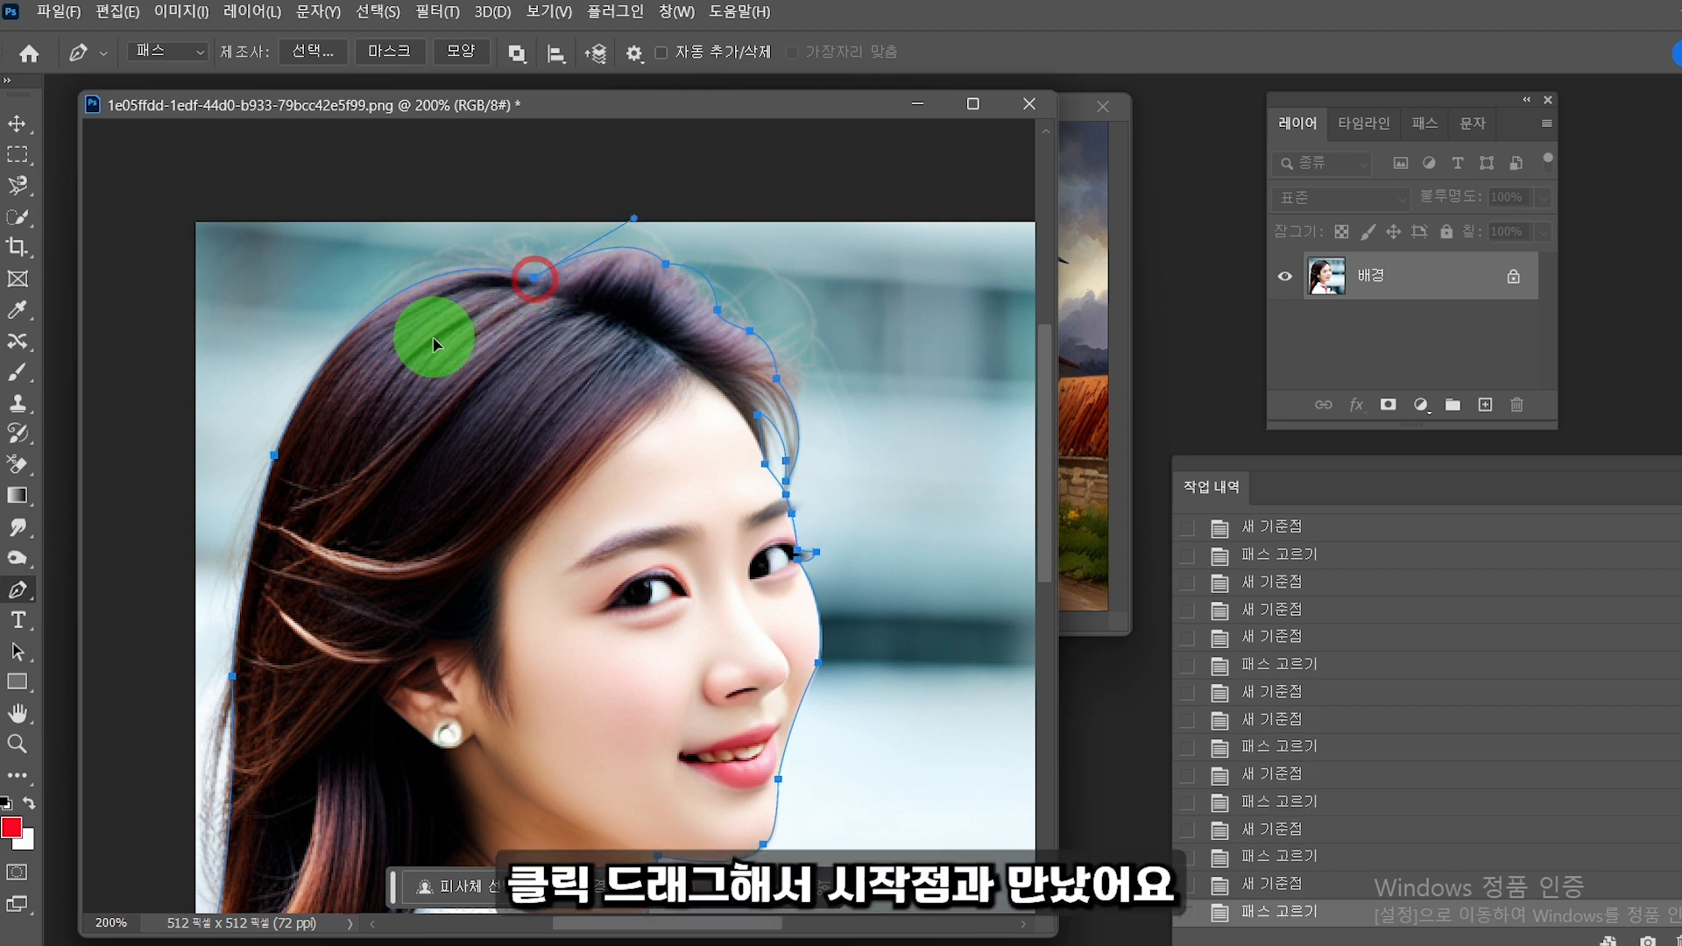
click(523, 296)
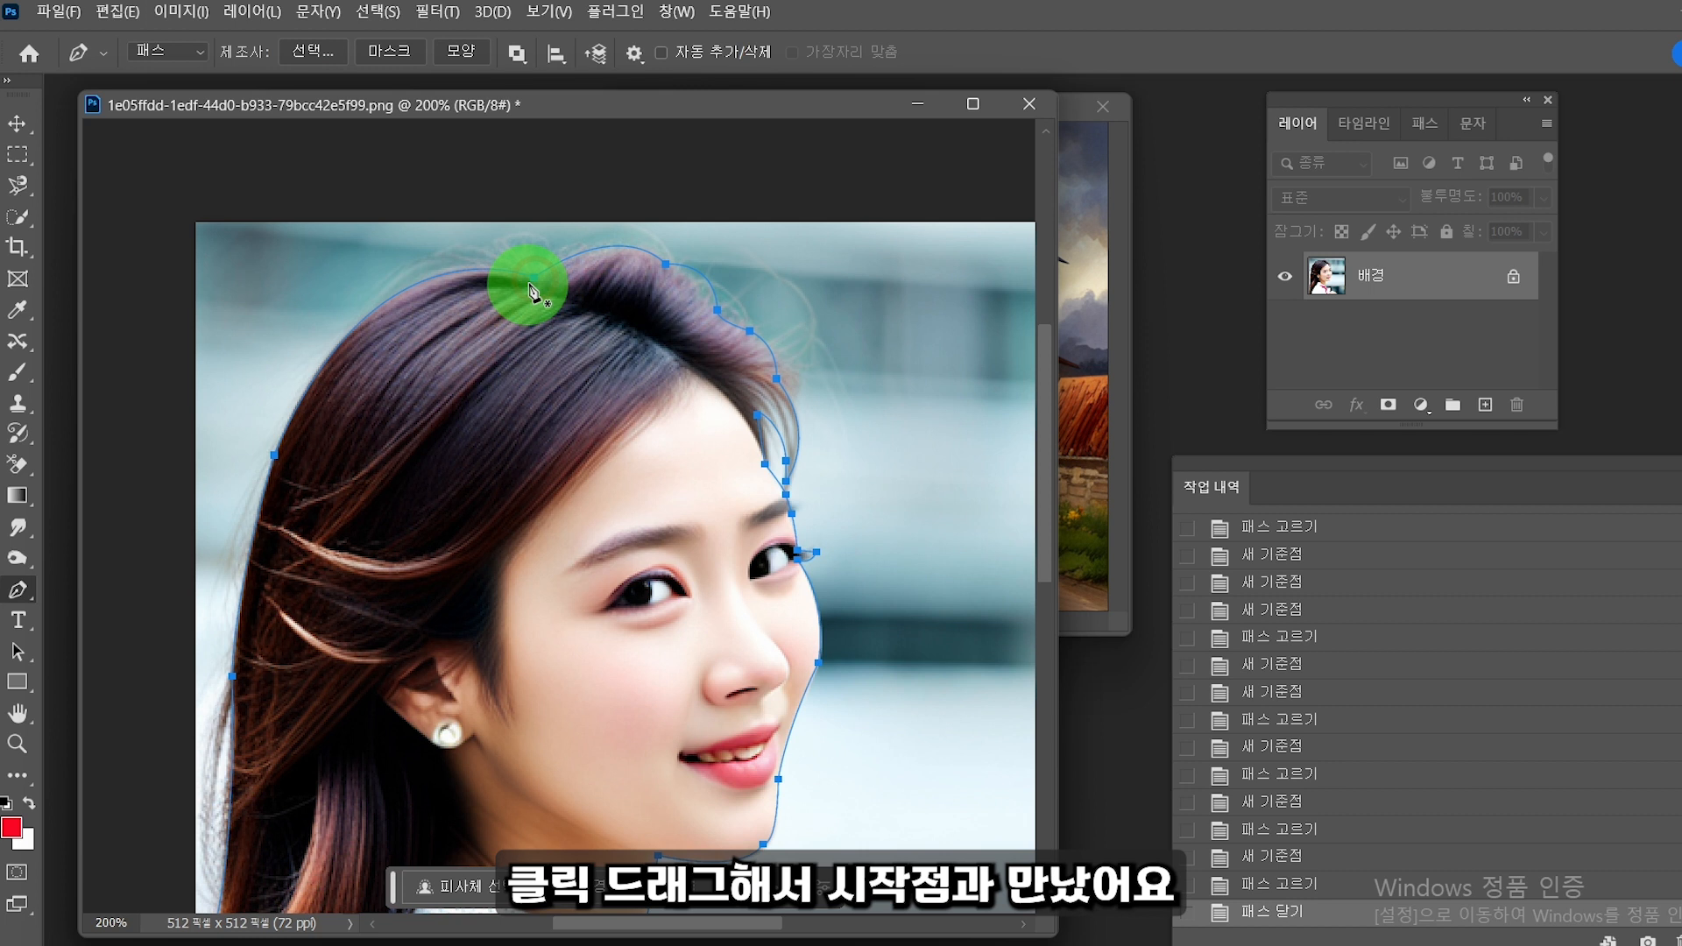
Step: Move the portrait window up, enlarge it to show more of the figure, and shift the Layers panel group closer to it
drag(599, 106, 569, 7)
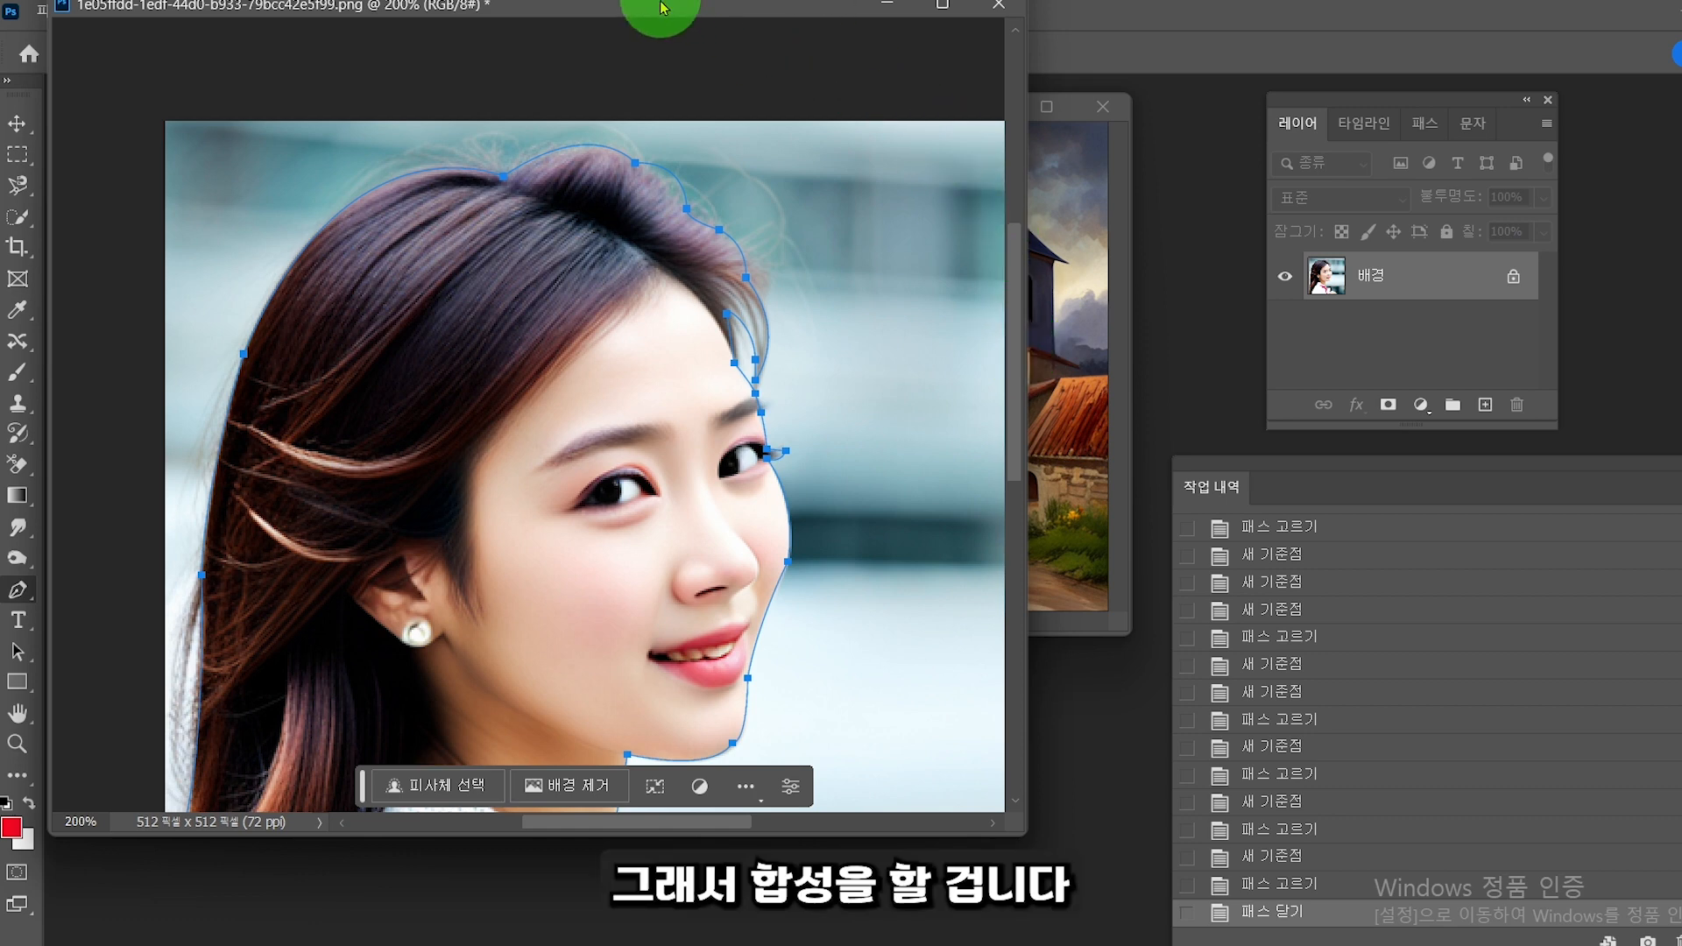
drag(1021, 823, 1046, 945)
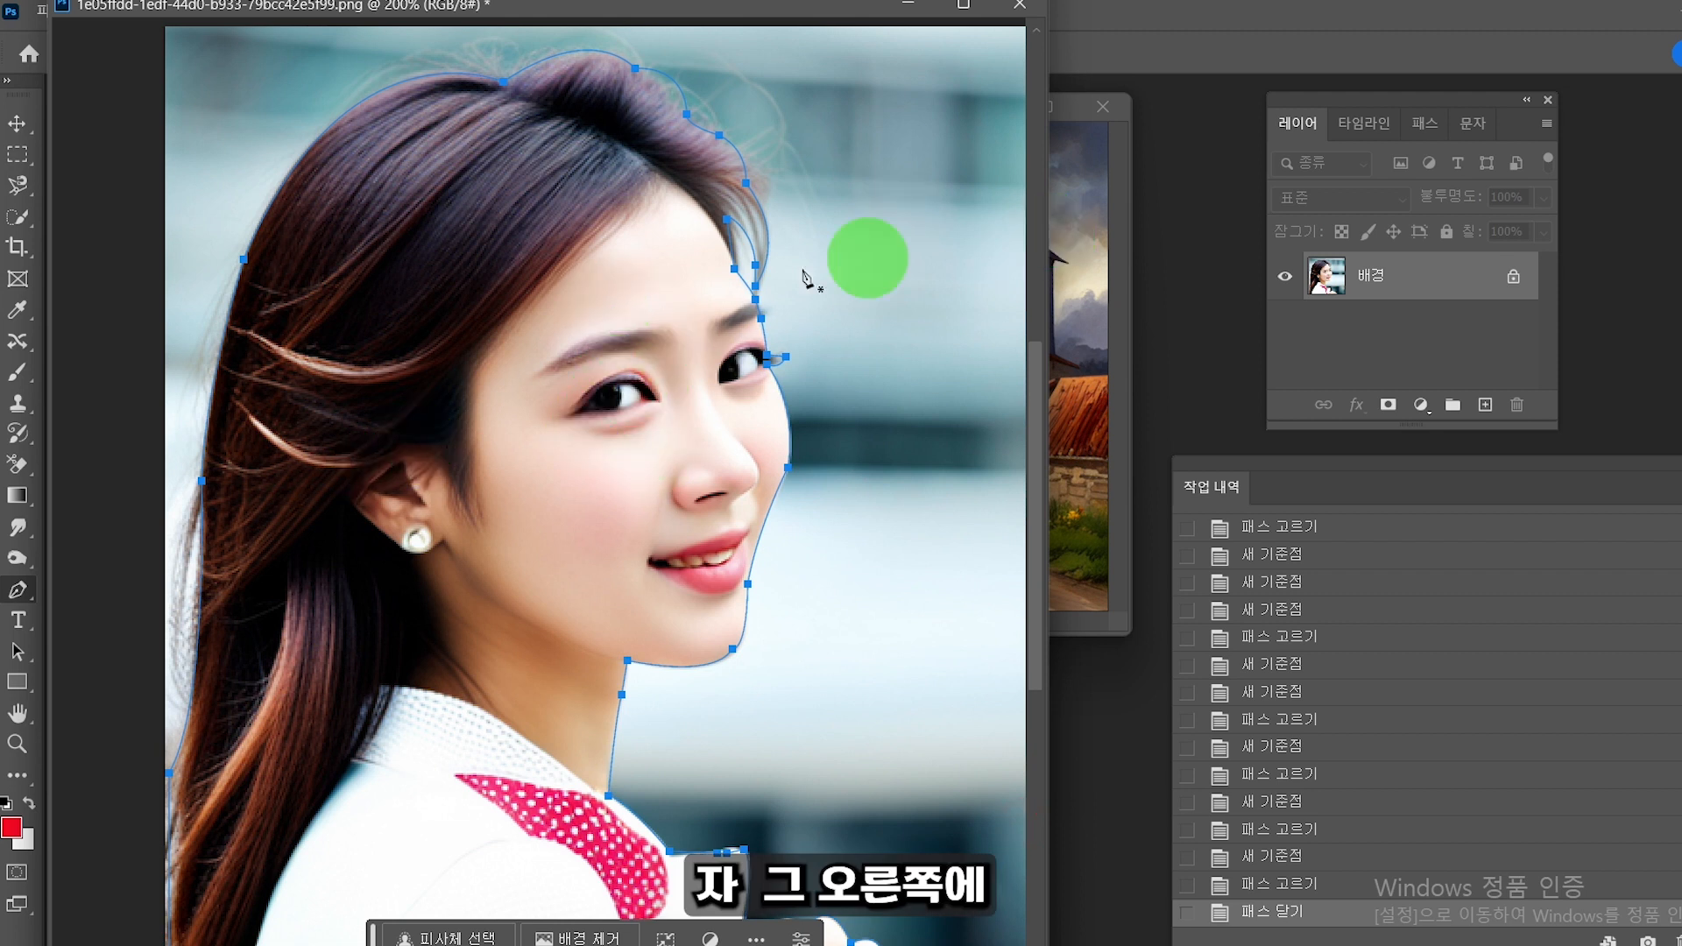
drag(1358, 92, 1247, 82)
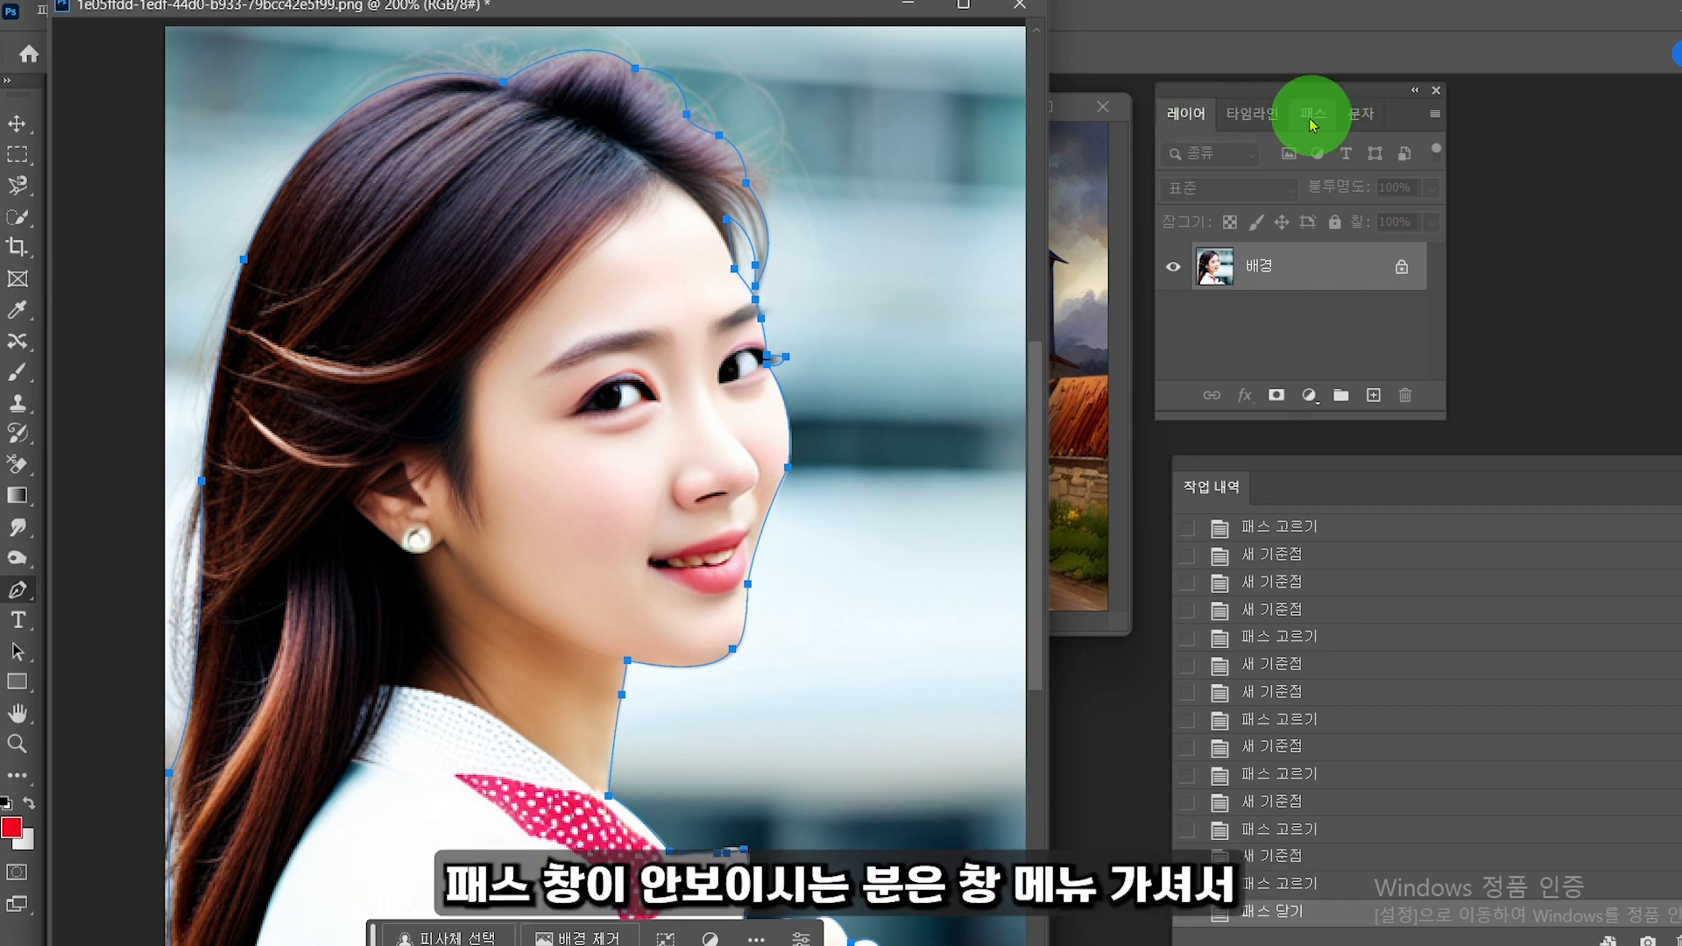
Step: Move the portrait window clear of the menu bar and display the Paths panel
drag(817, 12, 706, 60)
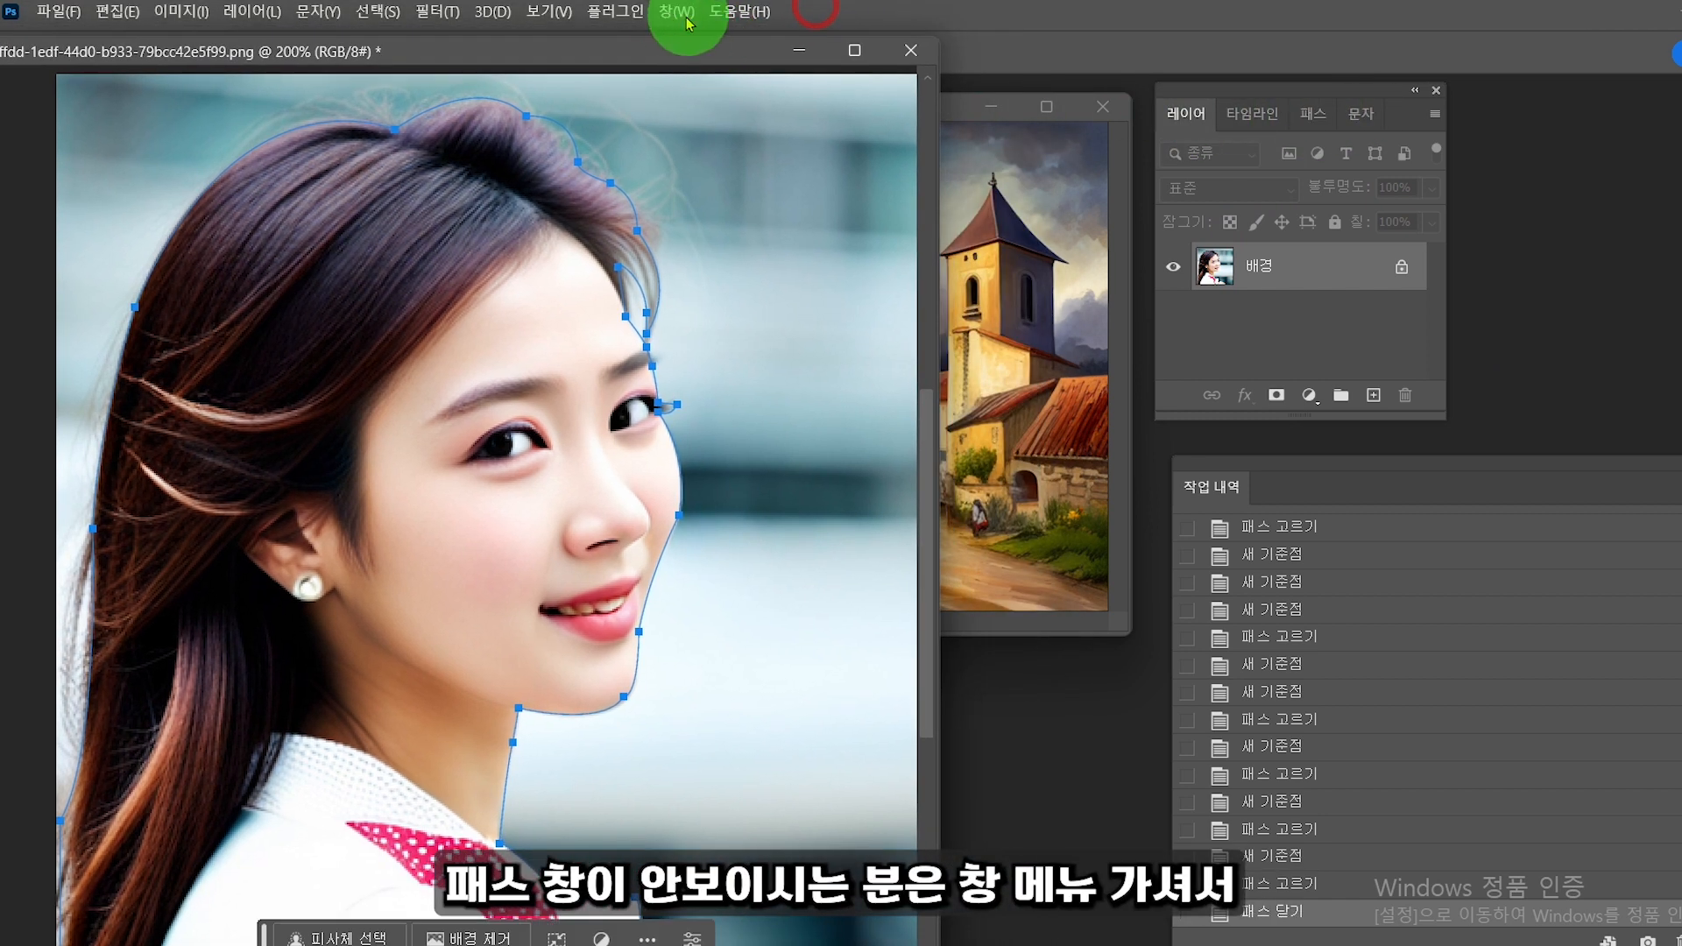
click(676, 12)
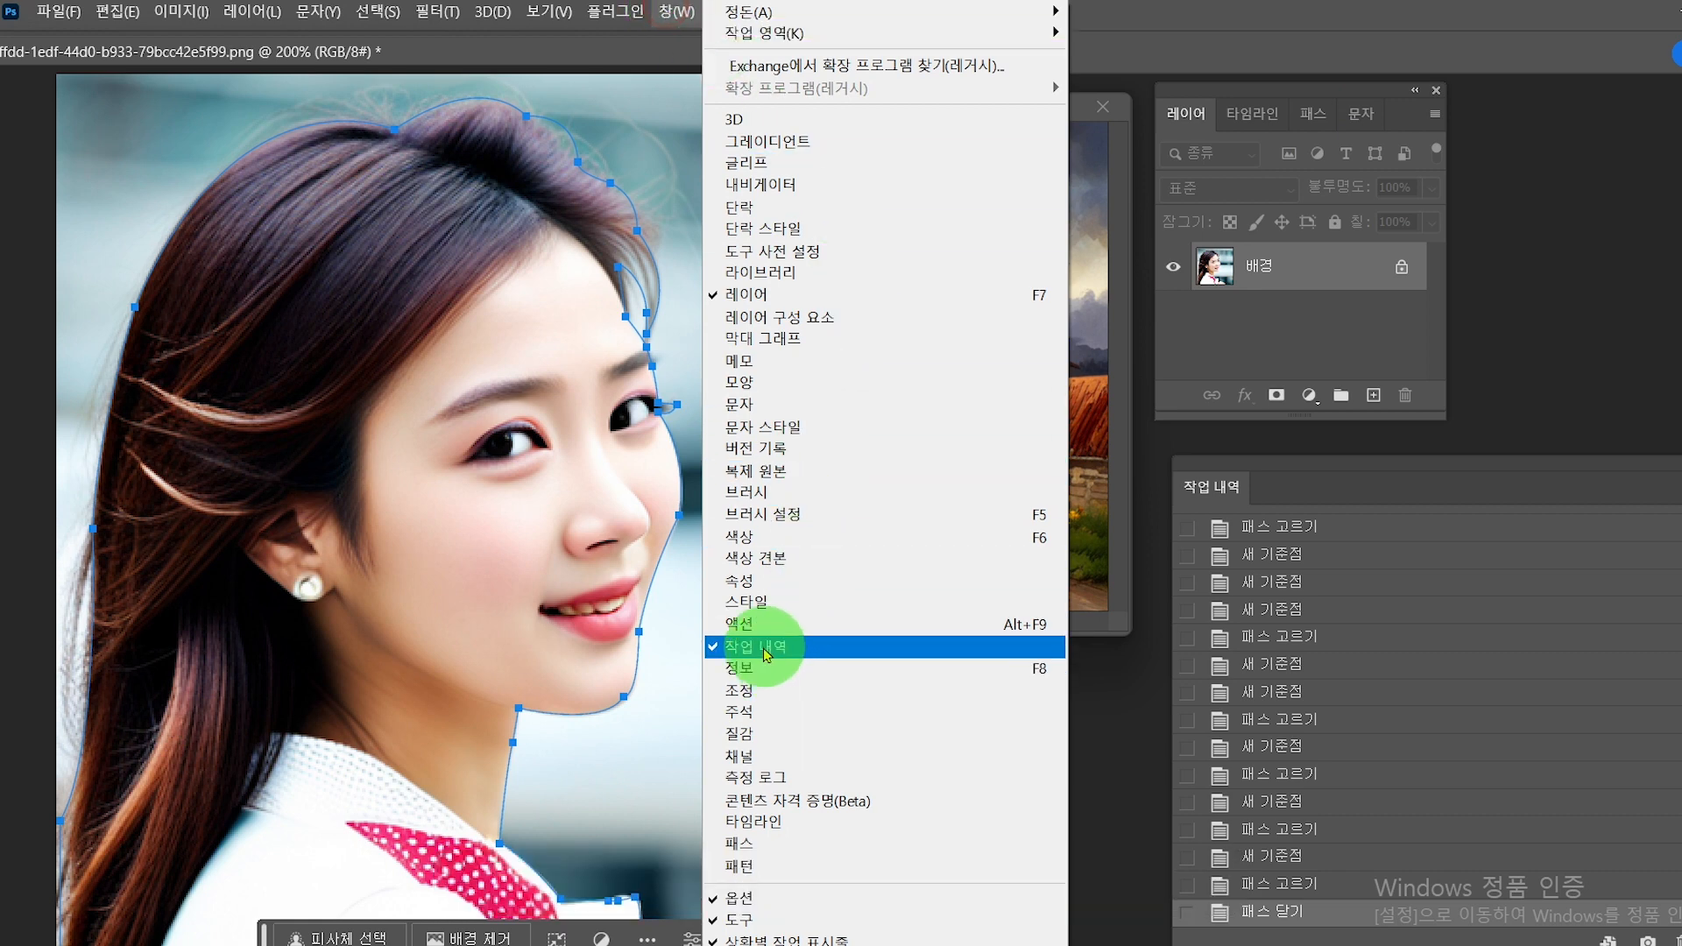
click(751, 843)
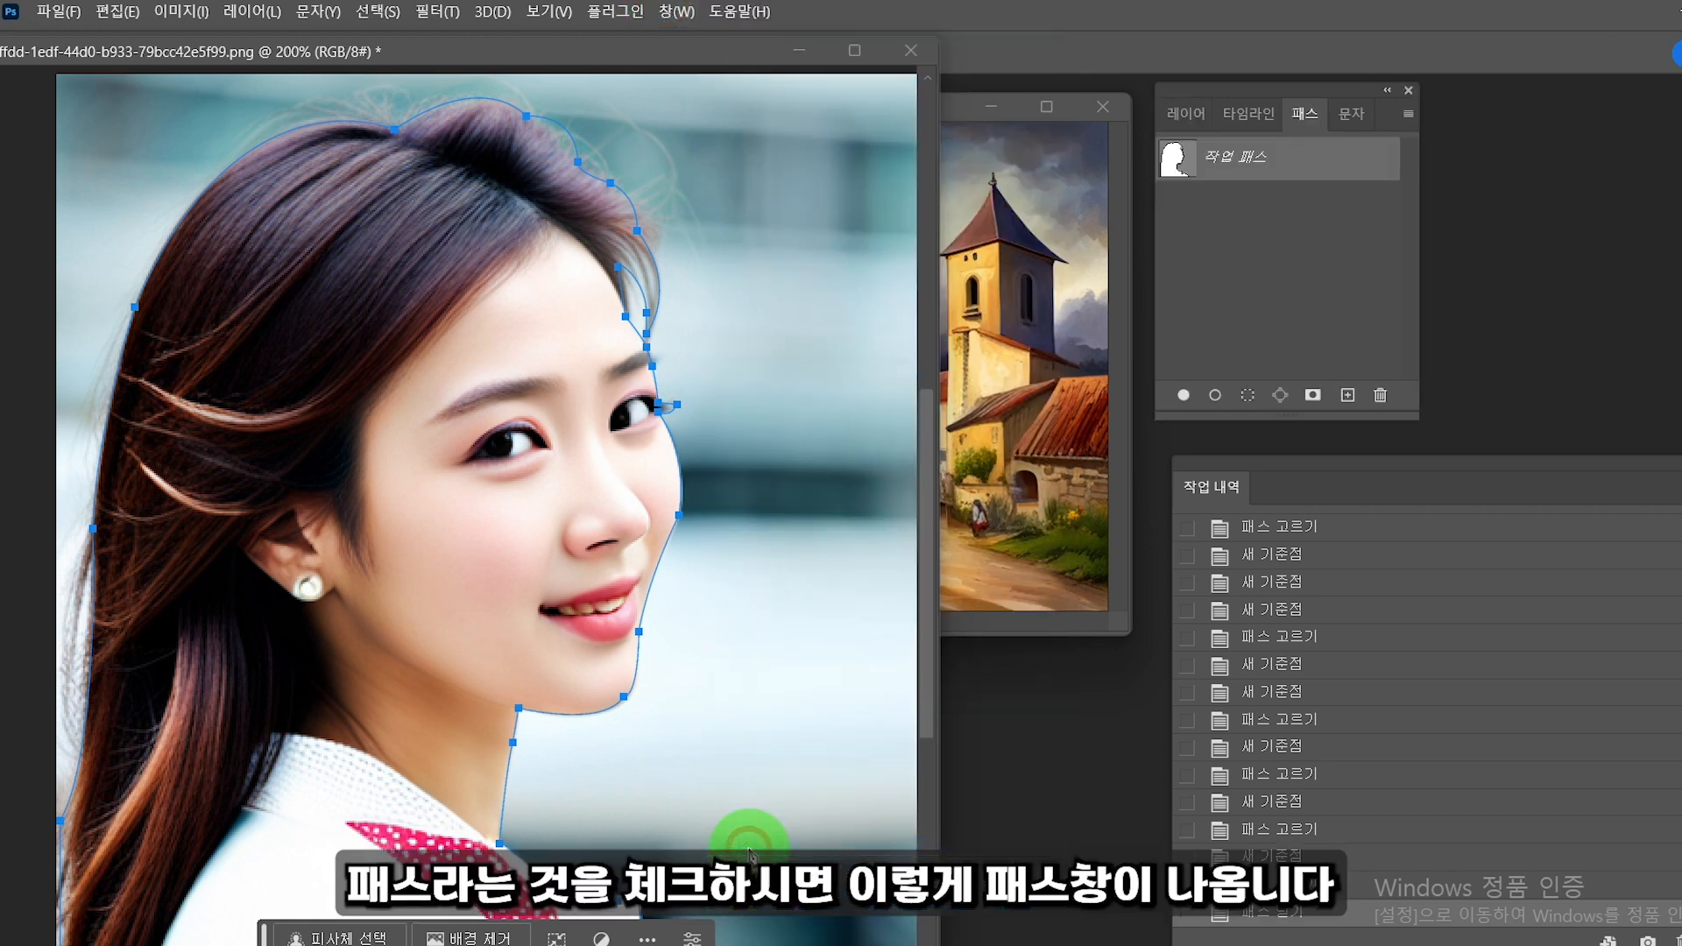
Step: Detach the Paths panel from the Layers panel group, dock it back, and switch between the Layers and Paths panels
drag(1305, 116, 1457, 140)
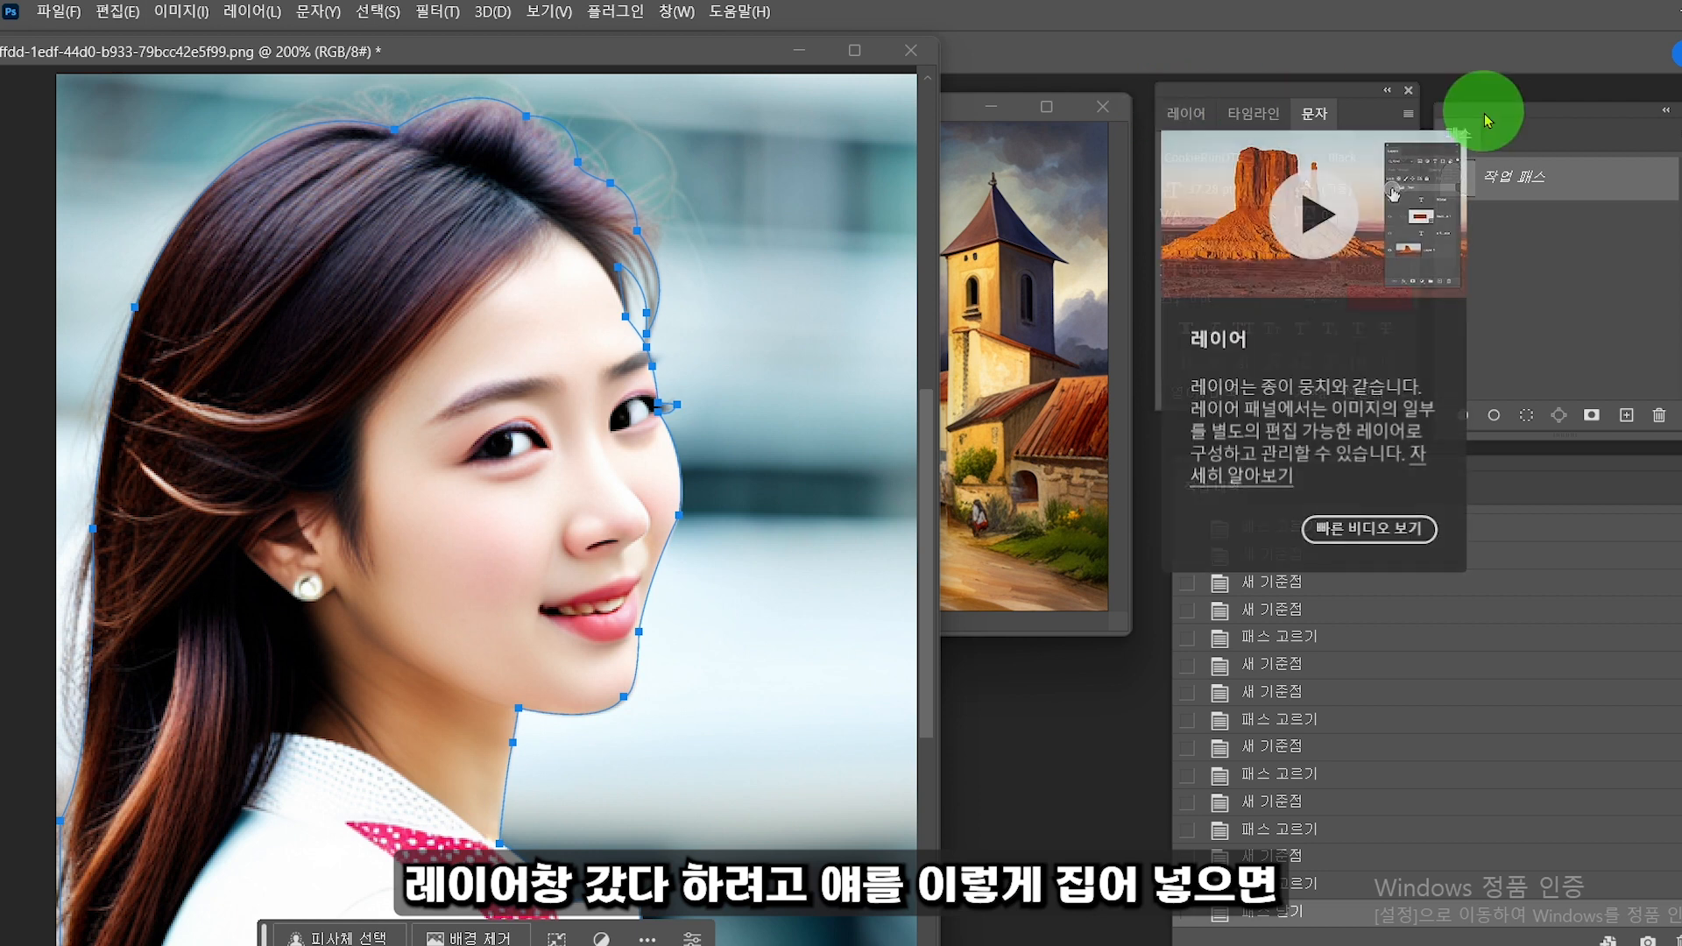
drag(1470, 105, 1344, 102)
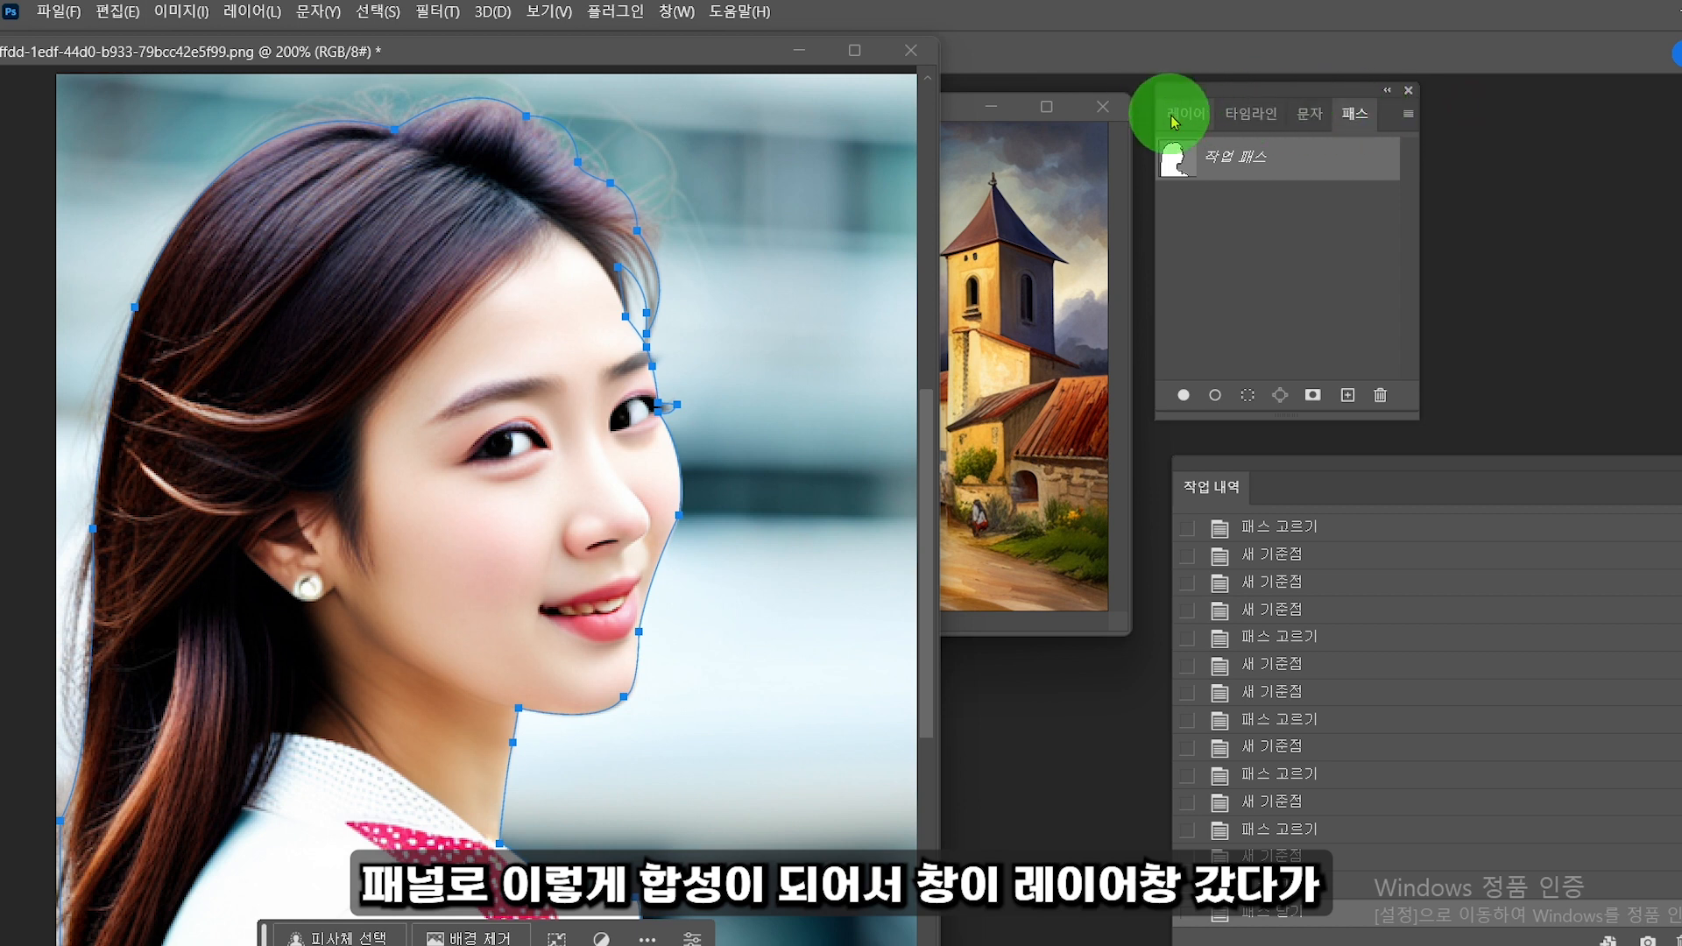
click(1174, 121)
click(1364, 114)
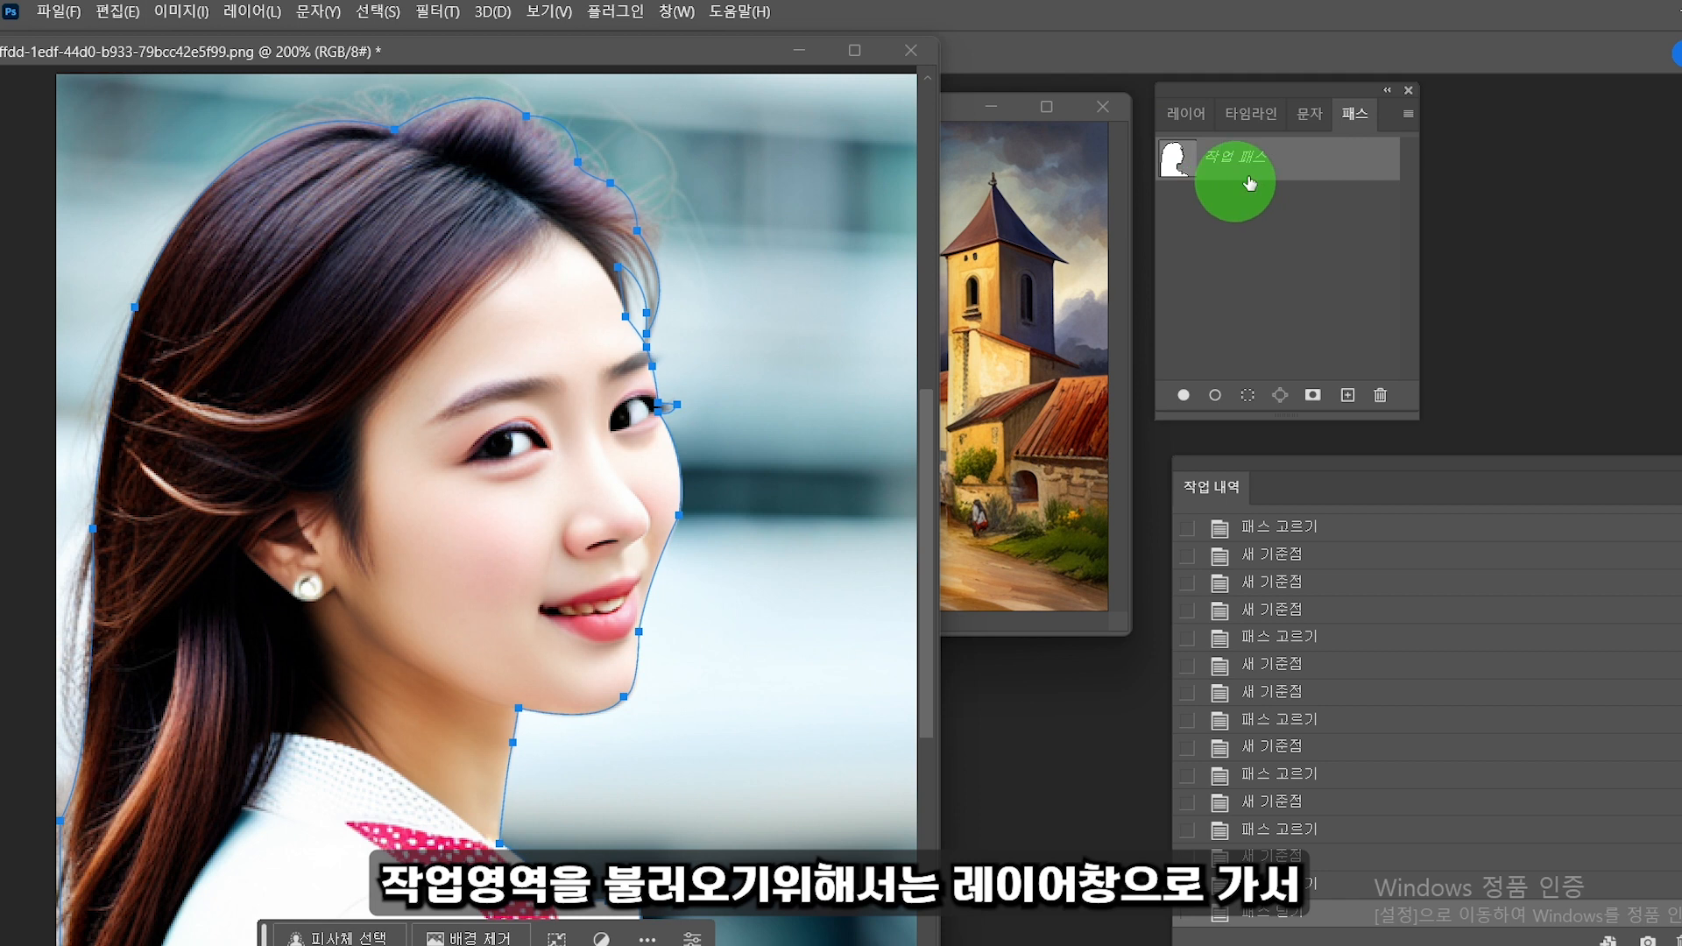
Step: Select the portrait's background layer and load the work path around the woman as a selection
click(1186, 114)
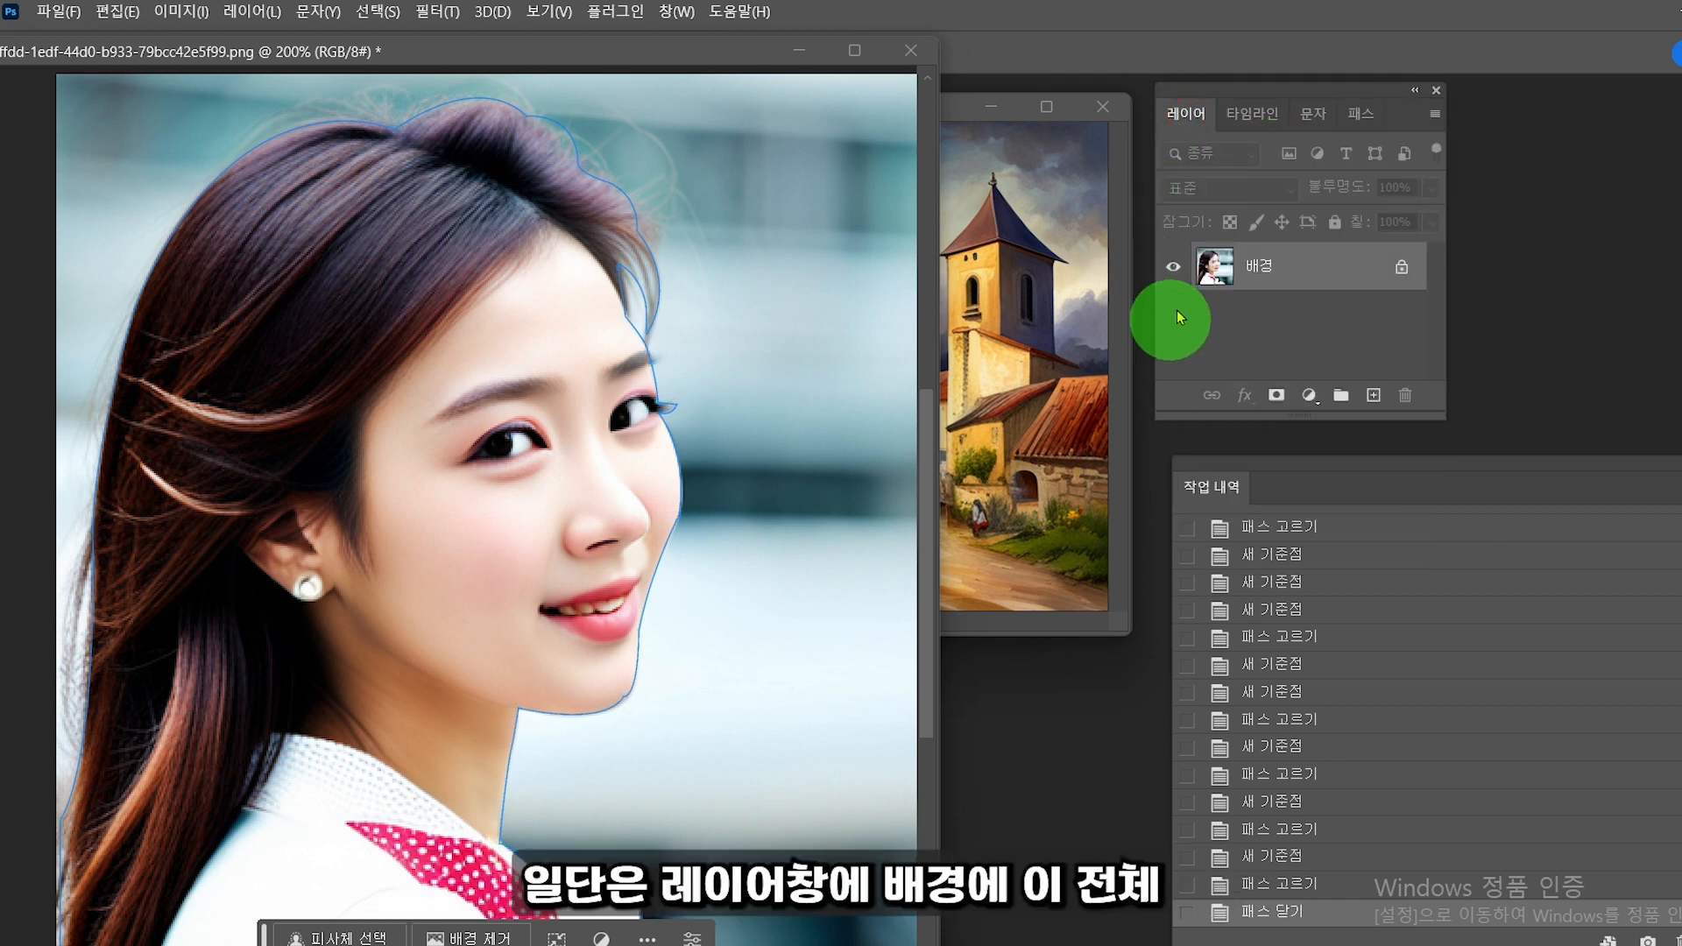
click(1289, 261)
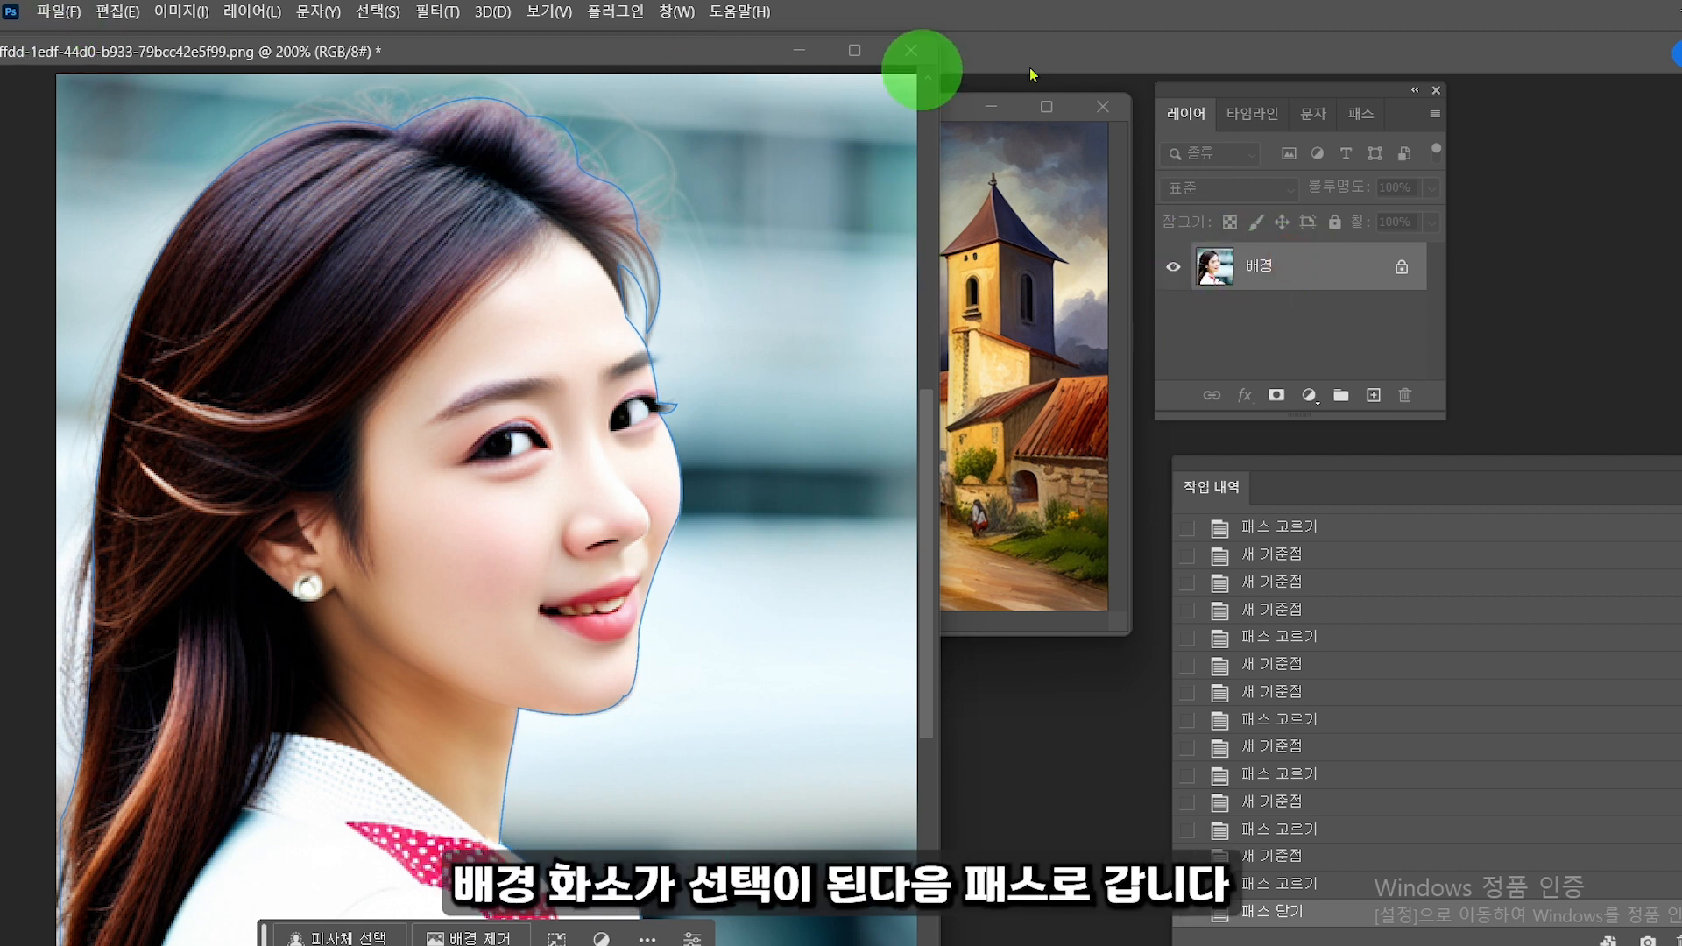
click(1356, 113)
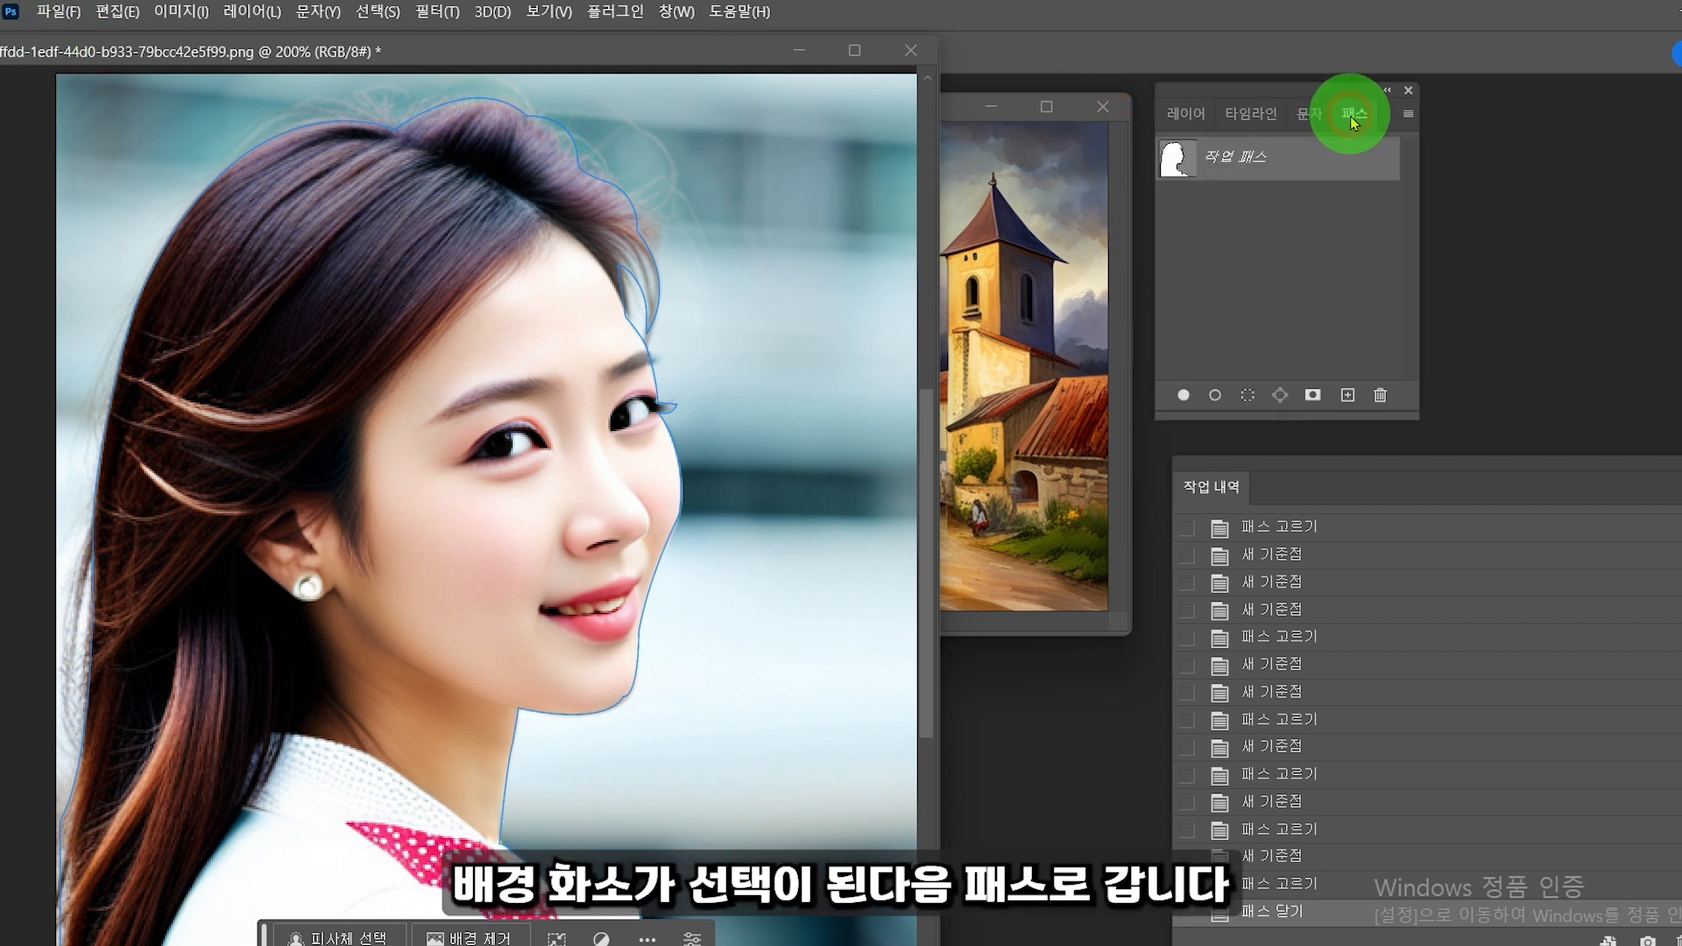
click(1246, 156)
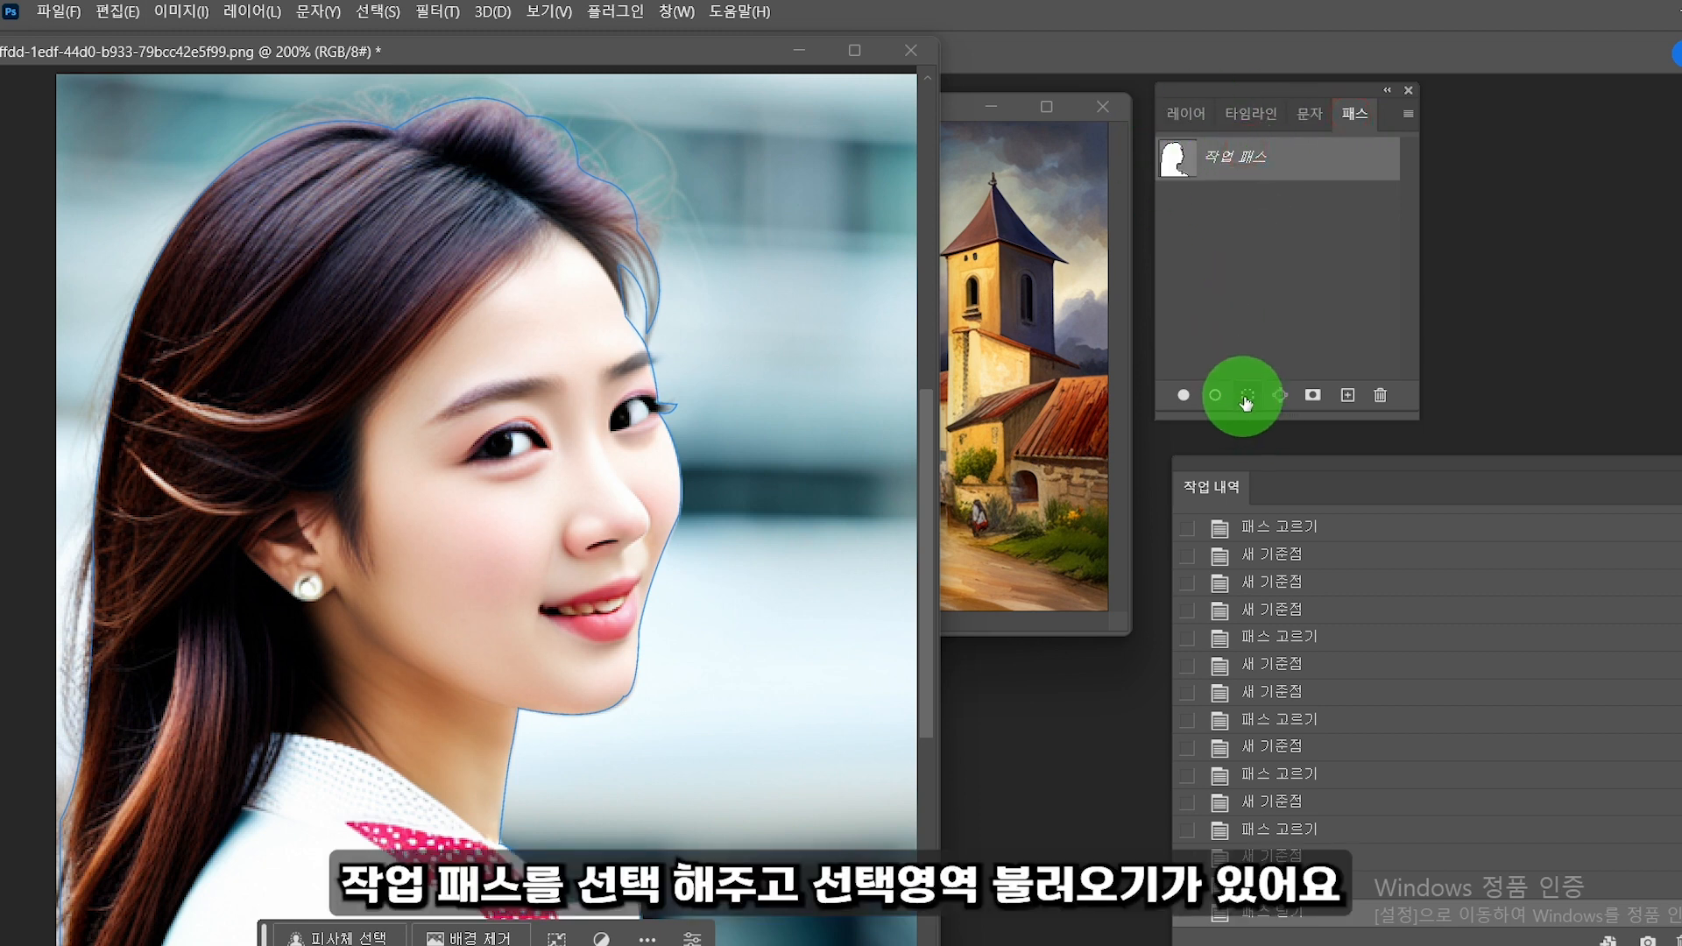
click(1246, 398)
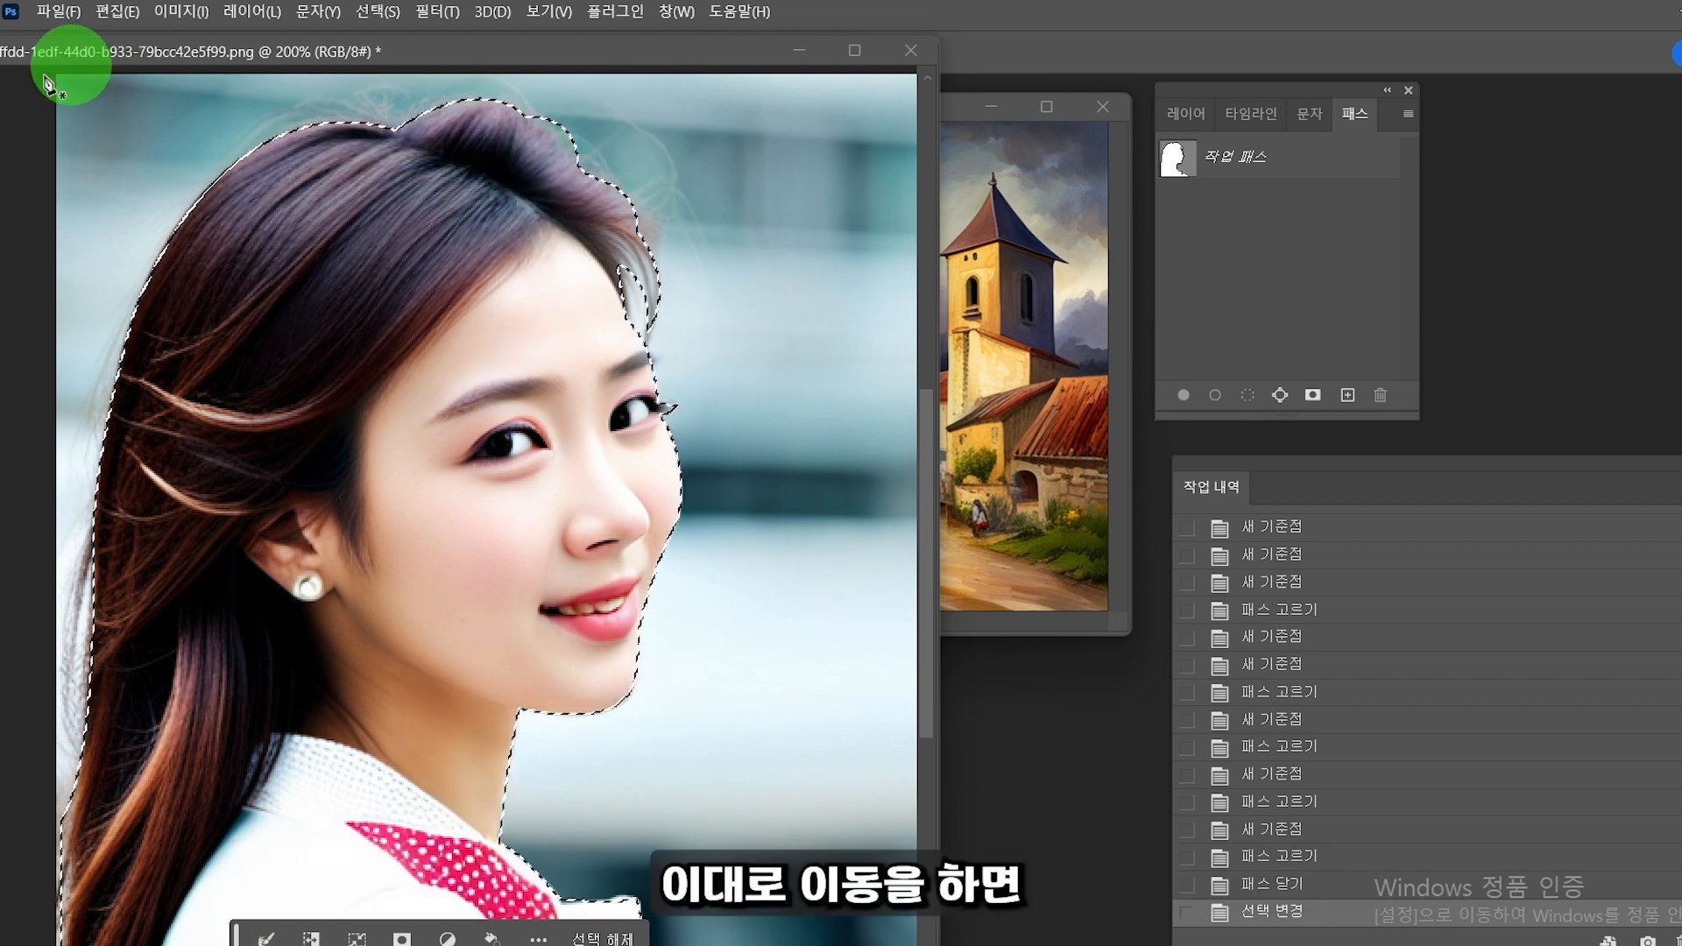
Step: Rearrange the portrait window and the Paths and History panels, and bring the village painting window to the front
drag(465, 46, 517, 107)
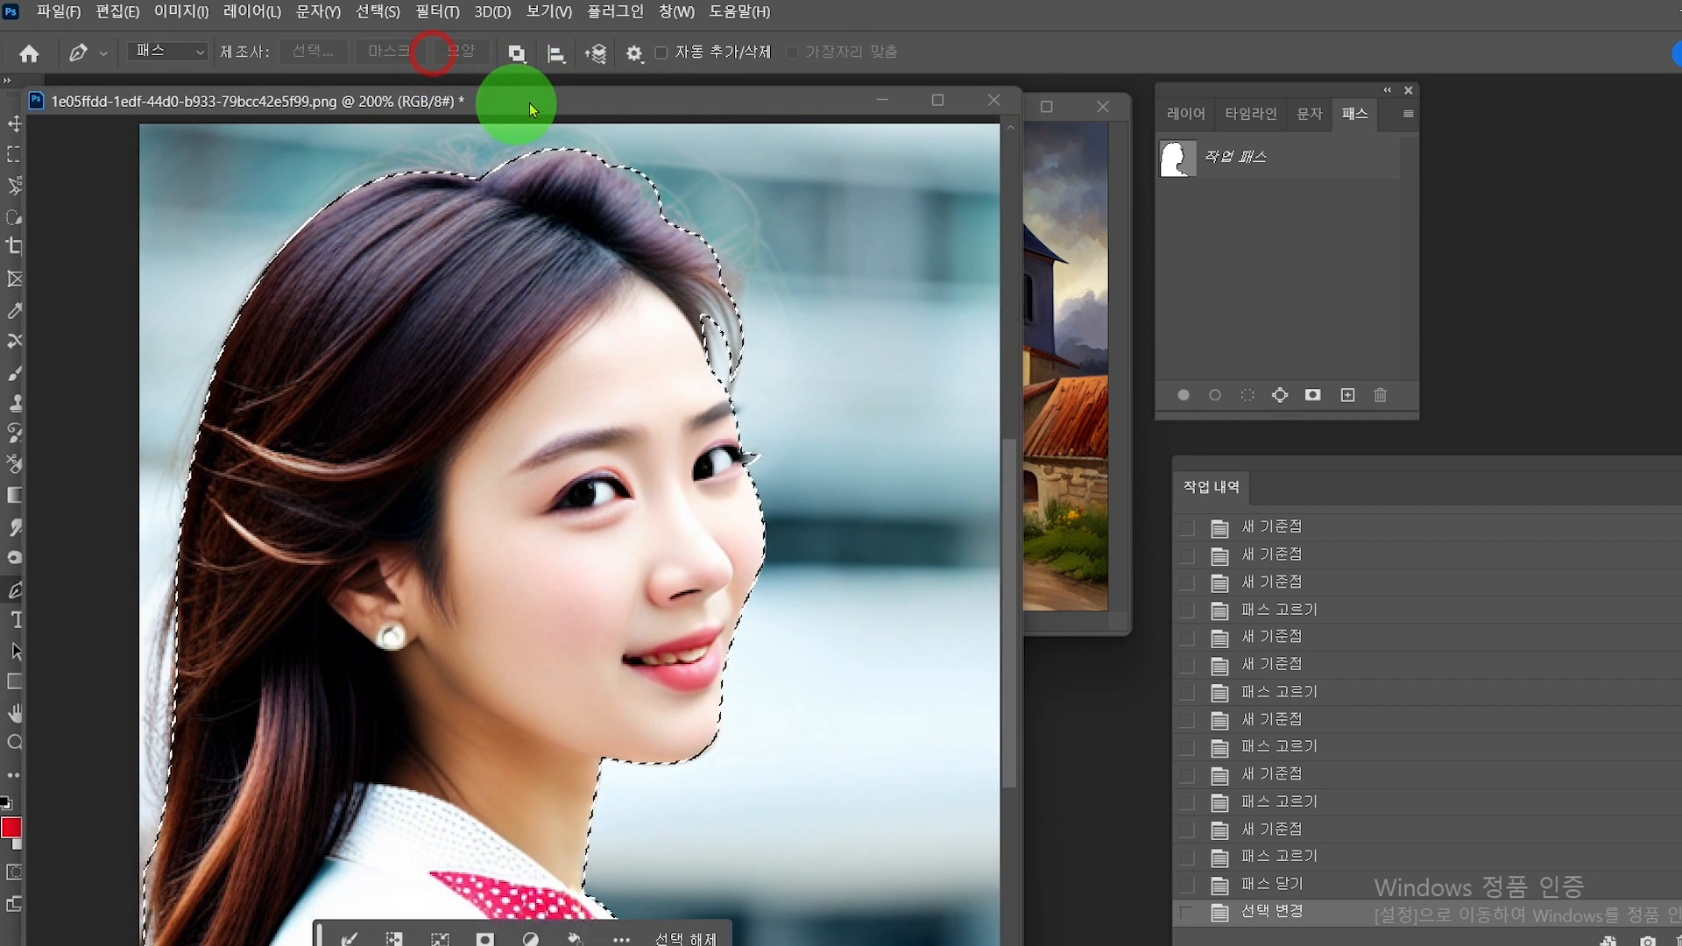
drag(1204, 92, 1453, 219)
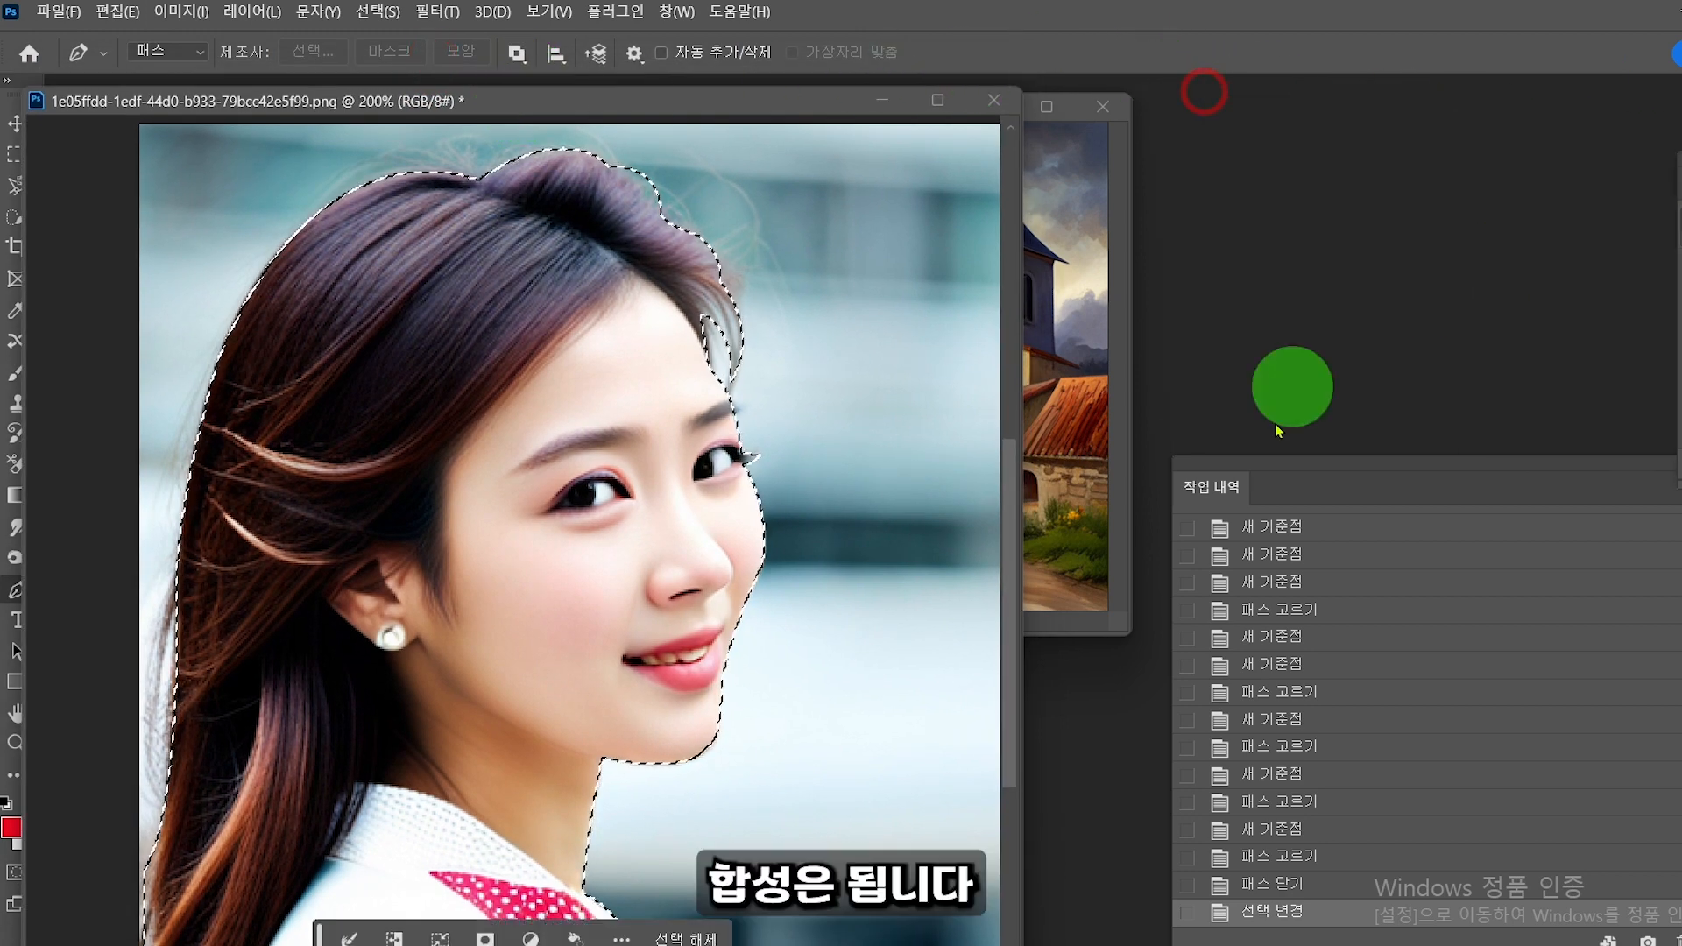
drag(1224, 464, 1546, 572)
drag(1679, 161, 1510, 132)
click(1074, 108)
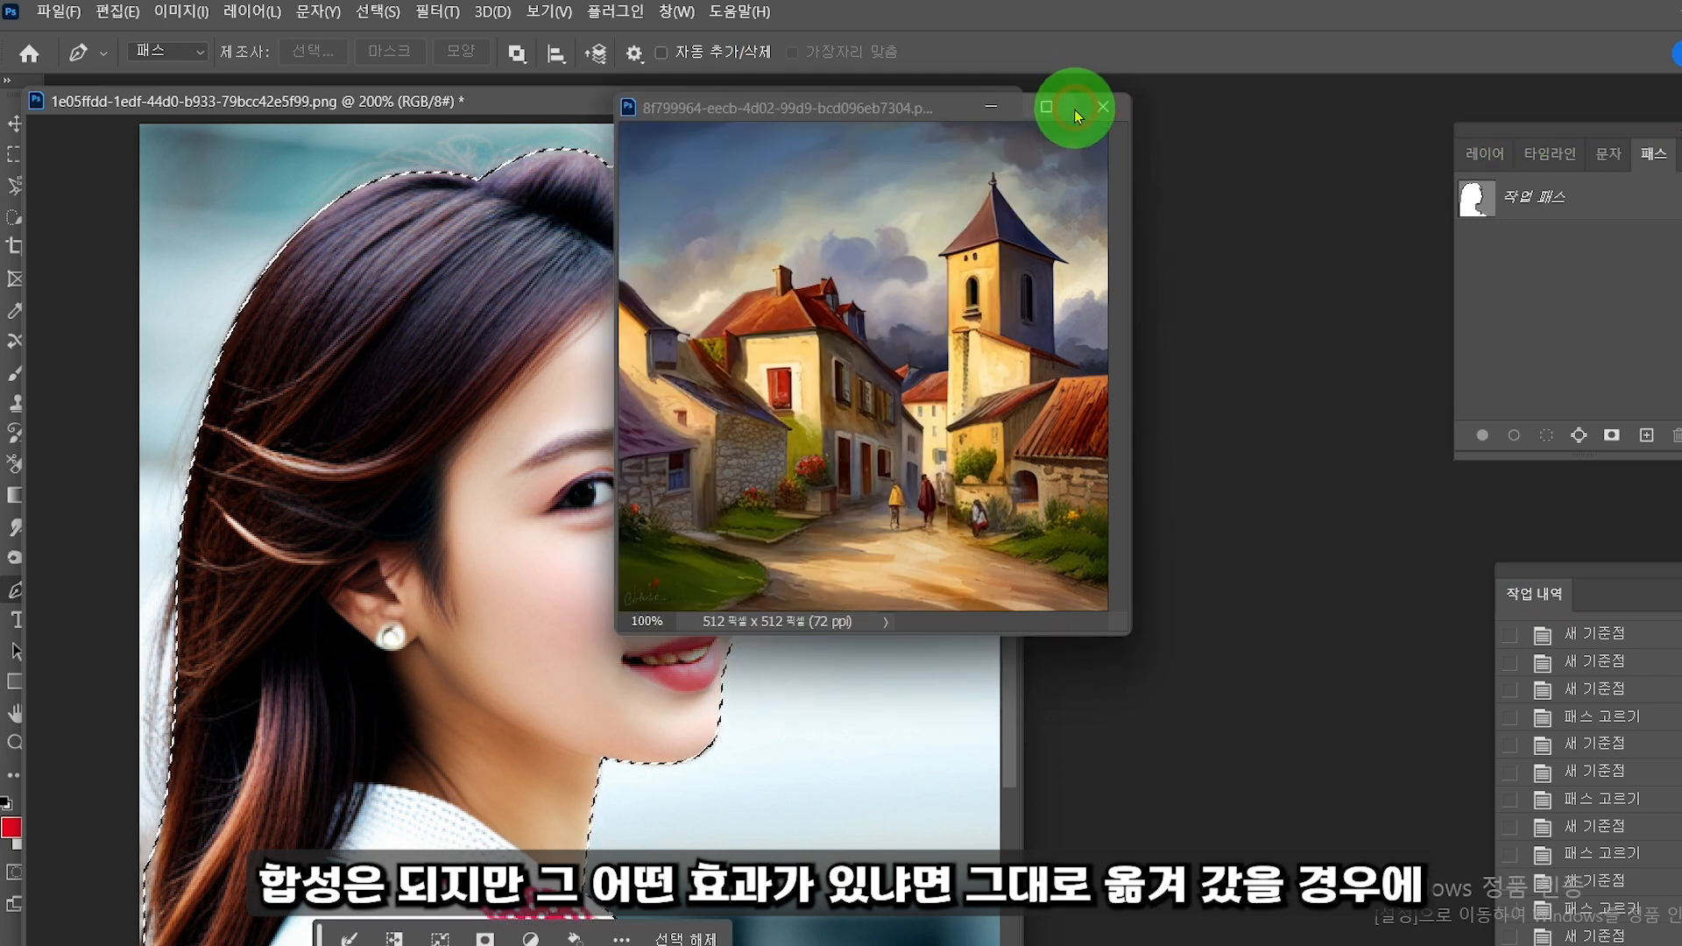
Step: Place the village painting window and History panel beside the portrait, and return to the portrait with its Paths panel displayed
drag(933, 107, 1258, 124)
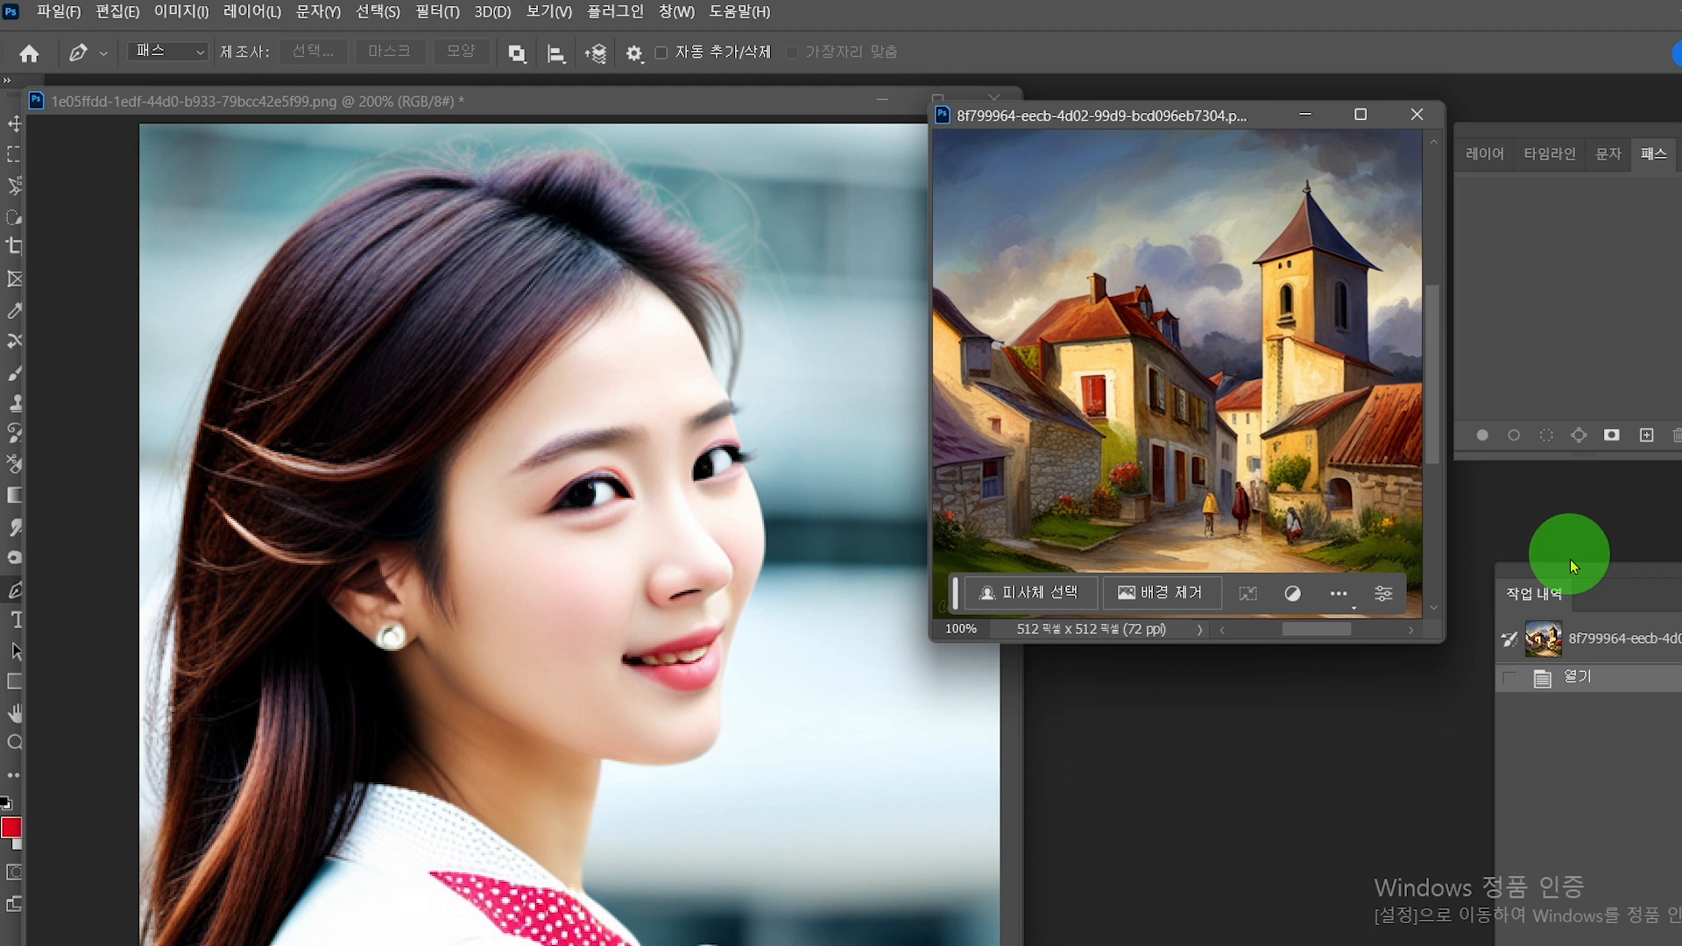
drag(1574, 578, 1296, 565)
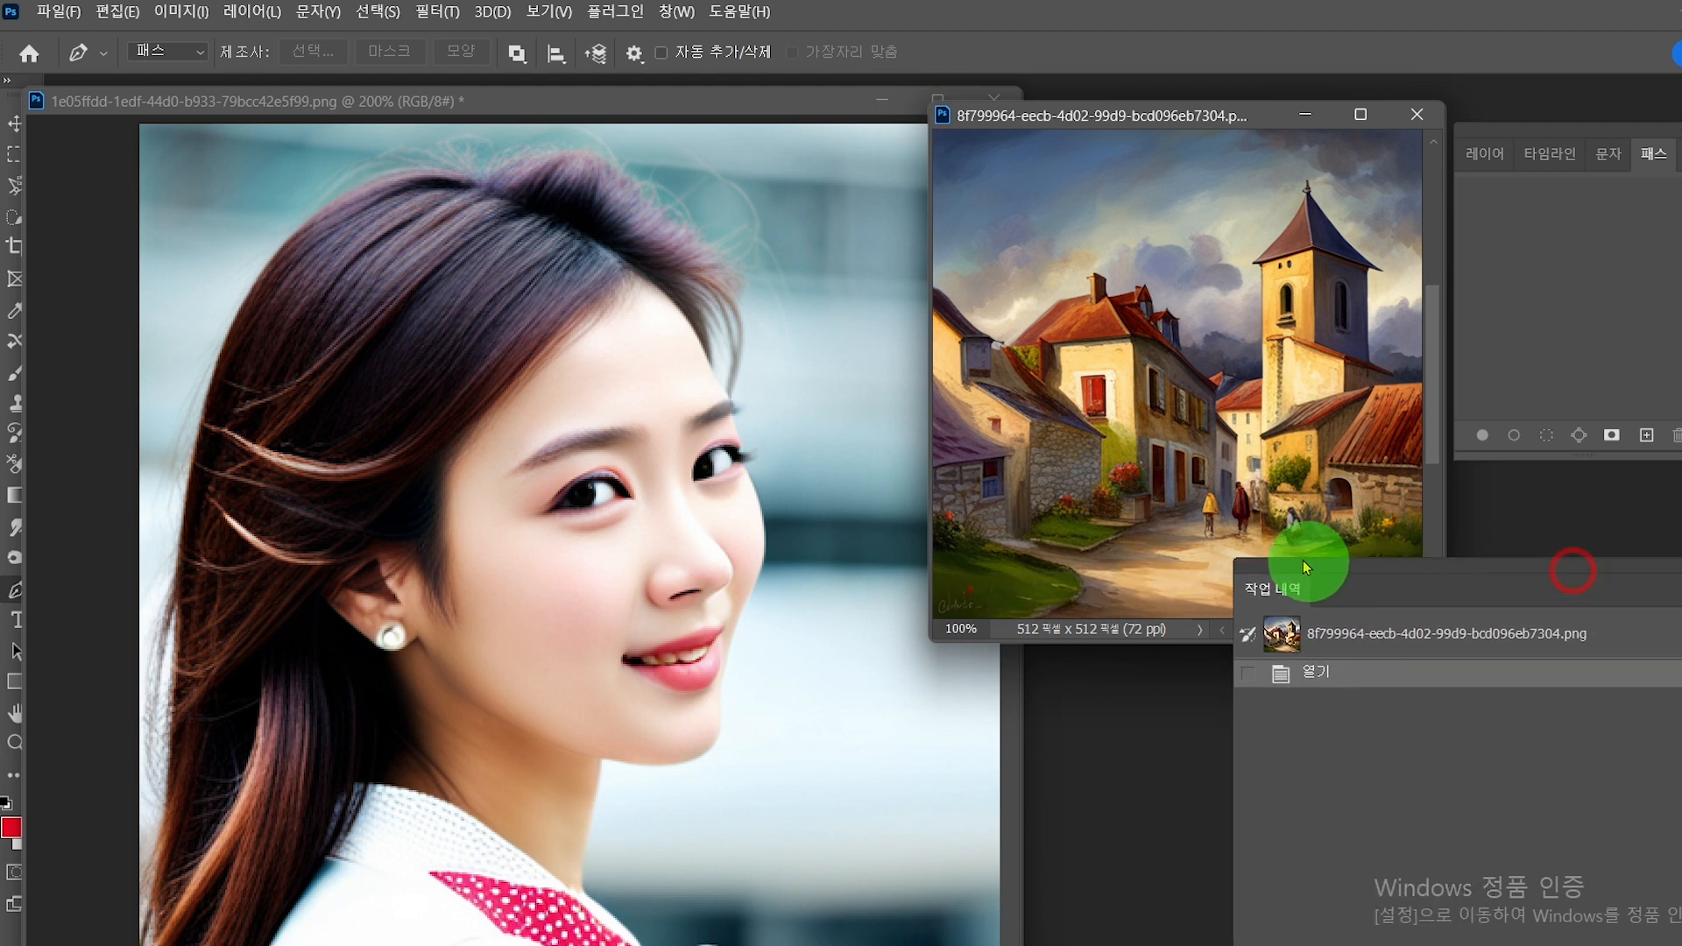
click(1473, 160)
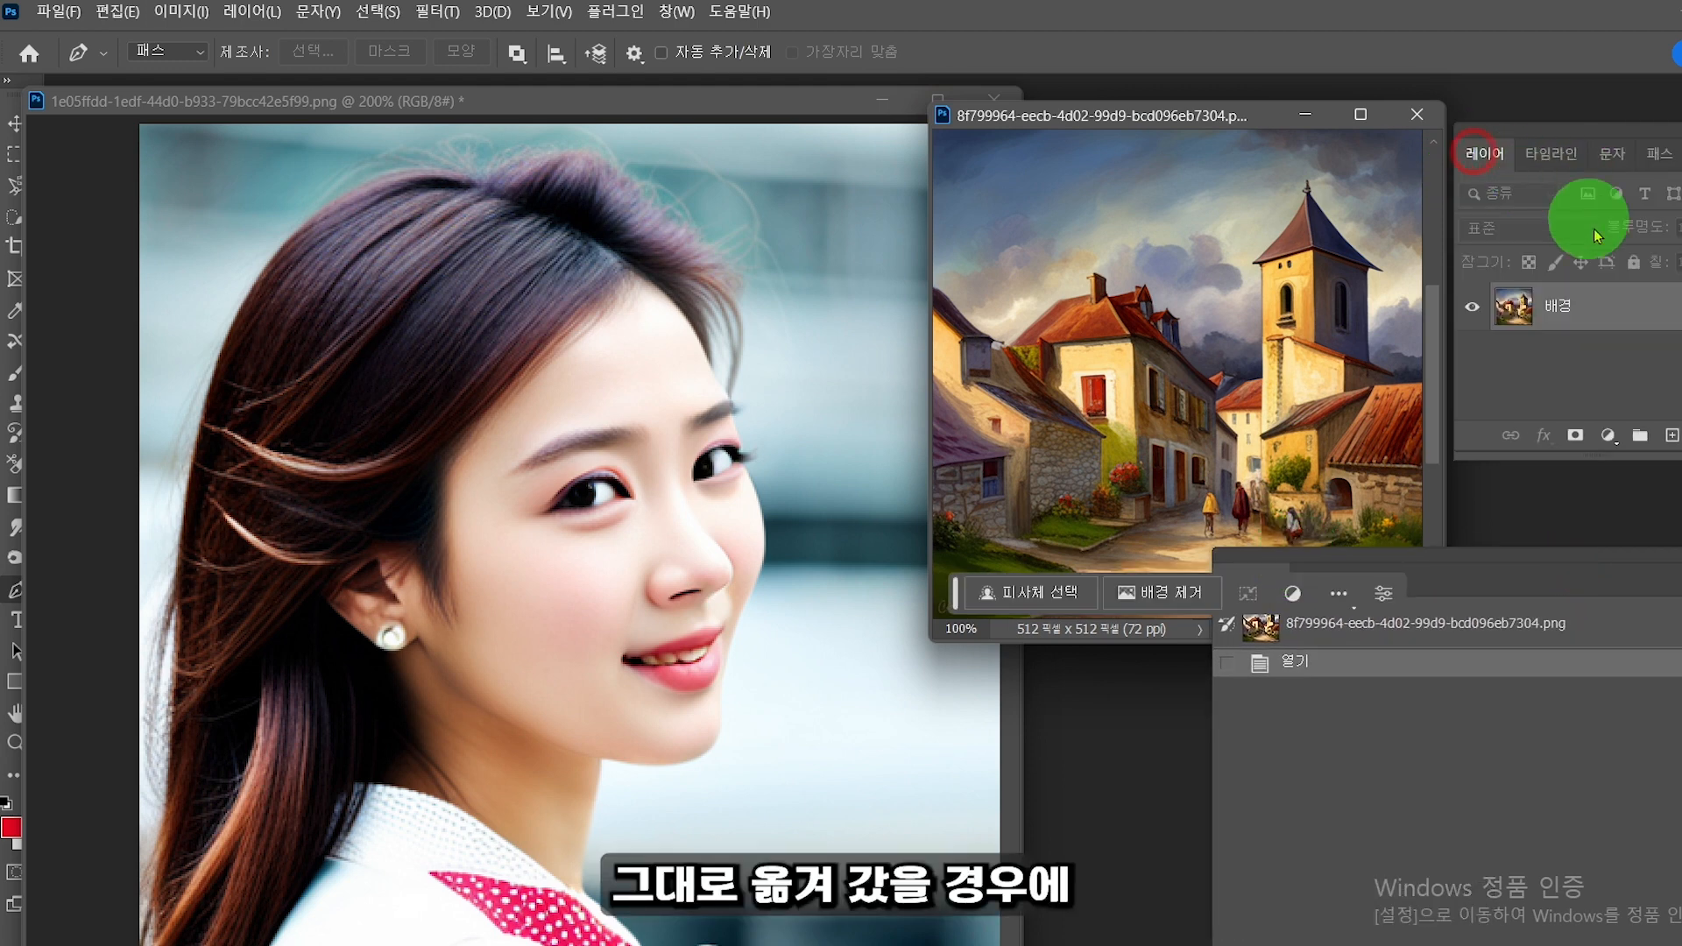
click(1651, 156)
click(601, 473)
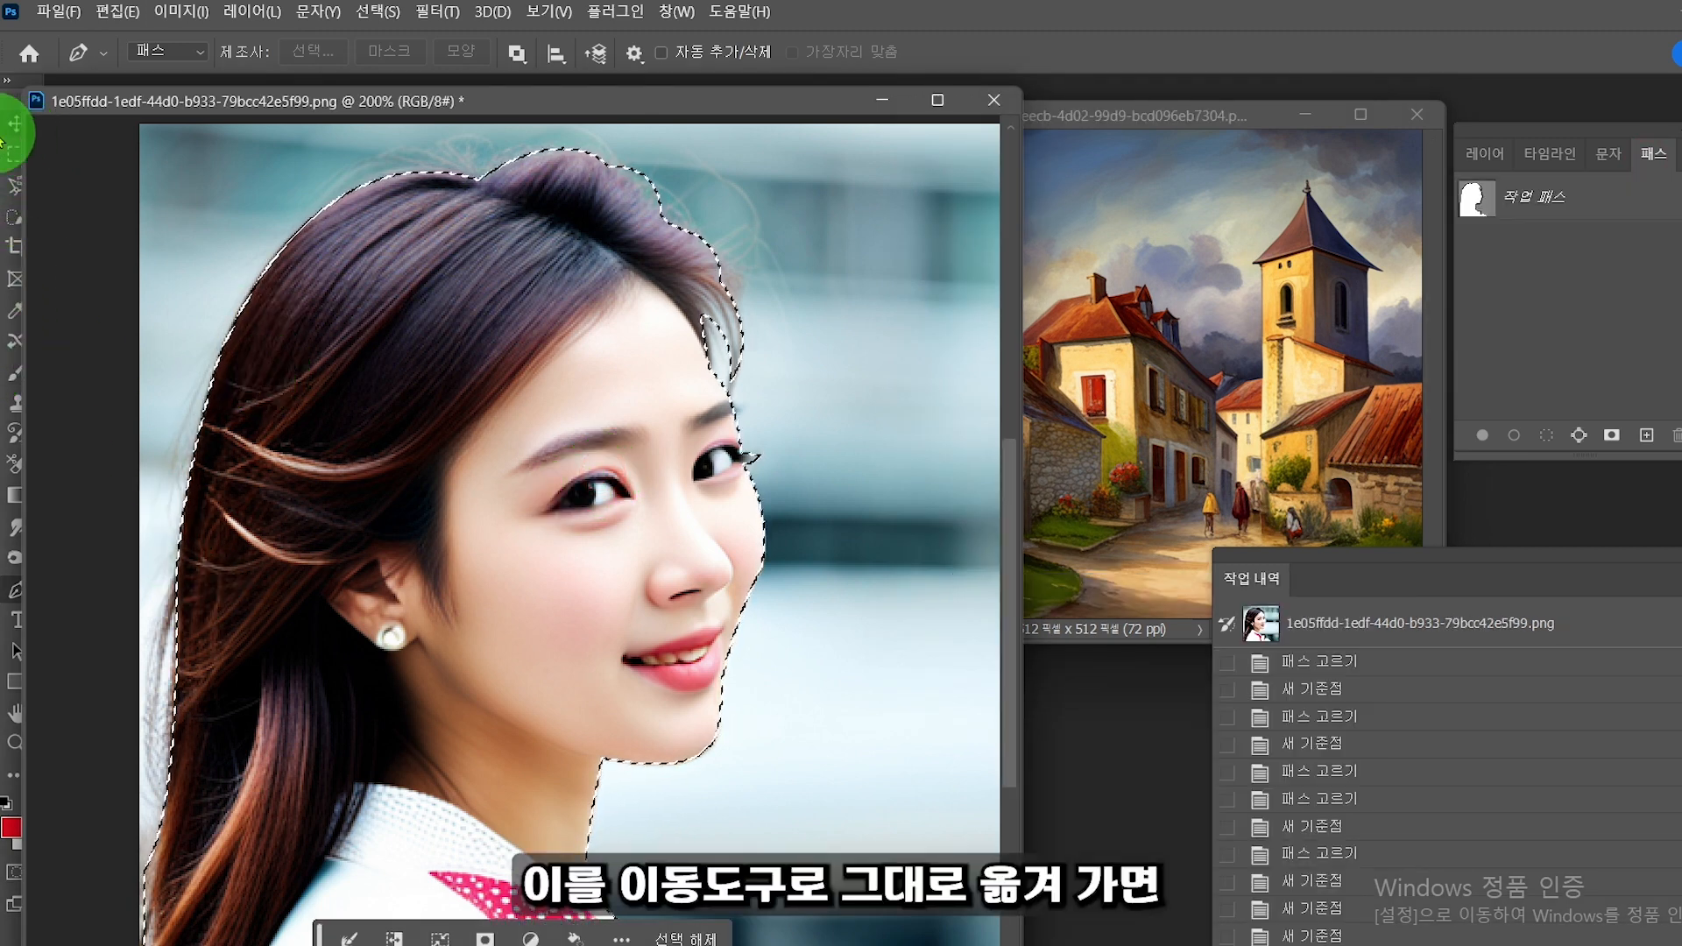
Step: Try moving the selected woman onto the village painting without feathering, and undo that placement
click(15, 130)
drag(469, 503, 1064, 381)
drag(1373, 550, 1439, 760)
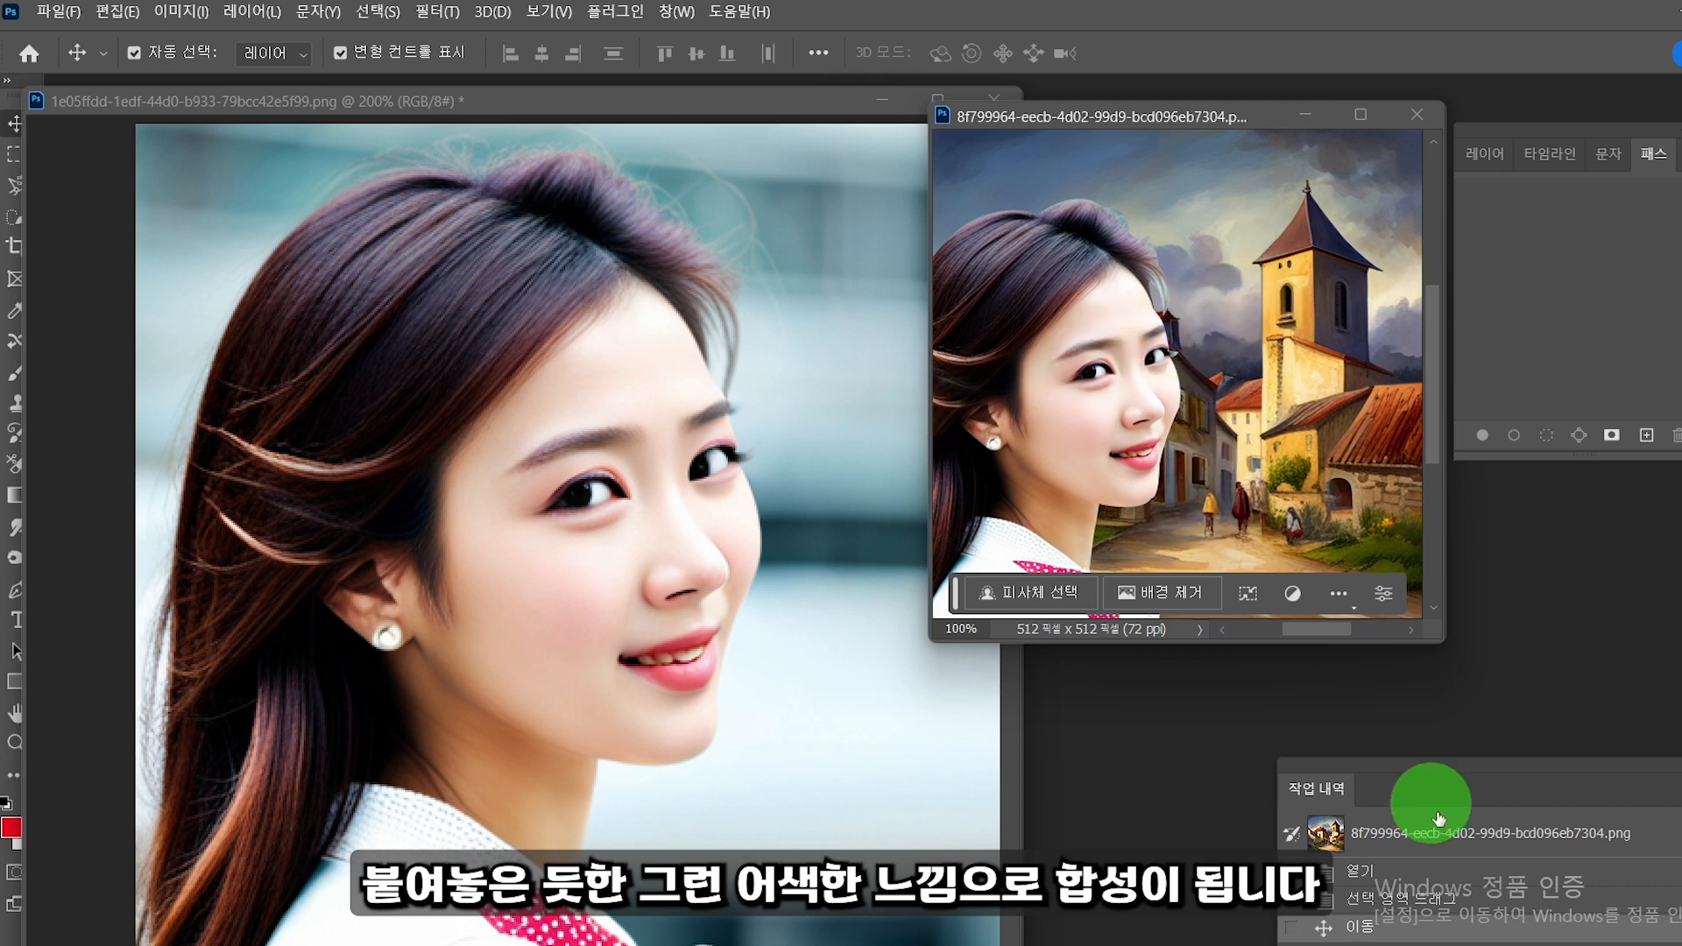
key(ctrl+z)
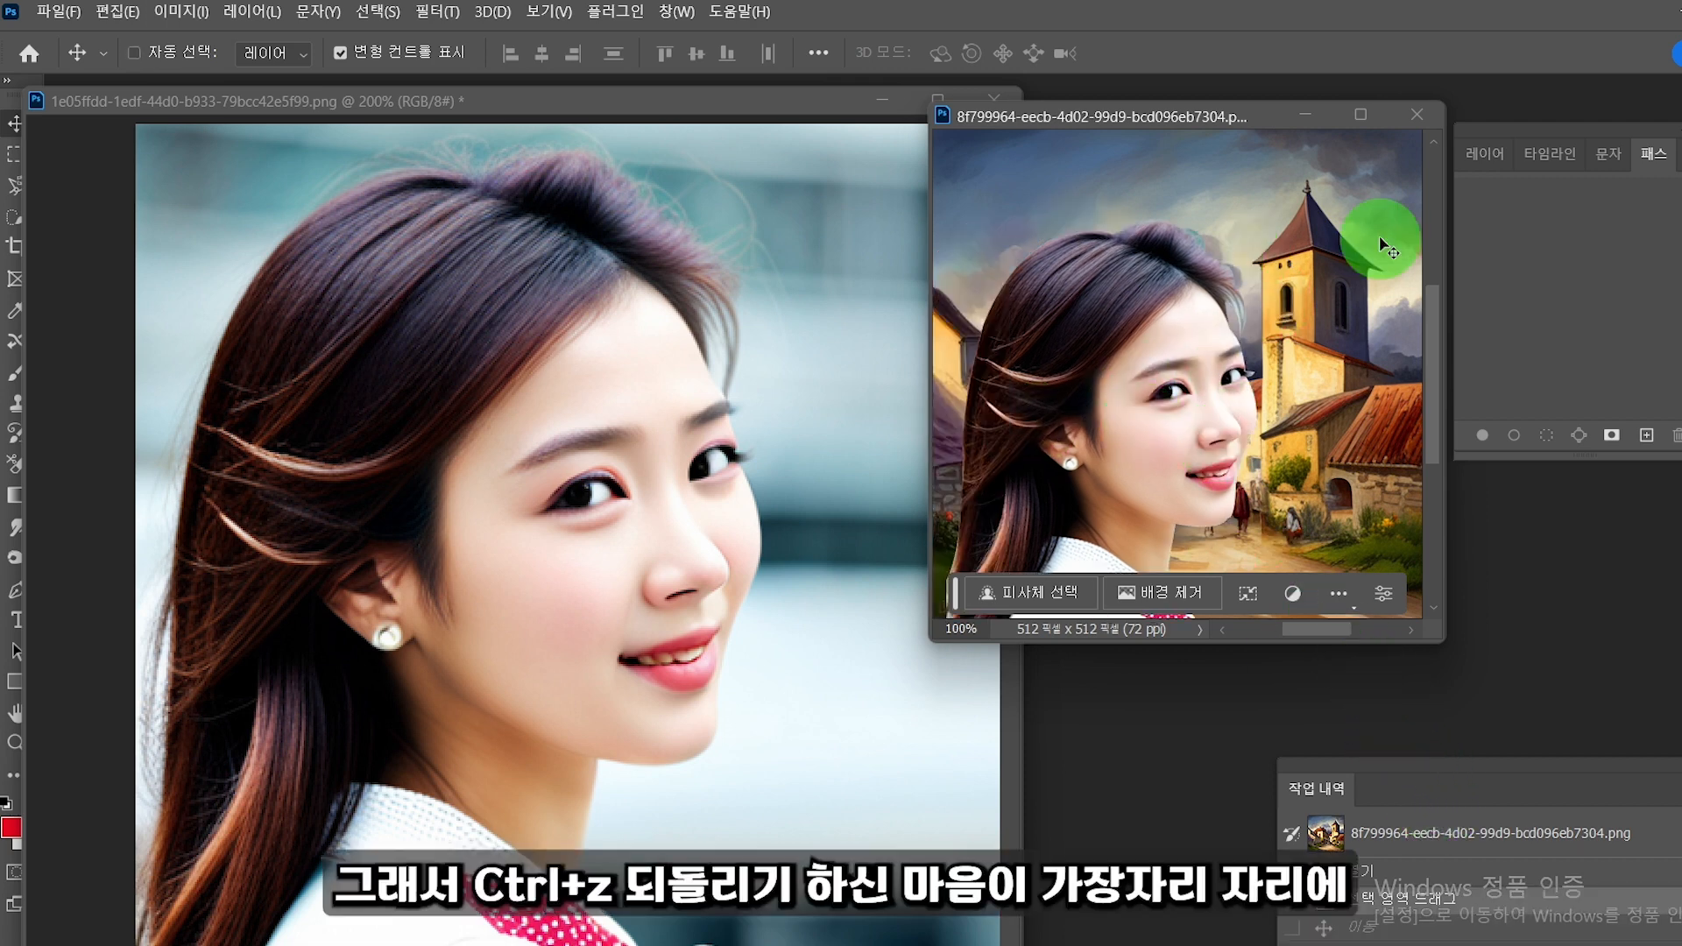
key(ctrl+z)
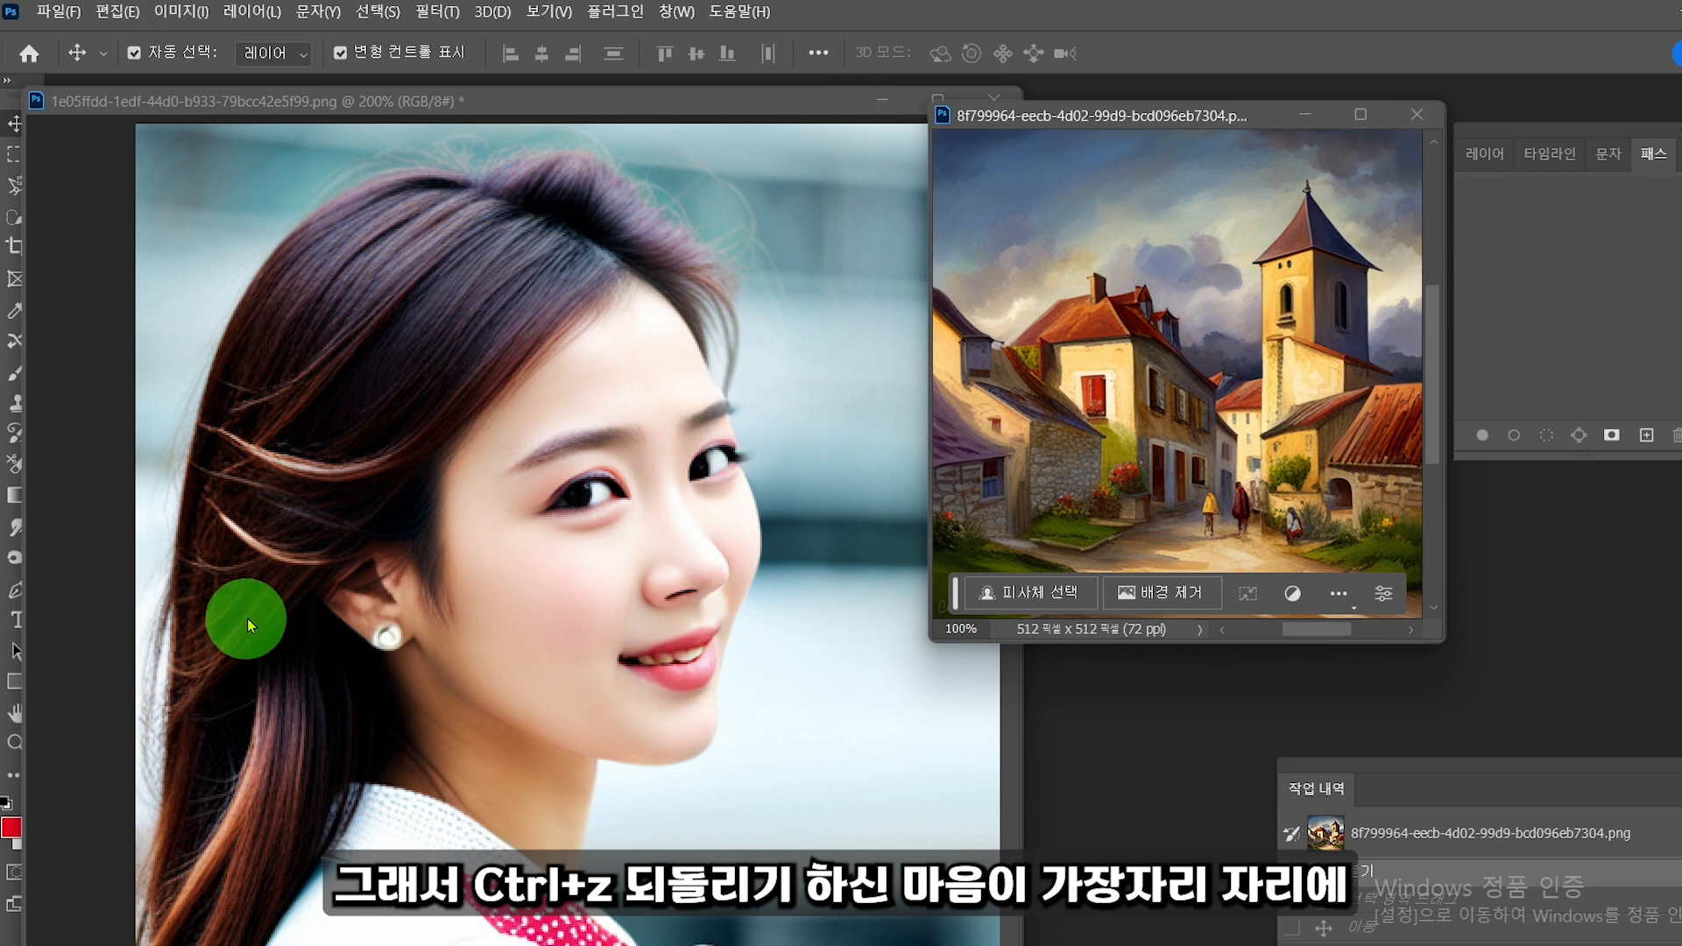
Step: Feather the selection around the woman in the portrait with a radius of 3 pixels
click(305, 422)
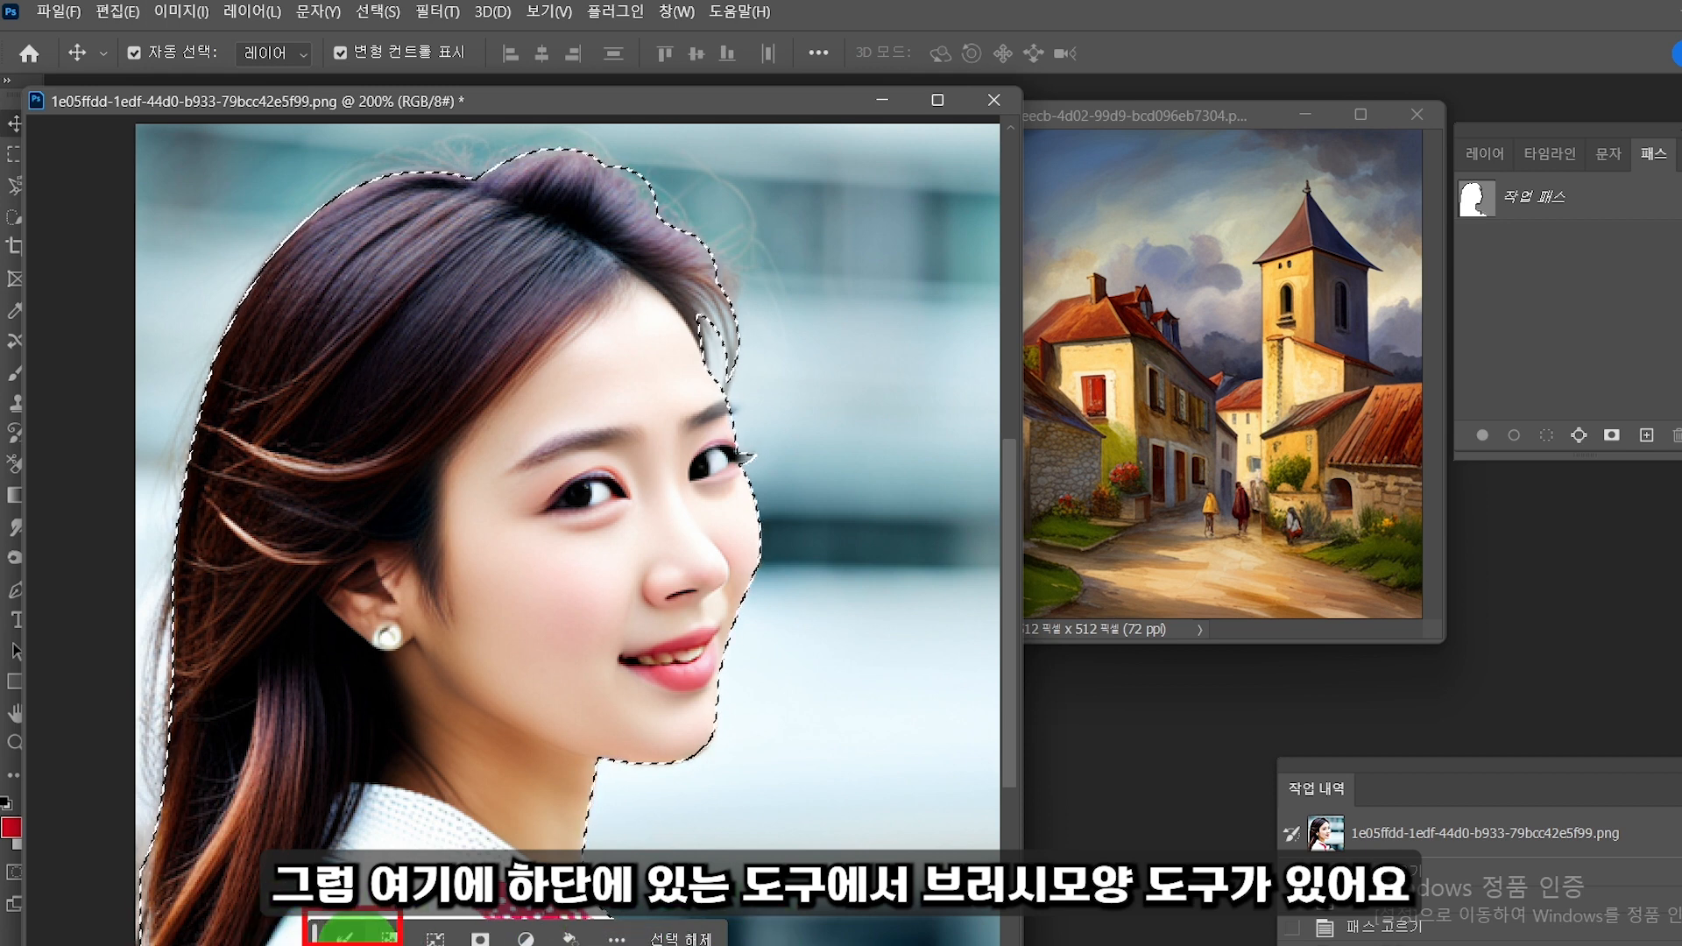
click(349, 934)
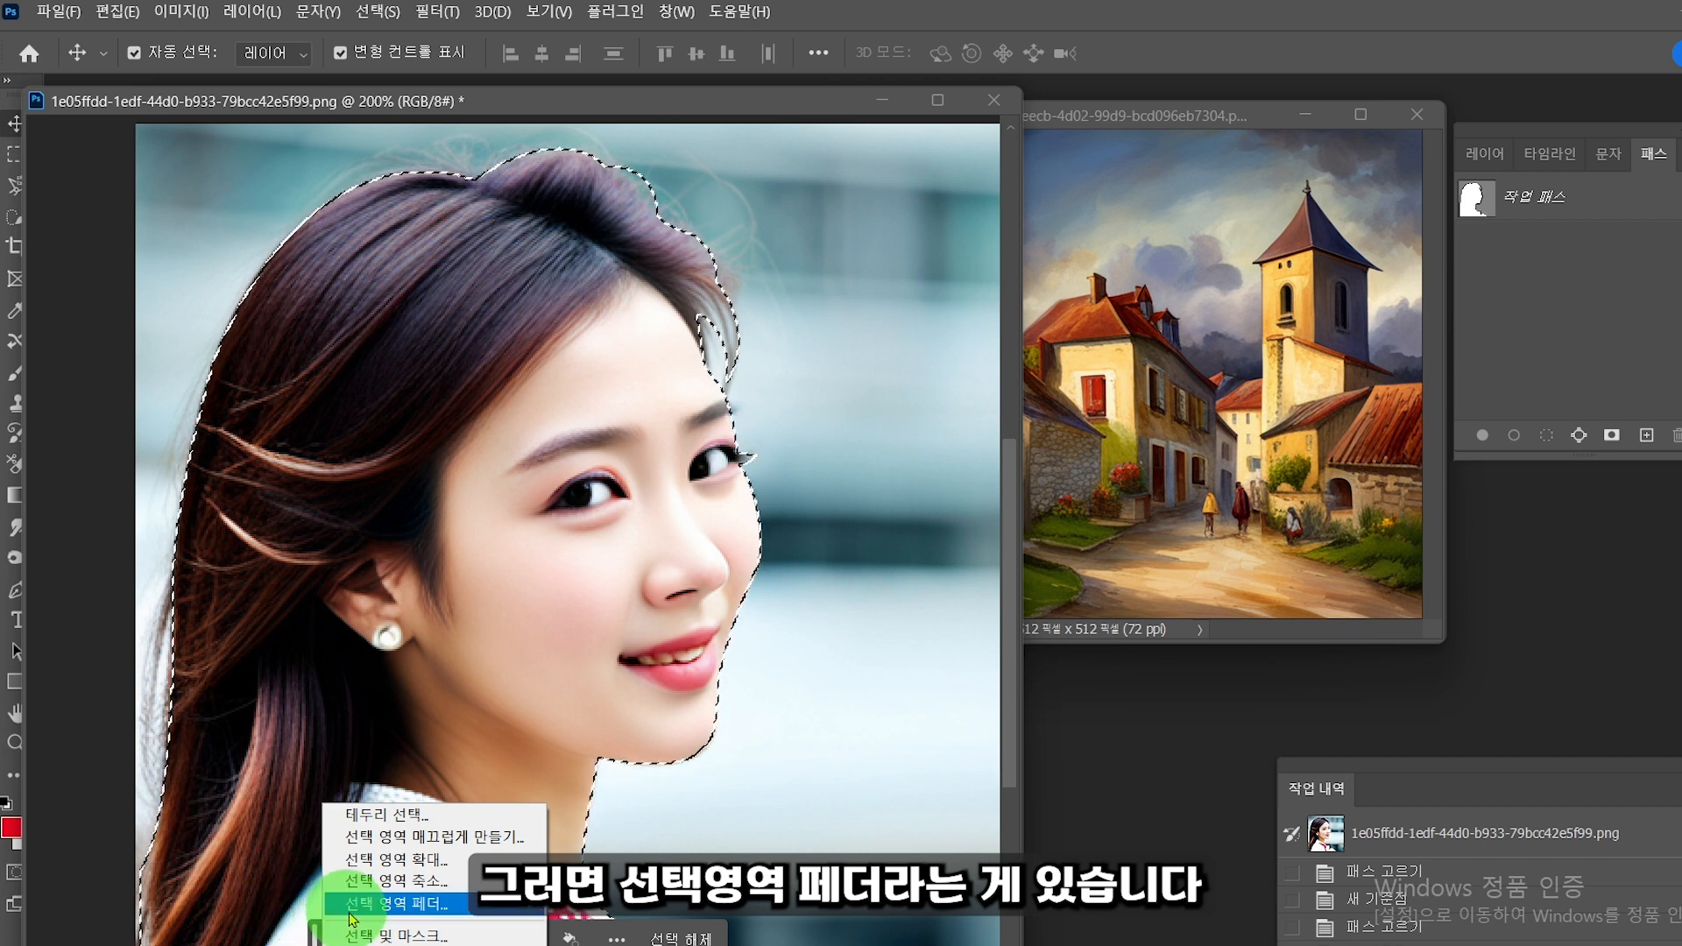
click(429, 910)
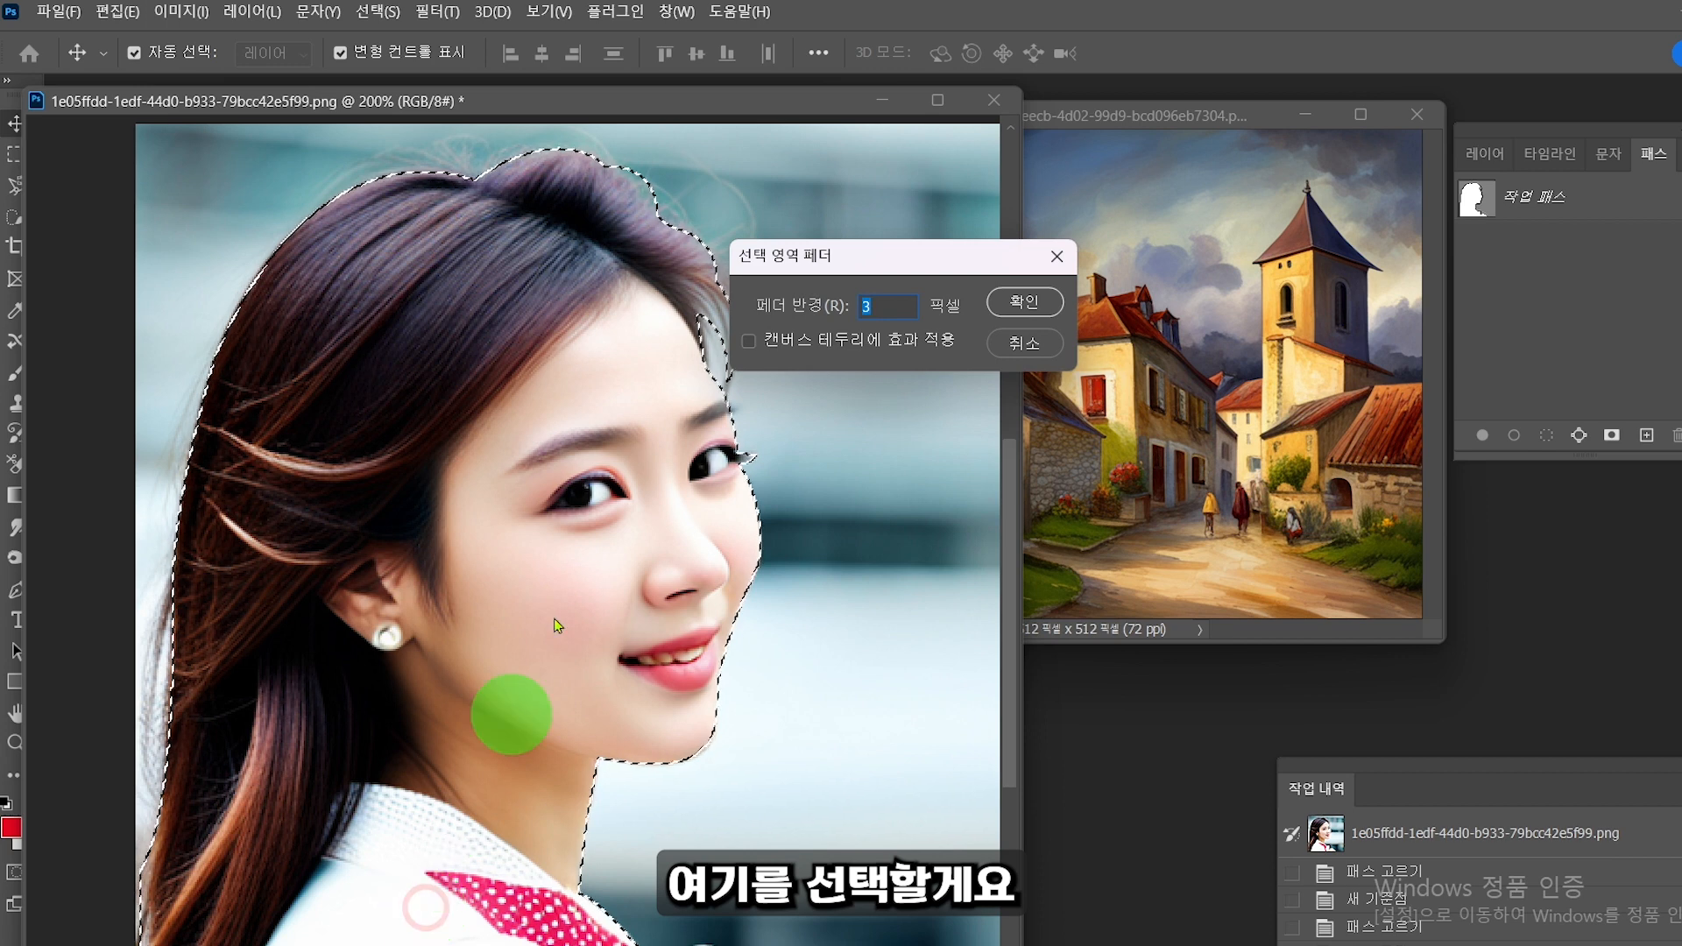
drag(895, 303, 772, 302)
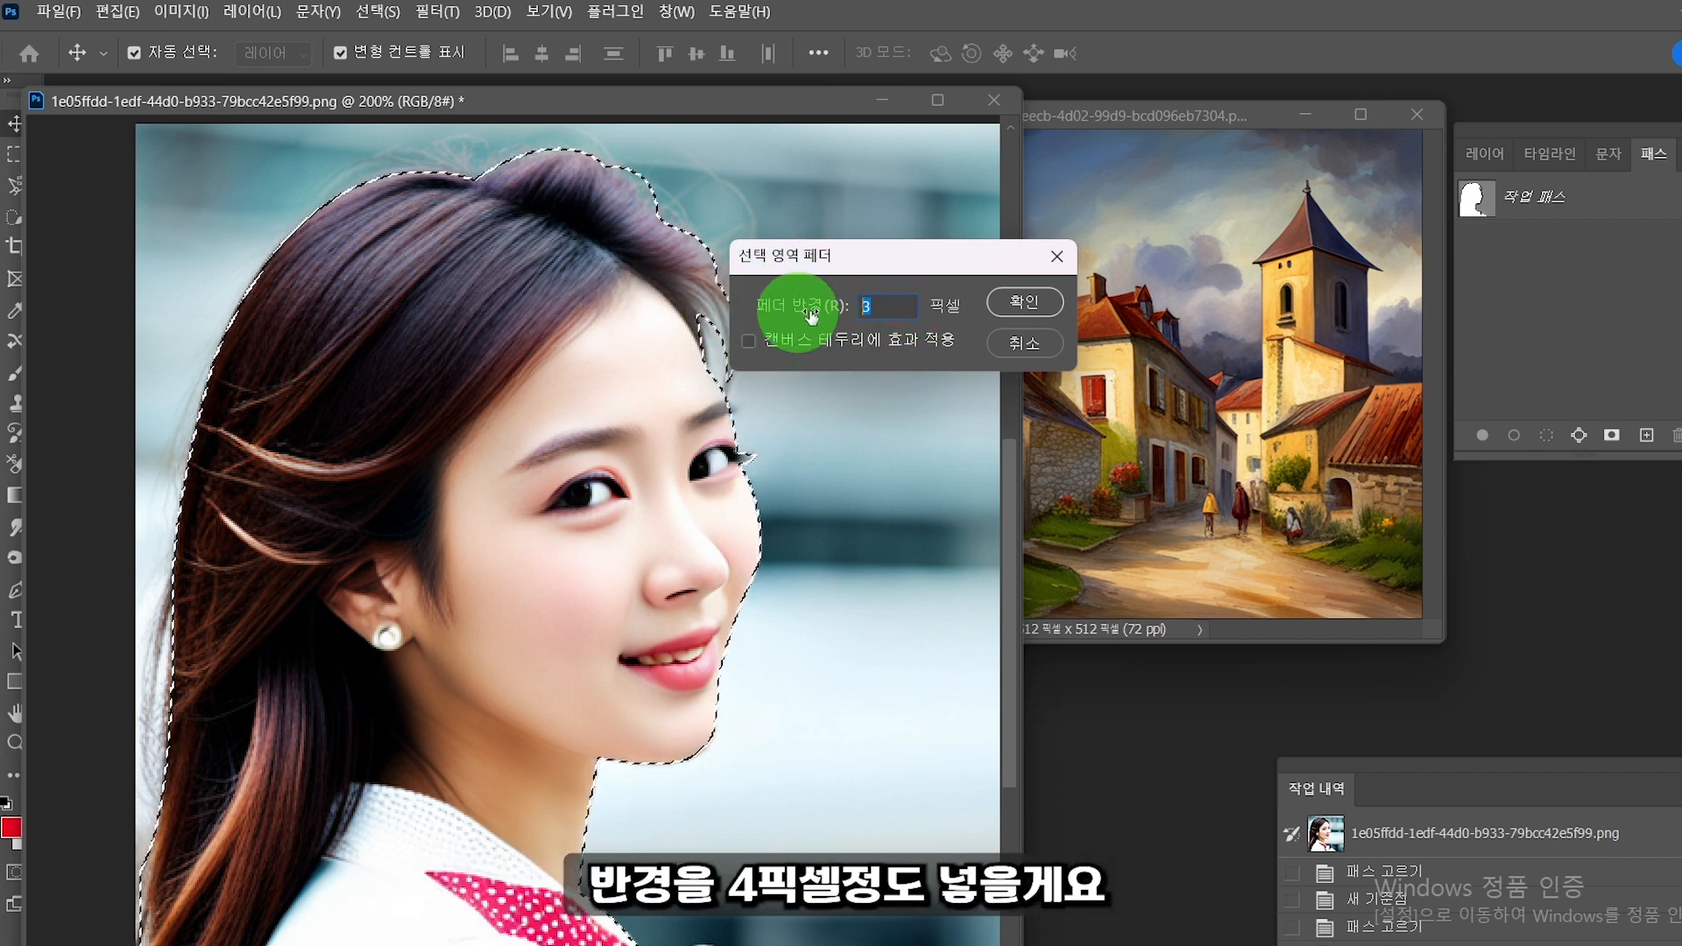
drag(896, 303, 765, 304)
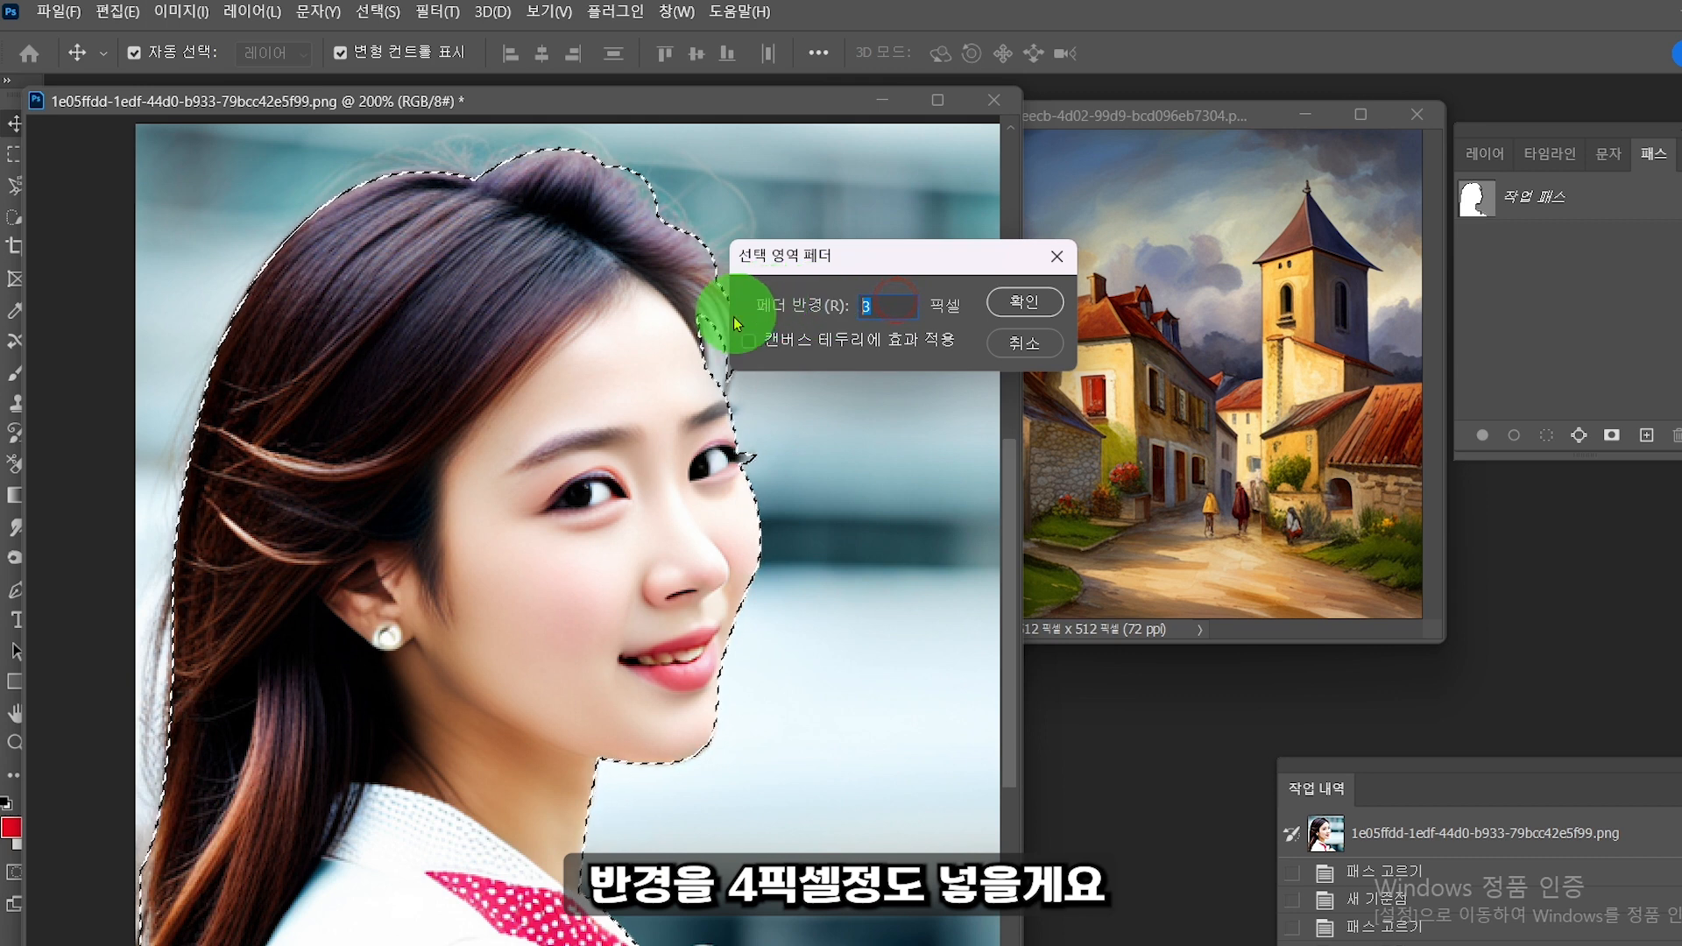
click(1029, 301)
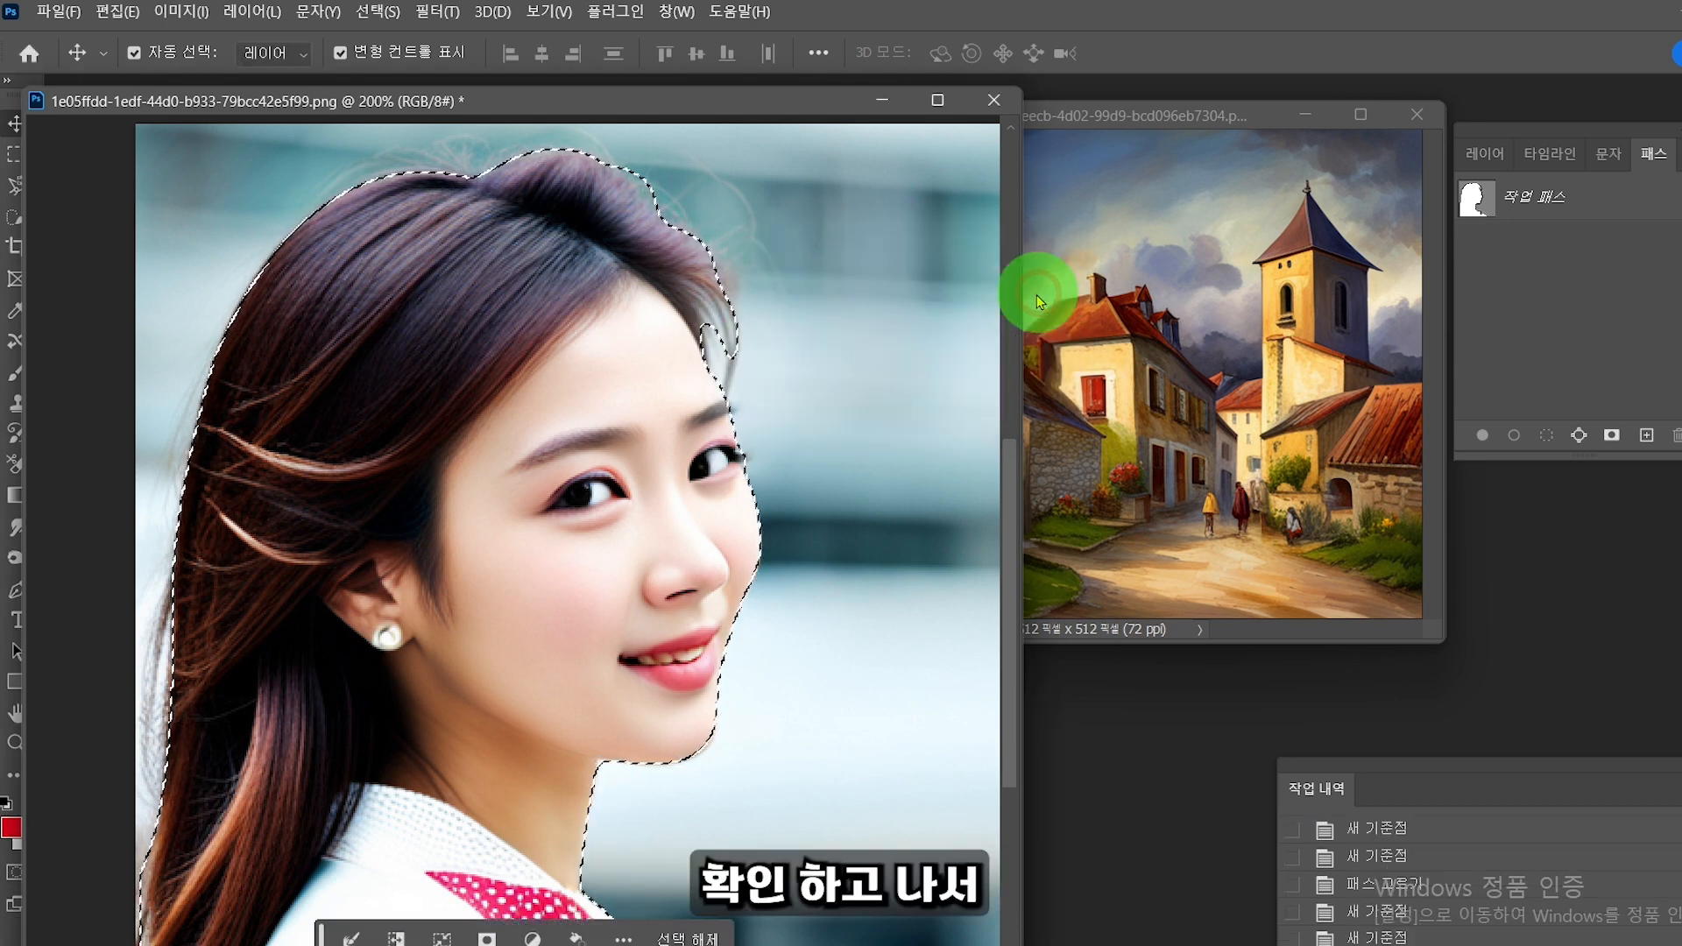
Step: Move the feathered selection of the woman onto the village painting and position her in front of the houses beside the church tower
click(15, 123)
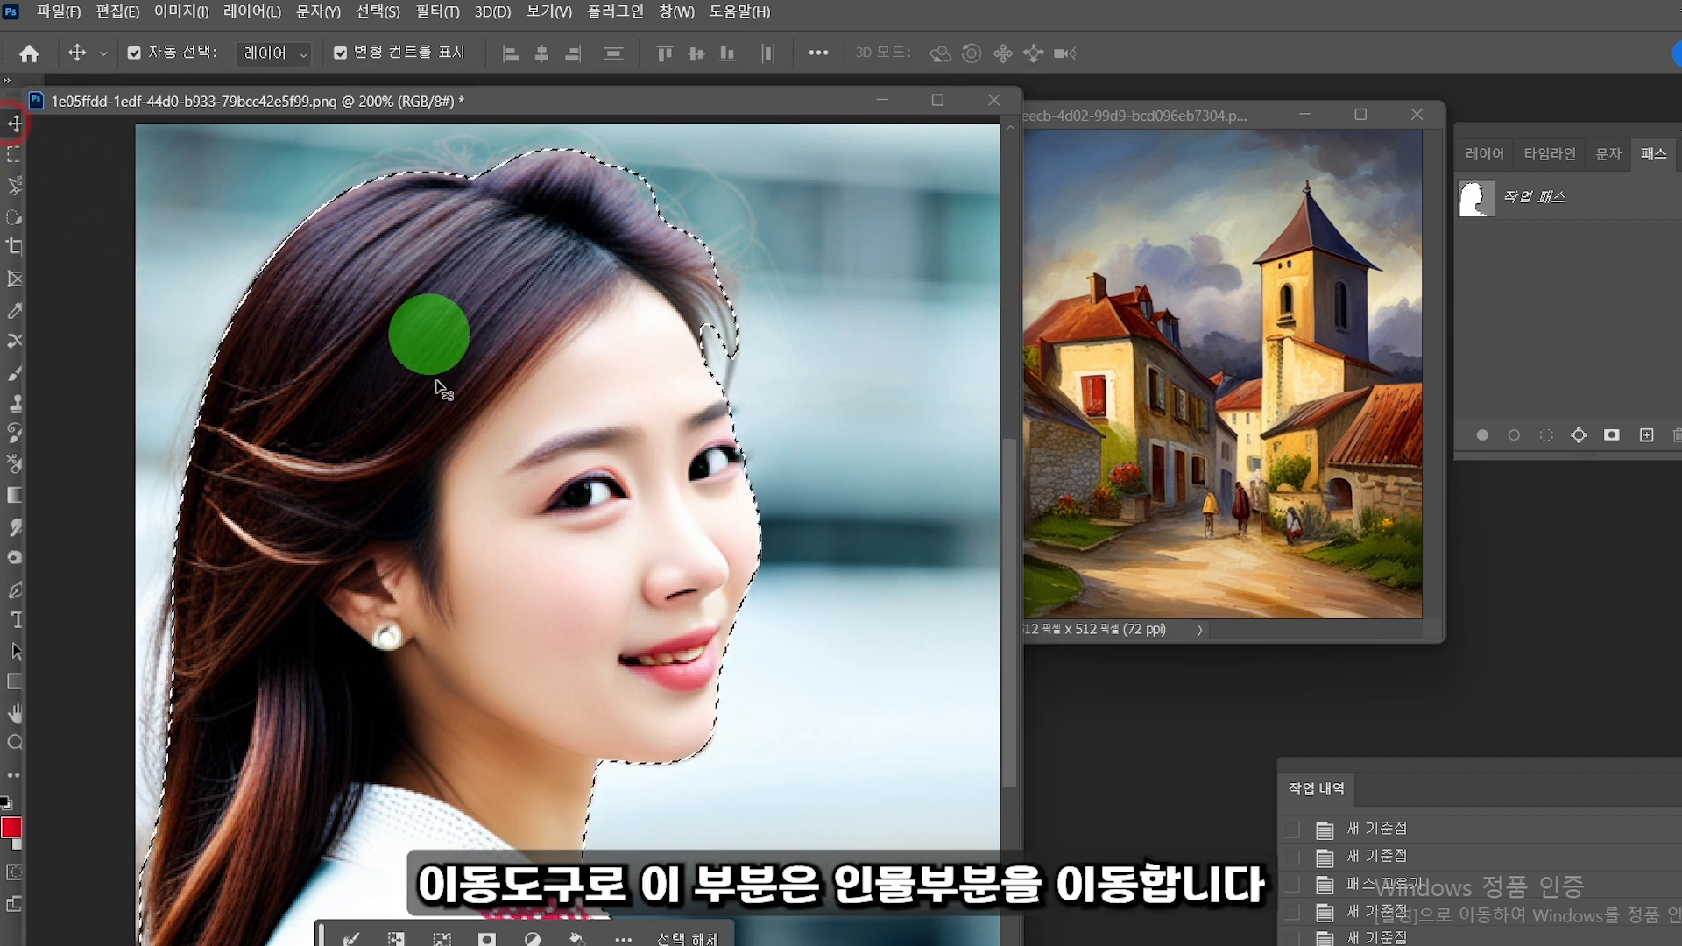
drag(487, 538, 1147, 417)
drag(1167, 480, 1117, 413)
Step: Dock the composite as a full-size document beside the portrait and enlarge it to 200% to inspect the woman's feathered edges
drag(1267, 118, 764, 136)
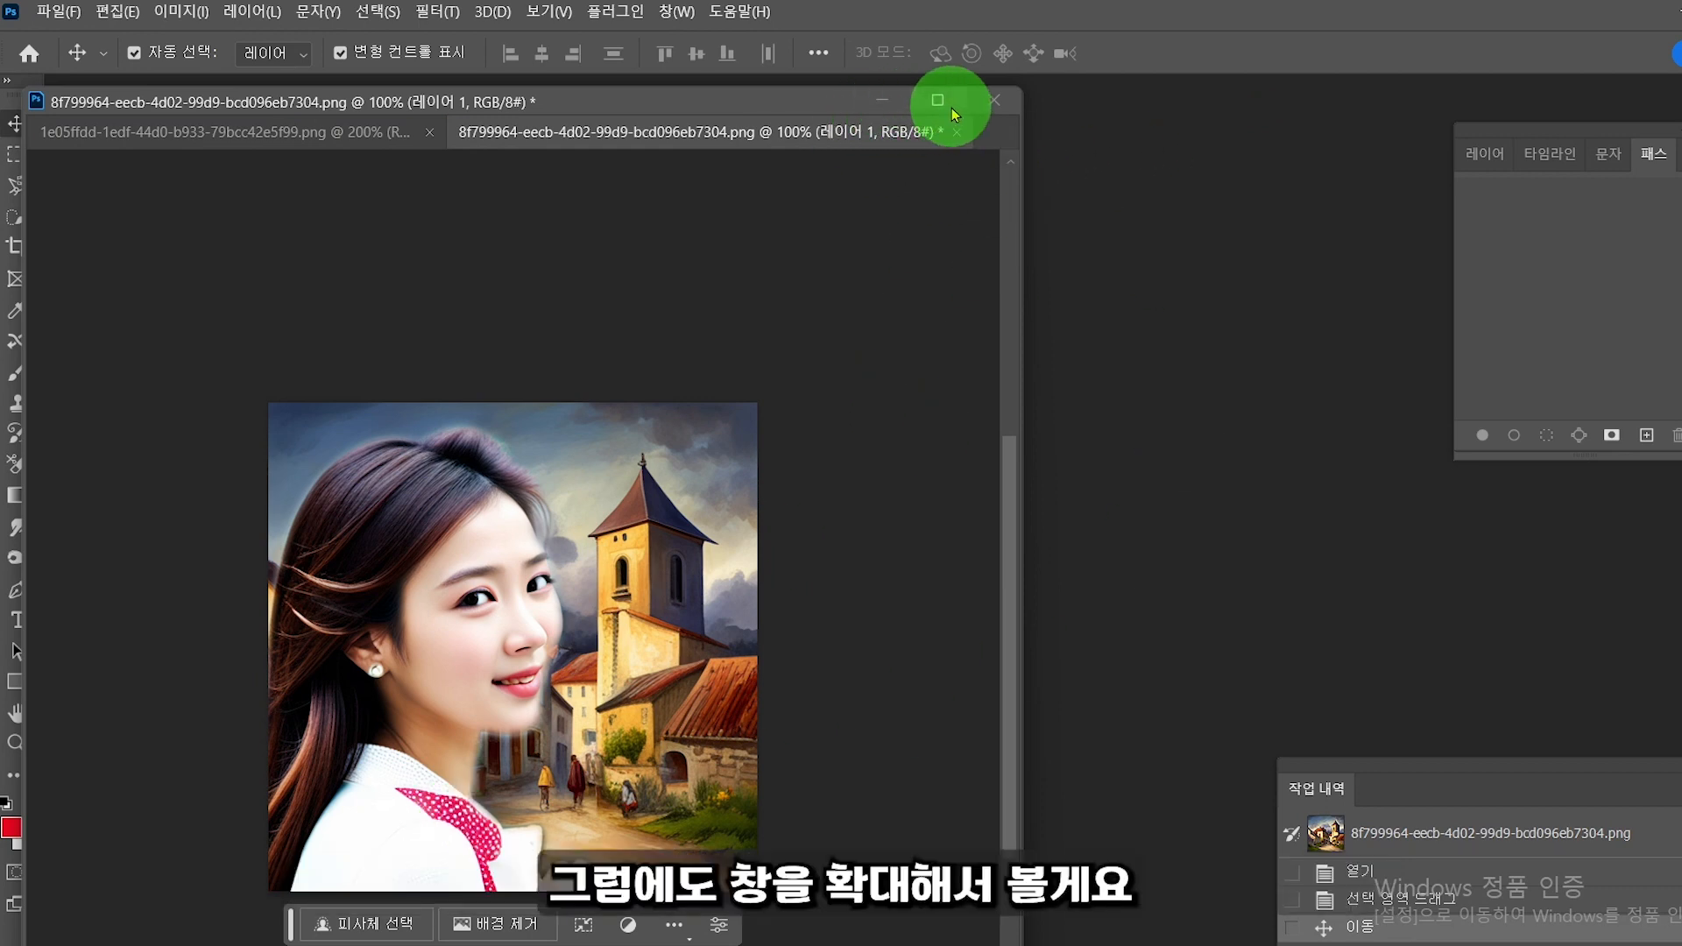
drag(784, 102, 821, 92)
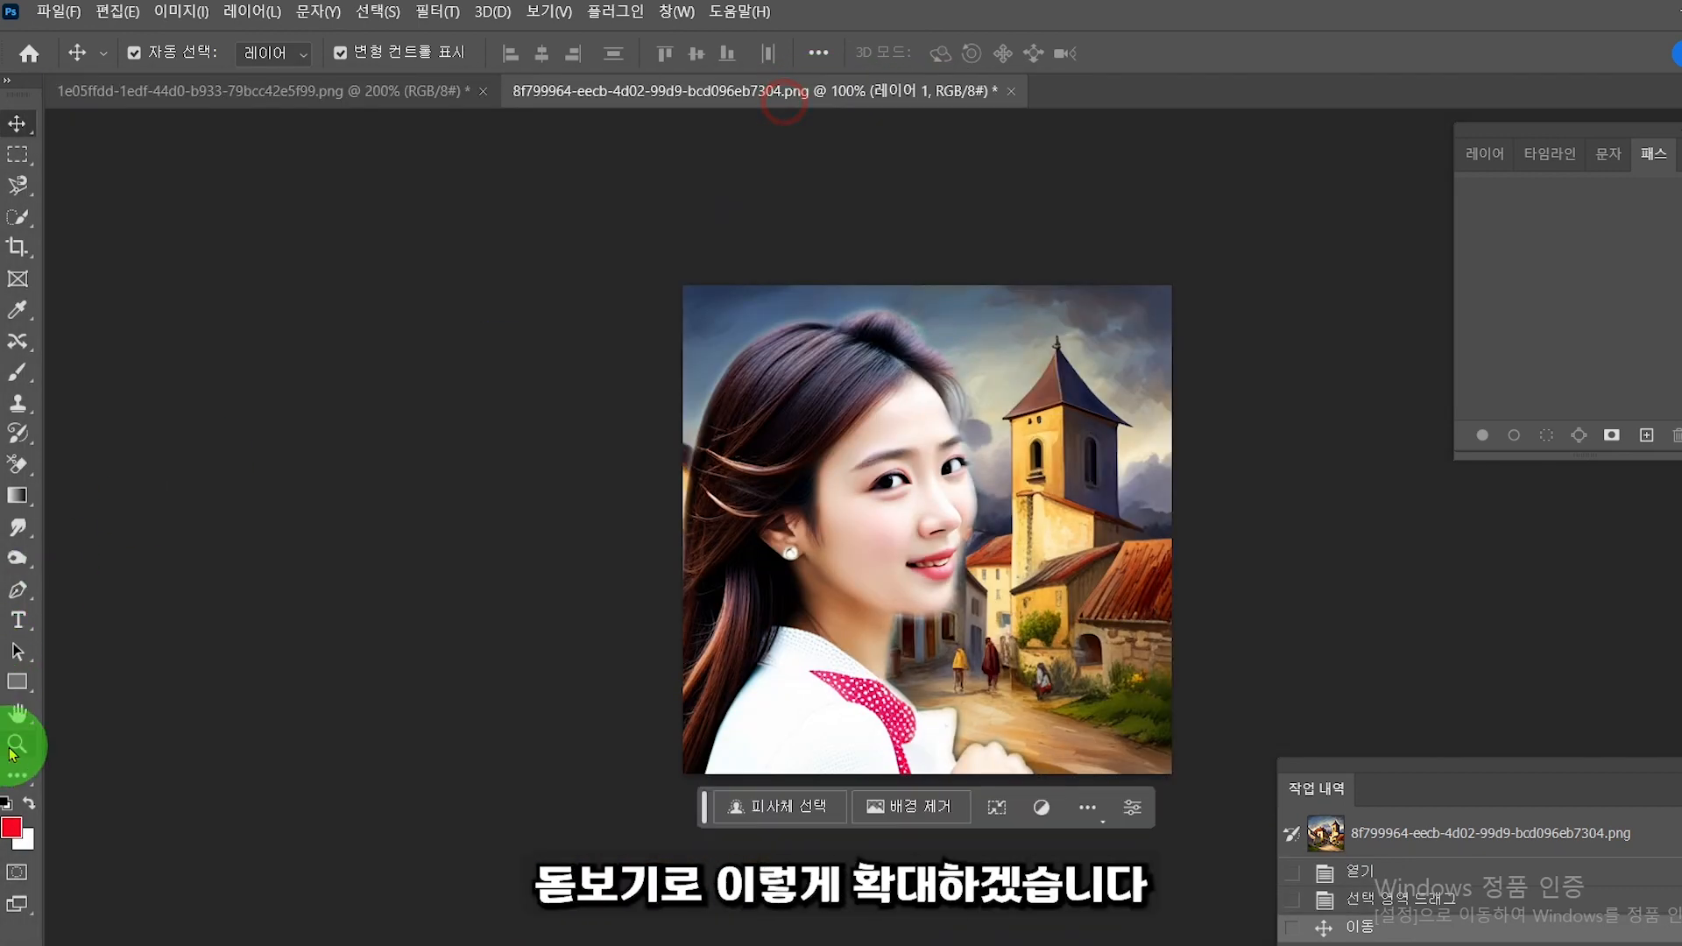
click(15, 745)
click(1124, 678)
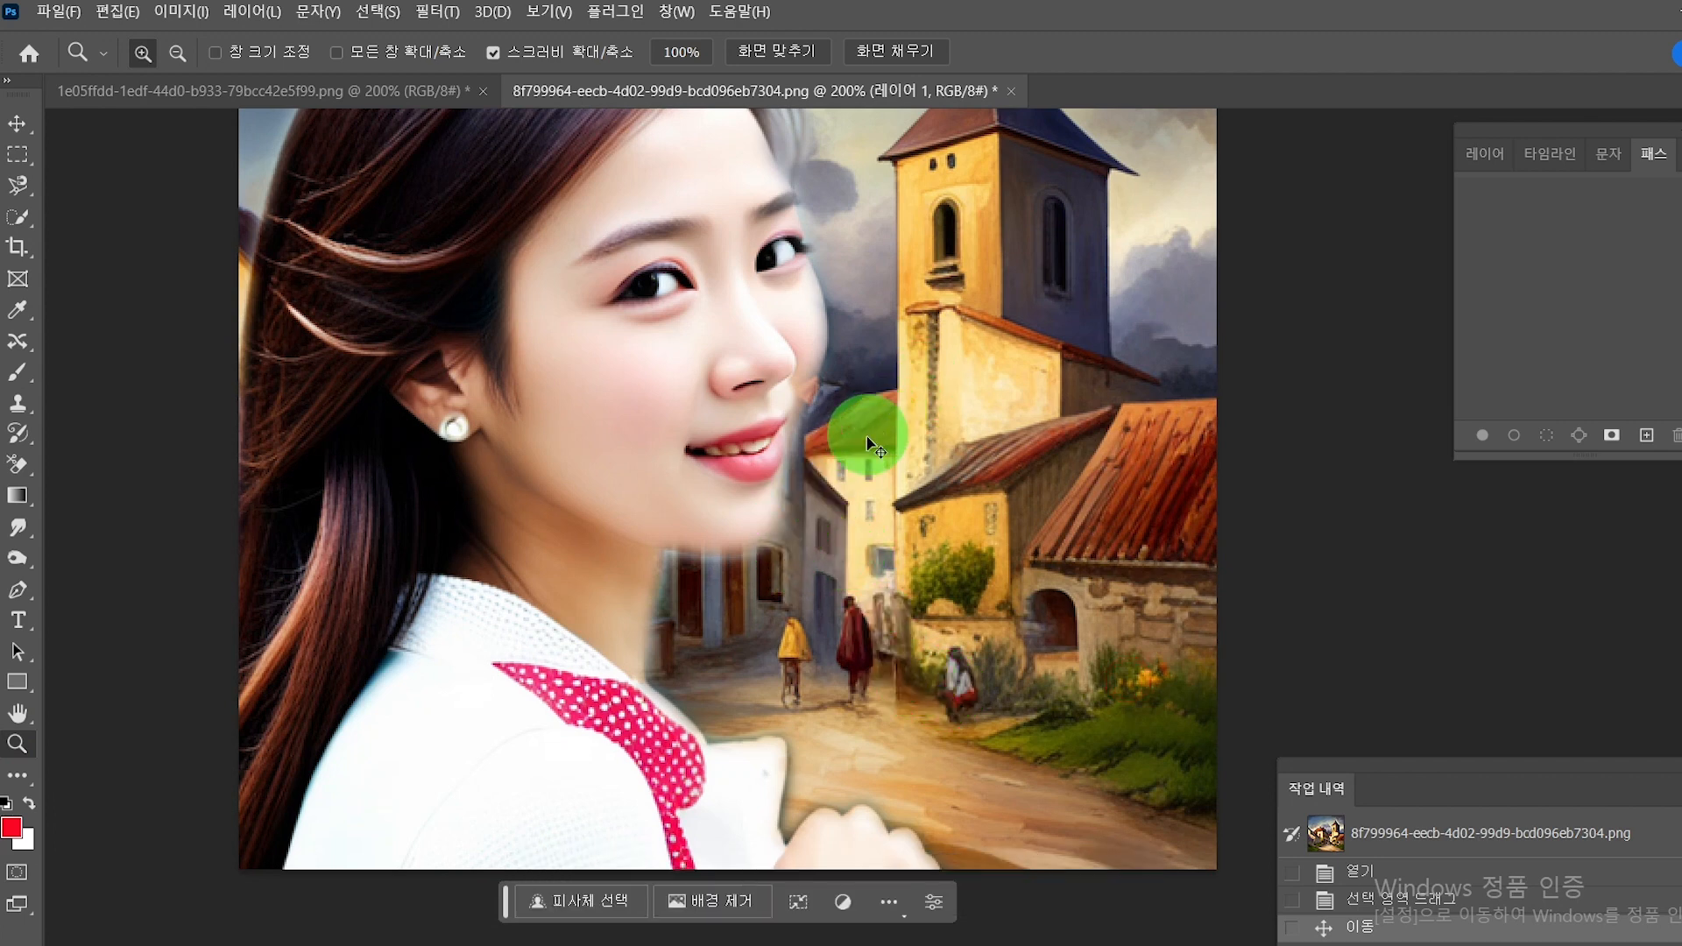
scroll(858, 434, right, 4)
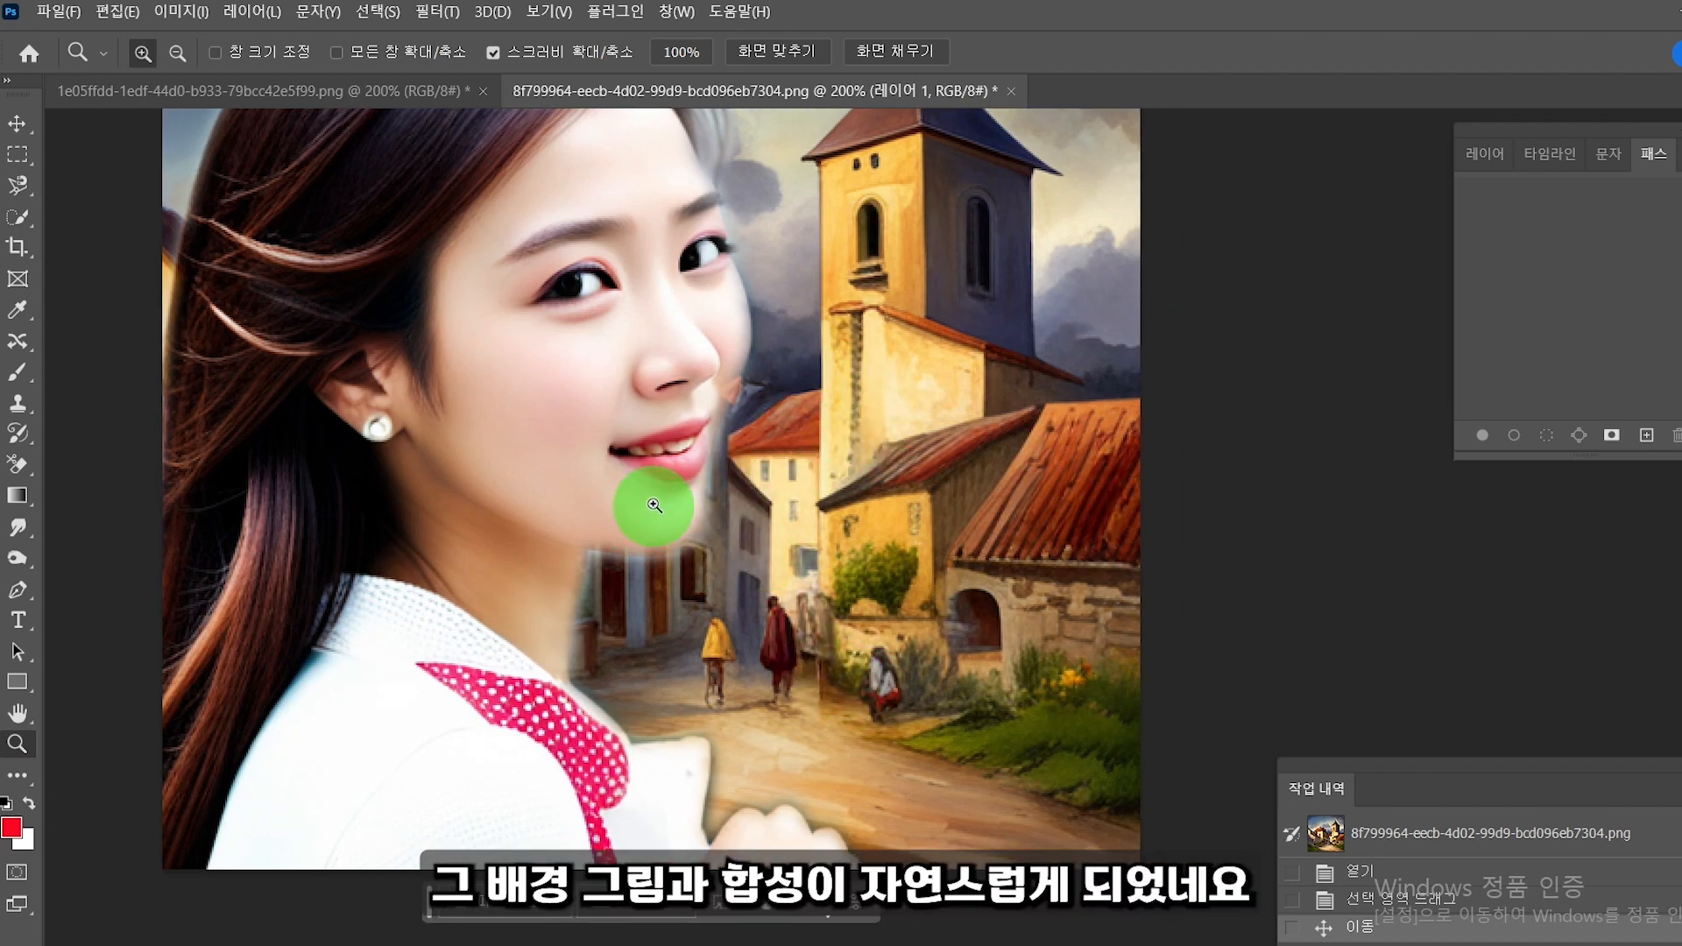
scroll(654, 506, up, 5)
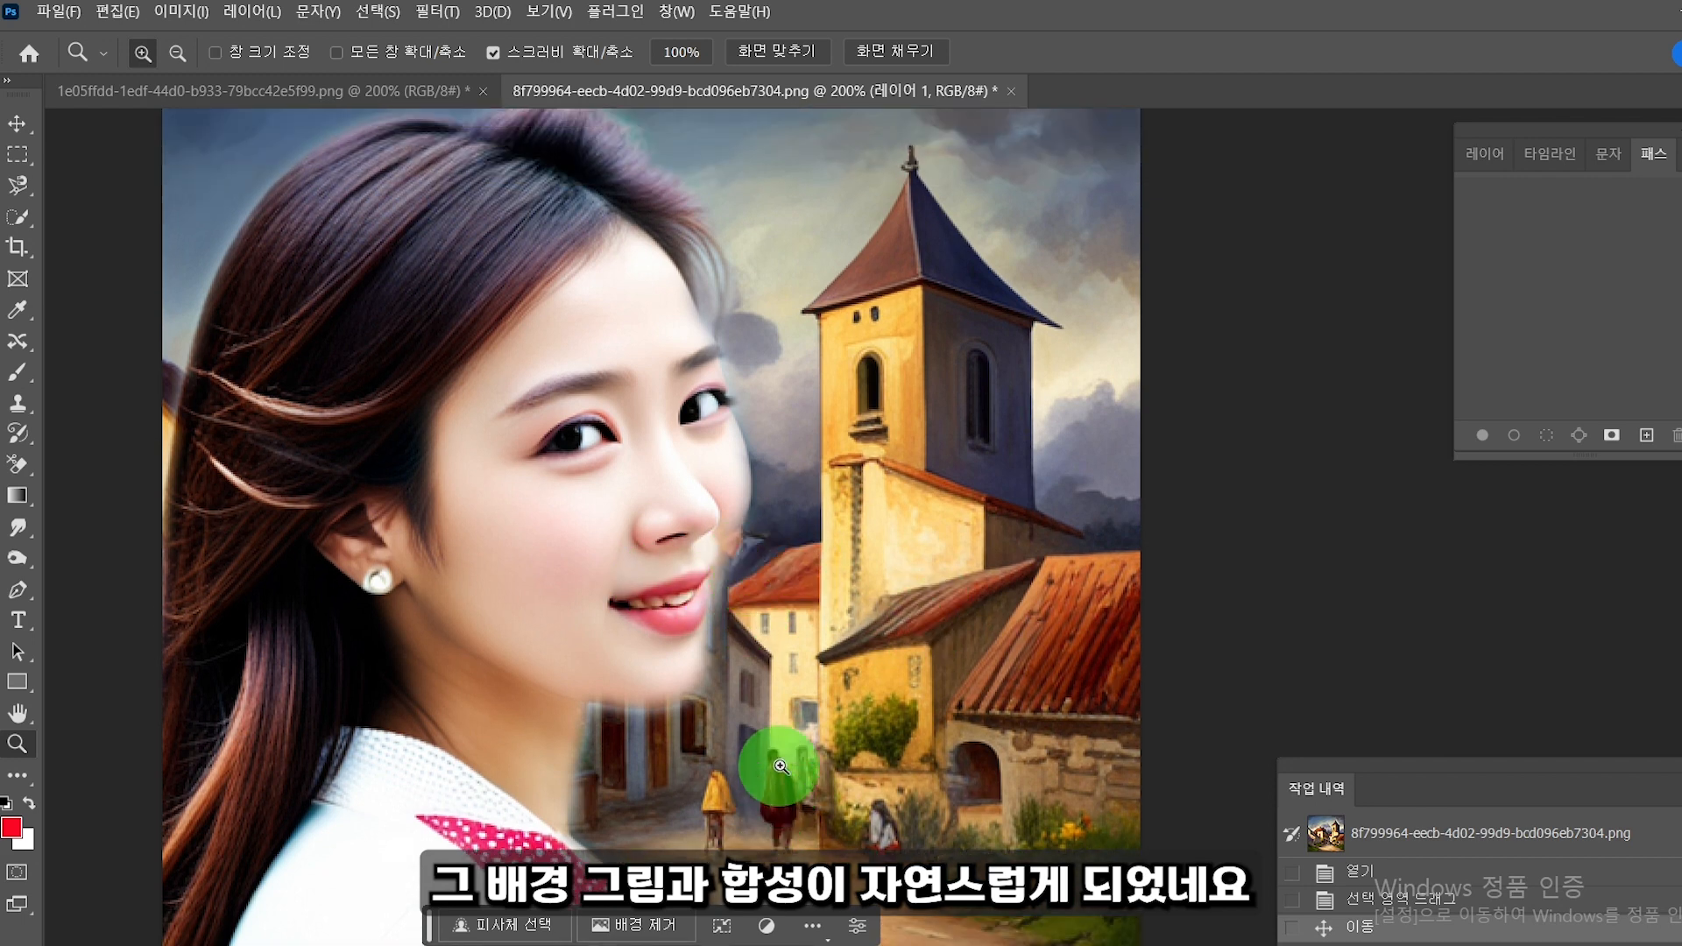
scroll(780, 766, up, 1)
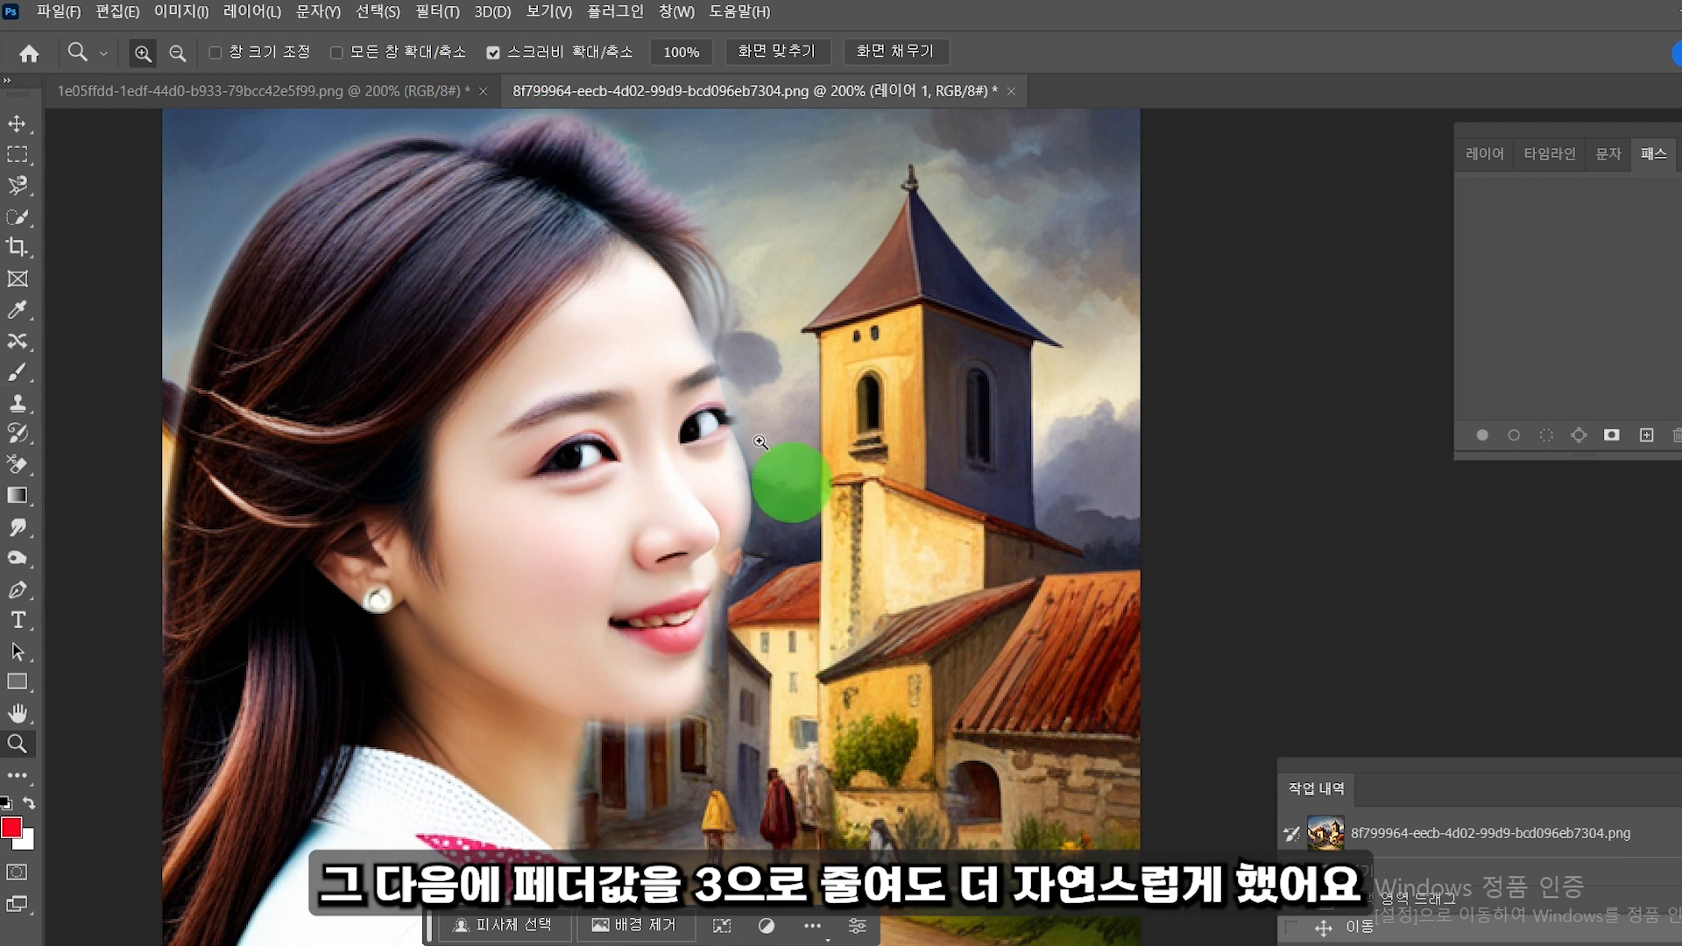
Step: Choose the Blur tool and select the village background layer, keeping the Layers and History panels within reach beside the image
click(18, 558)
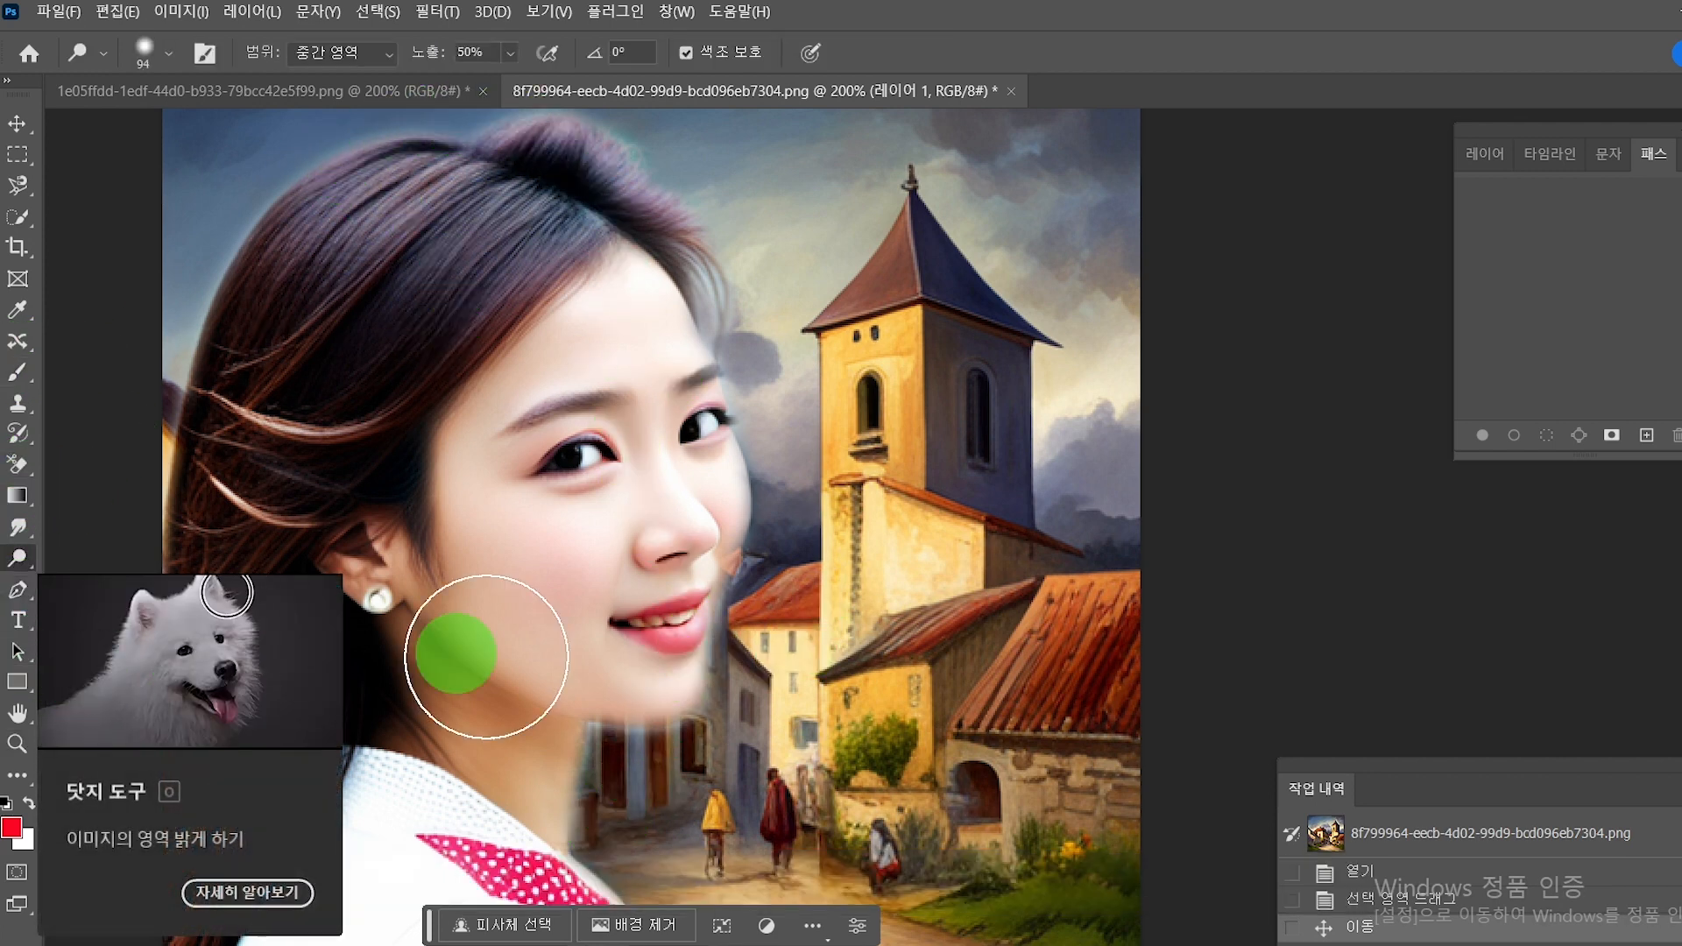
right_click(17, 529)
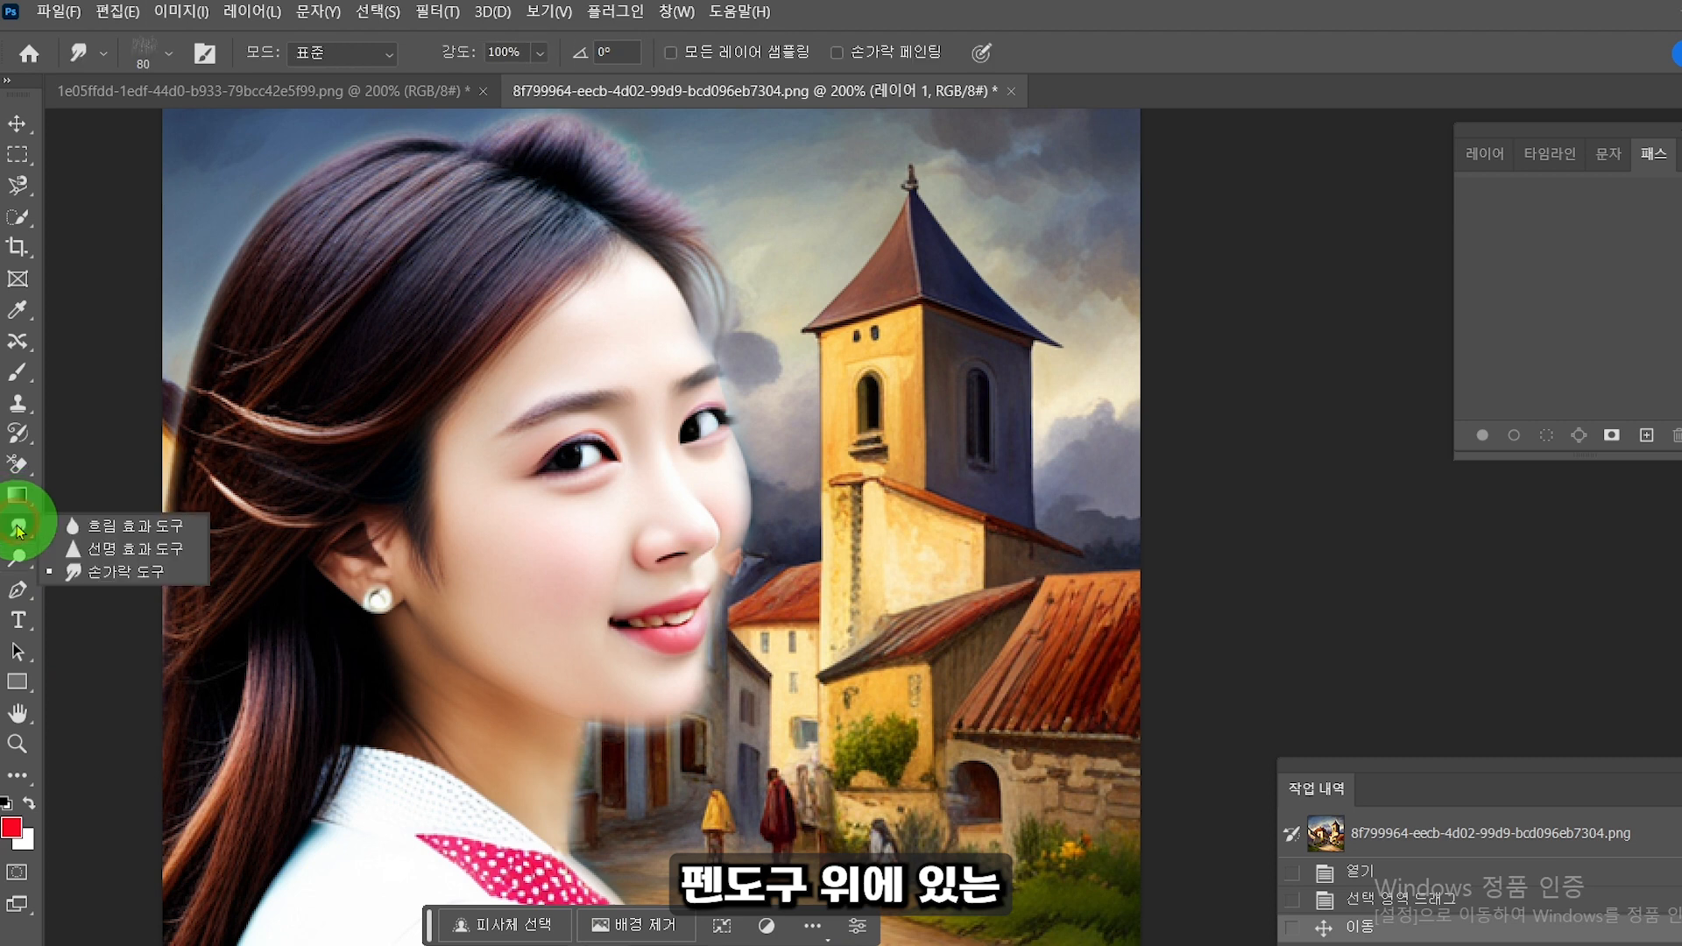
click(96, 529)
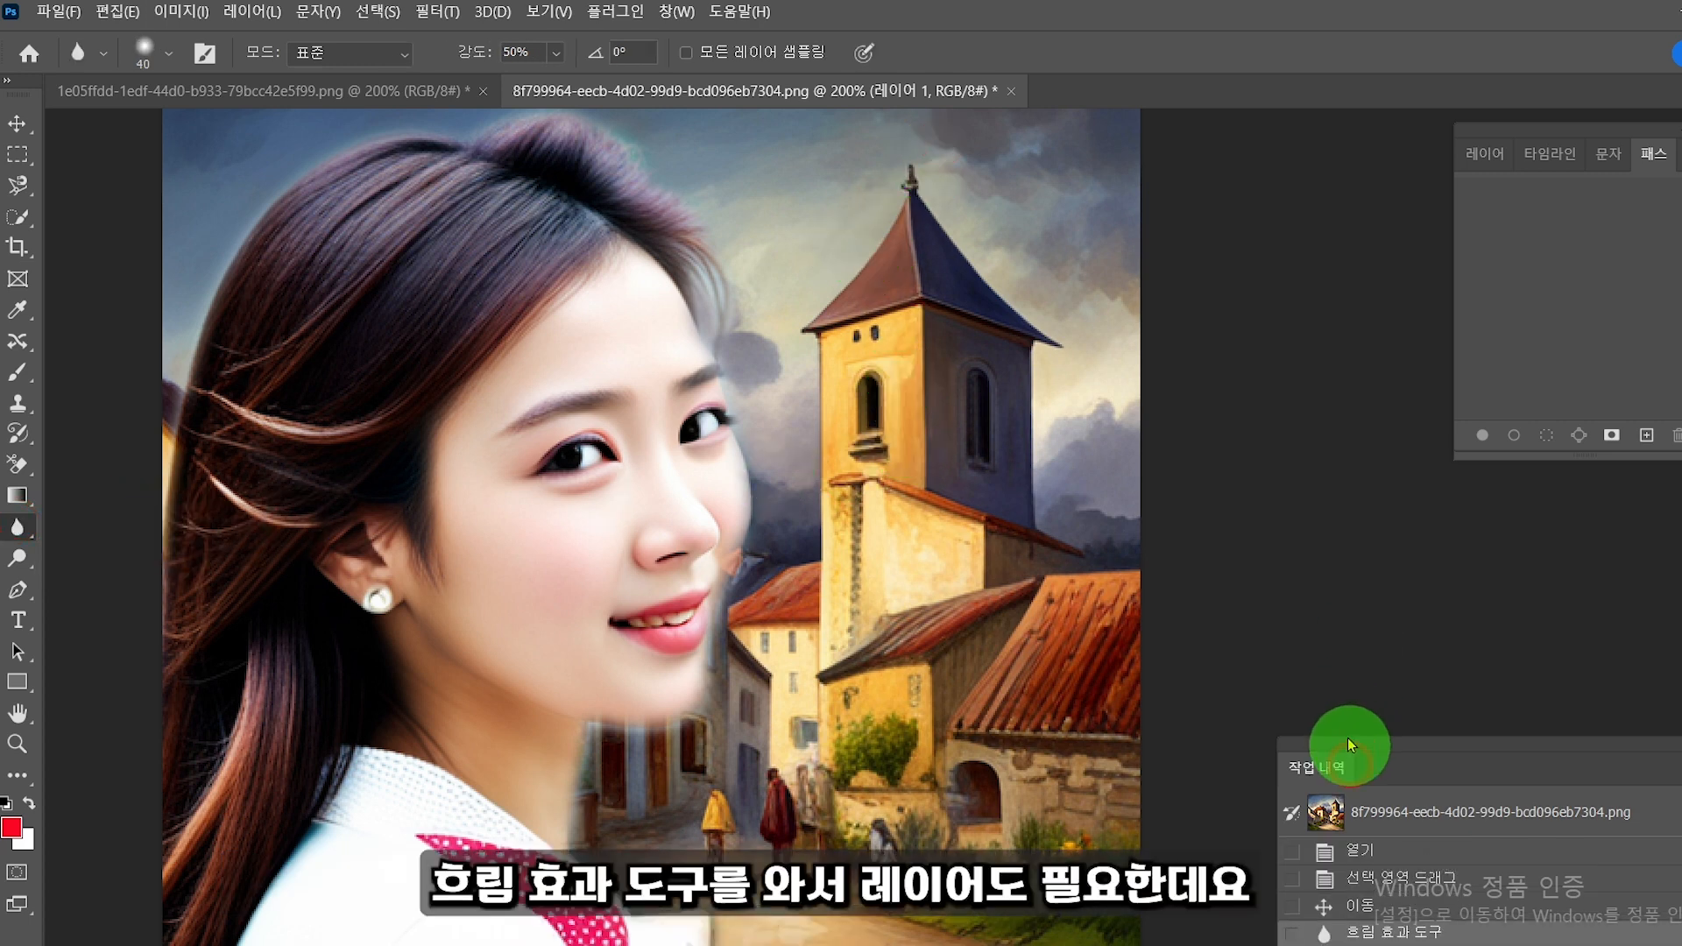
drag(1345, 764, 1261, 340)
drag(1506, 160, 1199, 129)
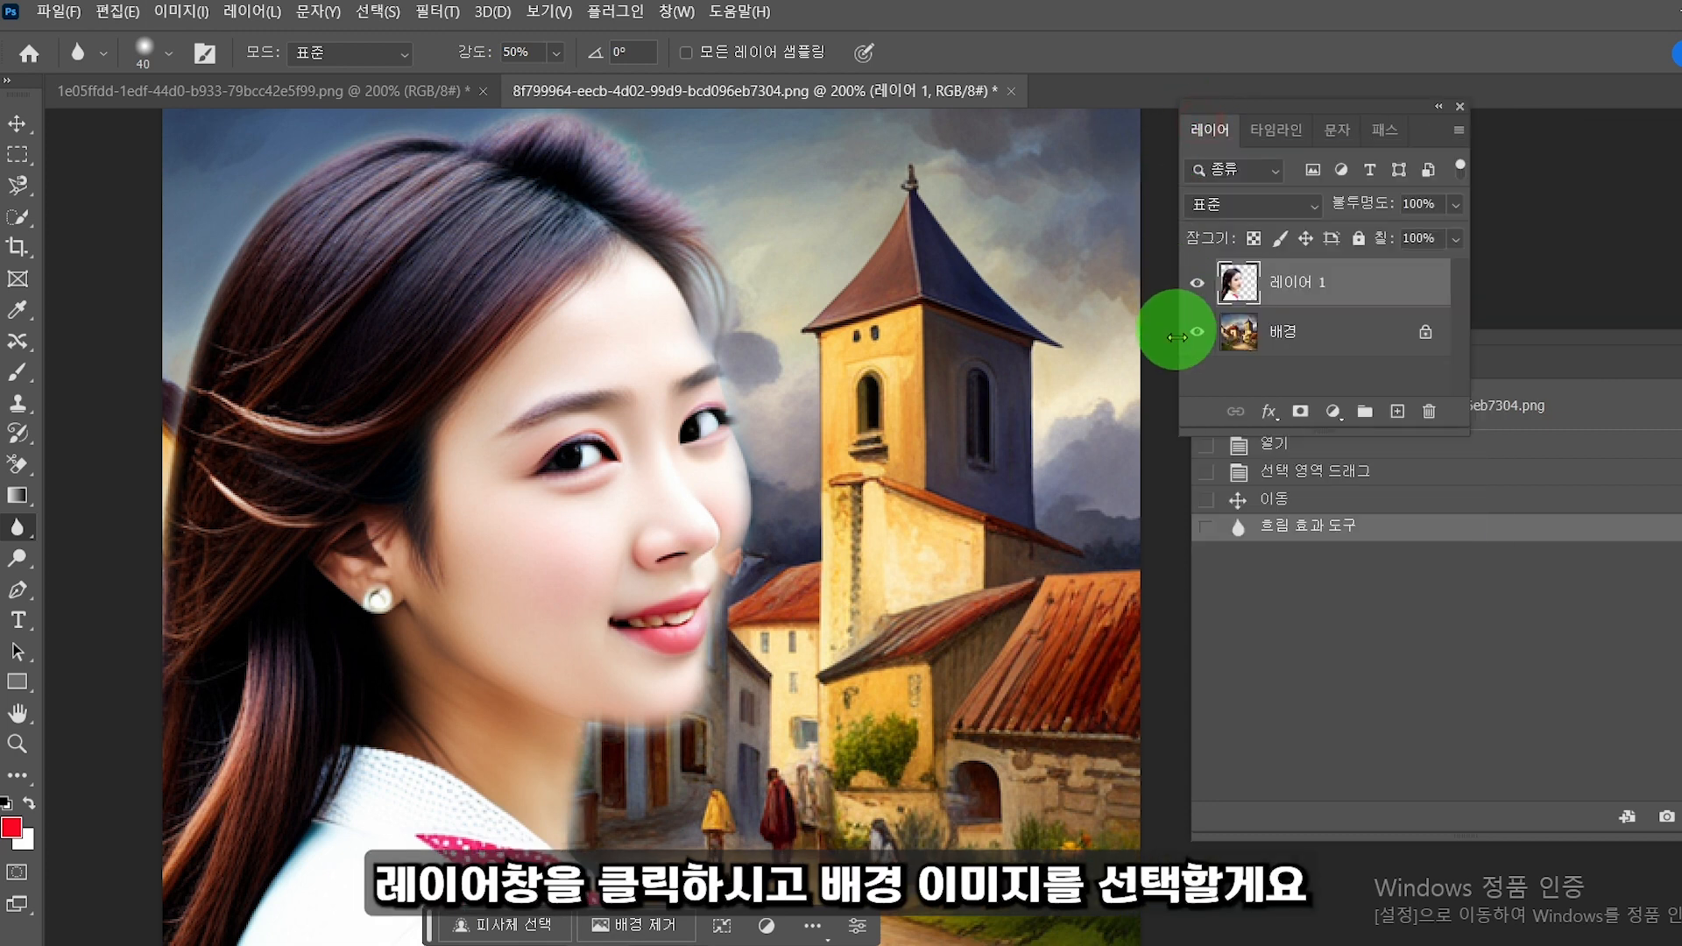
click(1264, 337)
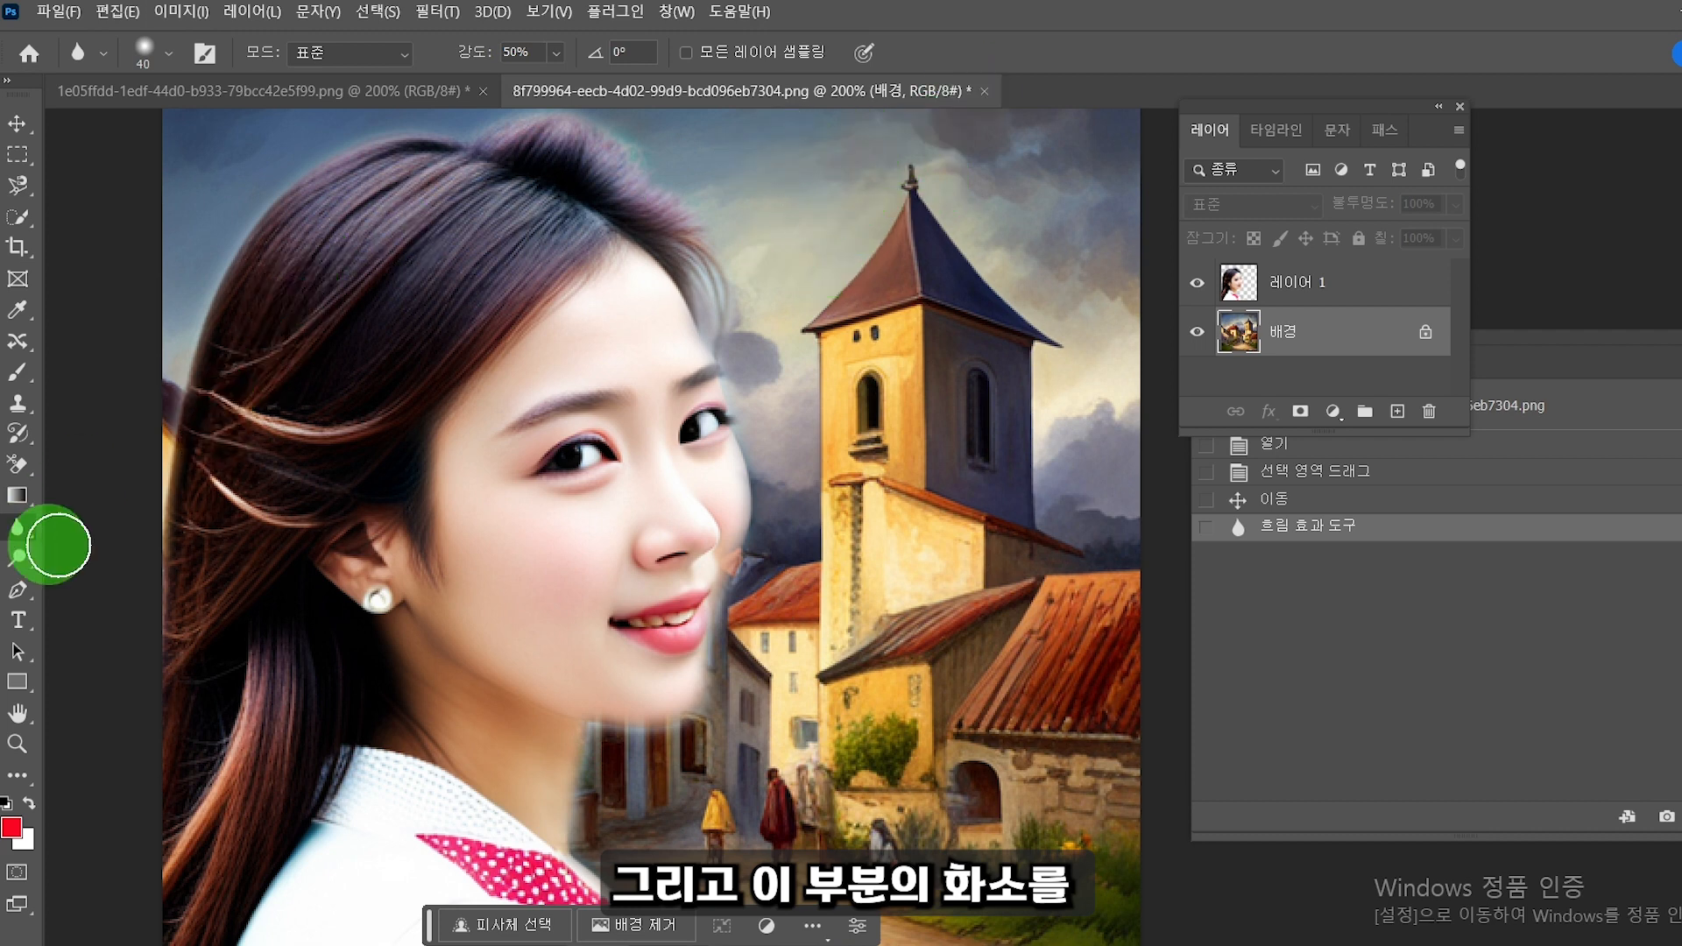
Step: Blur the church tower and houses on the background layer with a 40-pixel Blur tool brush
drag(18, 536, 94, 520)
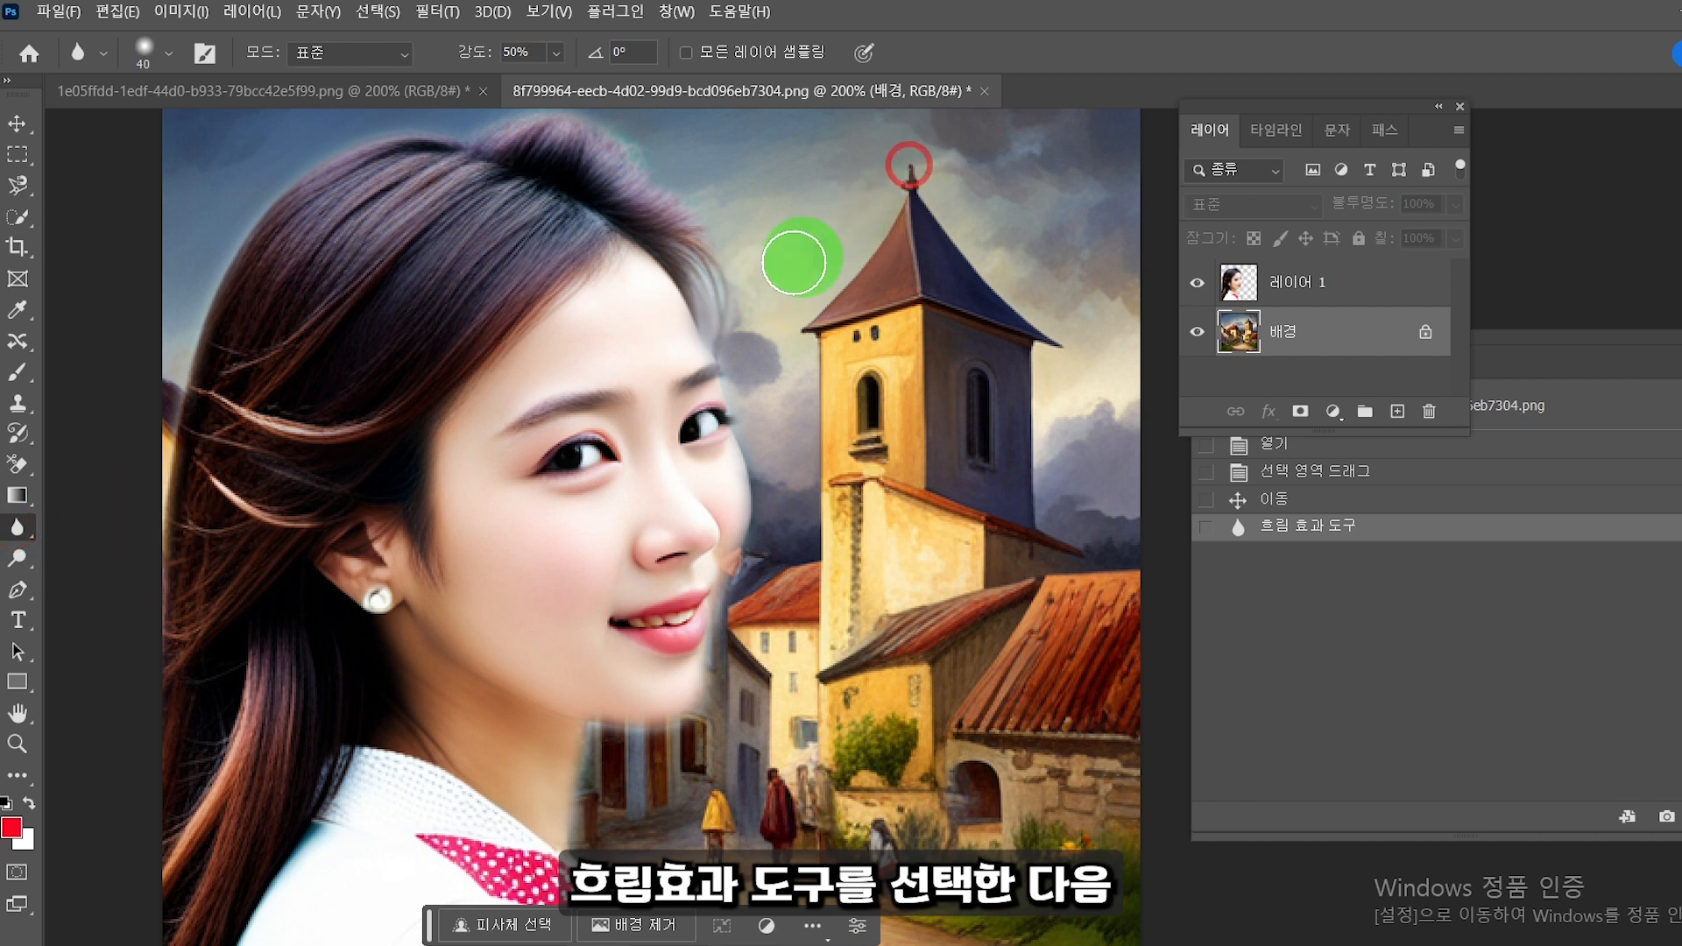
mouse_move(933, 230)
mouse_down()
mouse_move(840, 324)
mouse_move(839, 382)
mouse_up()
mouse_move(809, 492)
mouse_down()
mouse_move(743, 599)
mouse_move(998, 419)
mouse_move(1021, 499)
mouse_move(964, 668)
mouse_move(998, 694)
mouse_move(1005, 762)
mouse_move(998, 692)
mouse_up()
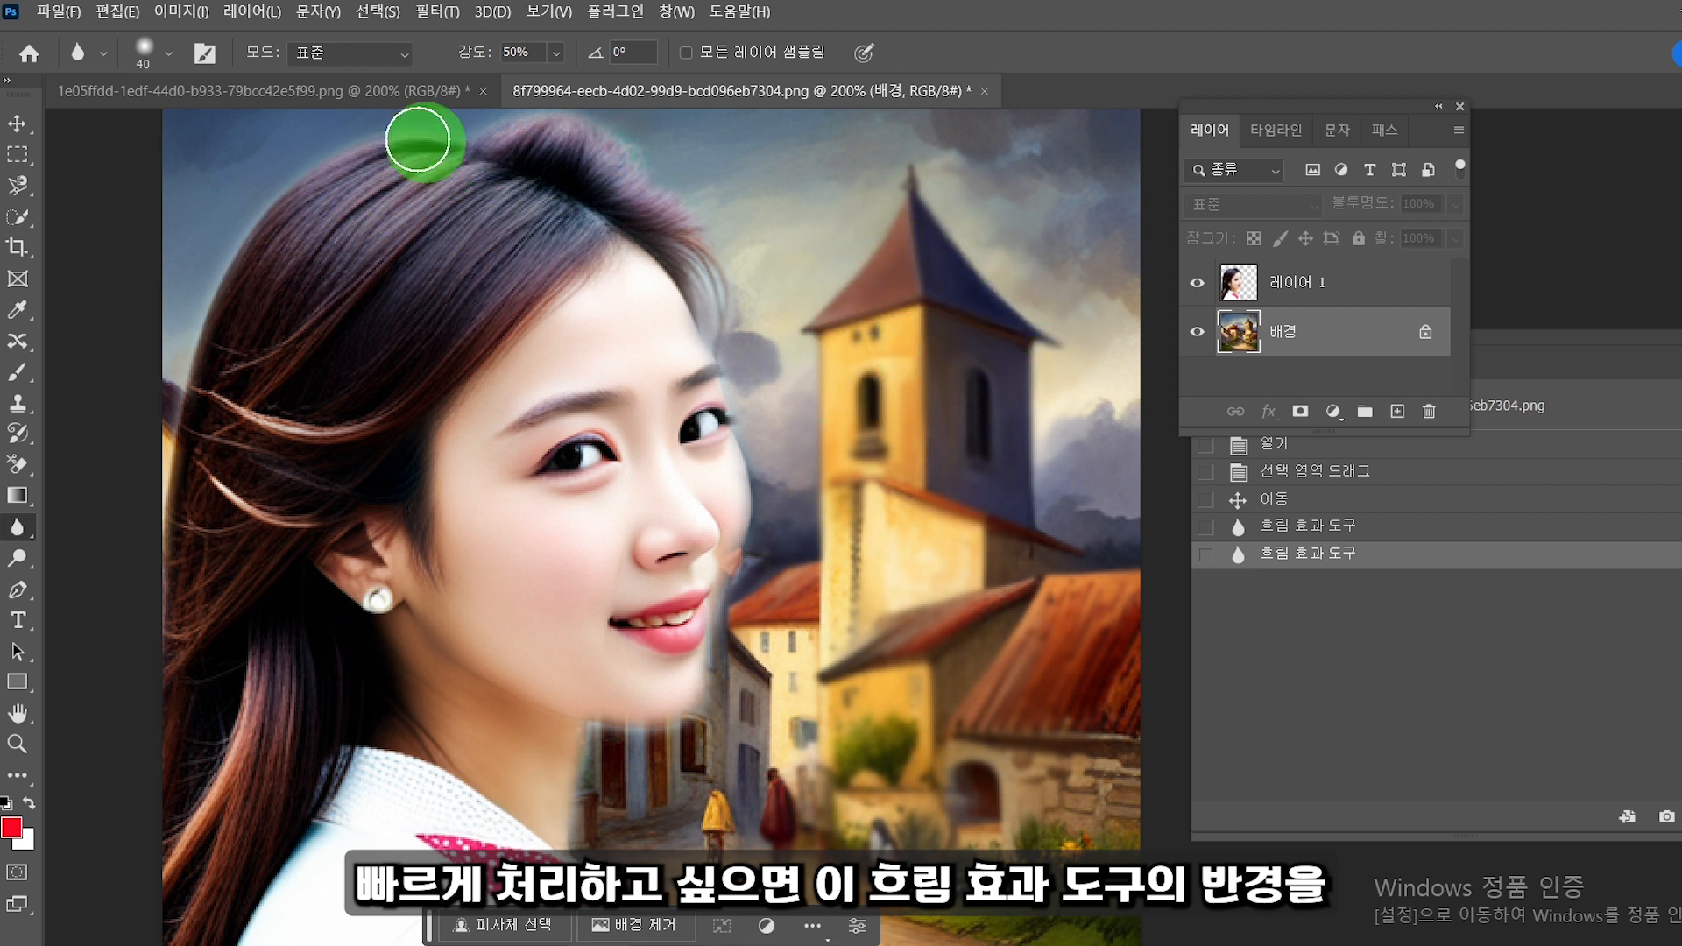
Step: Enlarge the Blur tool brush to 69 pixels and blur the tower, houses, street and the painting's outer edge behind the woman
click(171, 56)
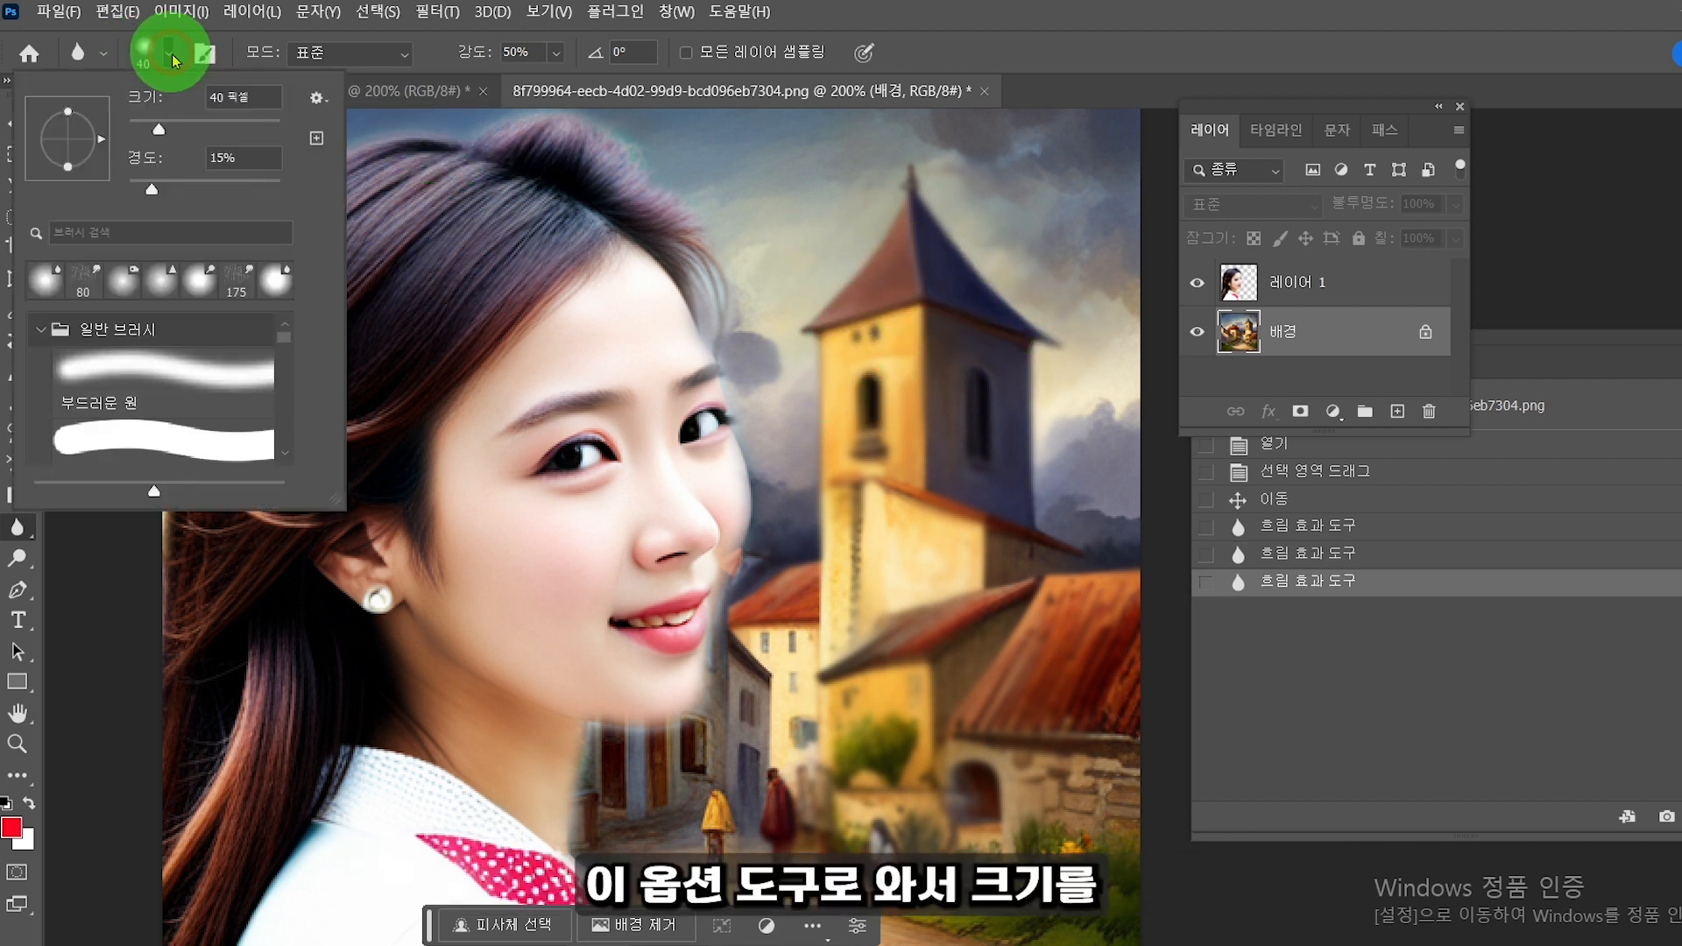
drag(159, 130, 180, 133)
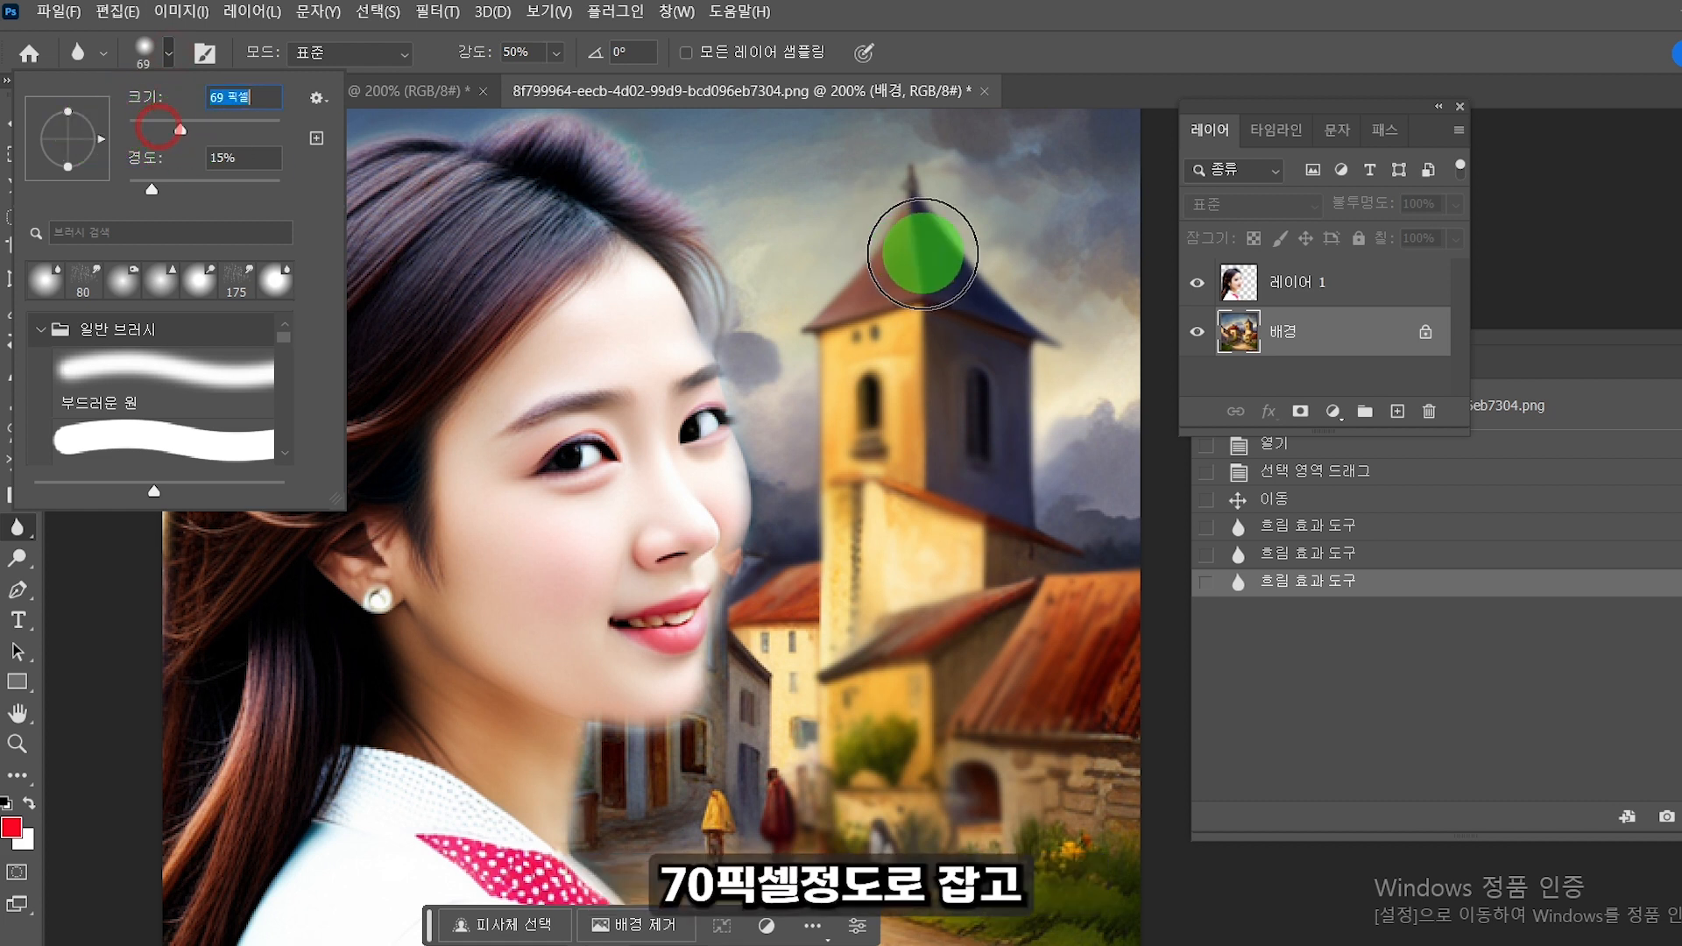
click(922, 200)
mouse_move(852, 471)
mouse_down()
mouse_move(885, 706)
mouse_move(923, 811)
mouse_move(1033, 887)
mouse_move(969, 743)
mouse_move(822, 706)
mouse_move(645, 785)
mouse_move(799, 900)
mouse_move(1055, 713)
mouse_move(901, 214)
mouse_move(695, 147)
mouse_move(1107, 149)
mouse_move(1107, 871)
mouse_move(1071, 915)
mouse_up()
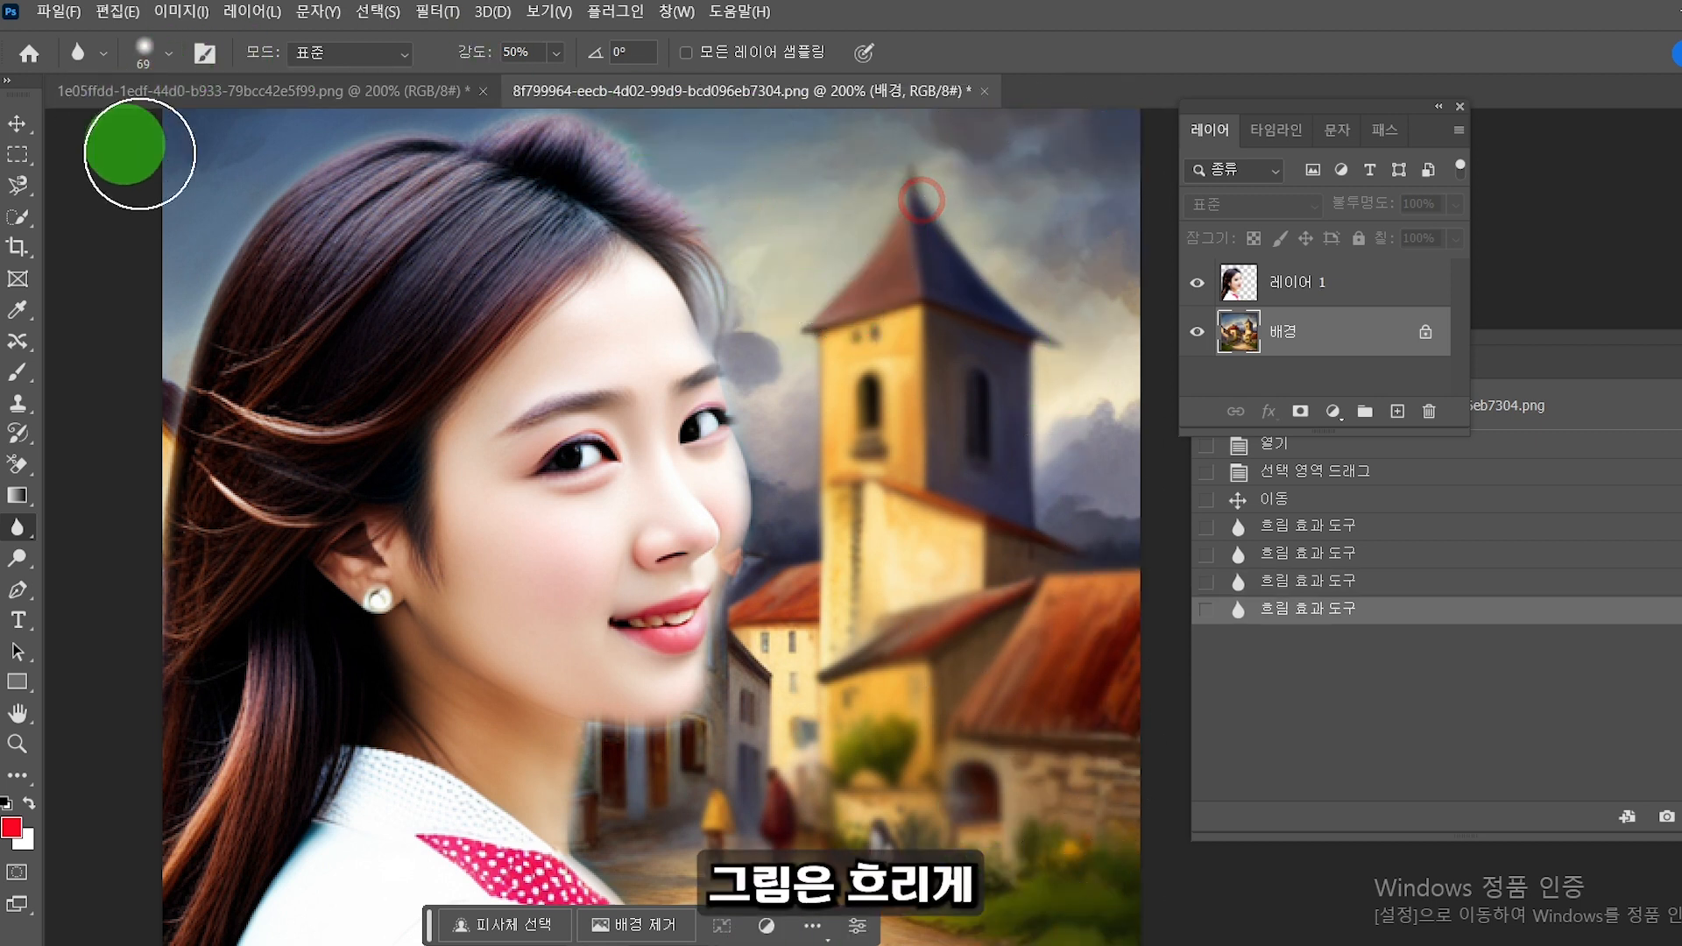
mouse_move(115, 357)
mouse_down()
mouse_move(130, 459)
mouse_move(163, 344)
mouse_move(129, 397)
mouse_up()
mouse_move(129, 397)
mouse_down()
mouse_move(104, 494)
mouse_move(134, 359)
mouse_move(123, 544)
mouse_move(132, 491)
mouse_up()
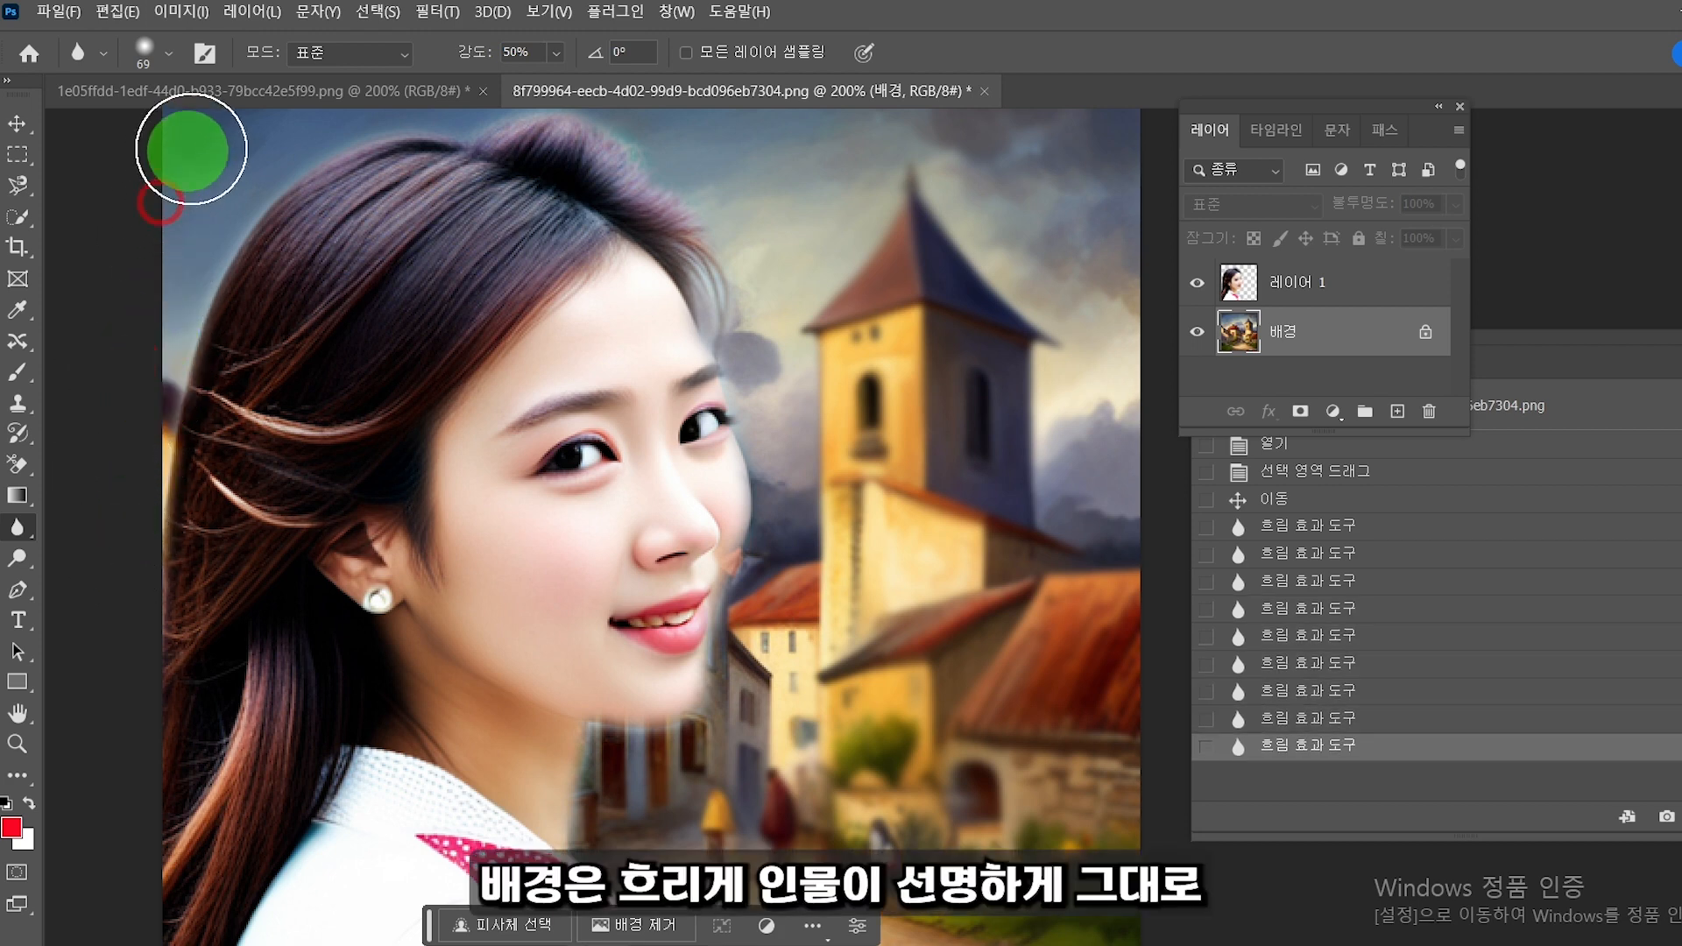
Step: Close the portrait document and continue with the village composite
click(483, 91)
drag(843, 686, 849, 558)
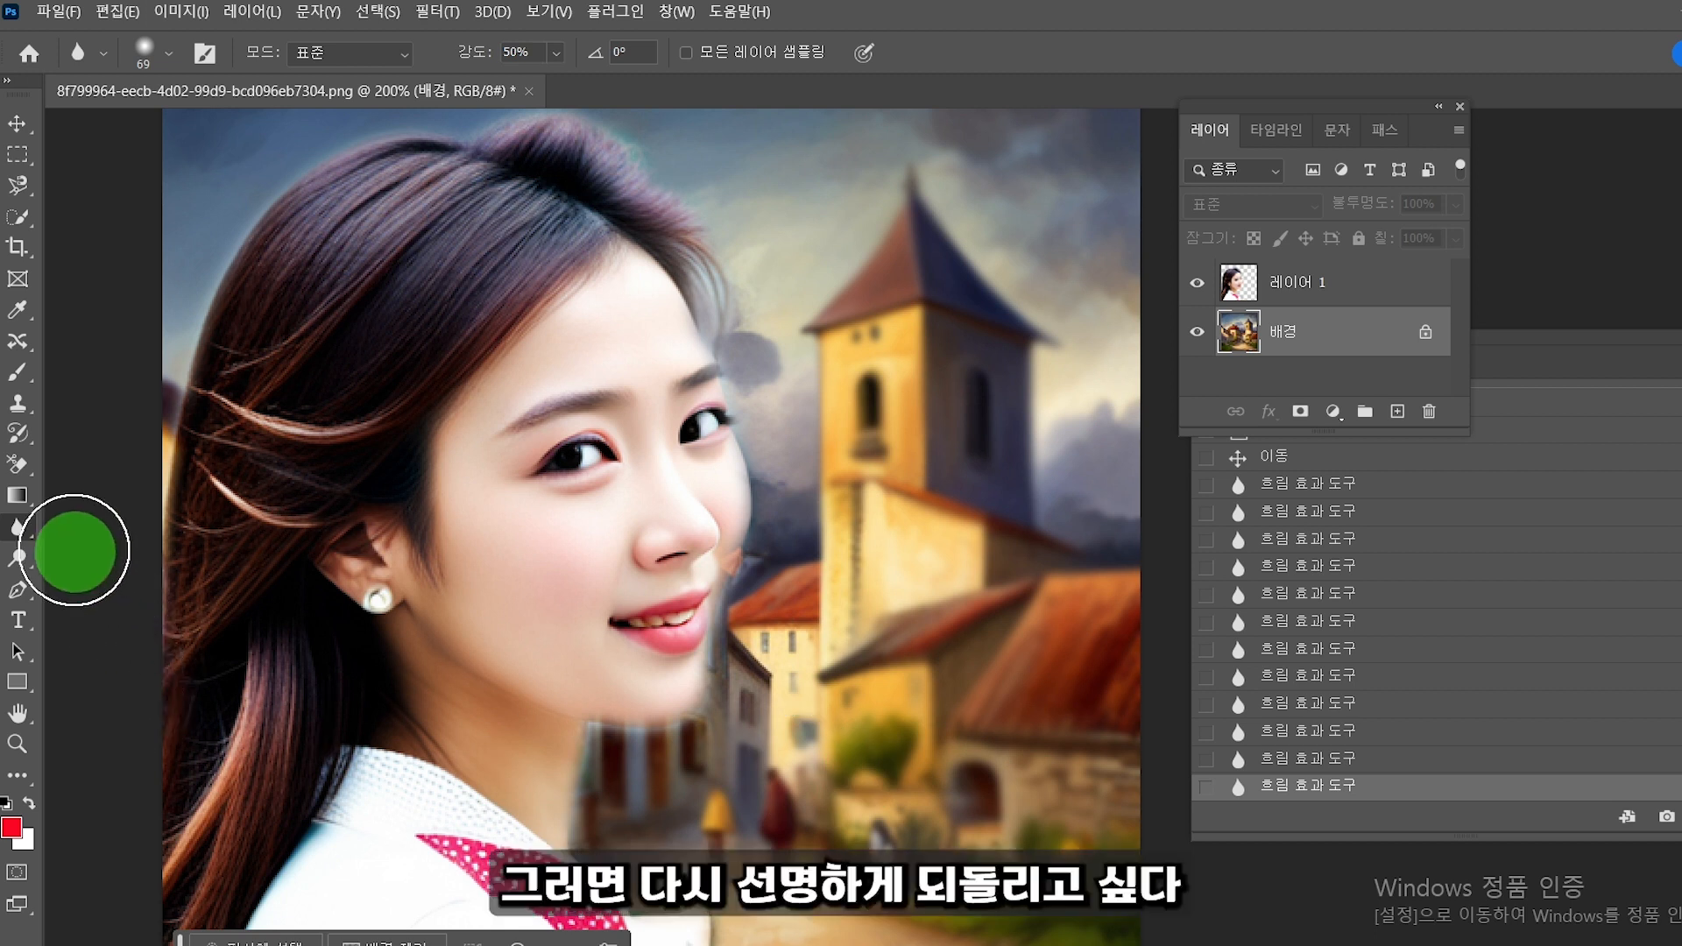
Step: Sharpen the tower, sky, houses and street on the background layer with an 81-pixel Sharpen tool brush
right_click(19, 530)
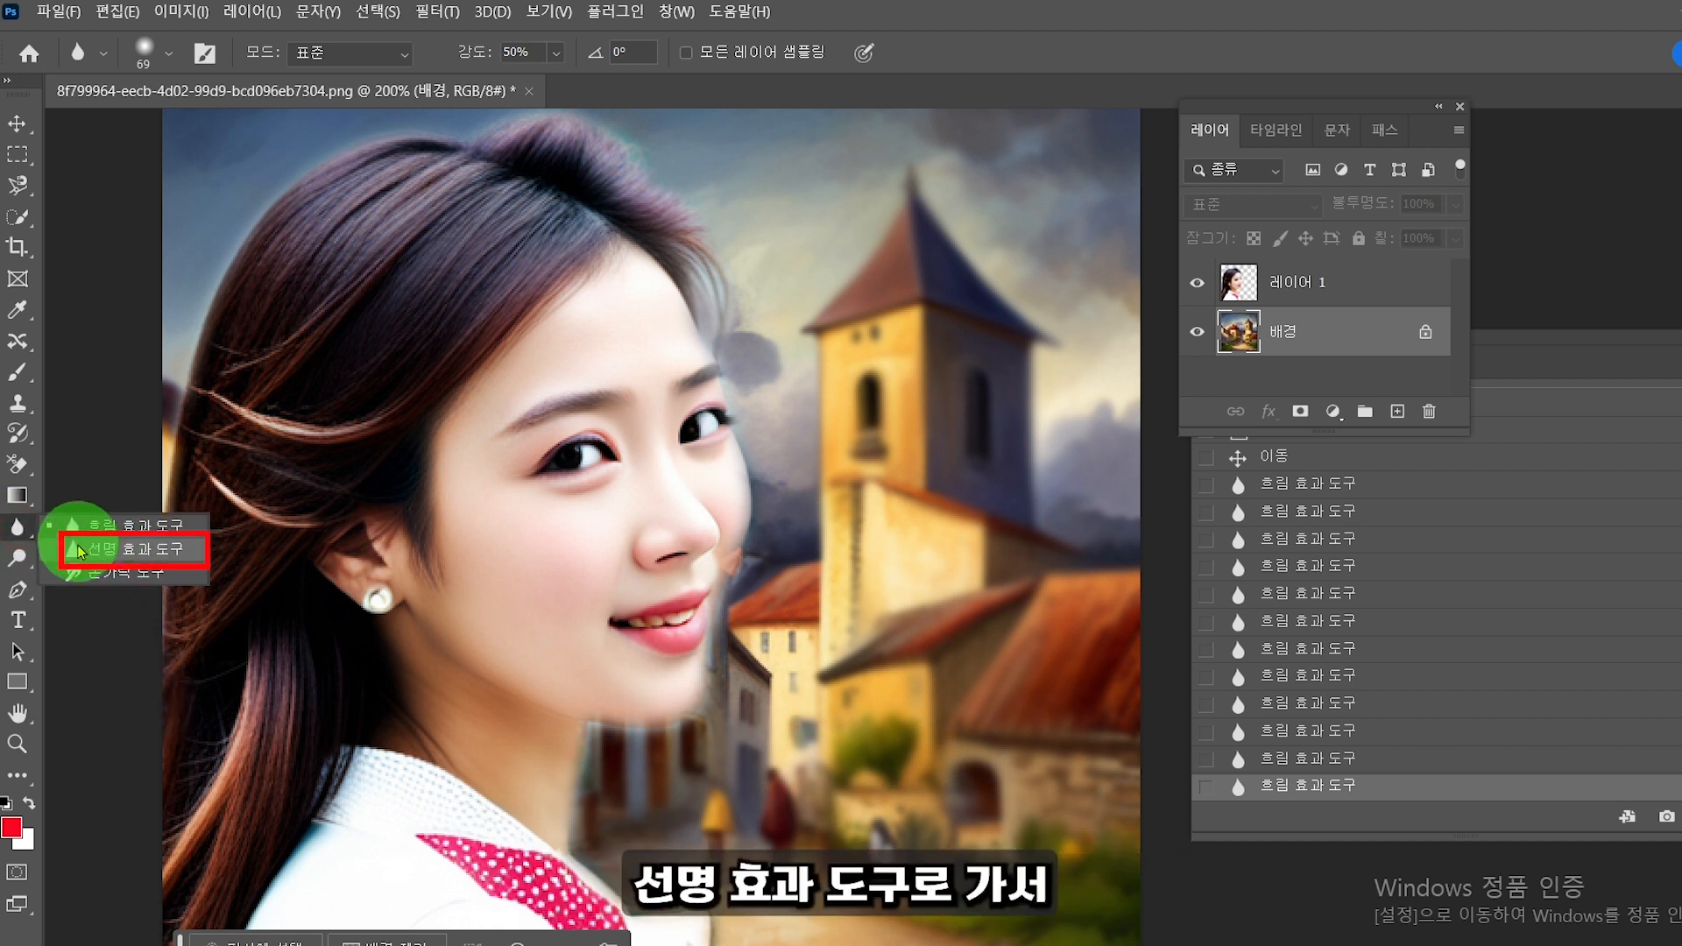
click(29, 531)
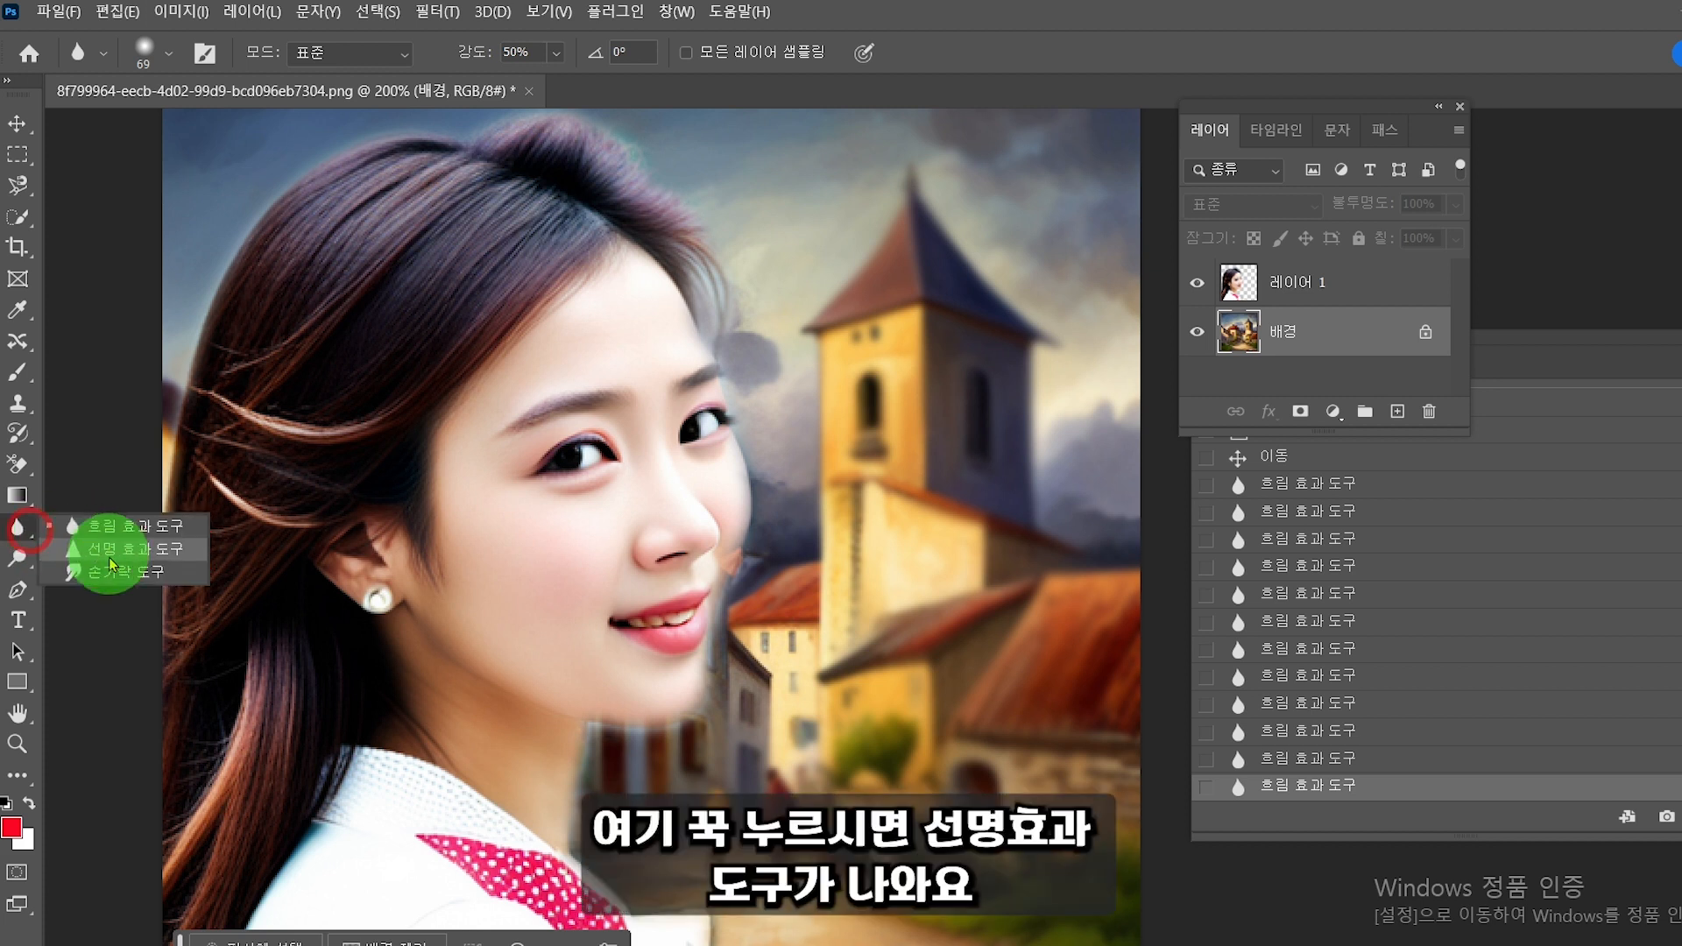
click(110, 556)
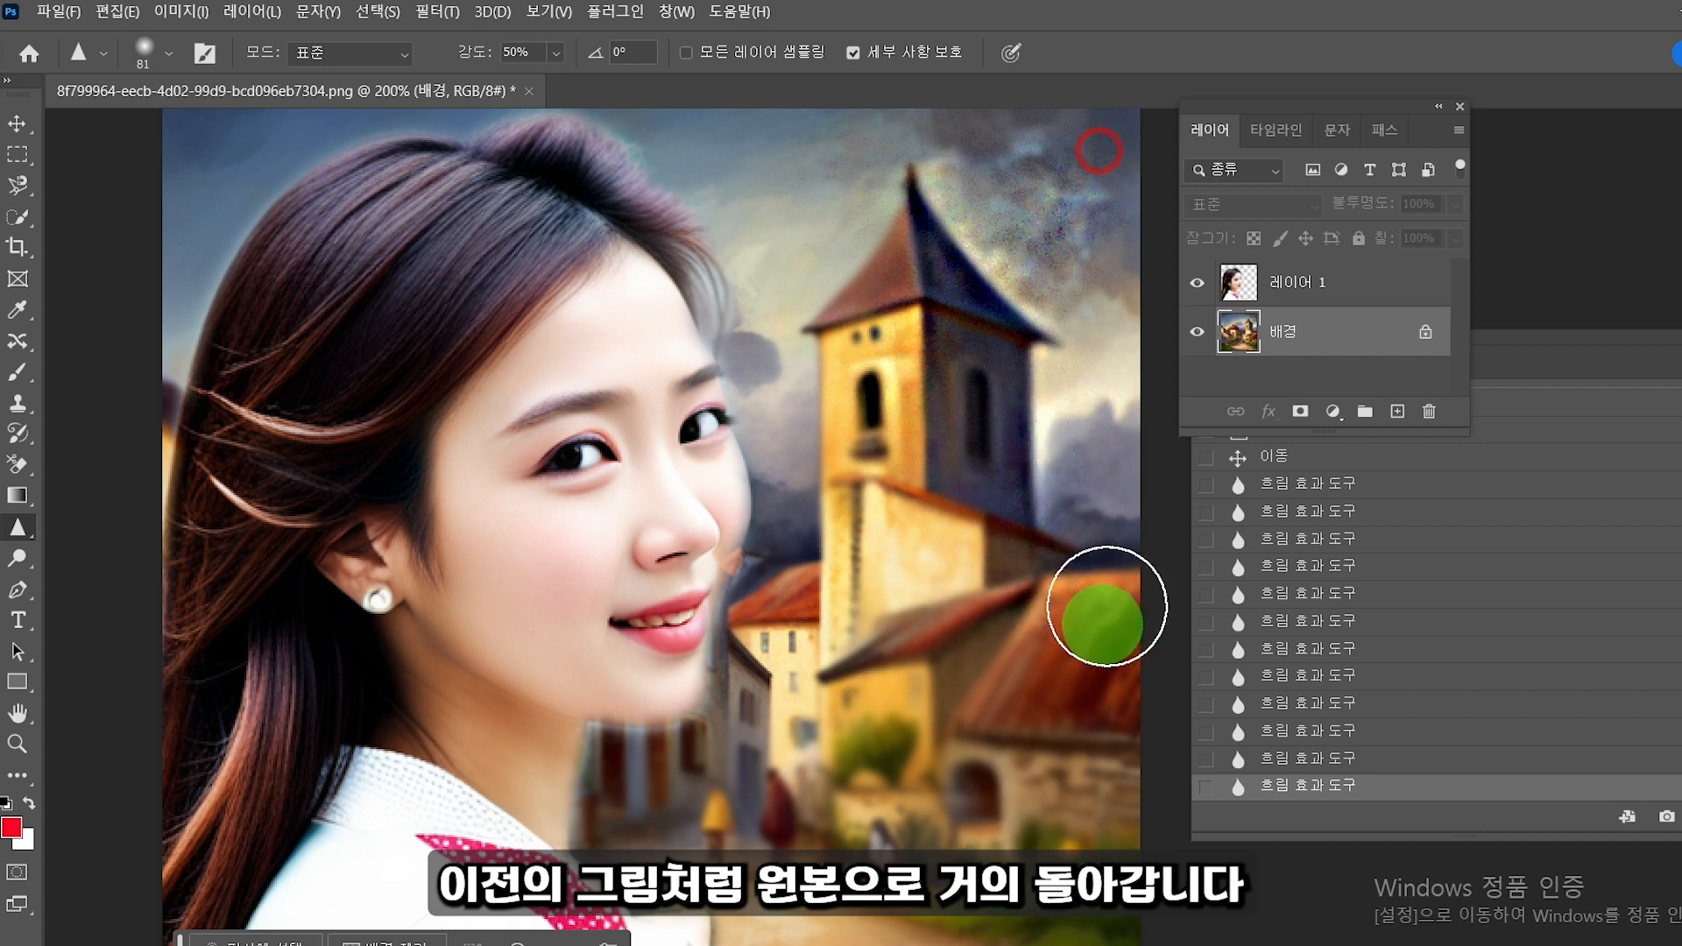
mouse_move(919, 394)
mouse_down()
mouse_move(940, 768)
mouse_move(837, 845)
mouse_move(874, 648)
mouse_up()
mouse_move(888, 252)
mouse_down()
mouse_move(918, 277)
mouse_move(902, 561)
mouse_up()
drag(928, 469, 974, 381)
drag(1054, 195, 1028, 518)
drag(1079, 232, 950, 323)
mouse_move(822, 145)
mouse_down()
mouse_move(804, 143)
mouse_move(833, 261)
mouse_up()
mouse_move(806, 147)
mouse_down()
mouse_move(708, 146)
mouse_move(744, 145)
mouse_up()
mouse_move(829, 632)
mouse_down()
mouse_move(792, 642)
mouse_move(722, 827)
mouse_move(641, 846)
mouse_move(664, 773)
mouse_move(799, 907)
mouse_up()
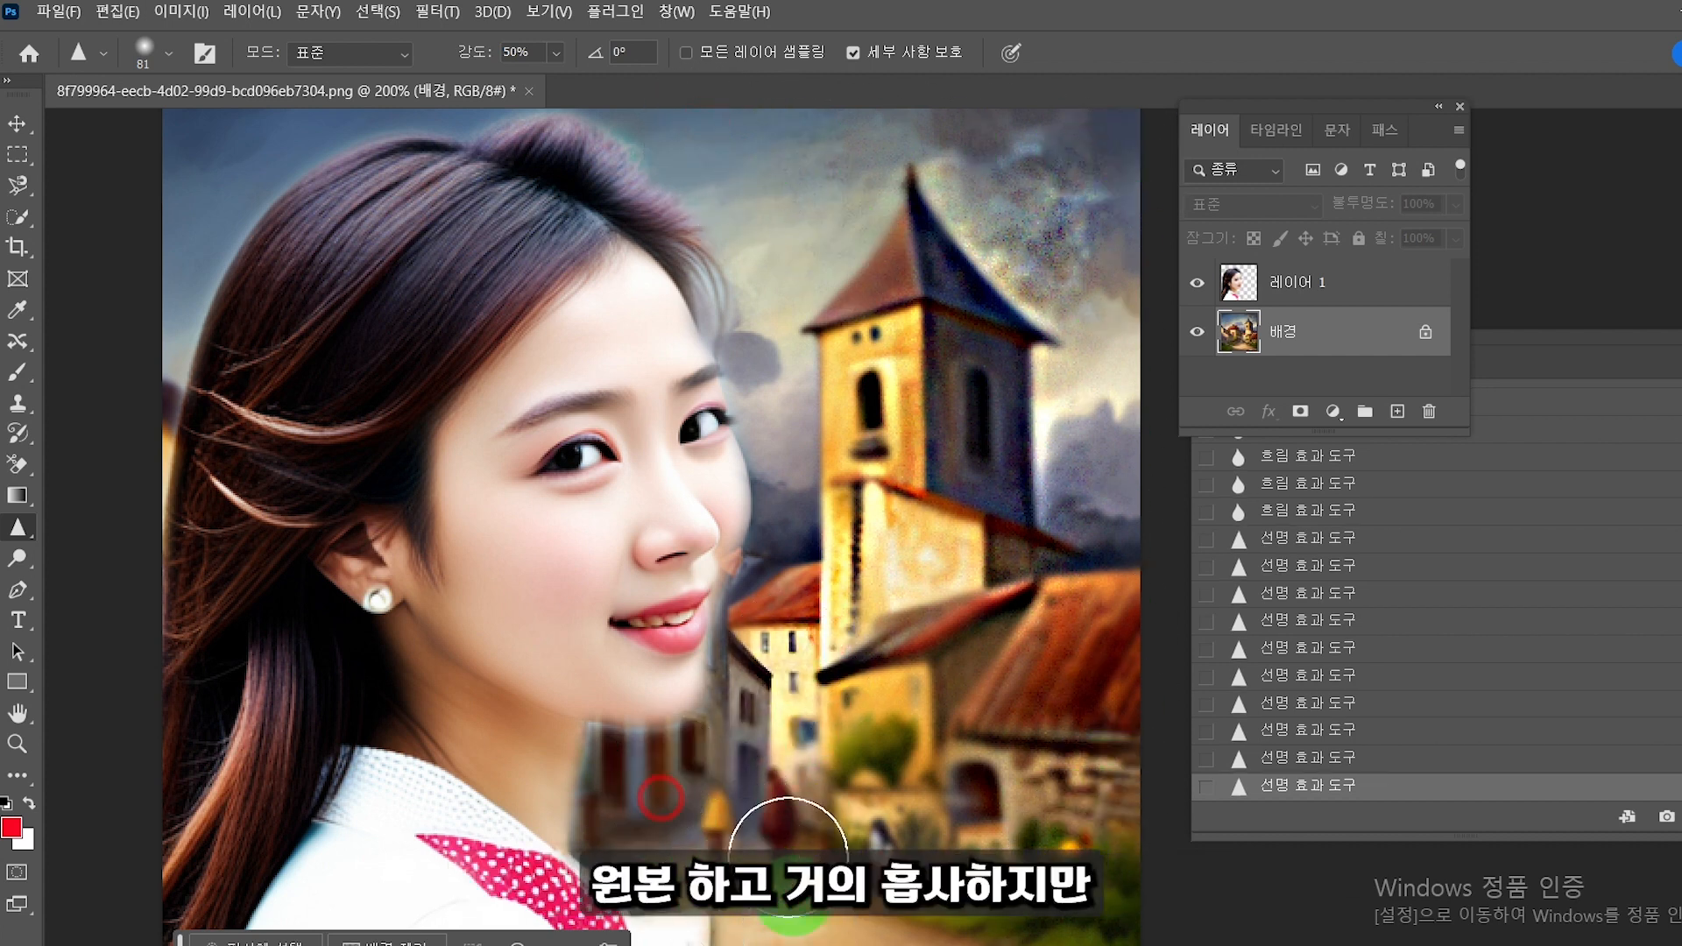
drag(824, 660, 871, 588)
mouse_move(1000, 864)
mouse_down()
mouse_move(1097, 523)
mouse_move(836, 945)
mouse_up()
drag(1047, 693, 955, 941)
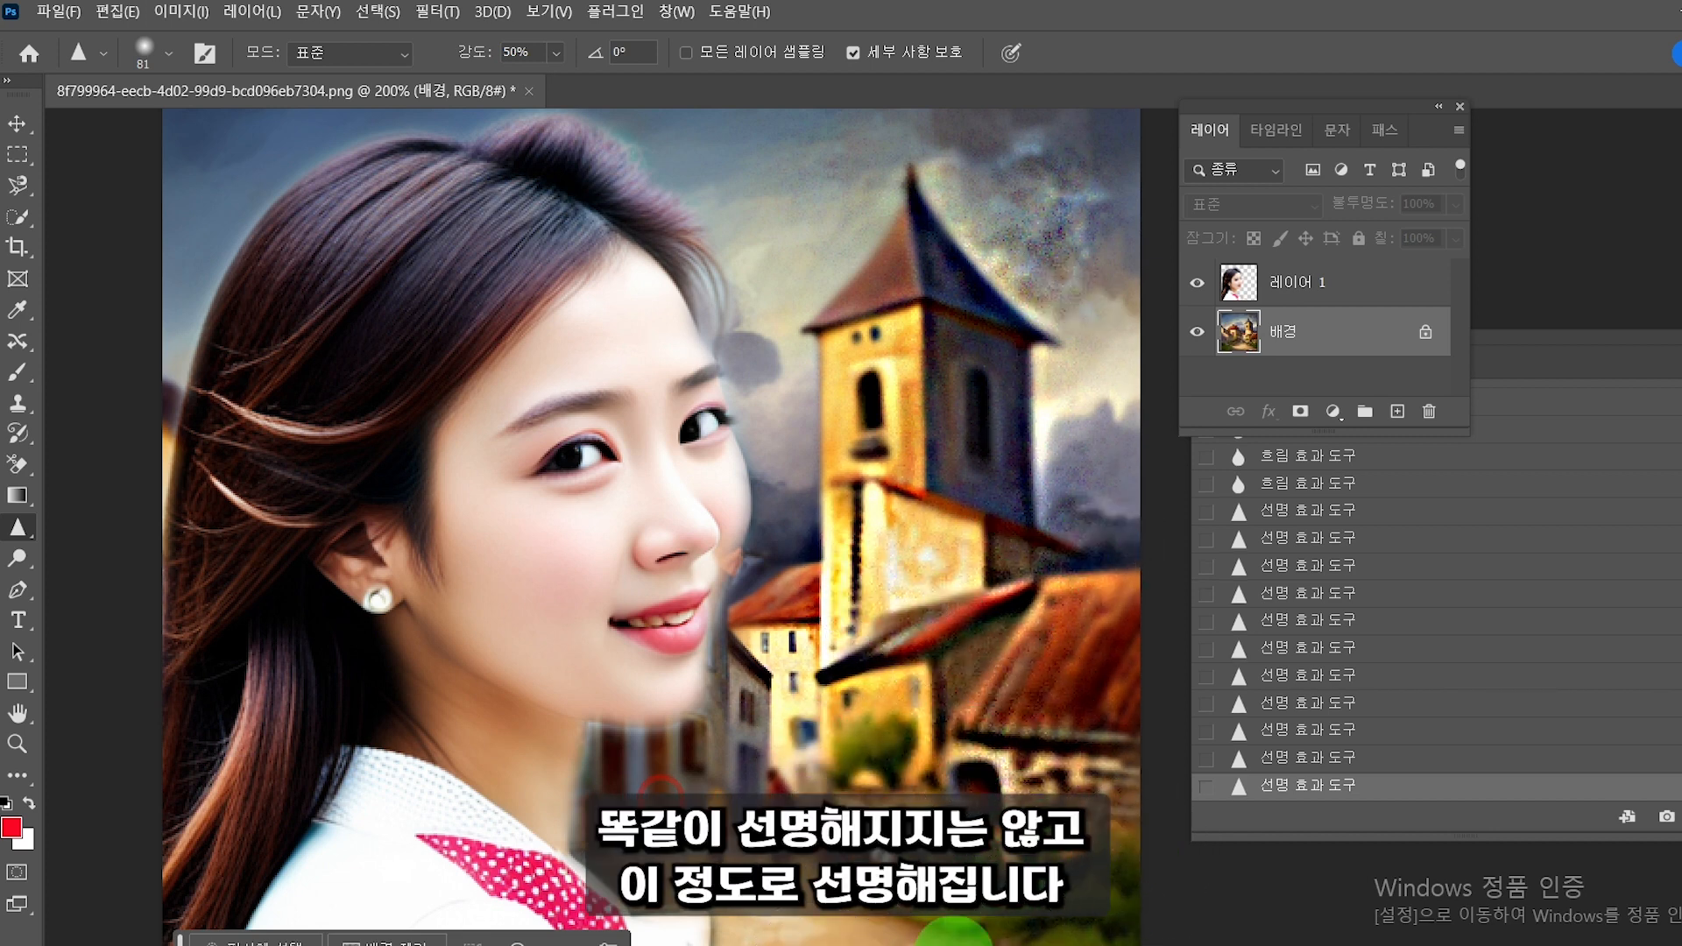
Step: Smudge the sky and church tower on the background layer with an 80-pixel Smudge tool brush
right_click(27, 530)
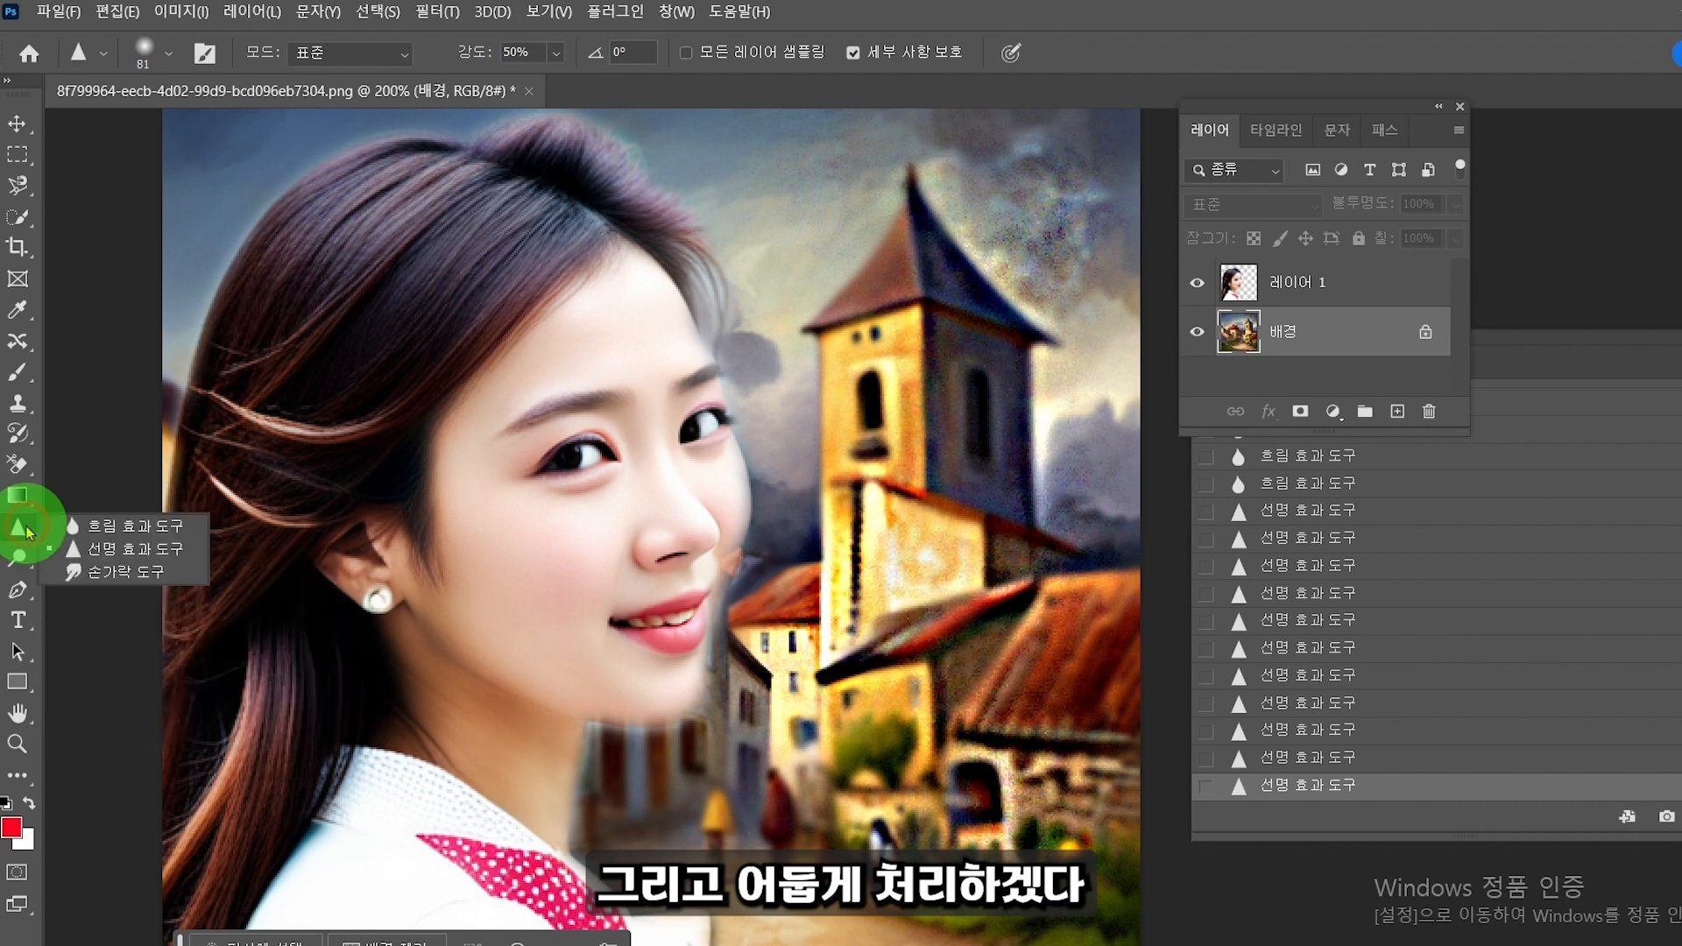
click(91, 578)
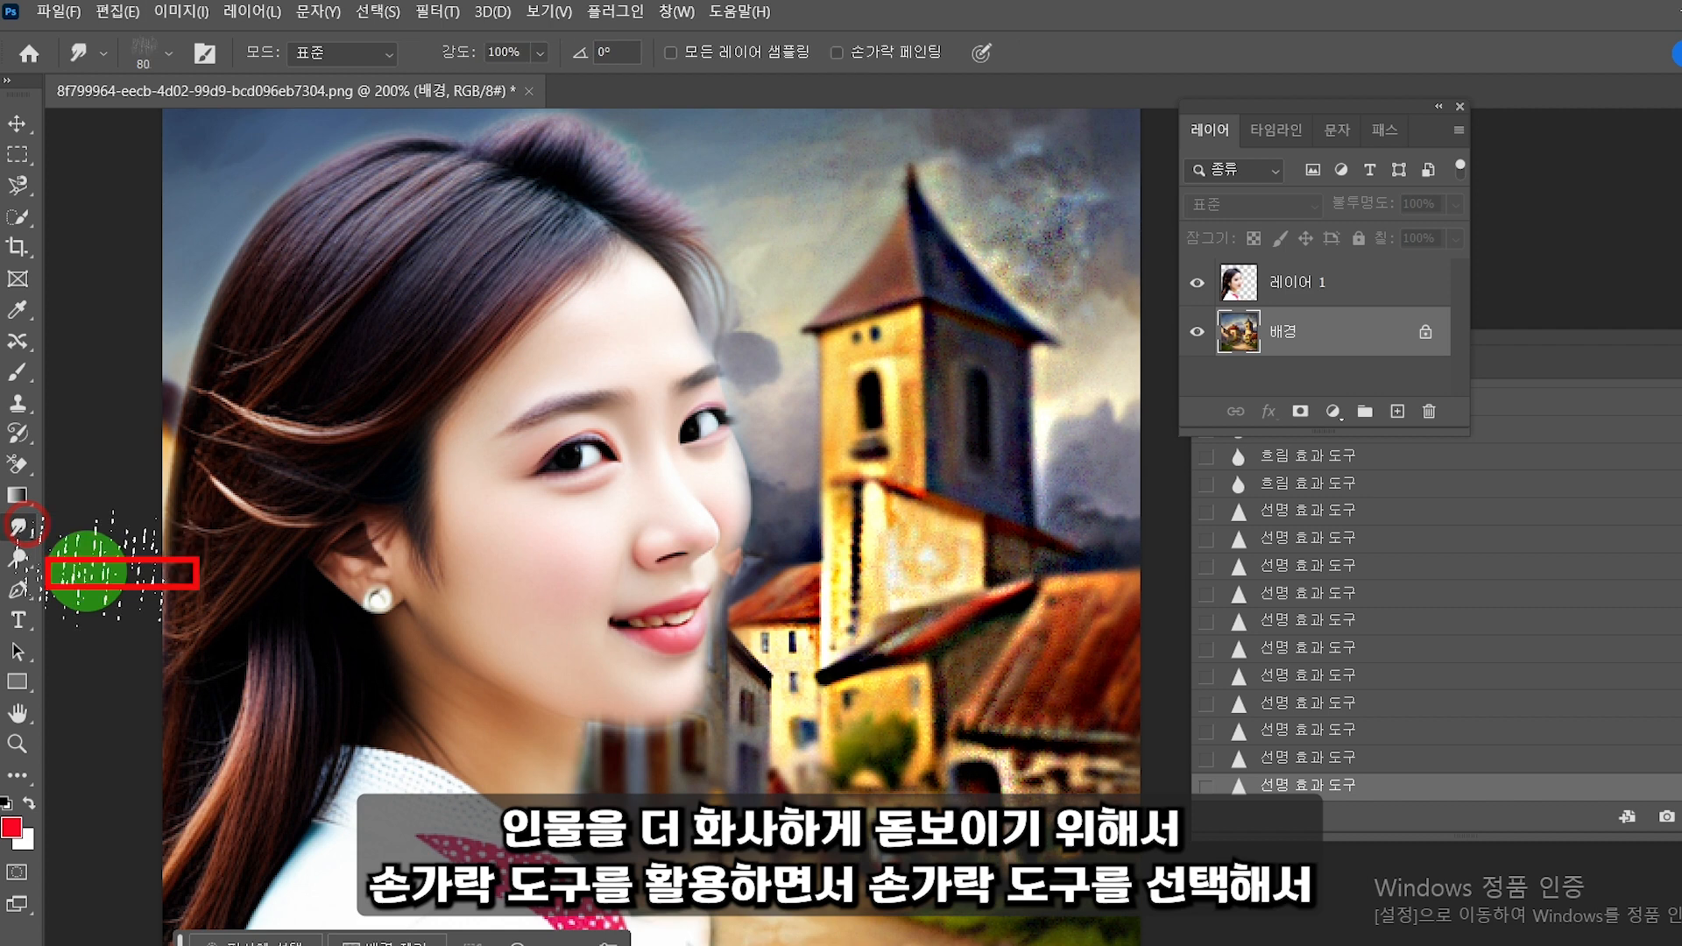
mouse_move(1062, 139)
mouse_down()
mouse_move(1006, 244)
mouse_move(1081, 454)
mouse_move(998, 350)
mouse_up()
mouse_move(767, 148)
mouse_down()
mouse_move(838, 134)
mouse_move(821, 211)
mouse_up()
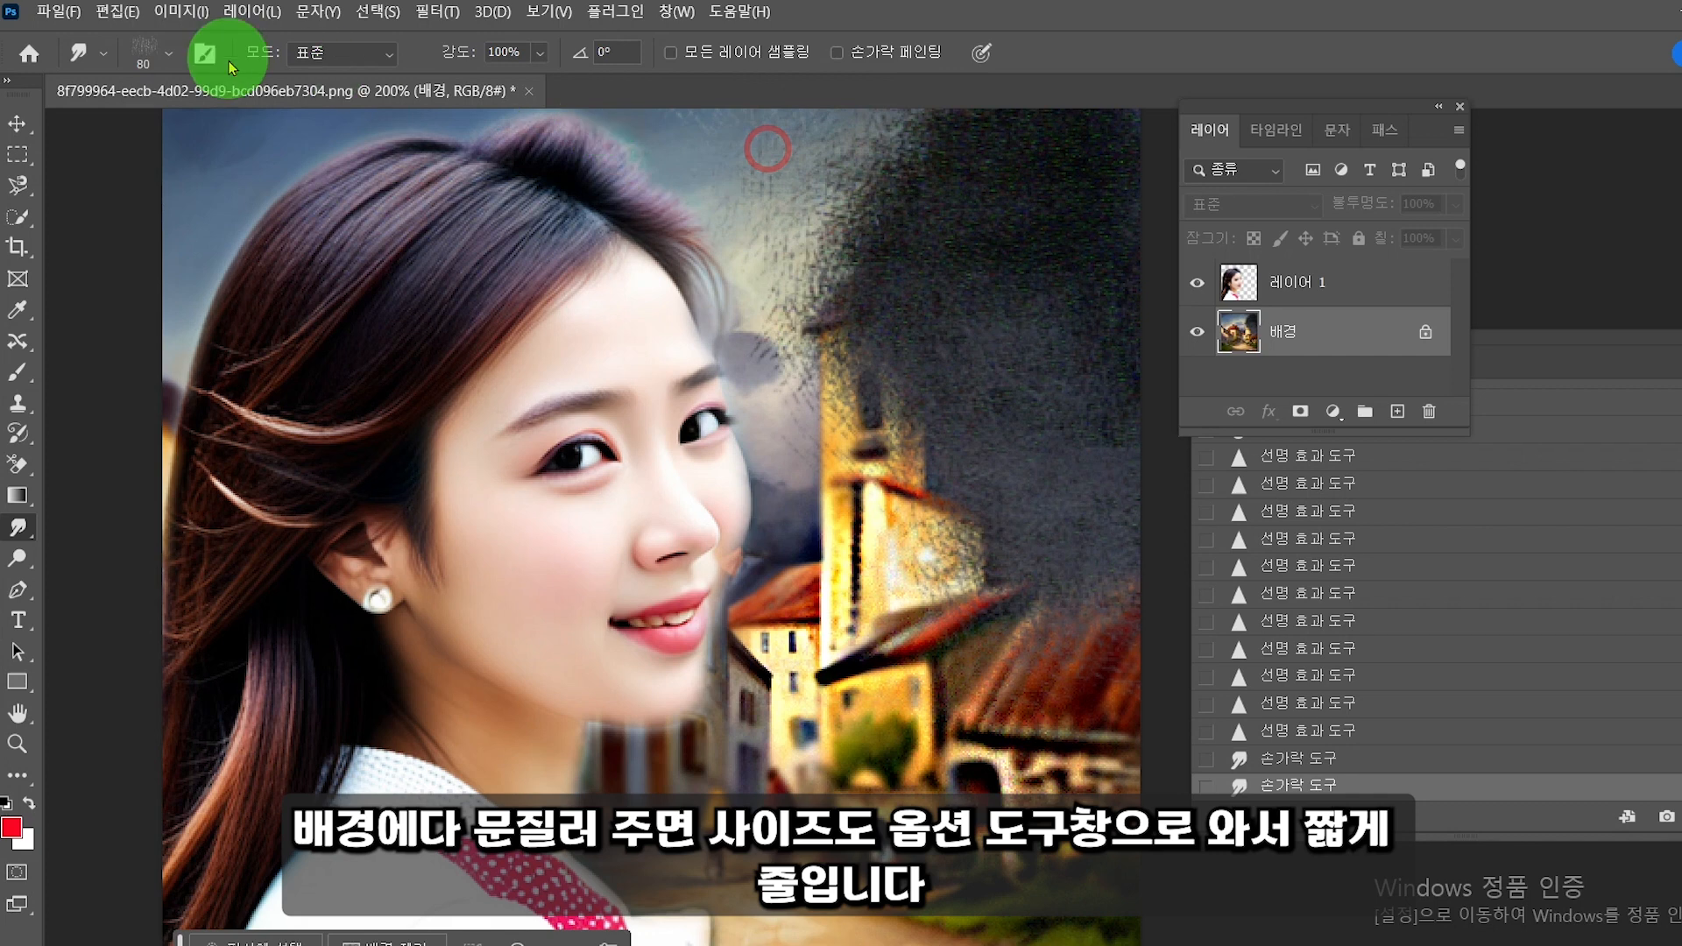
Step: Switch the Smudge tool to a 3-pixel Soft Round brush and smear thin strokes along the church tower
click(169, 56)
drag(192, 124, 129, 129)
click(91, 425)
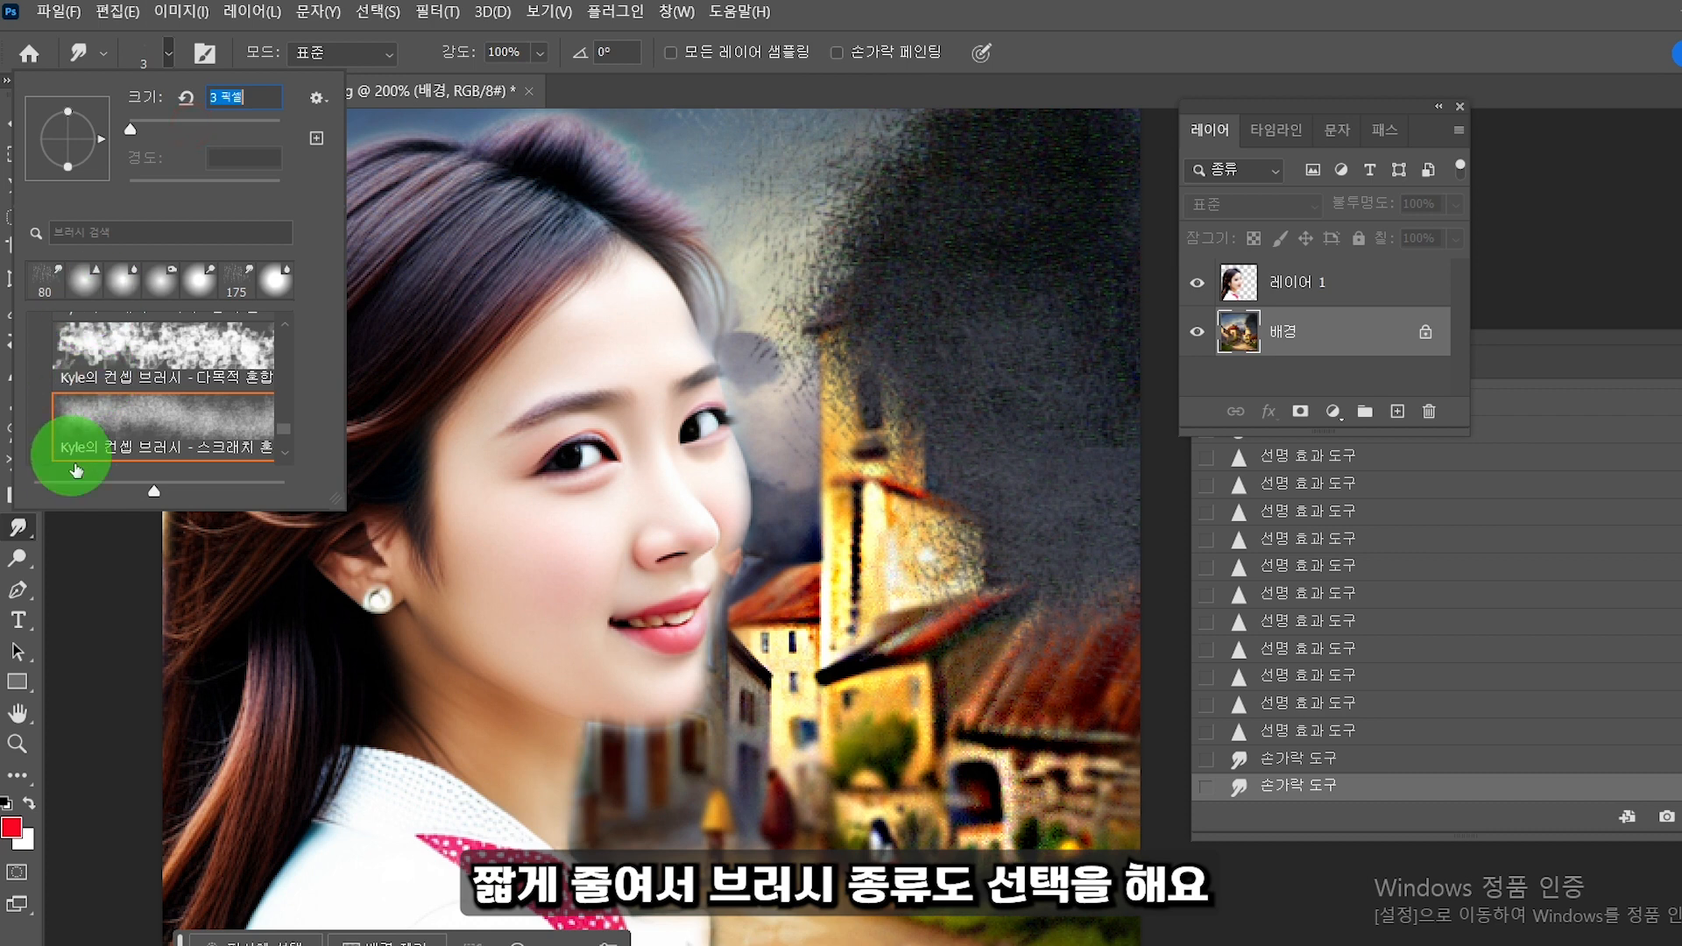
drag(281, 430, 289, 337)
click(175, 374)
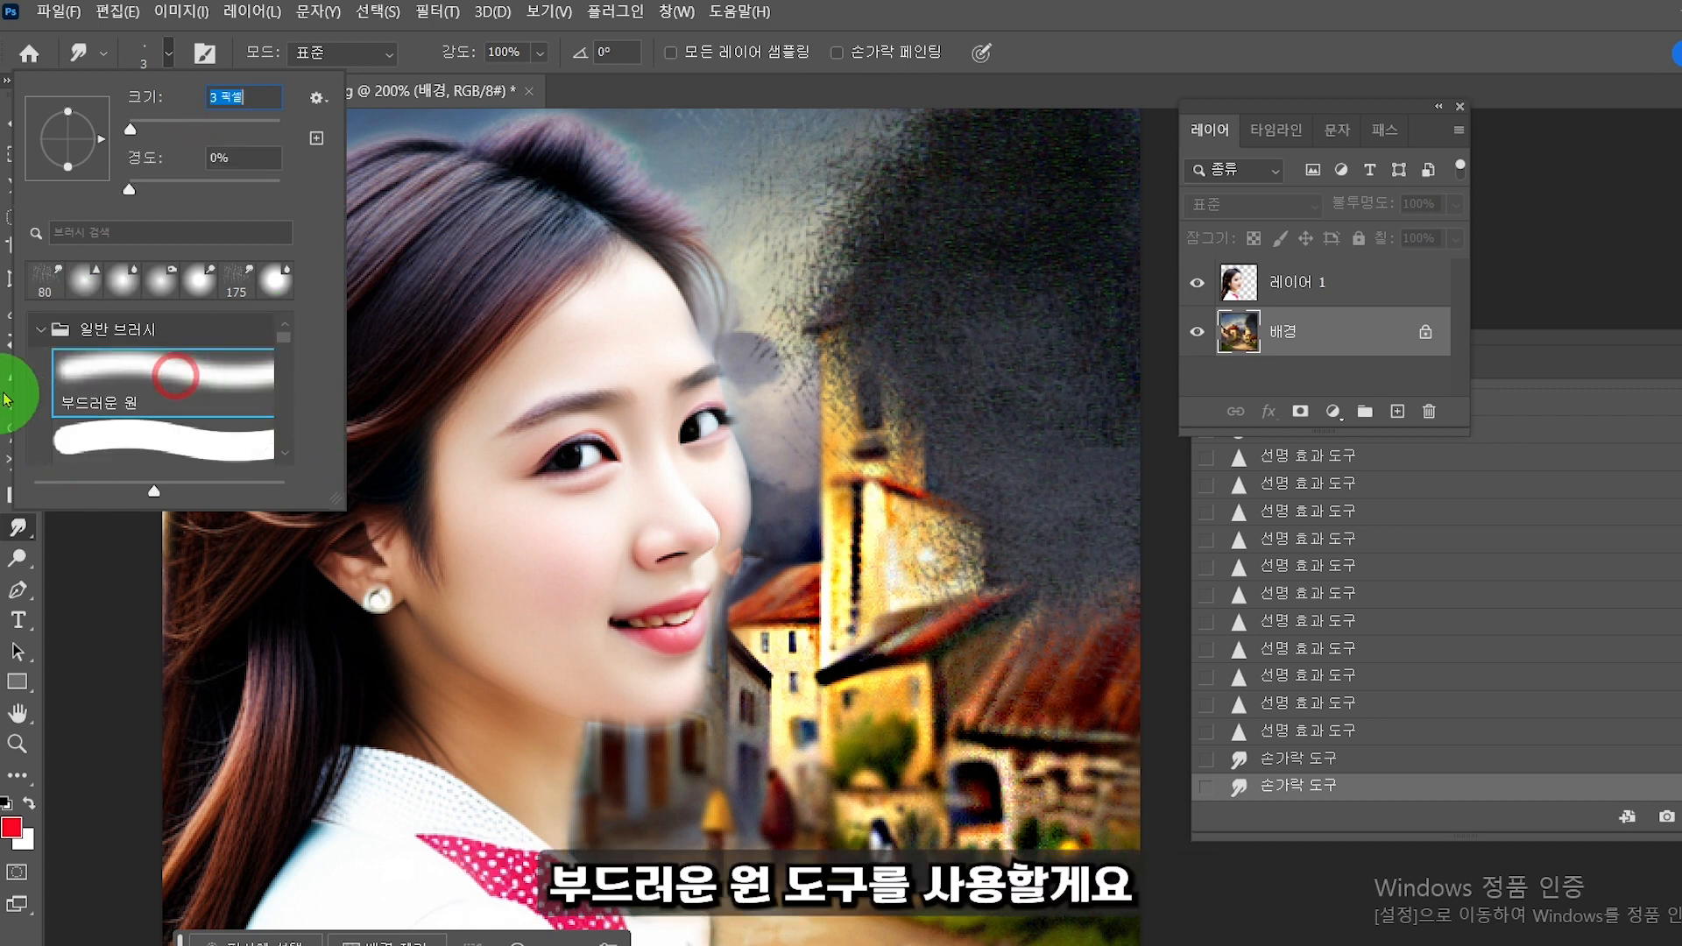
click(1137, 55)
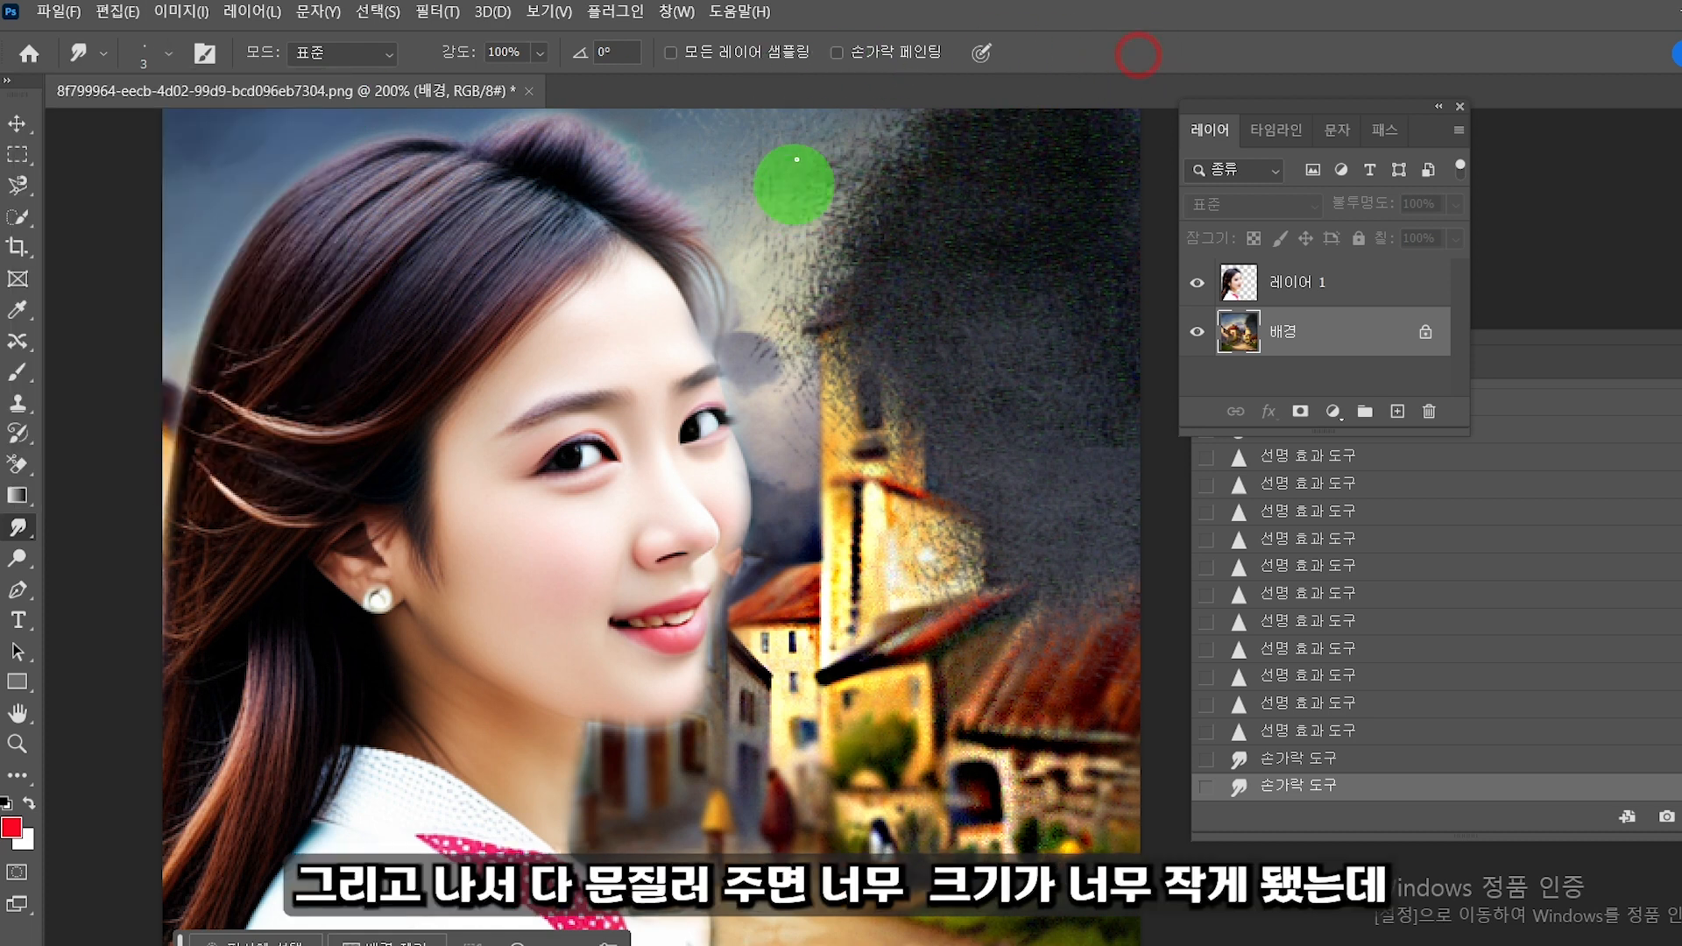
drag(836, 428, 832, 517)
drag(858, 379, 883, 500)
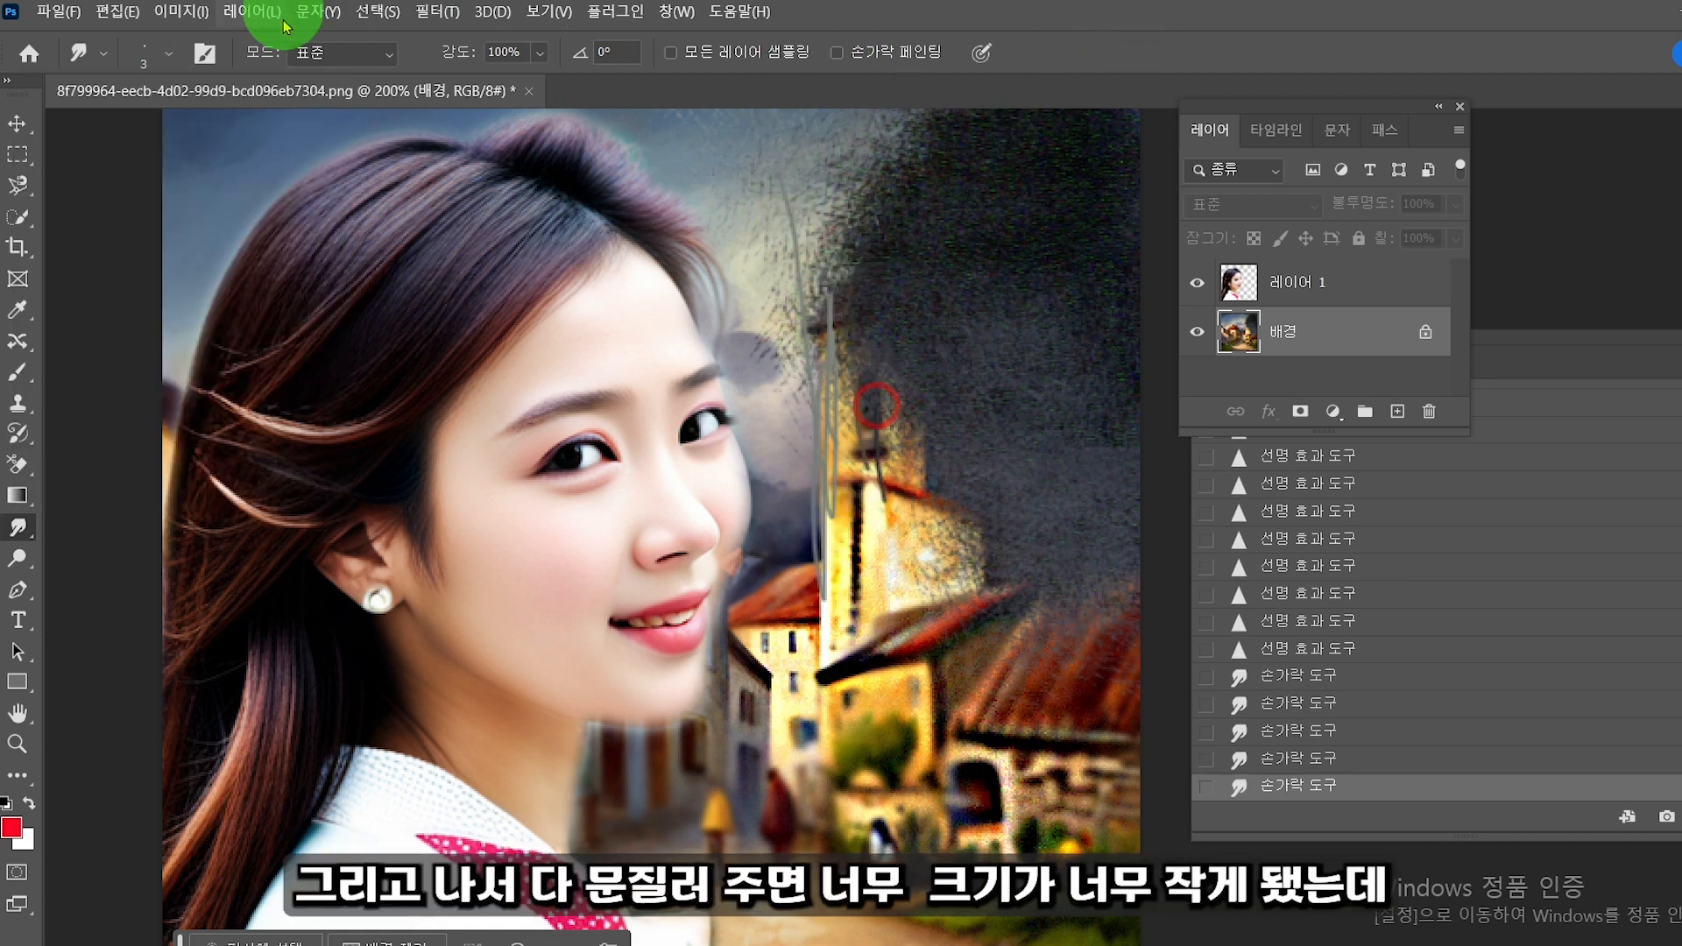
Step: Enlarge the Smudge tool brush to 61 pixels and smear the sky, tower and houses into a painterly backdrop around the woman
click(162, 59)
mouse_move(131, 121)
mouse_down()
mouse_move(206, 142)
mouse_move(179, 142)
mouse_up()
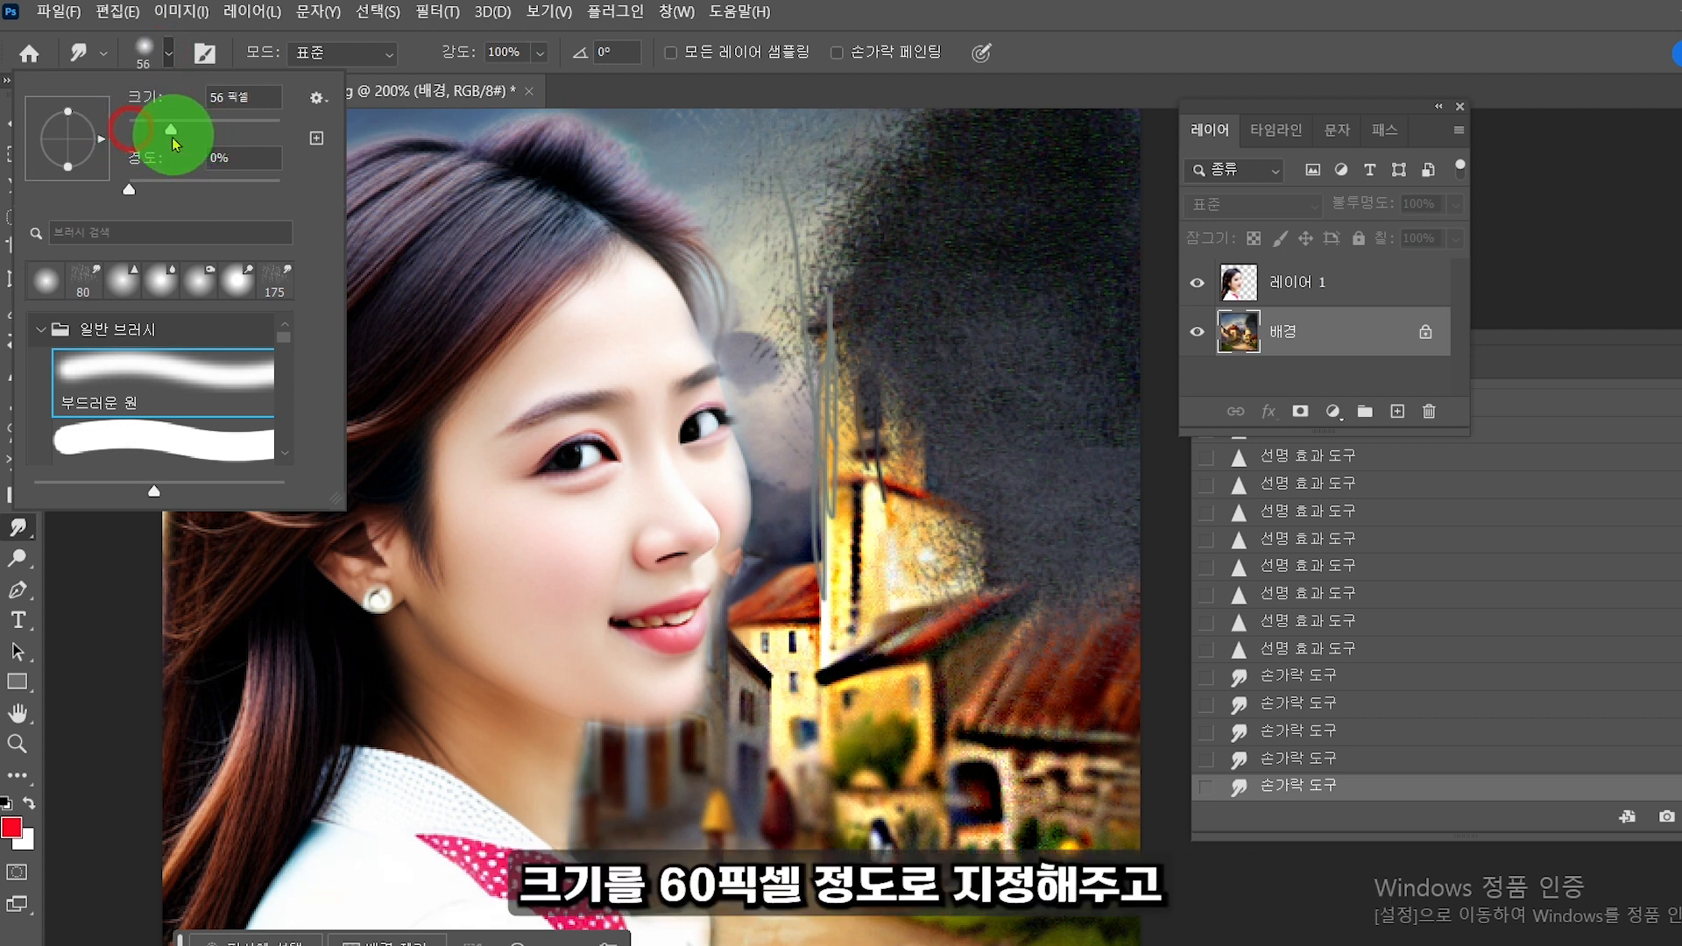
click(245, 45)
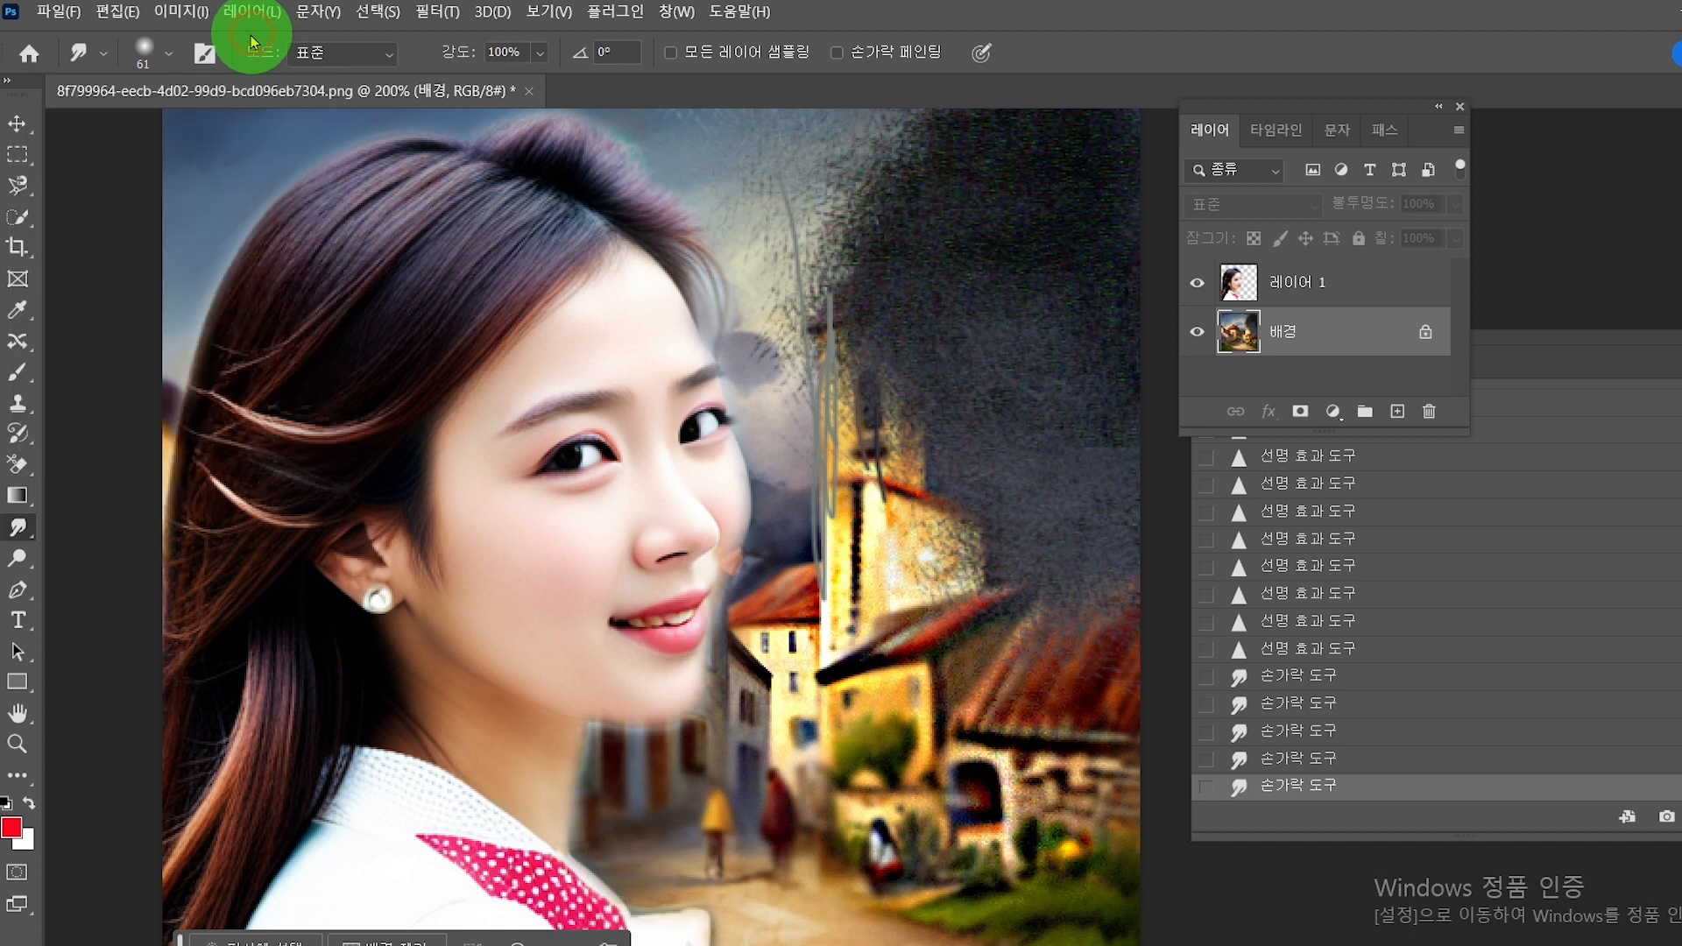
mouse_move(860, 170)
mouse_down()
mouse_move(808, 358)
mouse_move(837, 296)
mouse_move(912, 501)
mouse_move(967, 504)
mouse_move(1075, 683)
mouse_move(1079, 775)
mouse_move(994, 742)
mouse_move(1000, 815)
mouse_move(887, 726)
mouse_move(886, 592)
mouse_move(807, 607)
mouse_move(788, 640)
mouse_move(804, 804)
mouse_move(734, 852)
mouse_move(717, 777)
mouse_move(640, 797)
mouse_move(677, 843)
mouse_move(841, 924)
mouse_move(1102, 924)
mouse_move(1126, 891)
mouse_move(1073, 709)
mouse_up()
mouse_move(702, 153)
mouse_down()
mouse_move(912, 180)
mouse_move(957, 244)
mouse_move(1039, 220)
mouse_move(1063, 176)
mouse_move(1062, 395)
mouse_move(969, 589)
mouse_move(928, 600)
mouse_move(1073, 664)
mouse_move(807, 818)
mouse_move(1085, 893)
mouse_move(1092, 853)
mouse_move(1033, 814)
mouse_move(680, 821)
mouse_move(731, 792)
mouse_up()
mouse_move(738, 159)
mouse_down()
mouse_move(789, 153)
mouse_move(774, 211)
mouse_move(804, 211)
mouse_move(797, 286)
mouse_move(838, 355)
mouse_up()
mouse_move(935, 304)
mouse_down()
mouse_move(919, 360)
mouse_move(870, 406)
mouse_up()
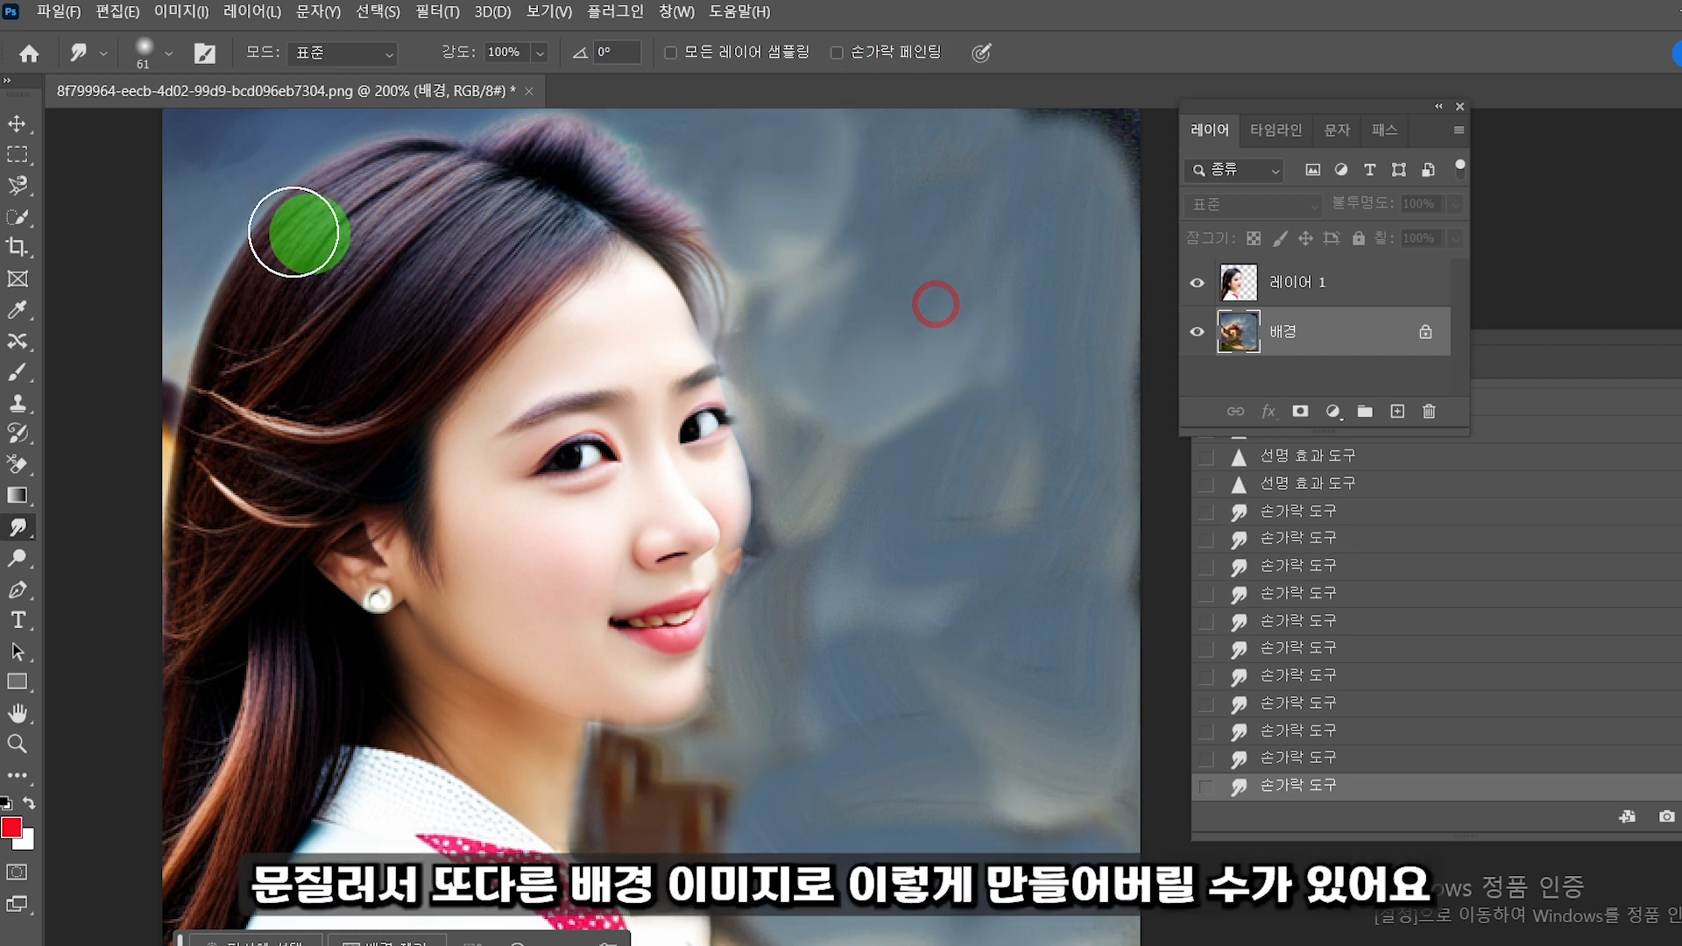
mouse_move(200, 133)
mouse_down()
mouse_move(131, 188)
mouse_move(112, 306)
mouse_move(153, 291)
mouse_move(121, 473)
mouse_up()
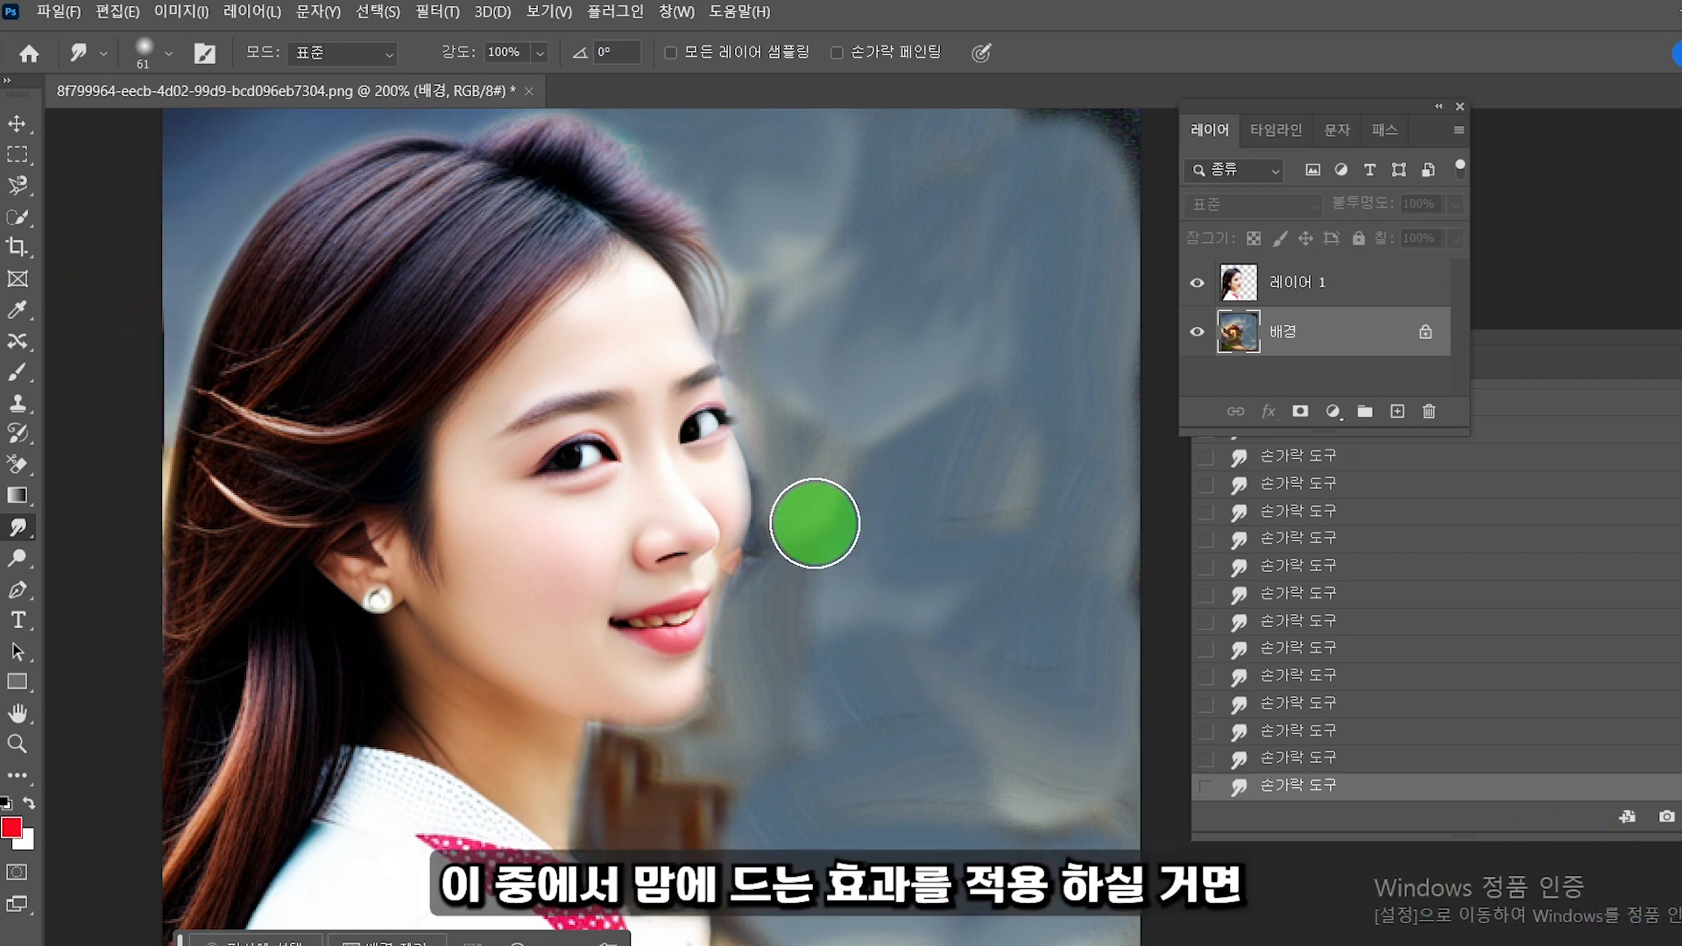
drag(800, 511, 783, 554)
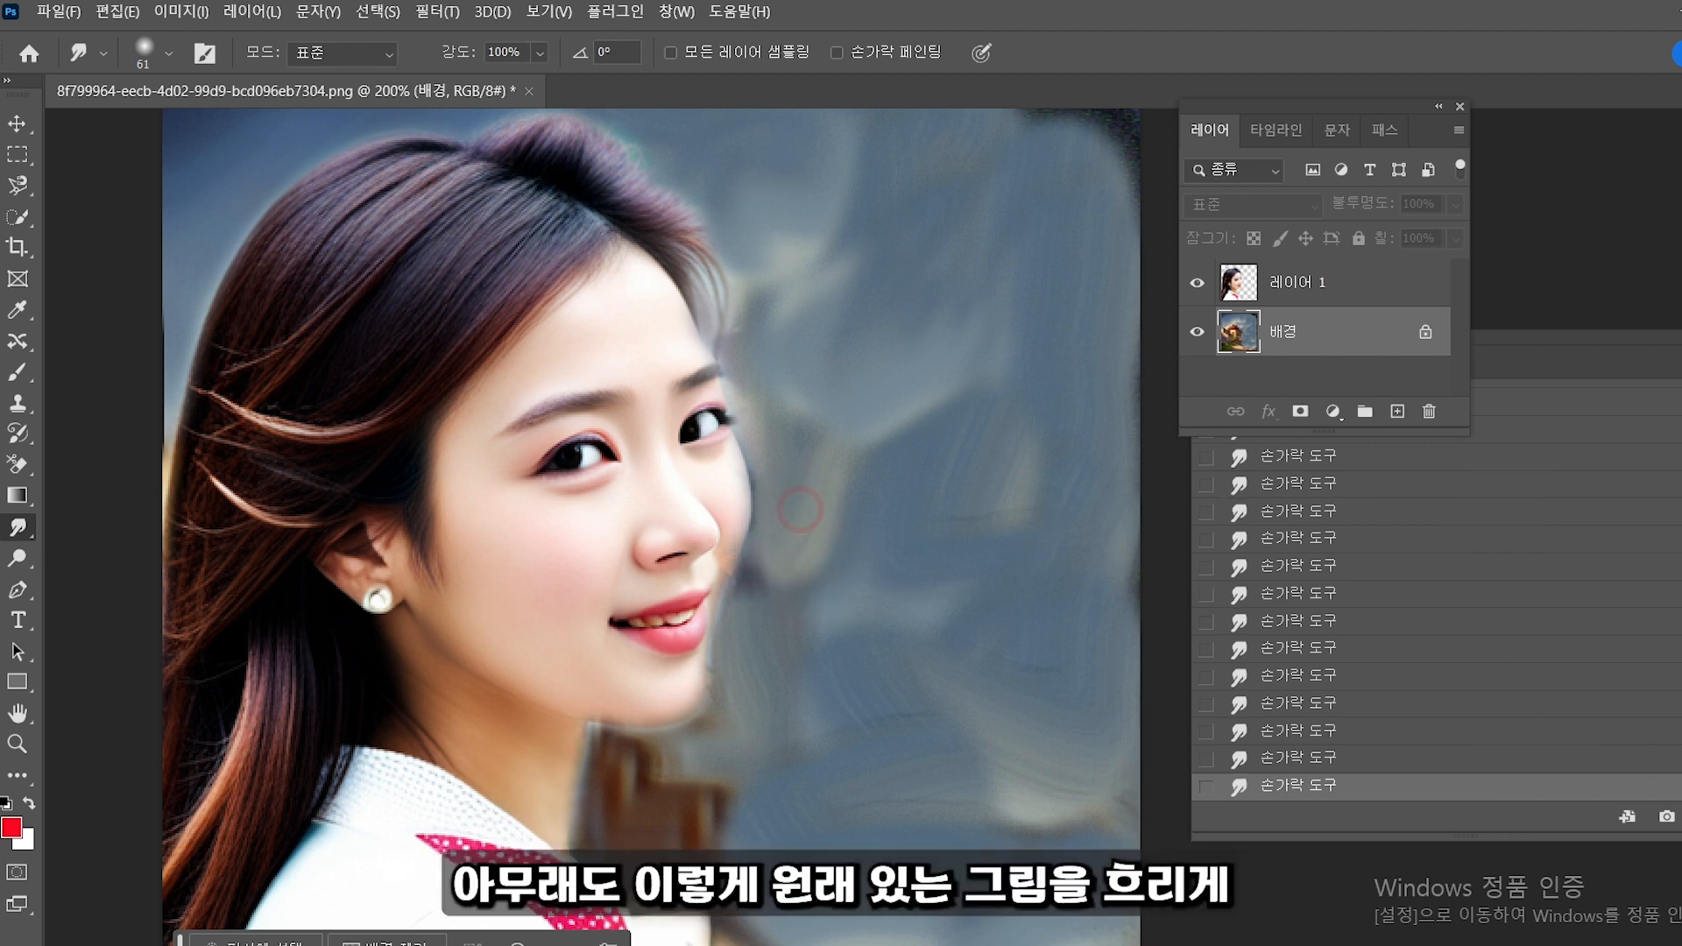
Step: Revert the composite to the ninth Blur tool state in the history and choose the Blur tool
drag(1680, 771, 1680, 683)
scroll(1436, 578, up, 5)
click(1345, 526)
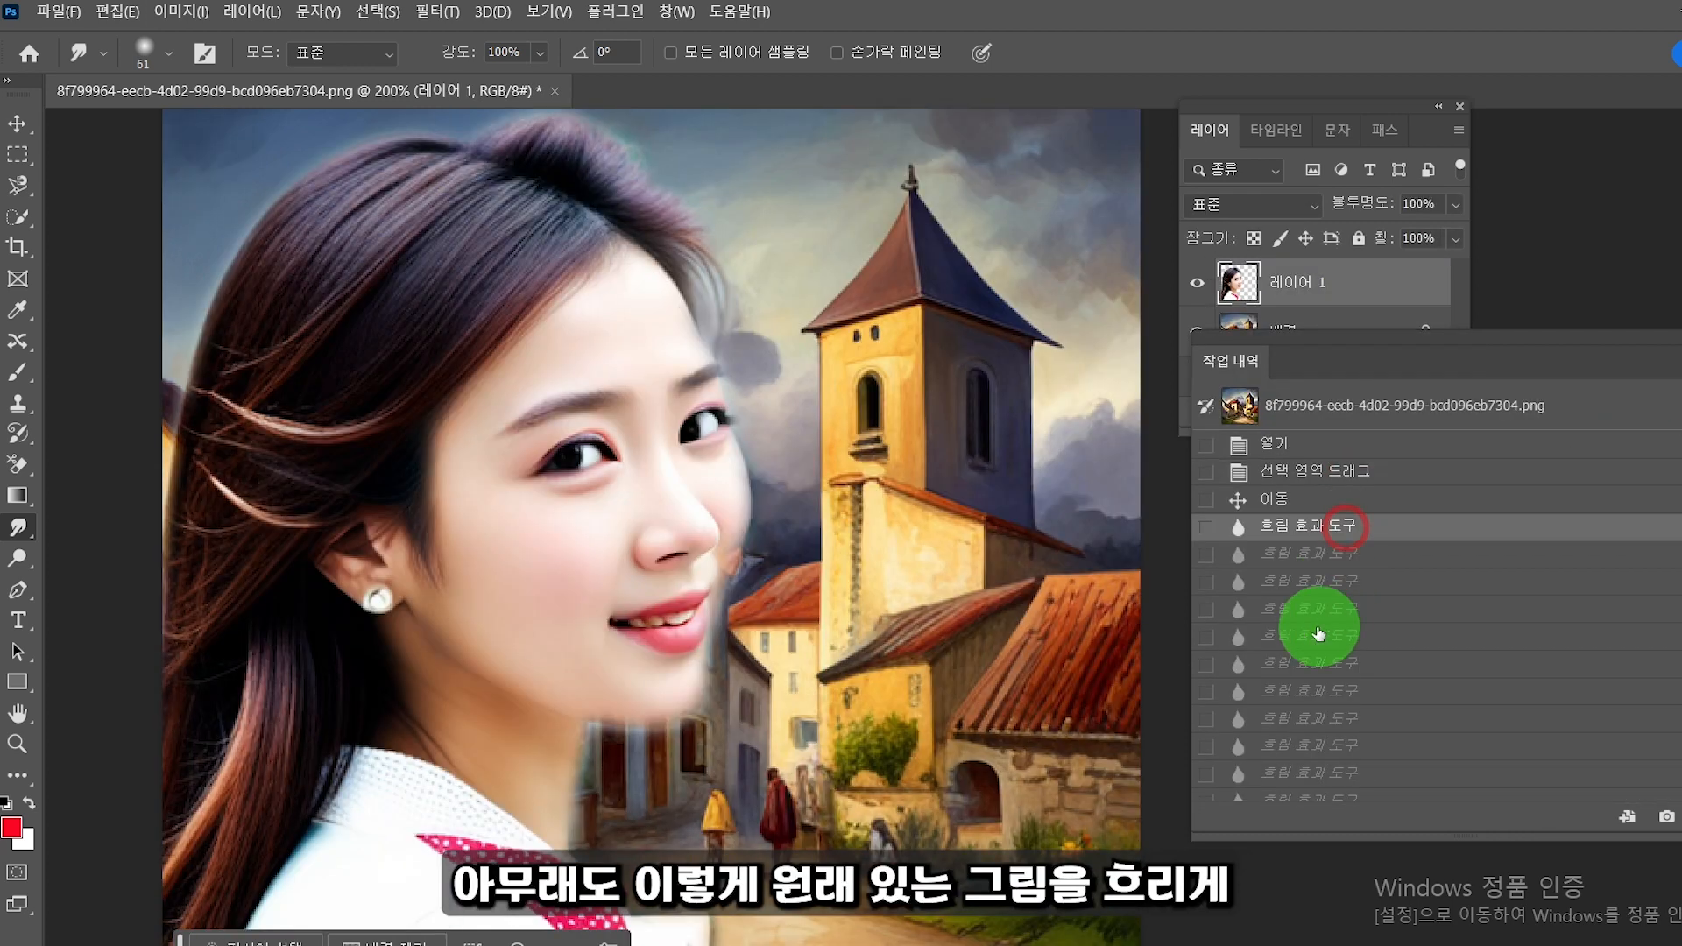
click(1328, 591)
click(1327, 719)
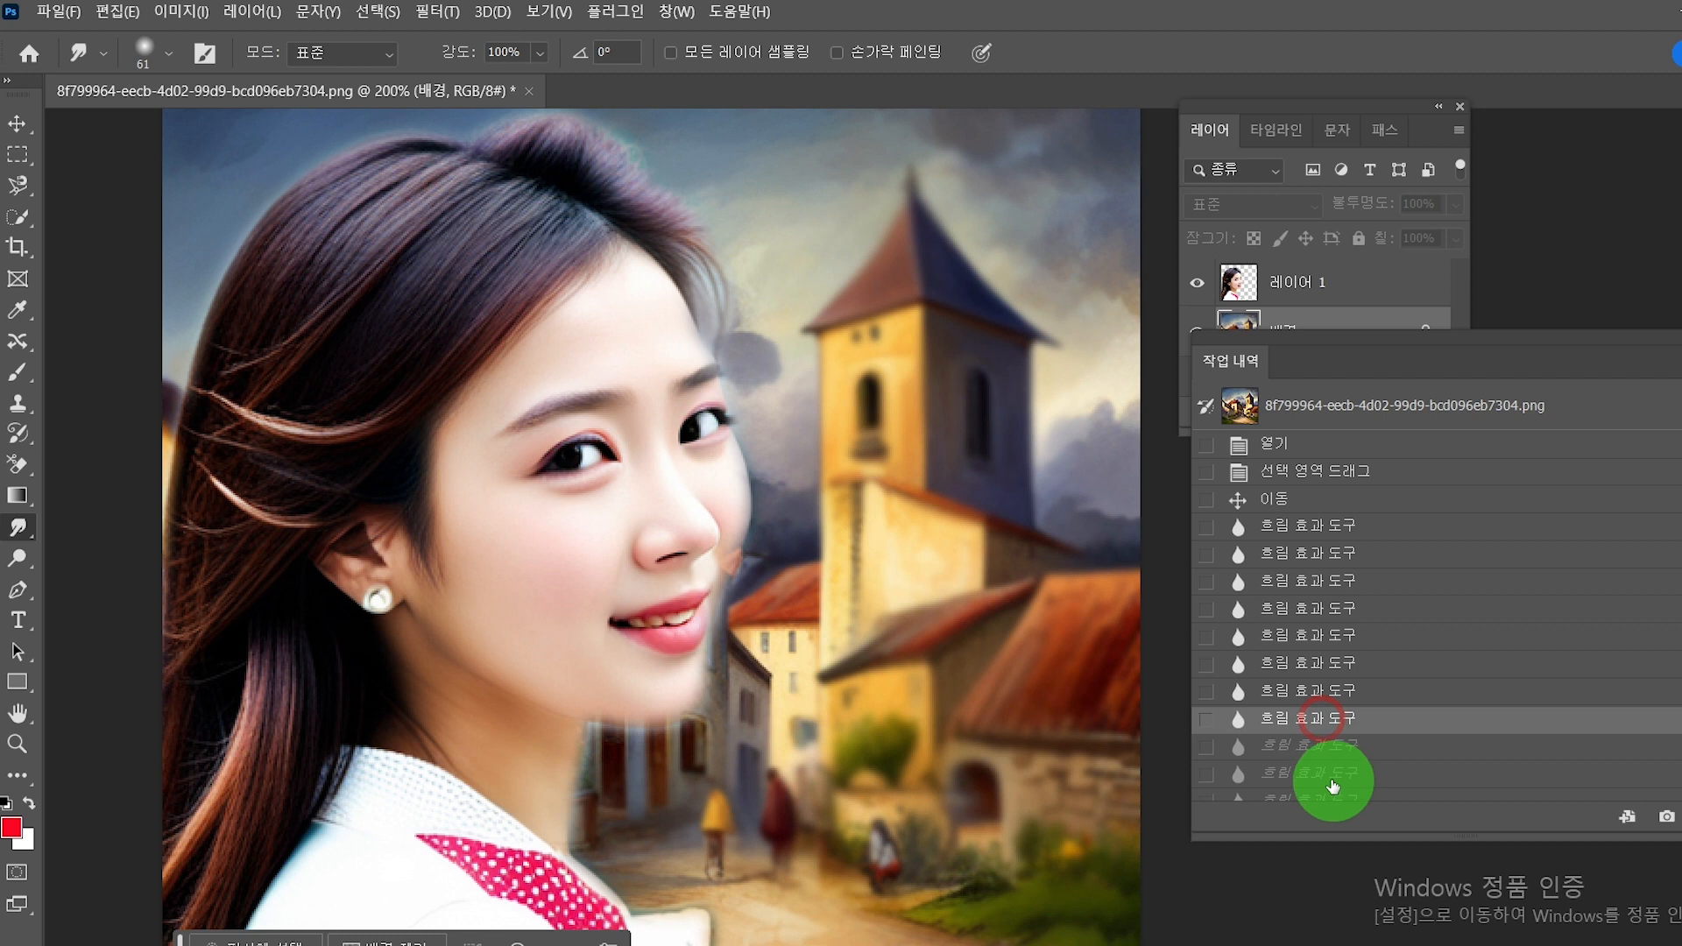
click(1326, 746)
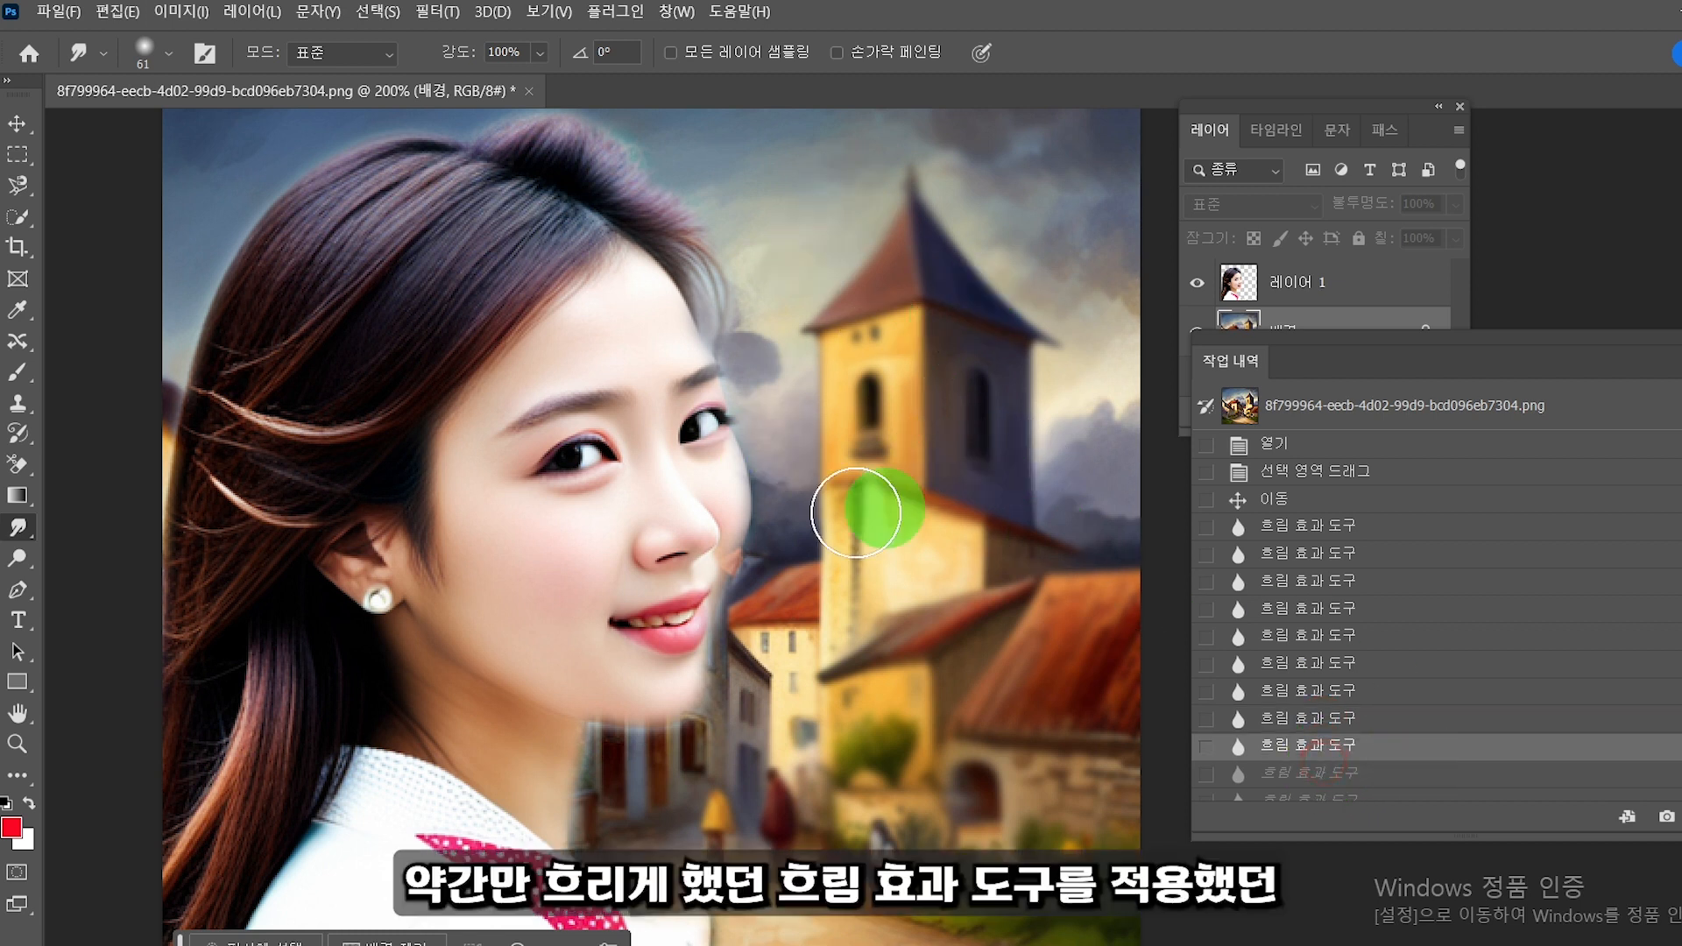
right_click(26, 530)
click(87, 528)
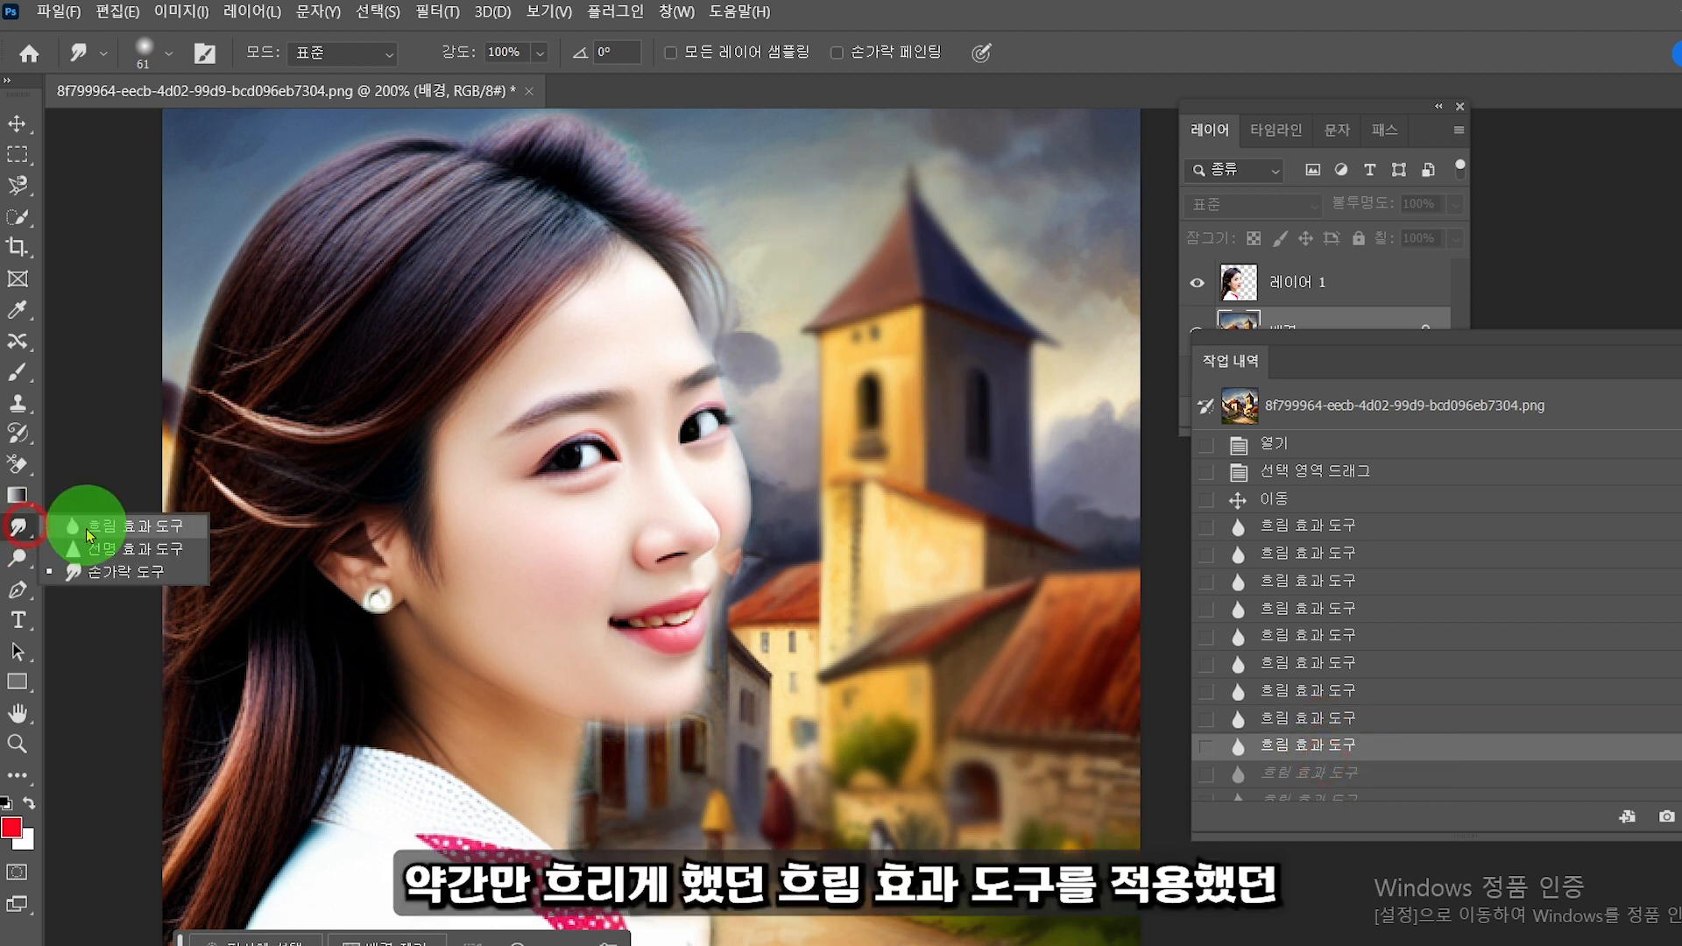